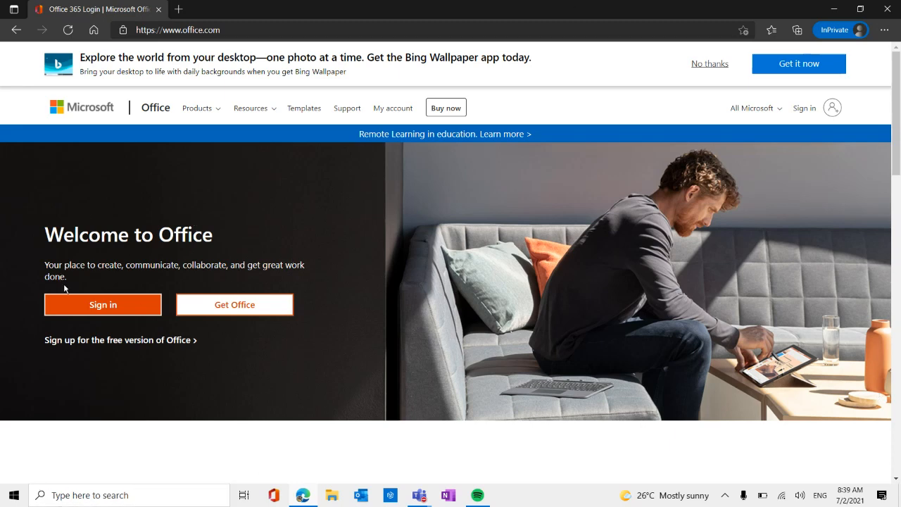
# Start signing in to Office and submit the account's saved e-mail address.
pyautogui.click(100, 312)
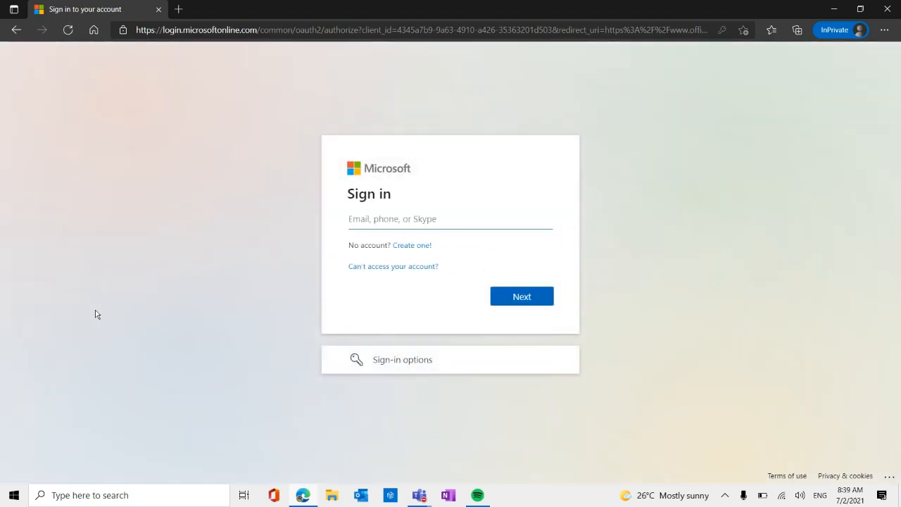
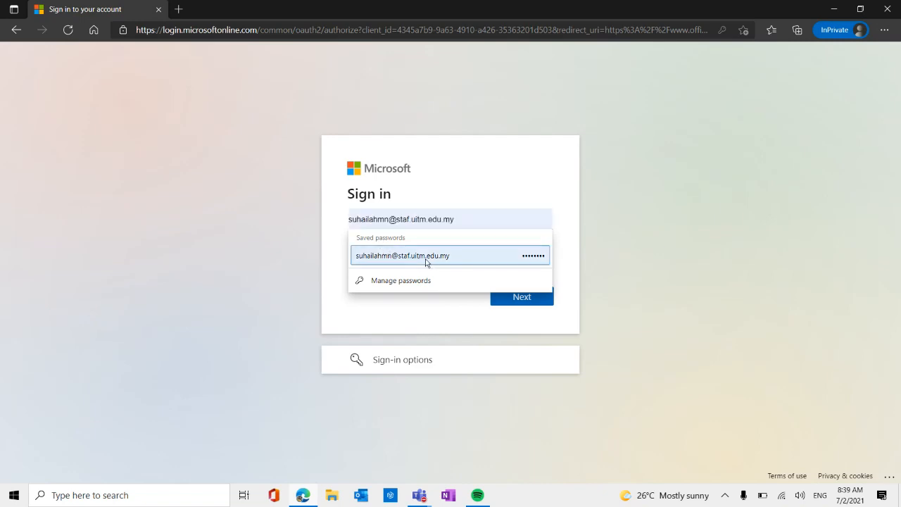
pyautogui.click(425, 261)
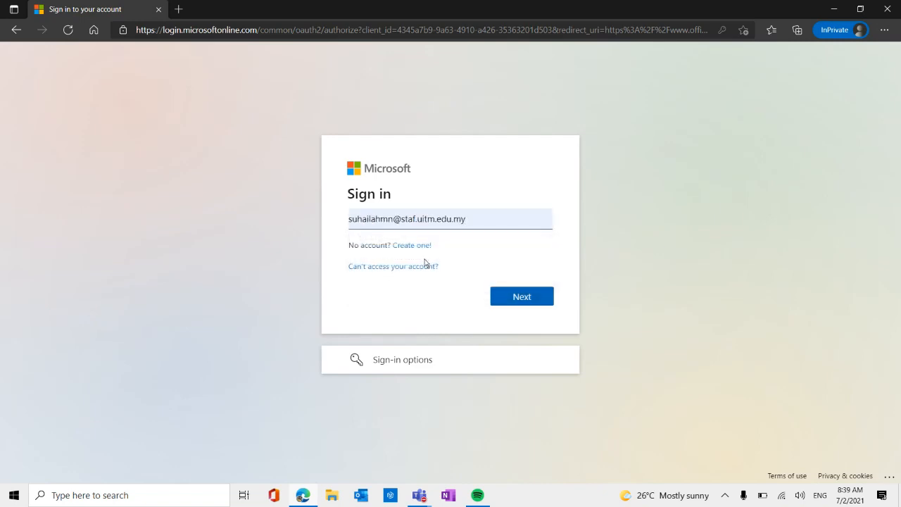
pyautogui.click(510, 297)
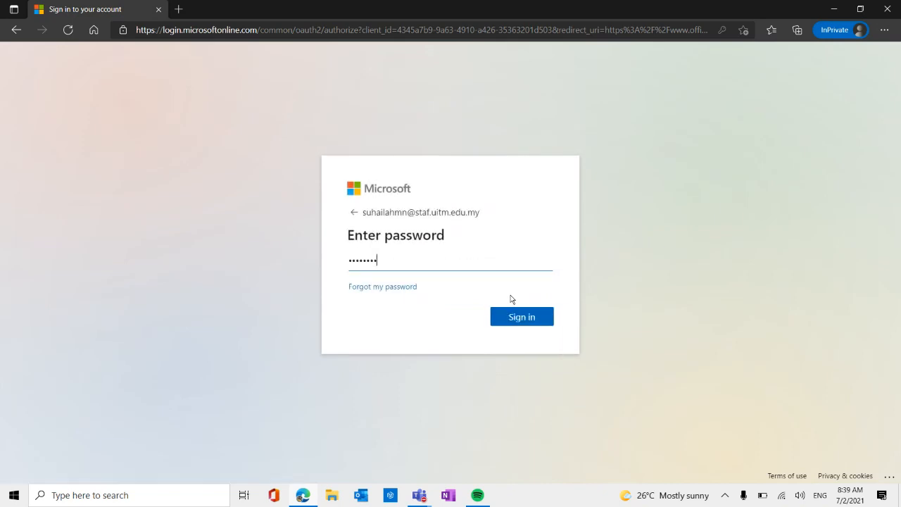
# Sign in with the account password and choose to stay signed in.
pyautogui.click(530, 319)
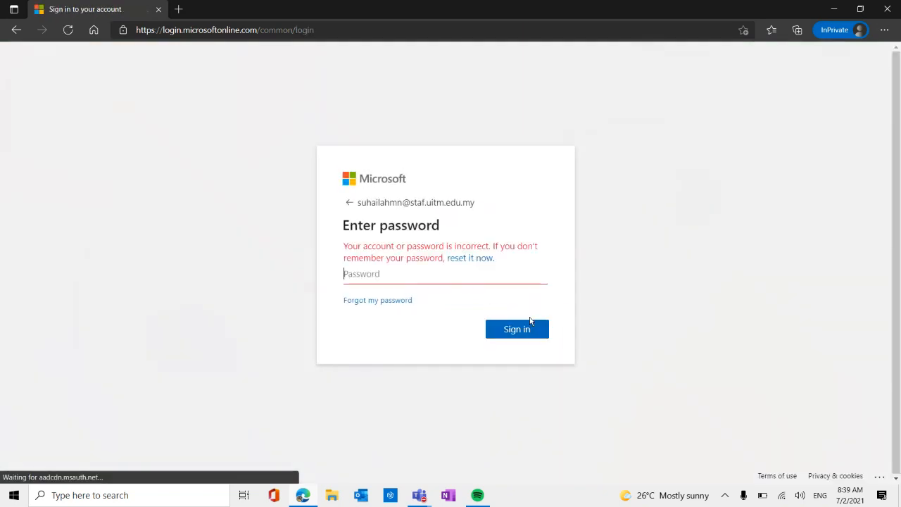
pyautogui.write('••••')
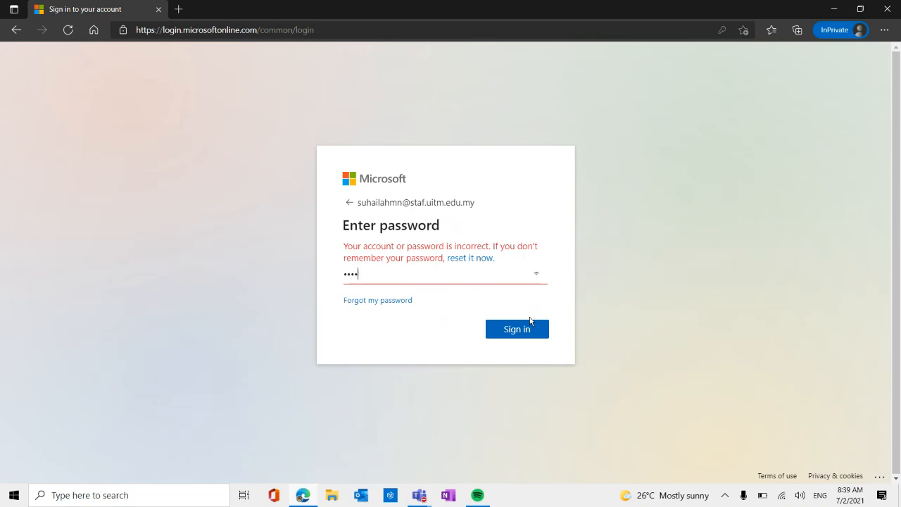
pyautogui.write('•••••')
pyautogui.click(529, 333)
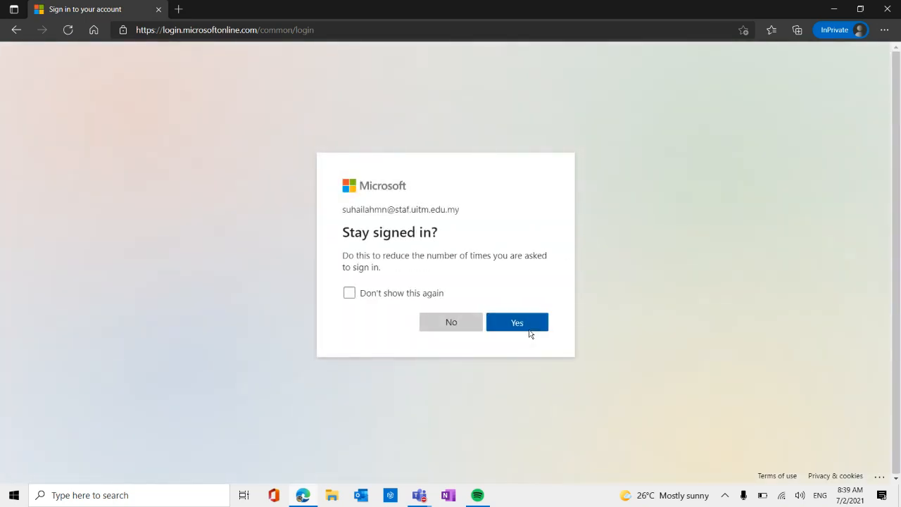
pyautogui.click(530, 332)
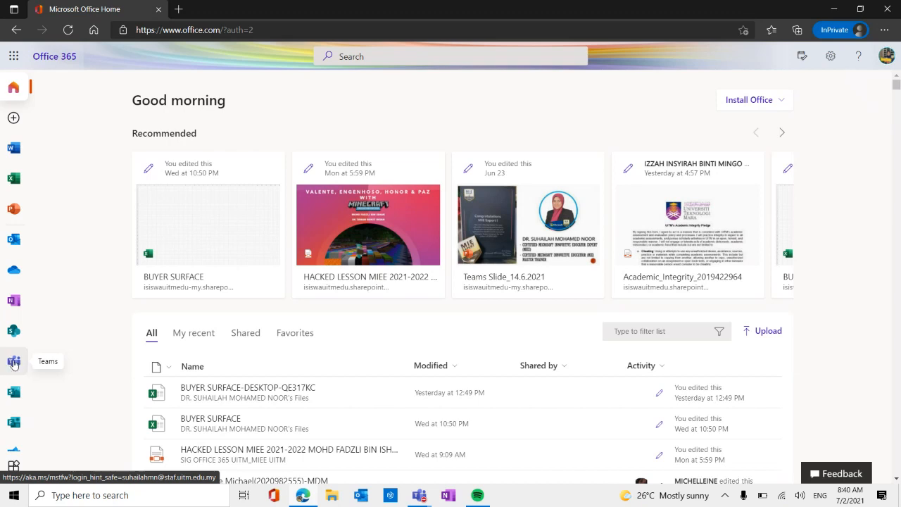
# Open Teams from the Office home page and turn on desktop notifications when prompted.
pyautogui.click(14, 362)
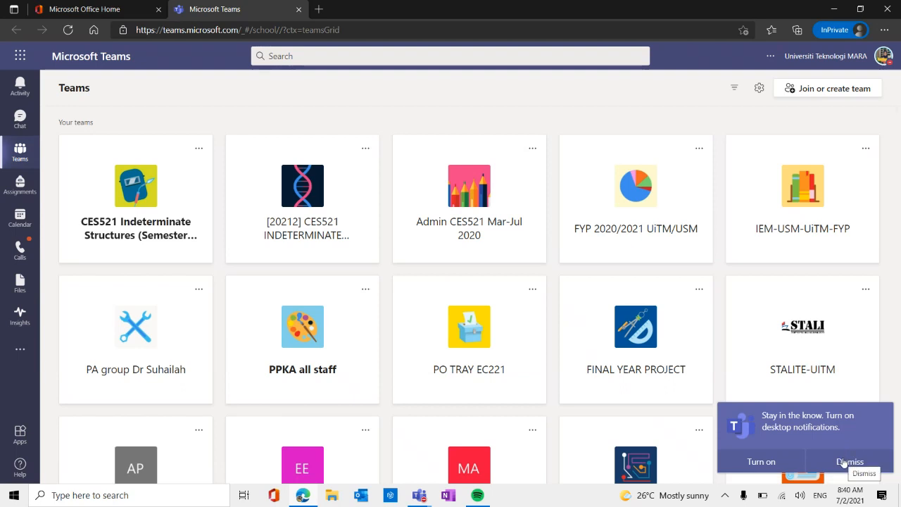
pyautogui.click(766, 462)
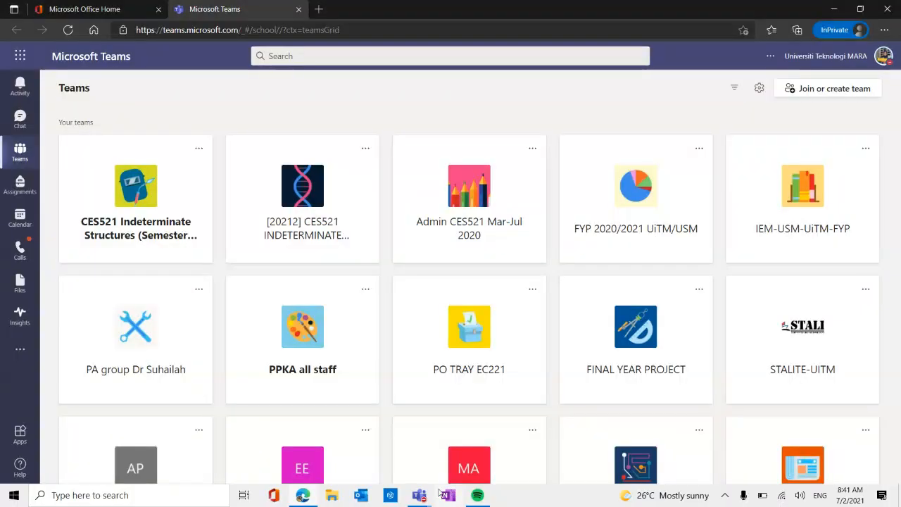
# Check the demo live event in the Teams desktop app, then return to the browser.
pyautogui.moveTo(422, 497)
pyautogui.moveTo(379, 404)
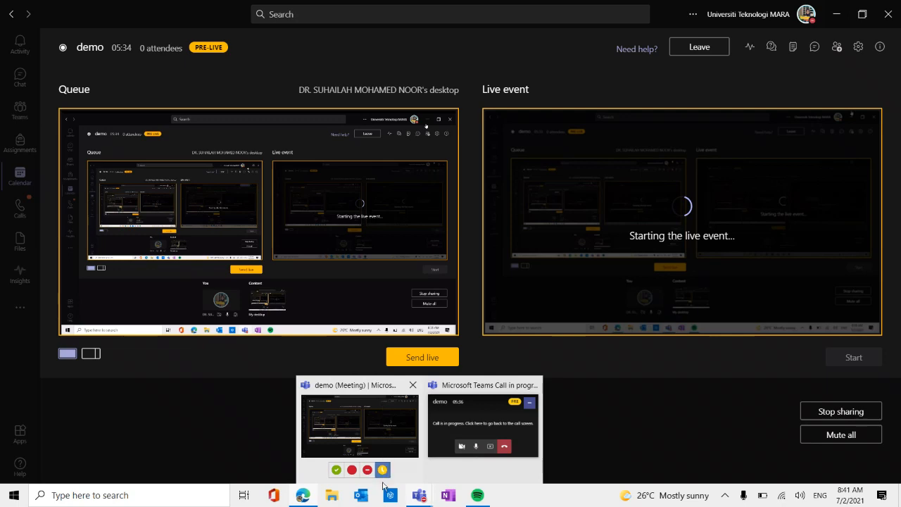
pyautogui.click(307, 496)
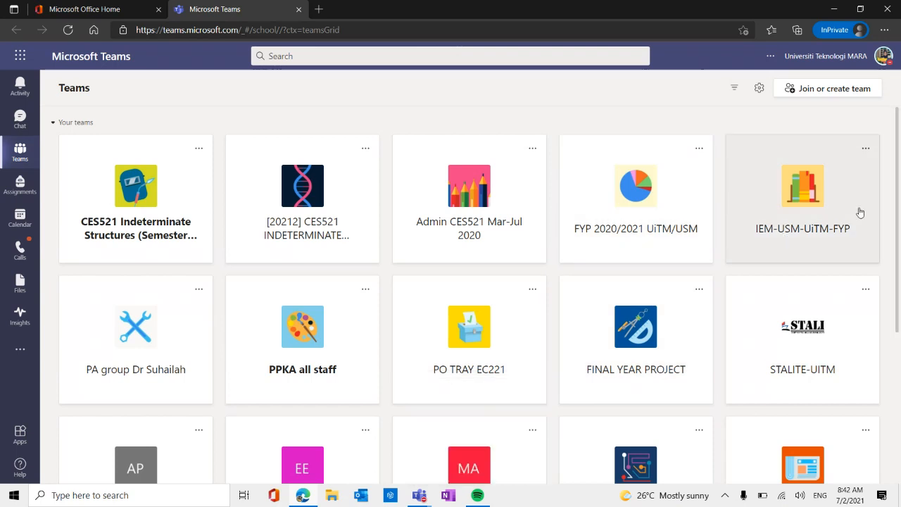
# Start creating a new team and choose the Class team type.
pyautogui.click(810, 90)
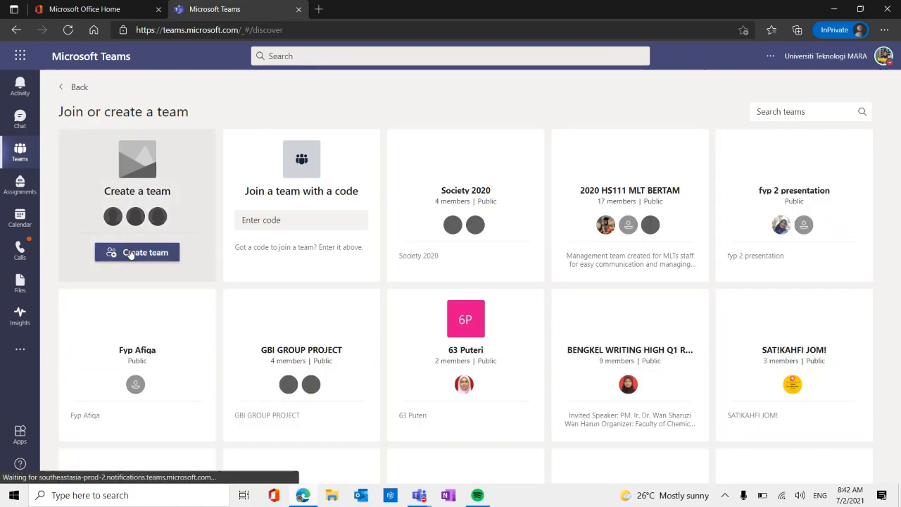
pyautogui.click(130, 252)
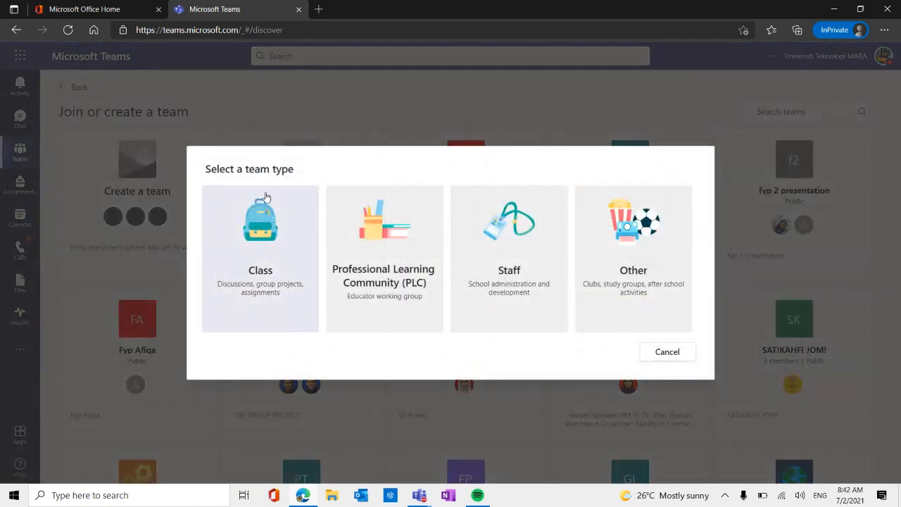
pyautogui.click(262, 268)
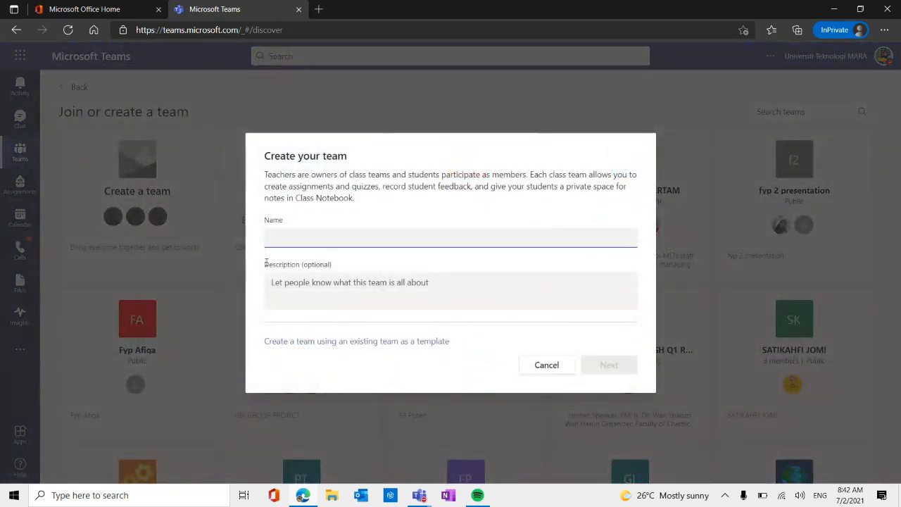
# Name the class team "KELAS 5 BIRU MATEMATIK" and create it without a description.
pyautogui.write('KEL')
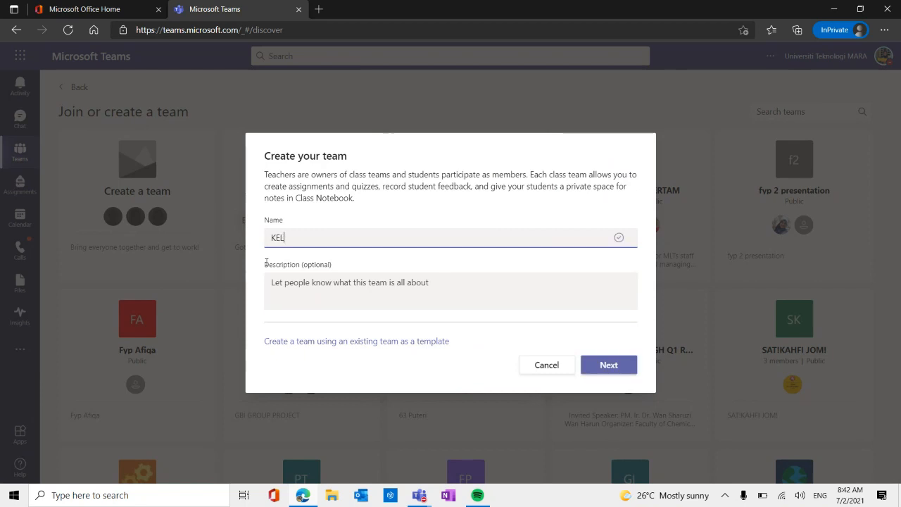
pyautogui.write('AS 5 B')
pyautogui.press('capslock')
pyautogui.write('IRU MATEM')
pyautogui.press('BackSpace')
pyautogui.write('M')
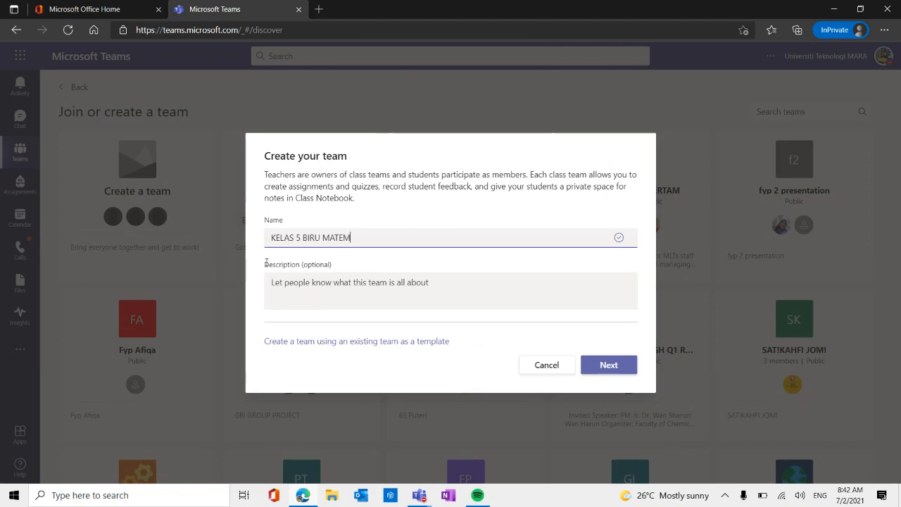
pyautogui.write('ATIK')
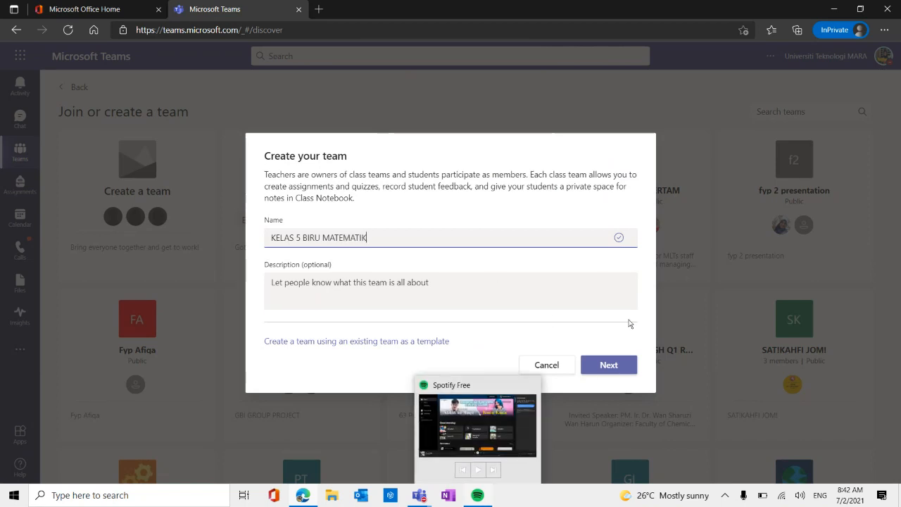
pyautogui.click(610, 367)
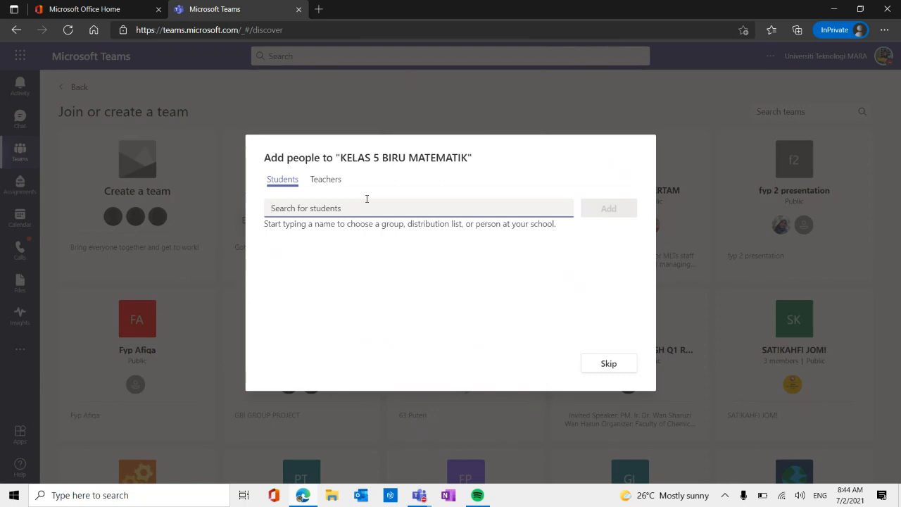
# Search for students by the beginning of a name, then clear the search.
pyautogui.write('NURU')
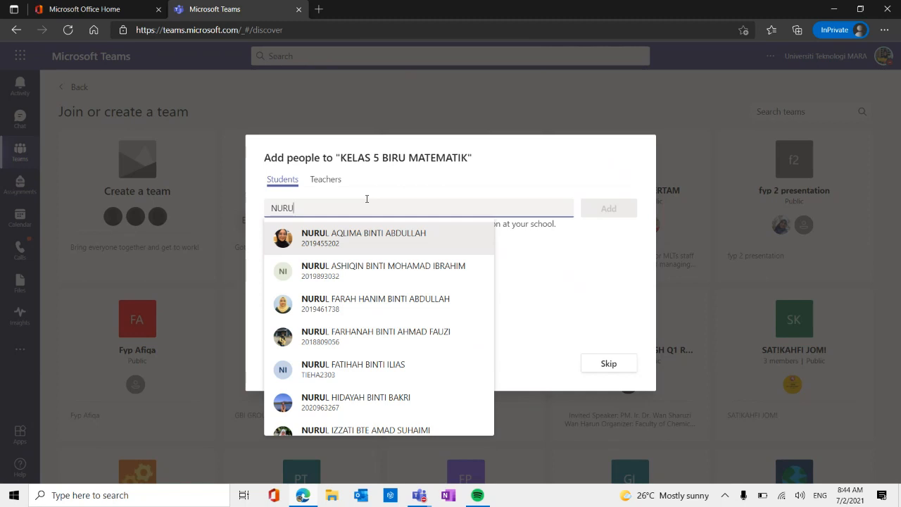
pyautogui.press('BackSpace')
pyautogui.press('BackSpace')
pyautogui.press('BackSpace')
pyautogui.press('BackSpace')
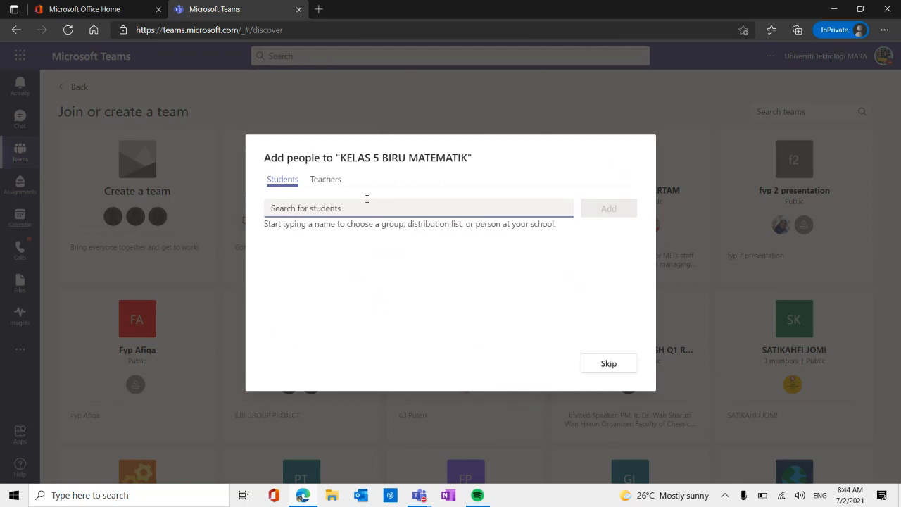
# Search for students by the first digits of a student number, then clear the search.
pyautogui.write('2028')
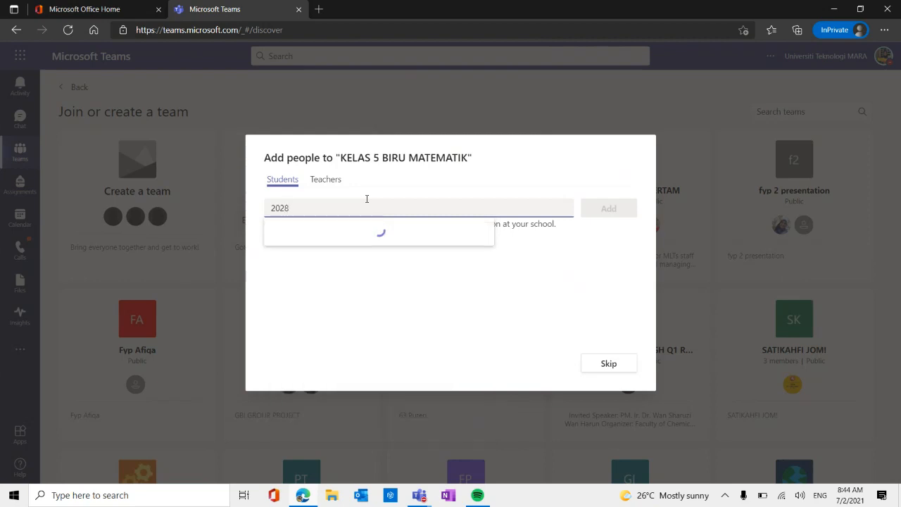
pyautogui.press('BackSpace')
pyautogui.press('BackSpace')
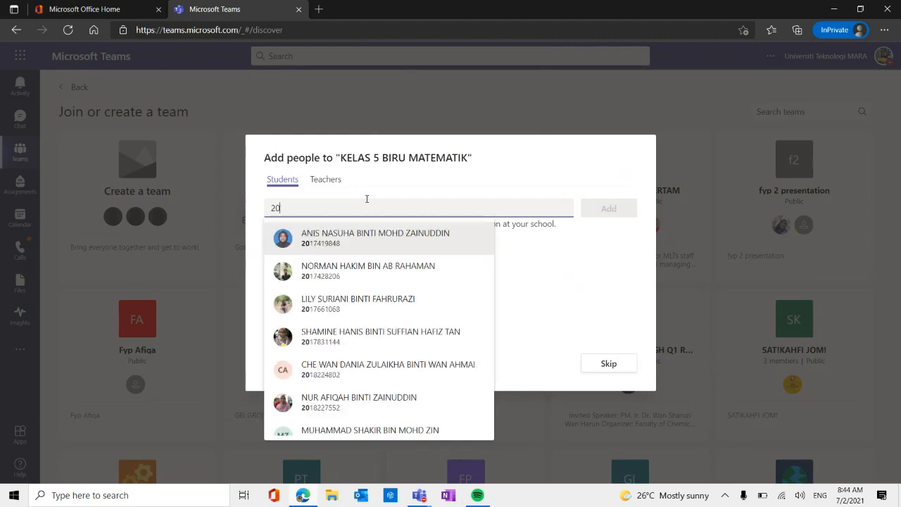
pyautogui.write('1')
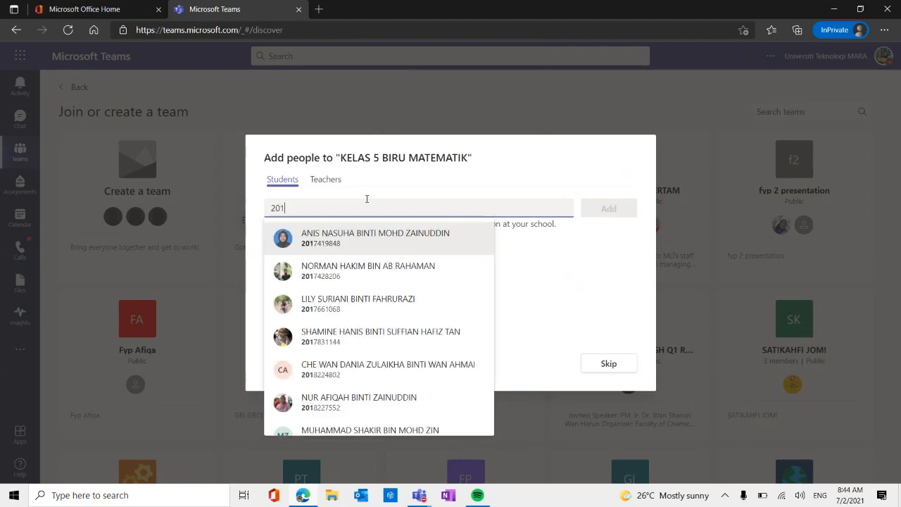
pyautogui.write('8')
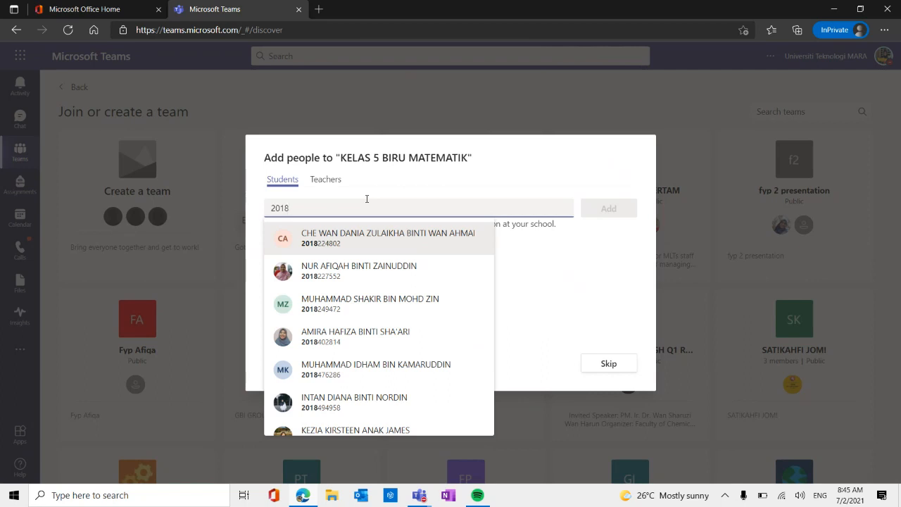
pyautogui.press('BackSpace')
pyautogui.press('BackSpace')
pyautogui.press('BackSpace')
pyautogui.press('BackSpace')
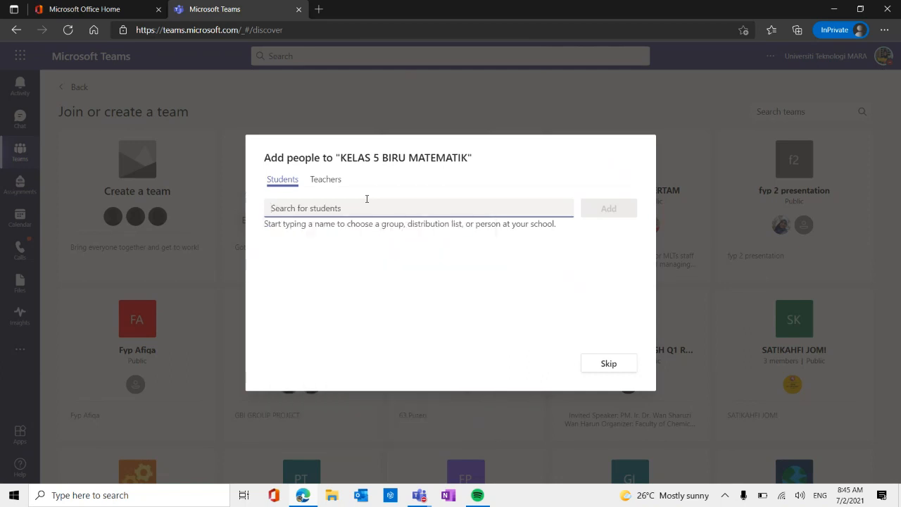
# Find a student by full name and select the matching person for the class team.
pyautogui.write('NURUL')
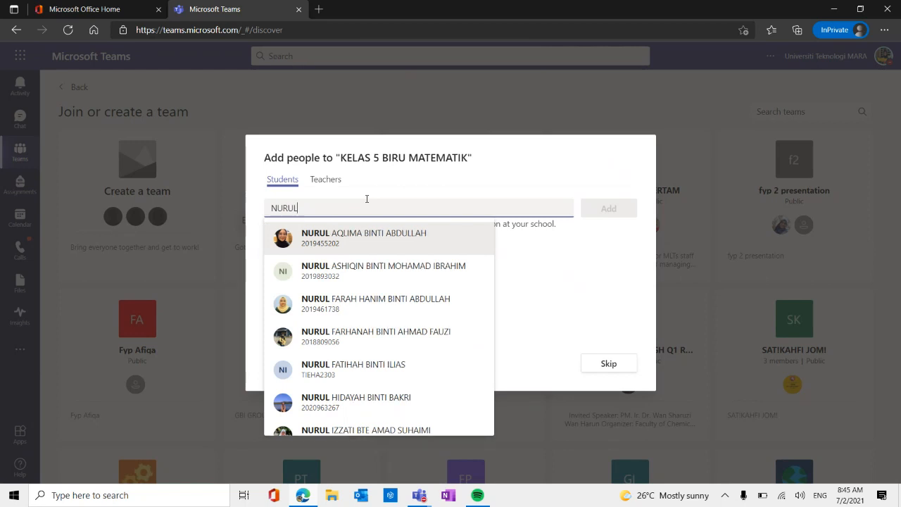
pyautogui.write(' FA')
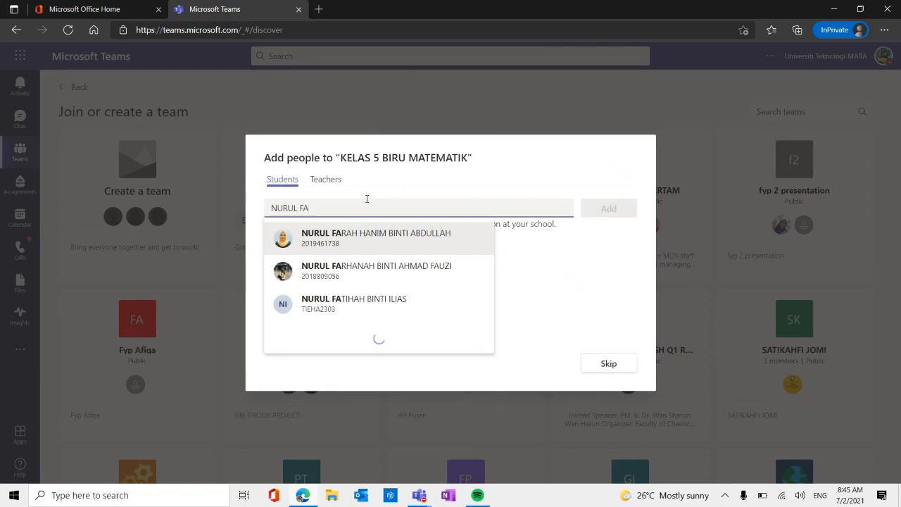
pyautogui.click(381, 270)
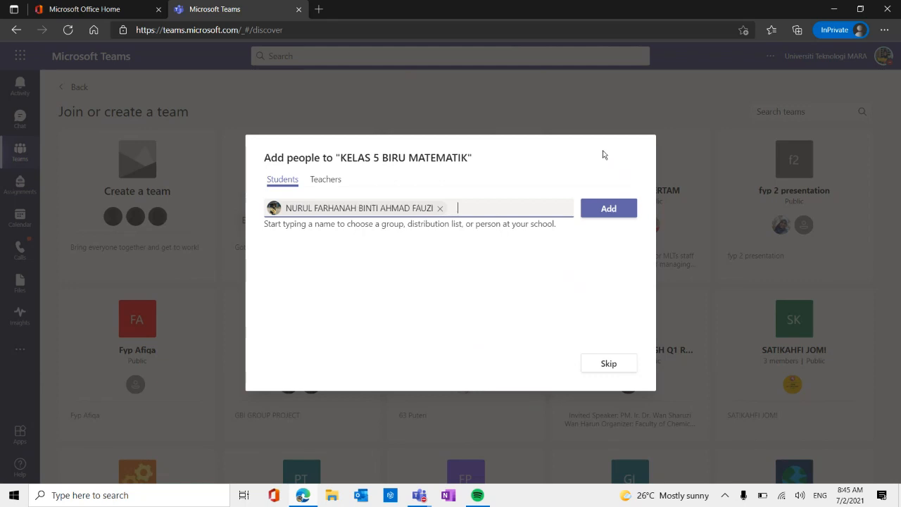
# Enter a guest's personal e-mail address and select the matching guest as another student.
pyautogui.press('capslock')
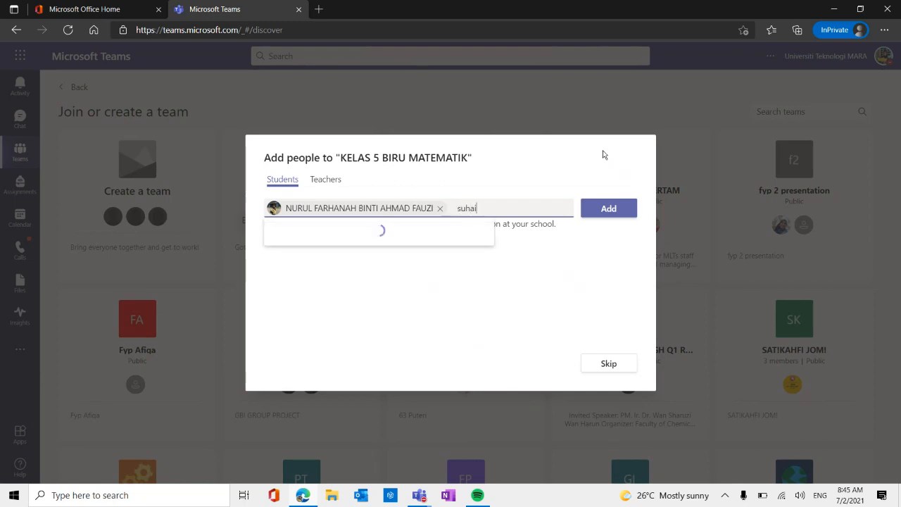
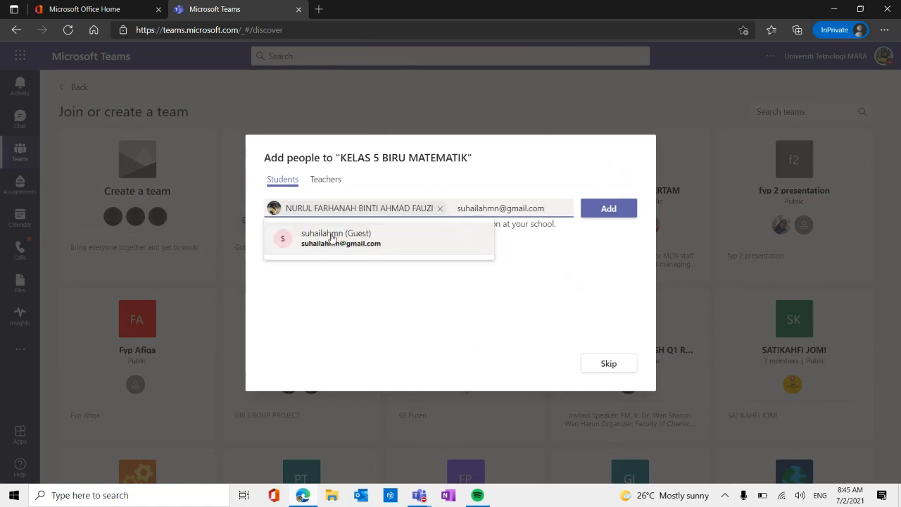
pyautogui.click(375, 242)
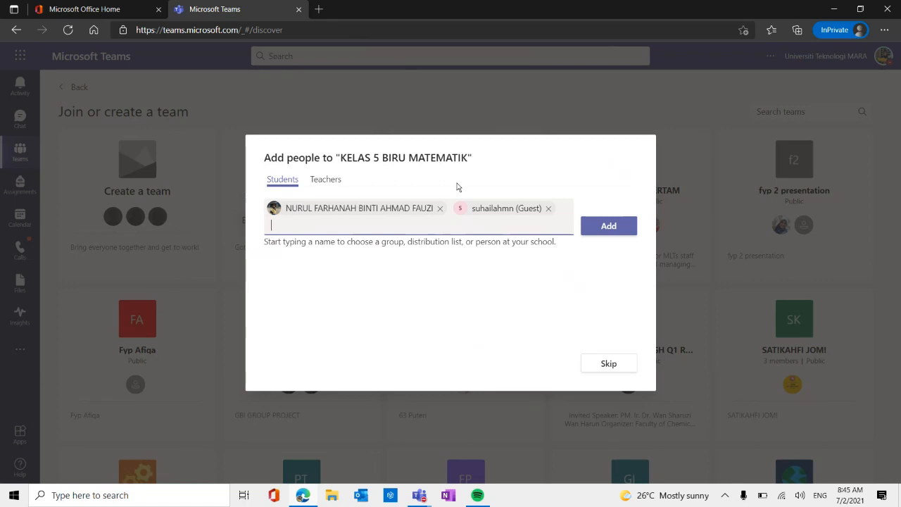
# Find and select the Microsoft Surface guest account, then add all selected people as students.
pyautogui.write('surfa')
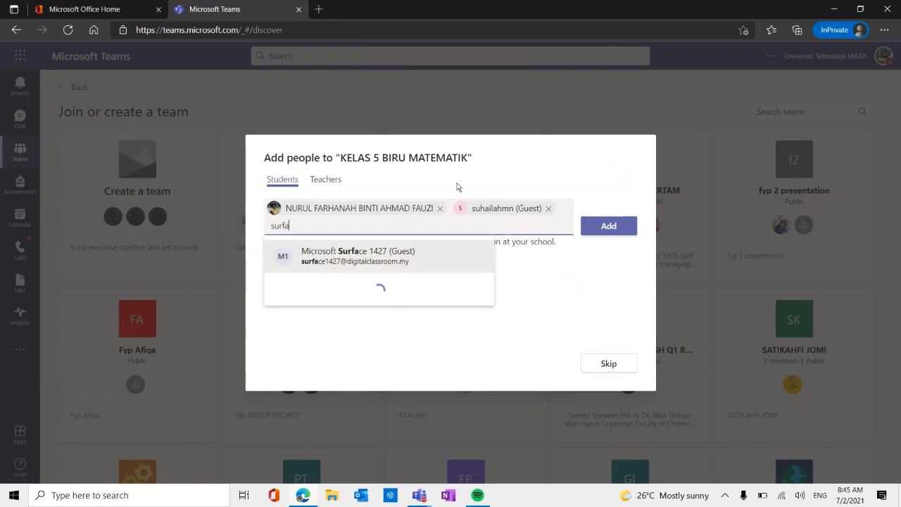
pyautogui.click(434, 247)
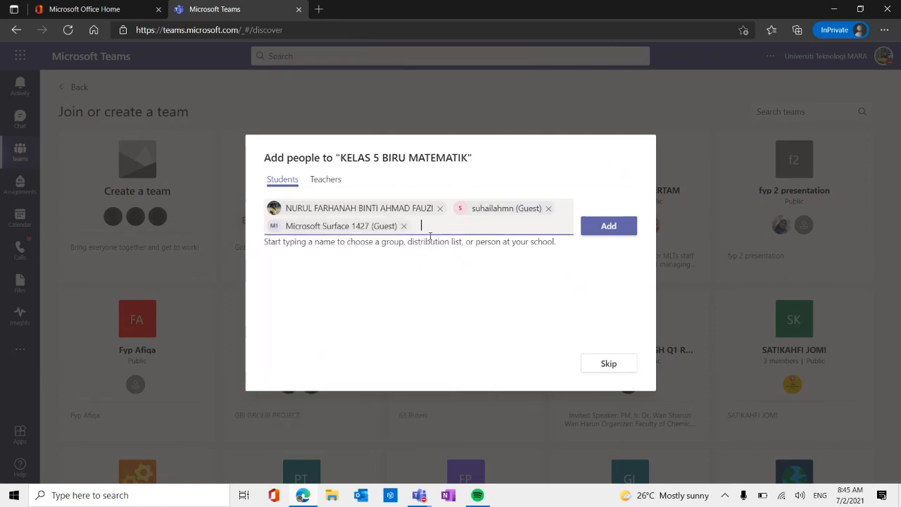
pyautogui.click(614, 231)
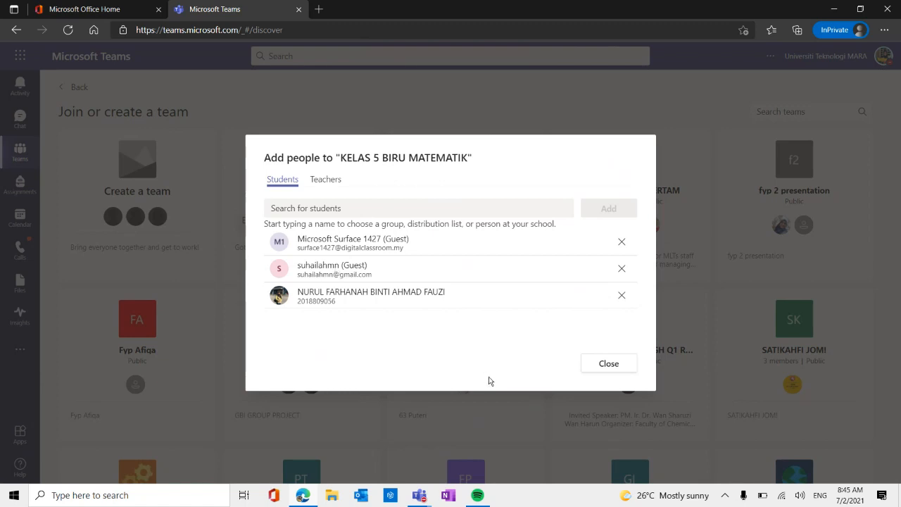
# Finish adding people, open the team management page for KELAS 5 BIRU MATEMATIK and show its members and guests.
pyautogui.click(617, 371)
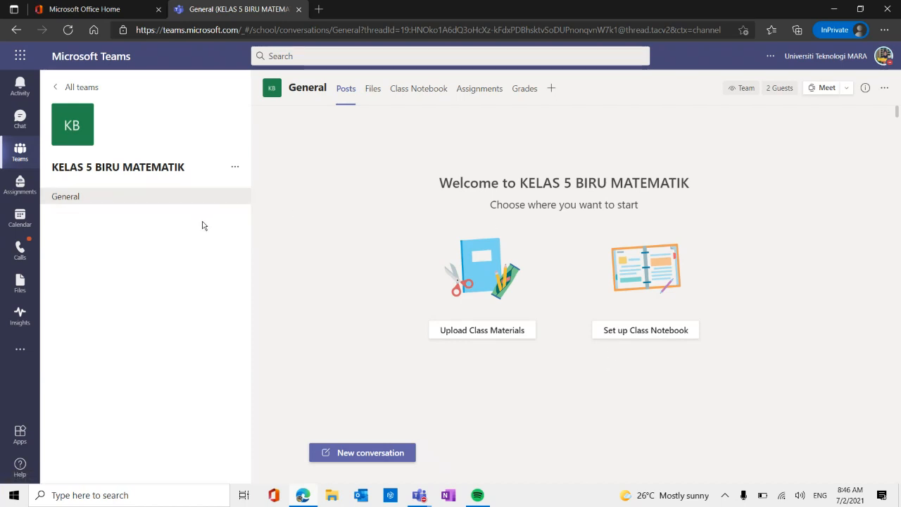
pyautogui.click(234, 171)
pyautogui.click(271, 191)
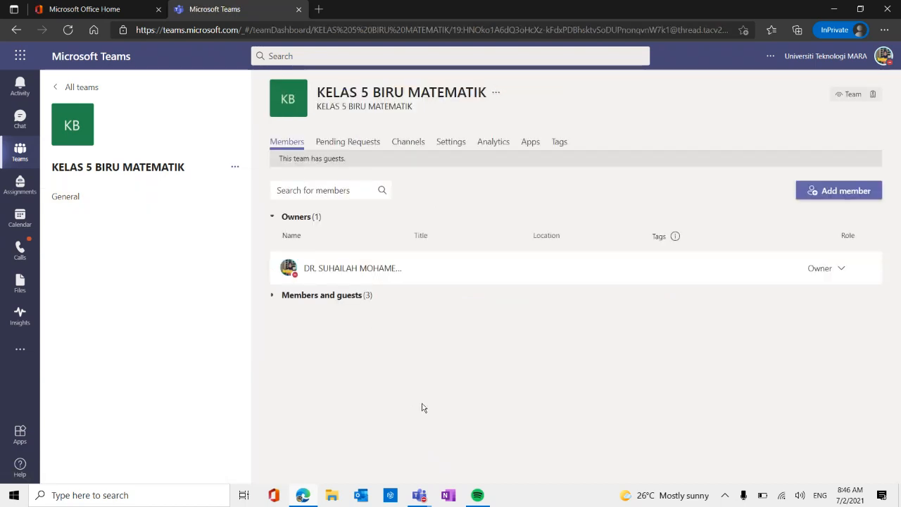
pyautogui.click(321, 297)
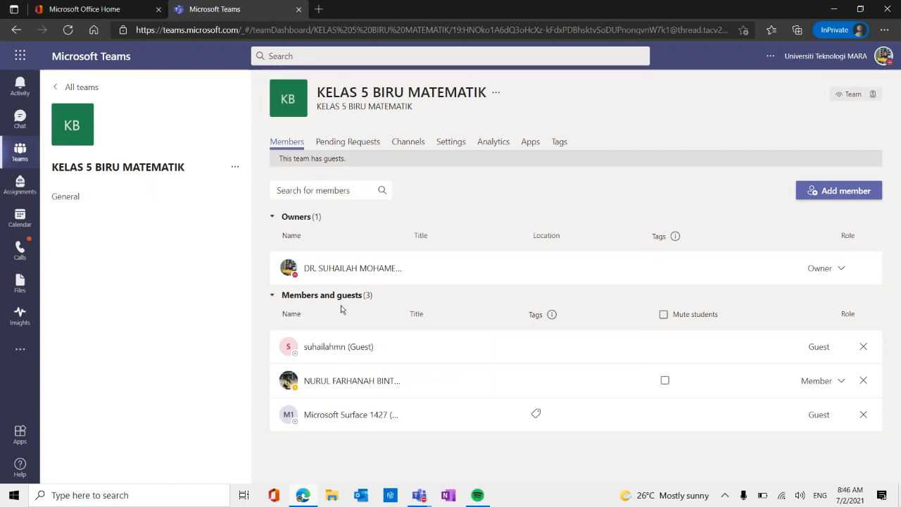
# Create a blank OneNote Class Notebook from the General channel, keeping the Handouts, Class Notes, Homework and Quizzes student sections.
pyautogui.click(90, 199)
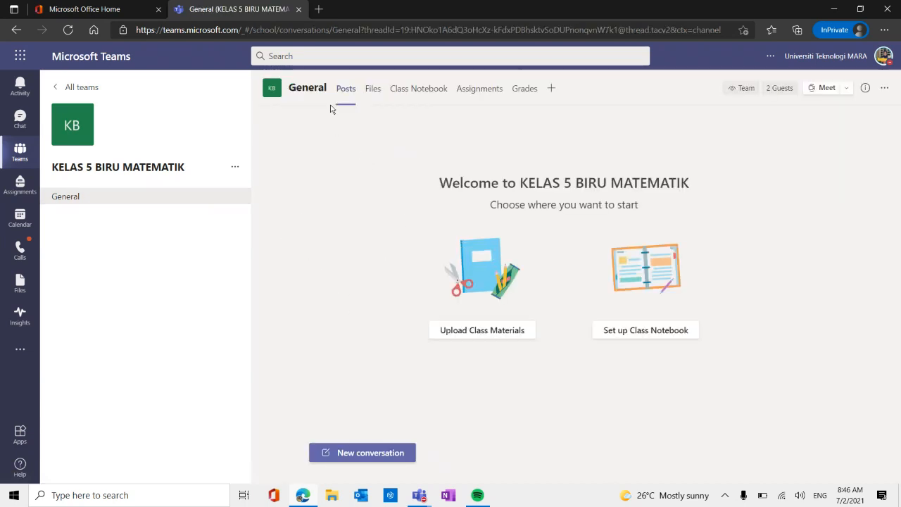
pyautogui.click(431, 95)
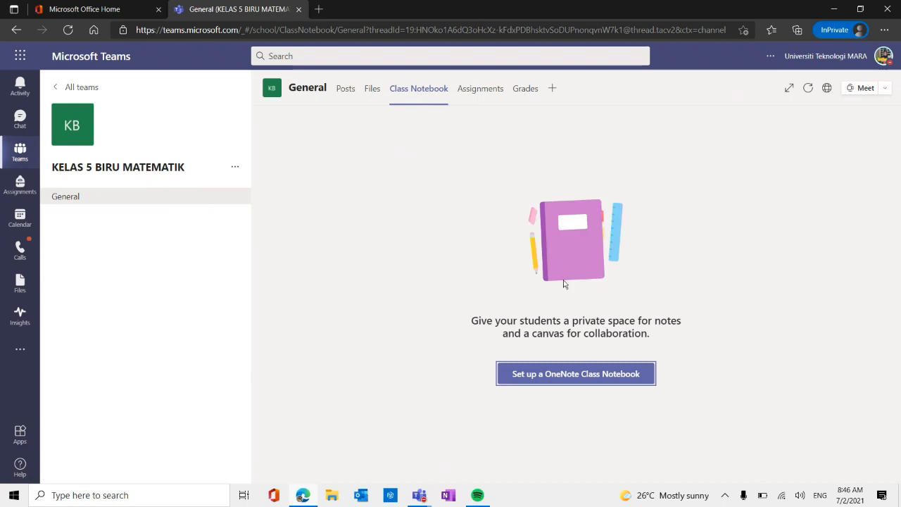
pyautogui.click(573, 384)
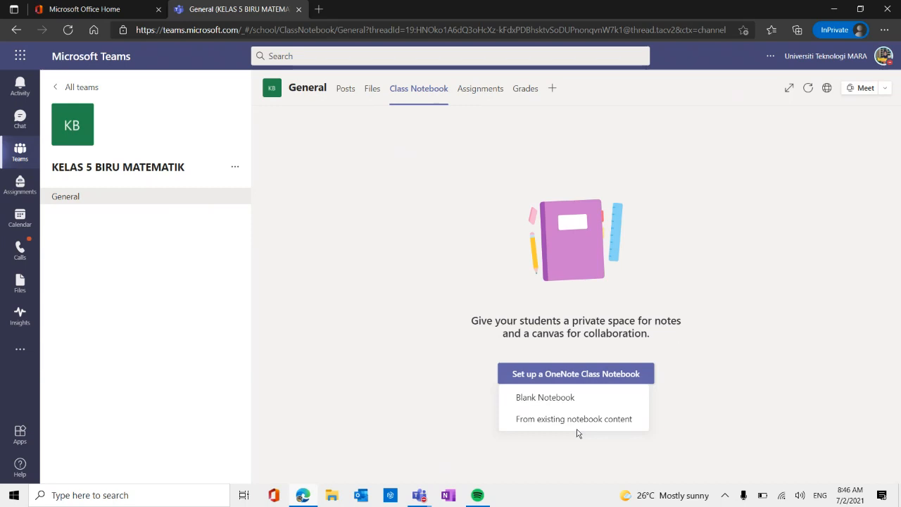
pyautogui.click(529, 400)
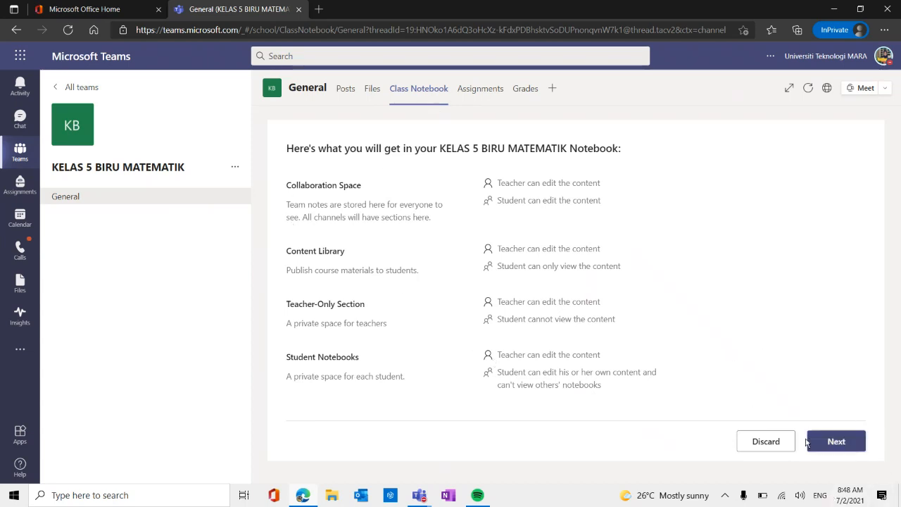
pyautogui.click(838, 441)
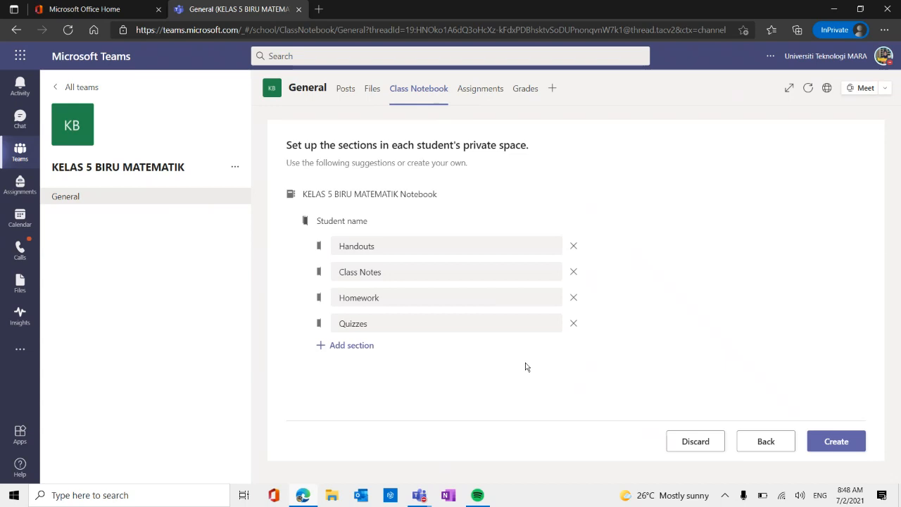
pyautogui.click(838, 442)
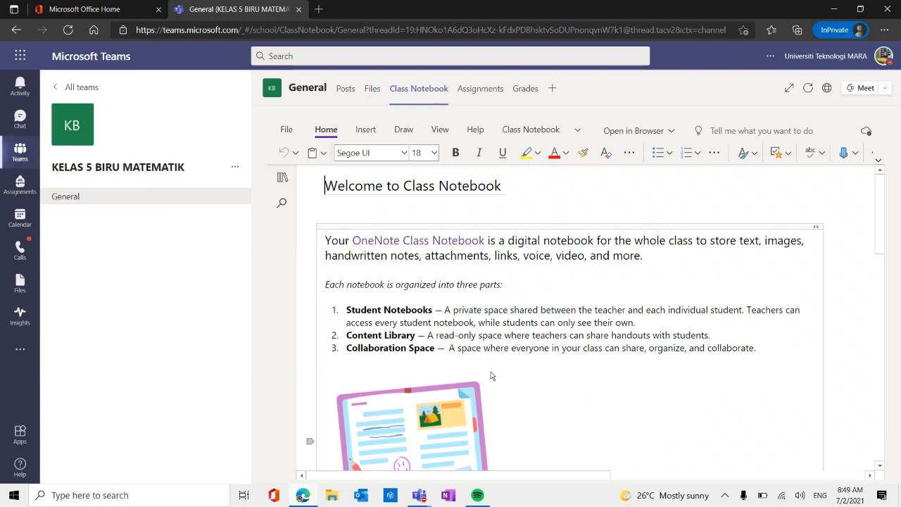
# Examine the class notebook's section list, opening options and _Teacher Only group, and view the Assignments page.
pyautogui.click(287, 180)
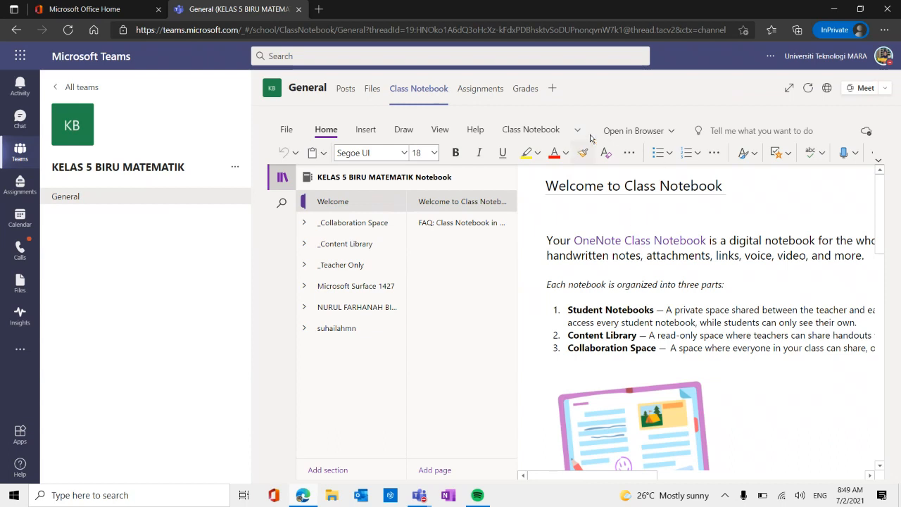
pyautogui.click(668, 134)
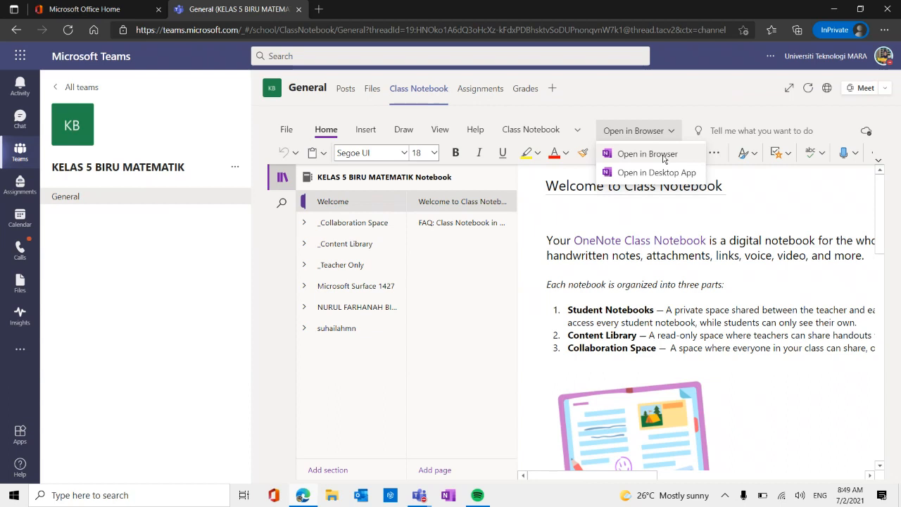
pyautogui.click(352, 265)
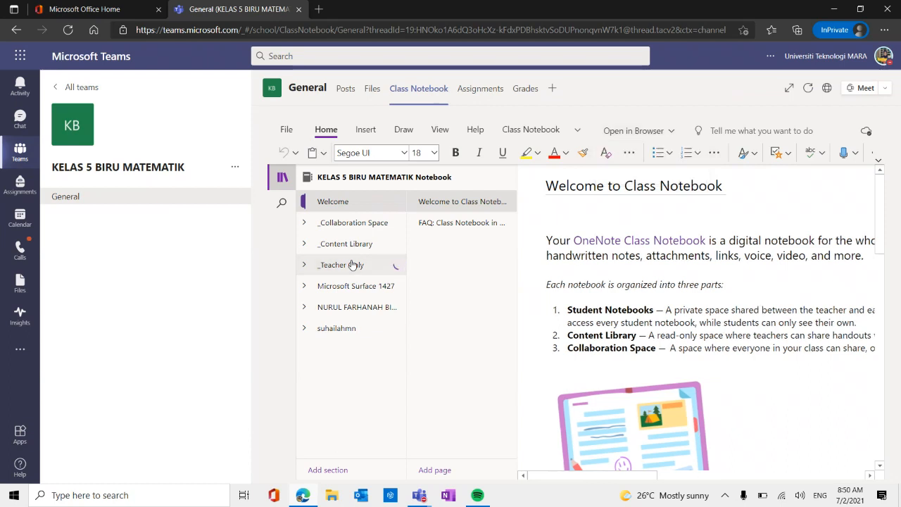
pyautogui.click(353, 264)
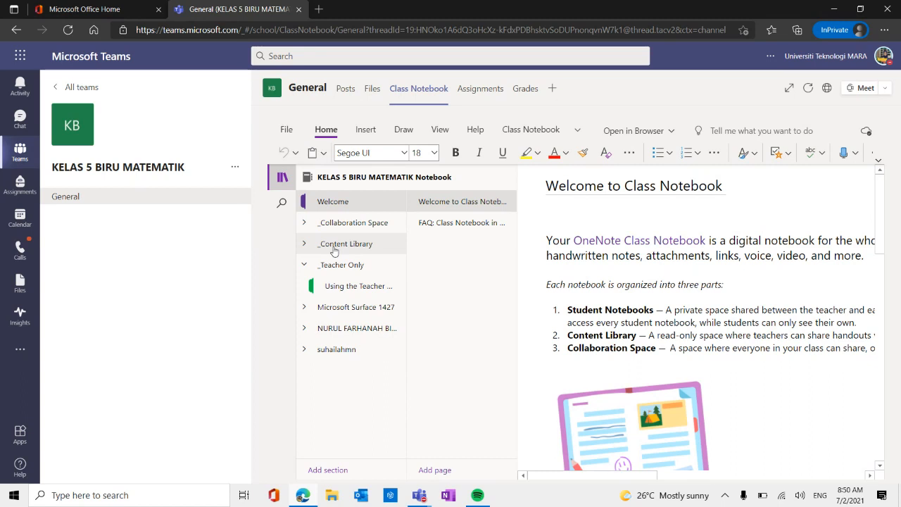
pyautogui.click(473, 89)
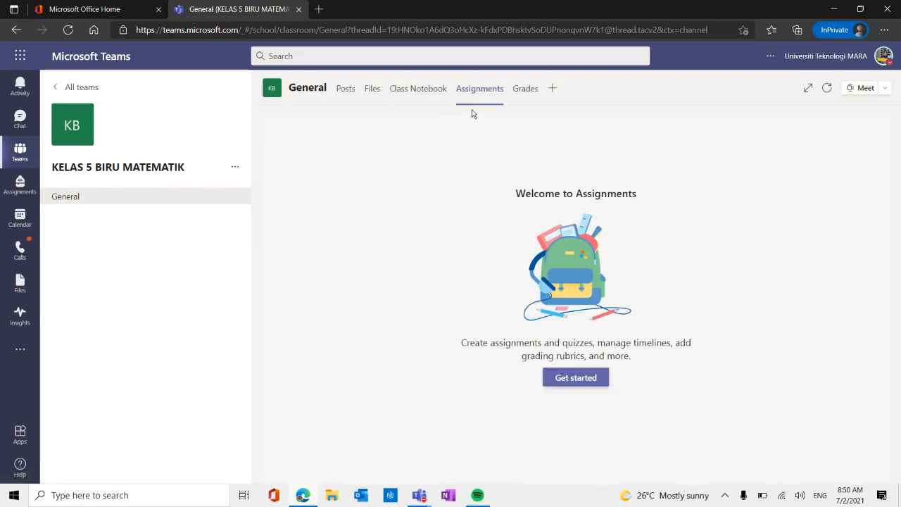
# Return to the Class Notebook and open the Using the Teacher section inside the _Teacher Only group.
pyautogui.click(413, 90)
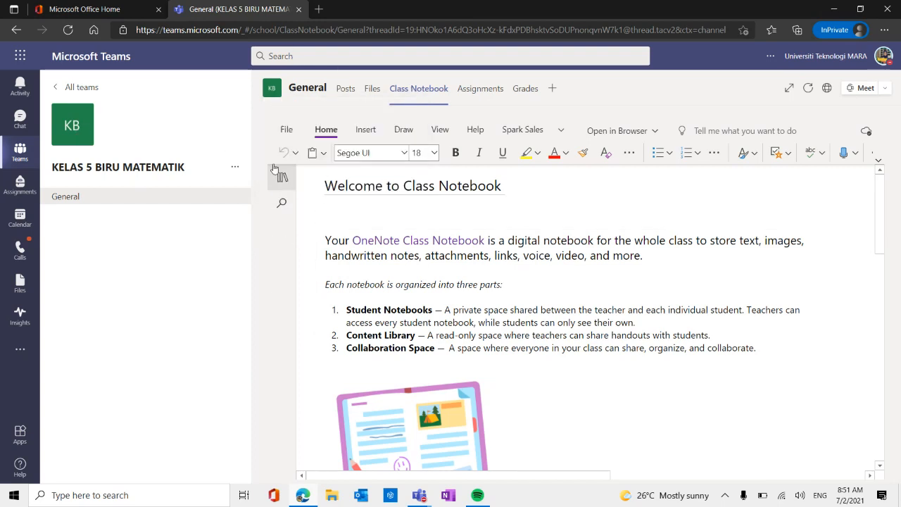
pyautogui.click(281, 185)
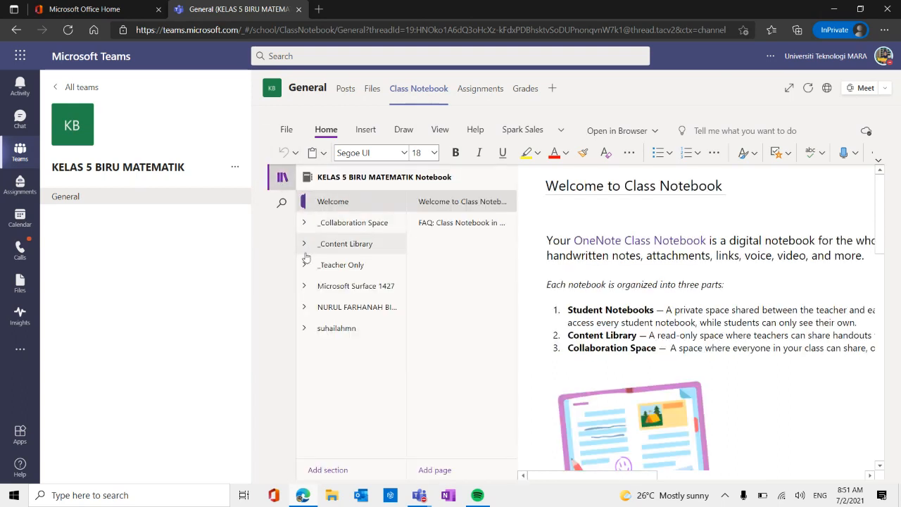
pyautogui.click(347, 268)
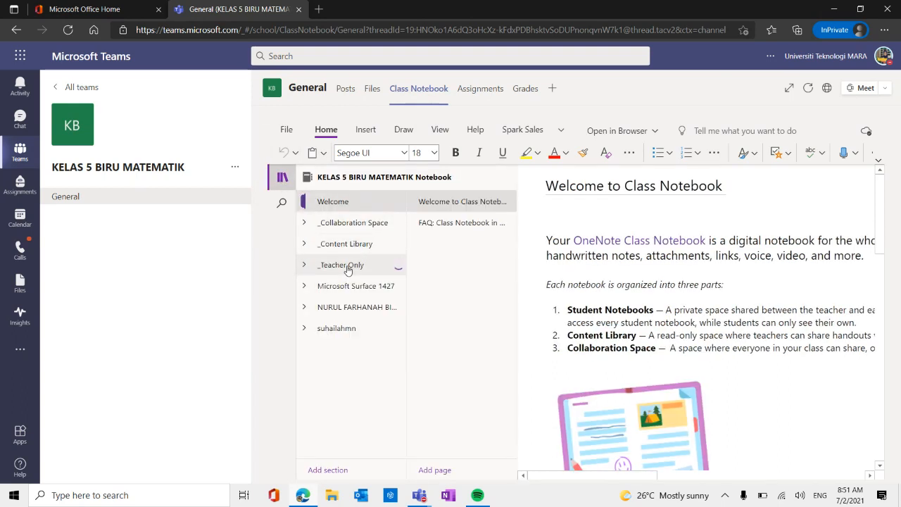
pyautogui.click(344, 294)
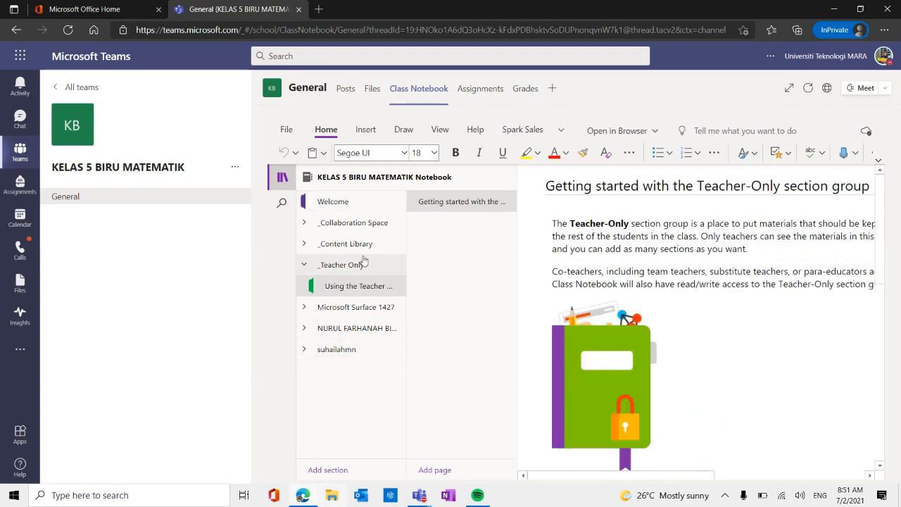
# Add a section named BAB 1 to the _Teacher Only group of the class notebook.
pyautogui.click(349, 471)
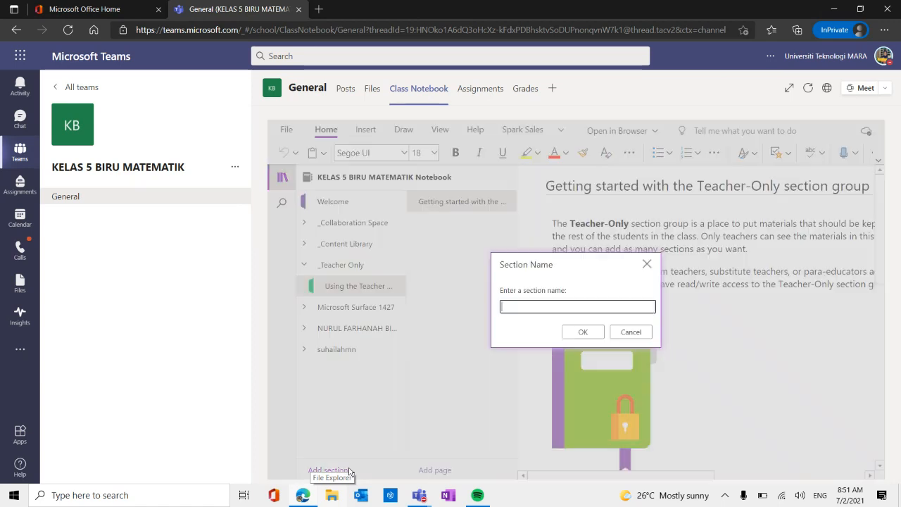
pyautogui.press('capslock')
pyautogui.write('BA')
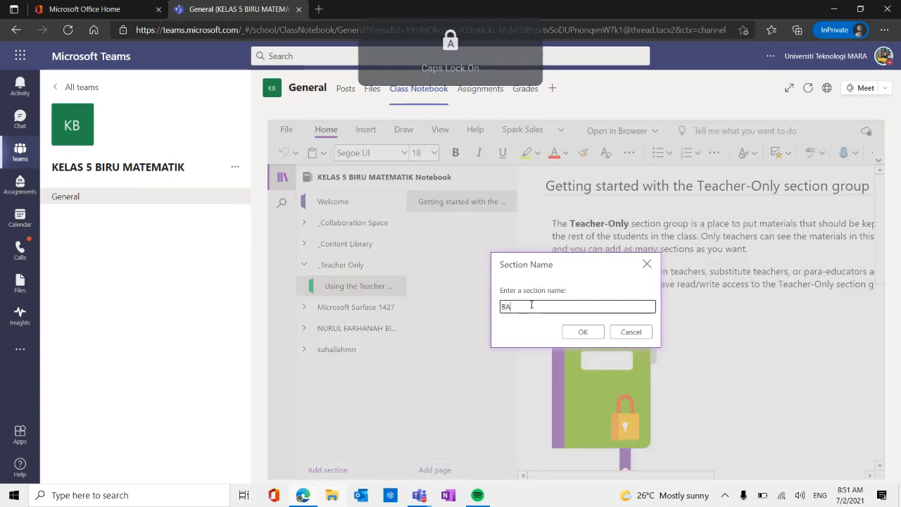
pyautogui.write('B 1')
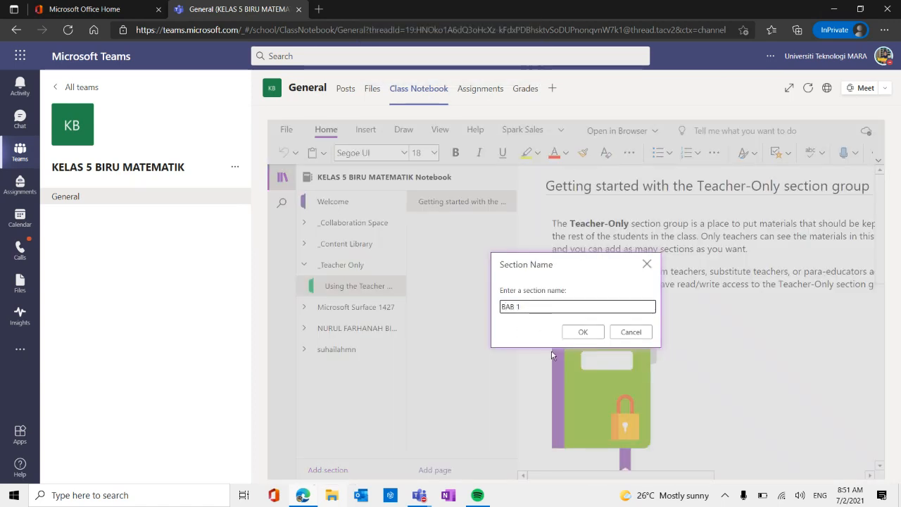
pyautogui.click(581, 332)
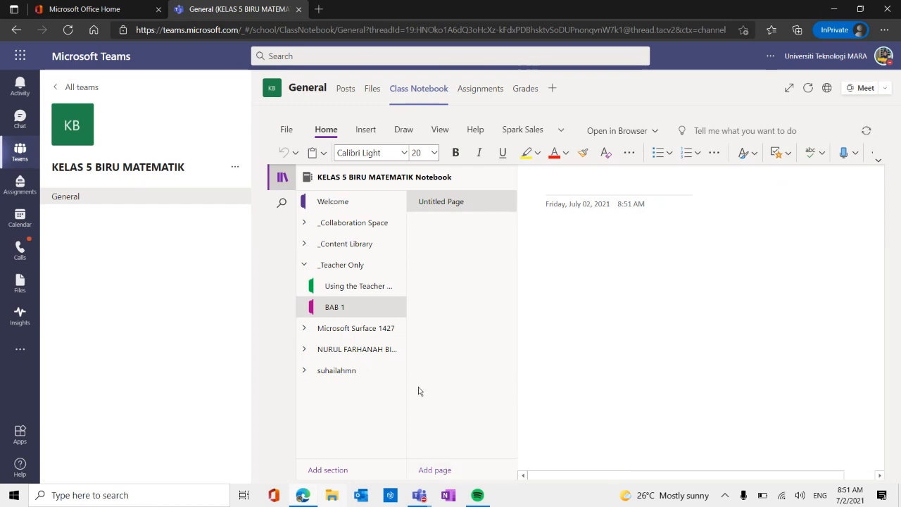
# Title the untitled page in the BAB 1 section LATIHAN 1.
pyautogui.click(575, 183)
pyautogui.write('L')
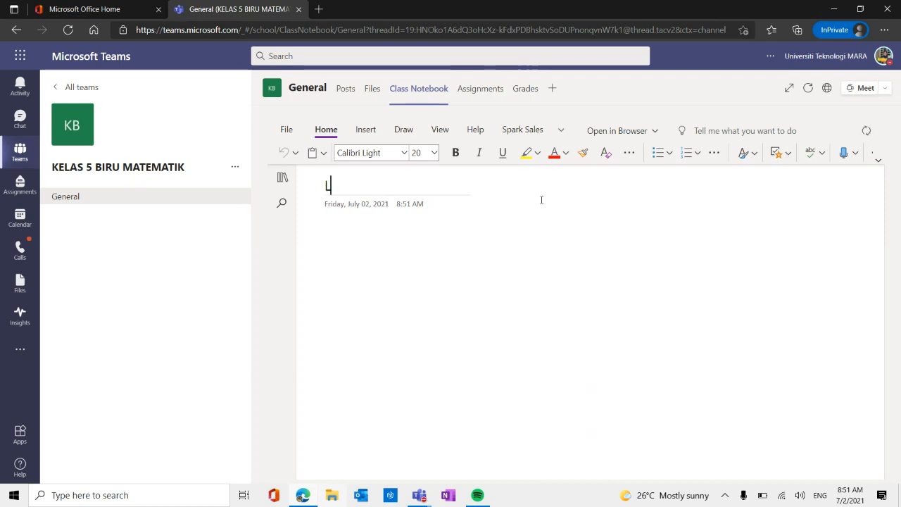
pyautogui.write('ATIHAN 1')
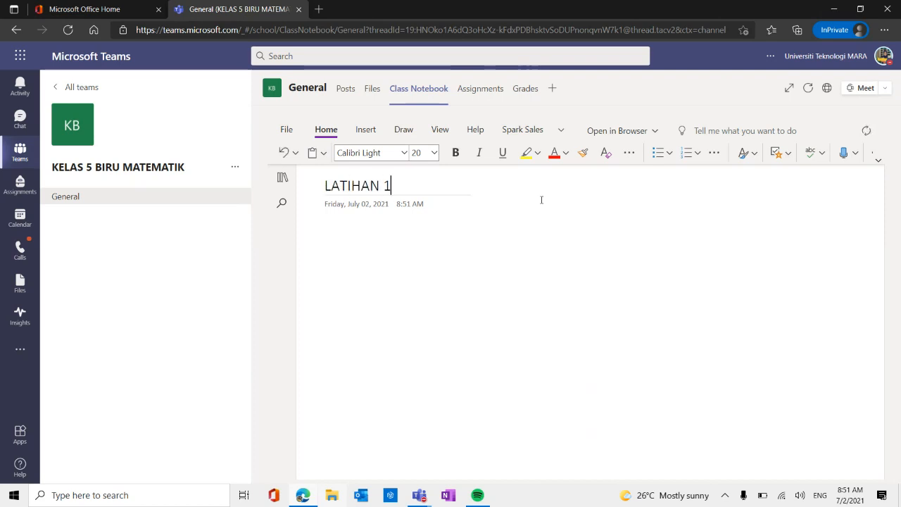
pyautogui.press('Return')
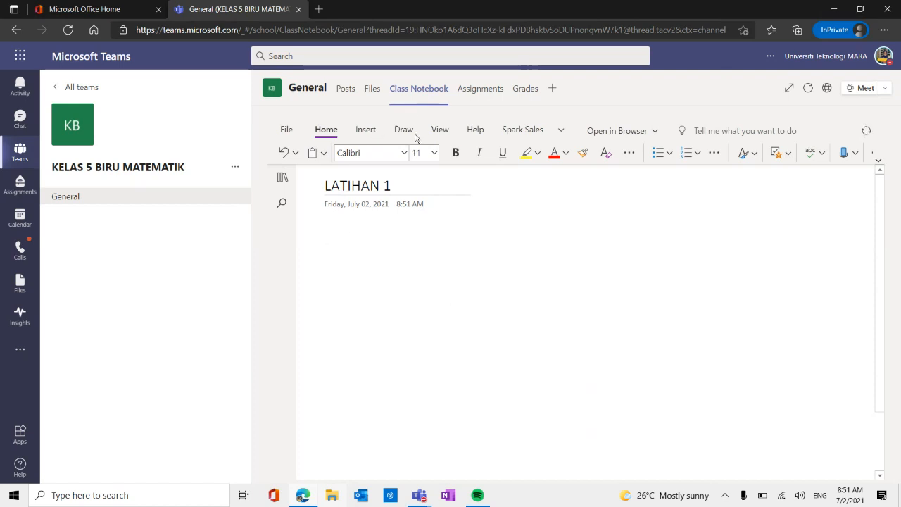
# View the options for inserting a file into the LATIHAN 1 page, then return to the page body.
pyautogui.click(367, 131)
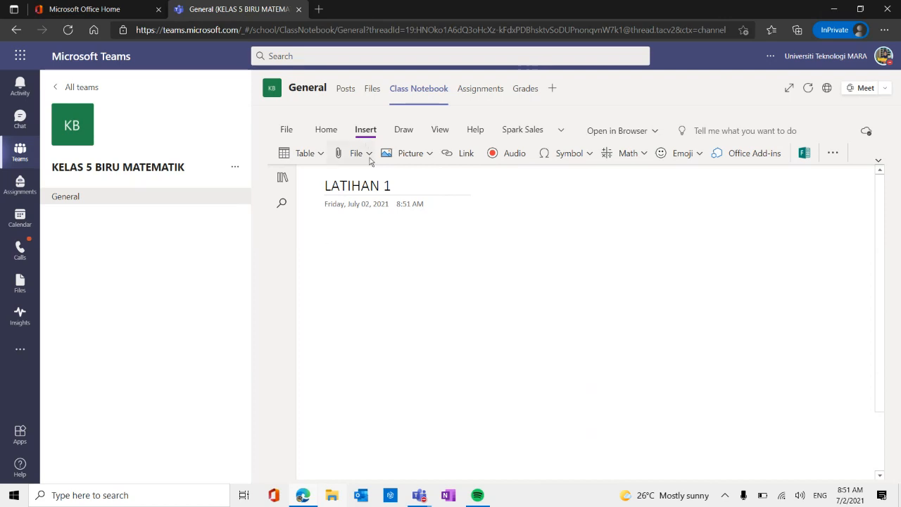
pyautogui.click(369, 155)
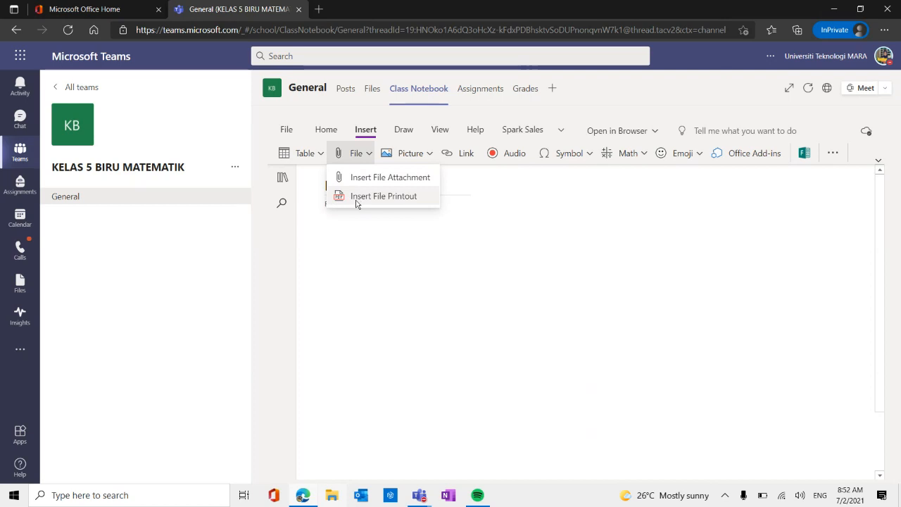
pyautogui.click(426, 286)
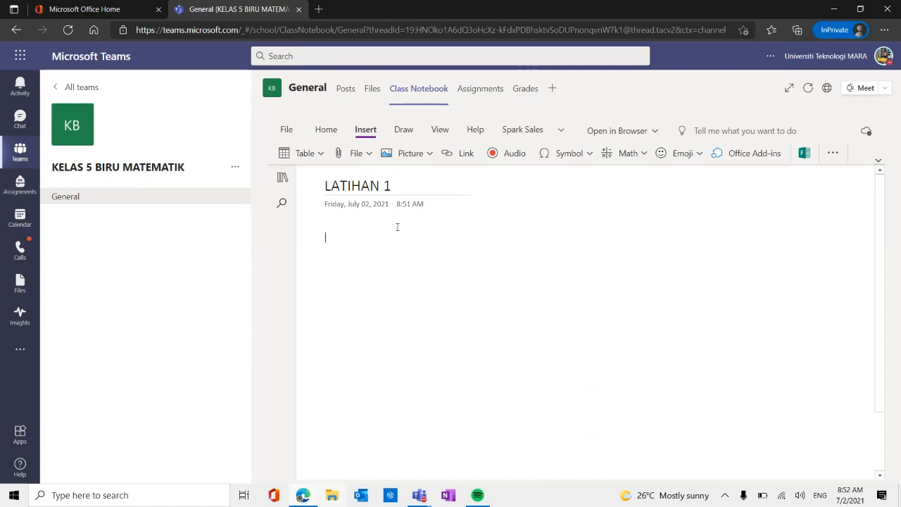
# Write LATIHAN as the first line of the page body and start a new line below it.
pyautogui.write('LATIHAN')
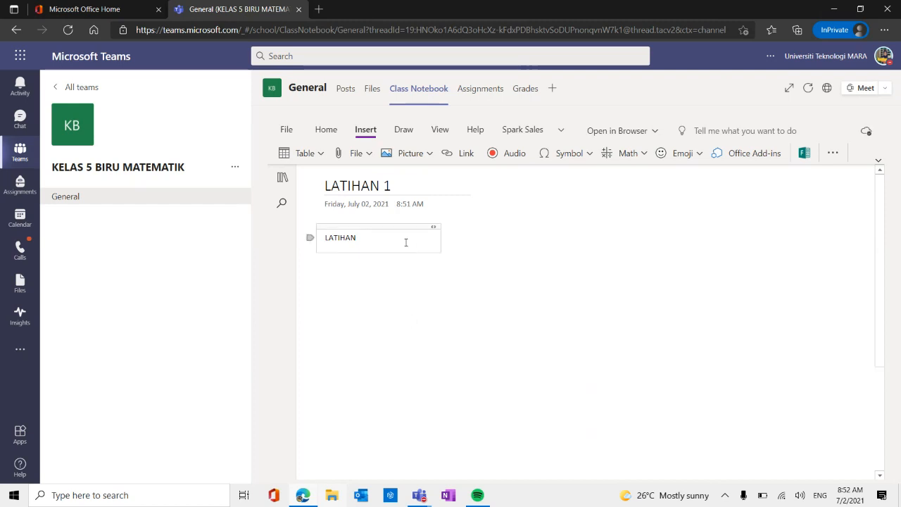
pyautogui.press('capslock')
pyautogui.press('capslock')
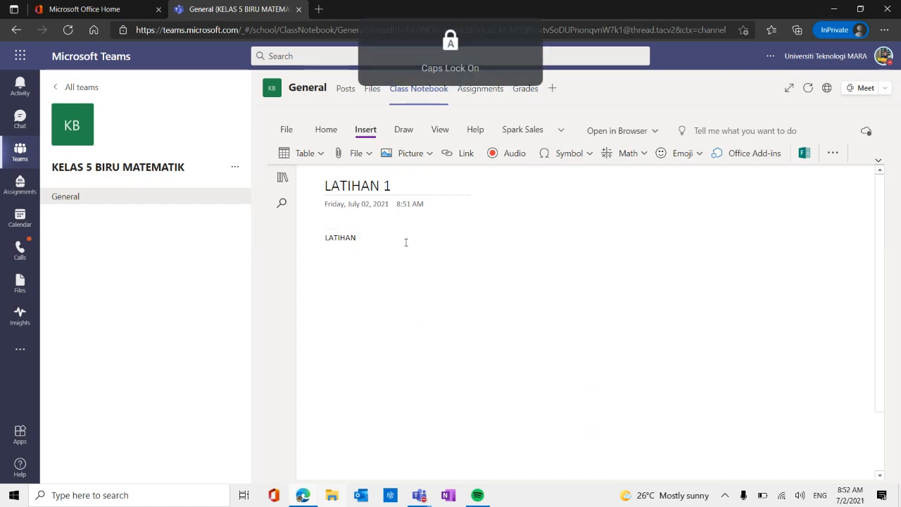
pyautogui.press('Return')
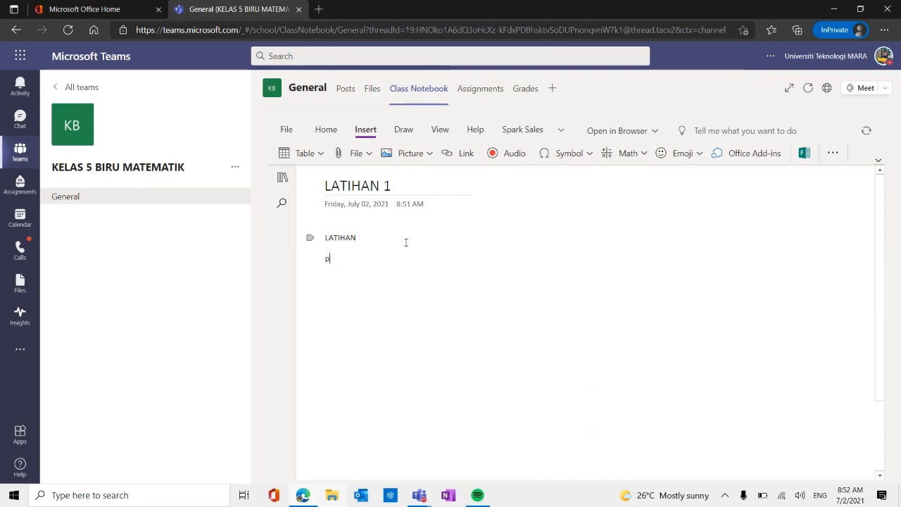
# Write "Pelajar sekelian," below LATIHAN in the page body and start a new line.
pyautogui.write('P')
pyautogui.press('capslock')
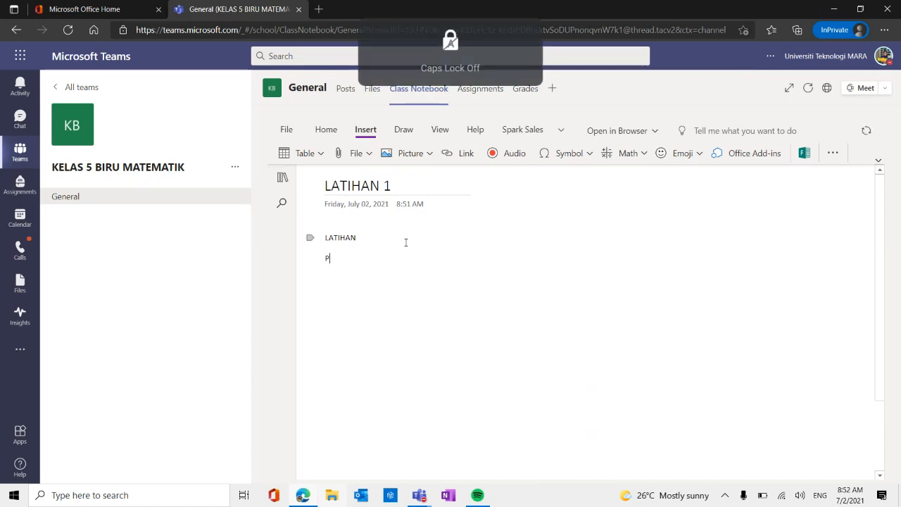
pyautogui.write('elajar')
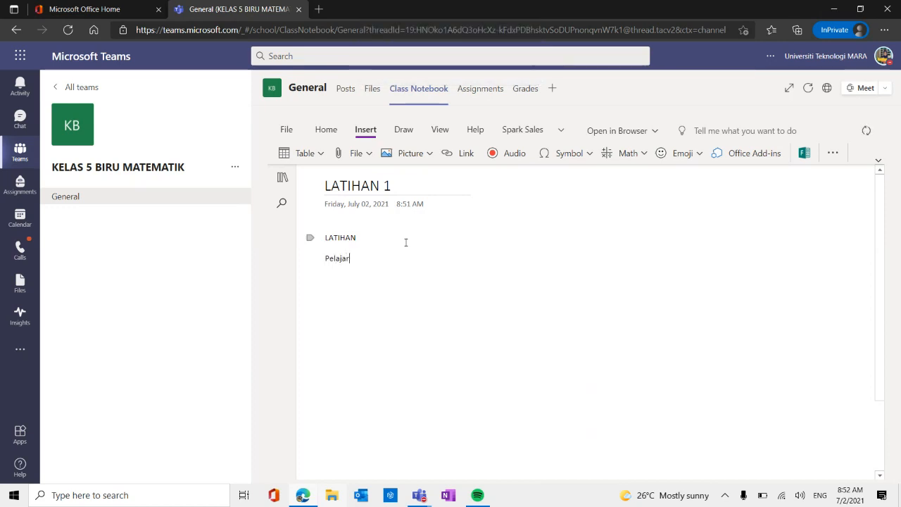
pyautogui.write(' sekele')
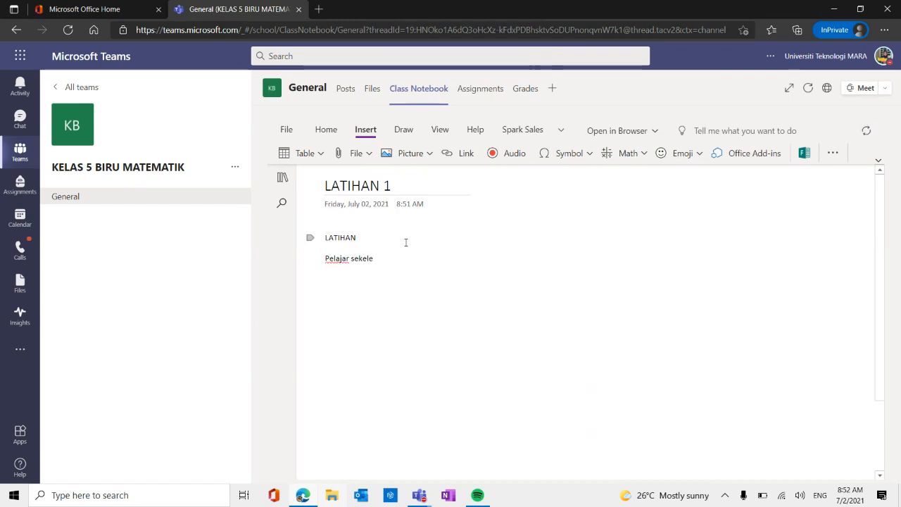
pyautogui.press('BackSpace')
pyautogui.write('ian,')
pyautogui.press('capslock')
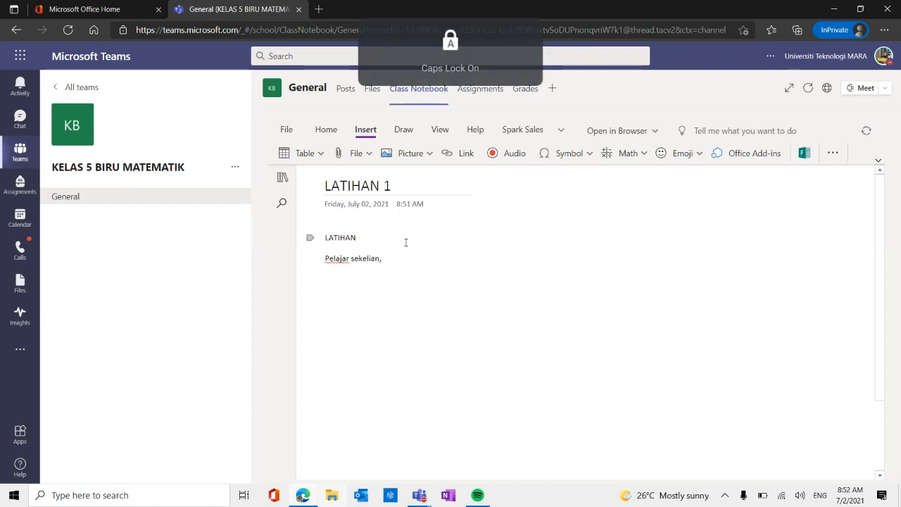
pyautogui.press('Return')
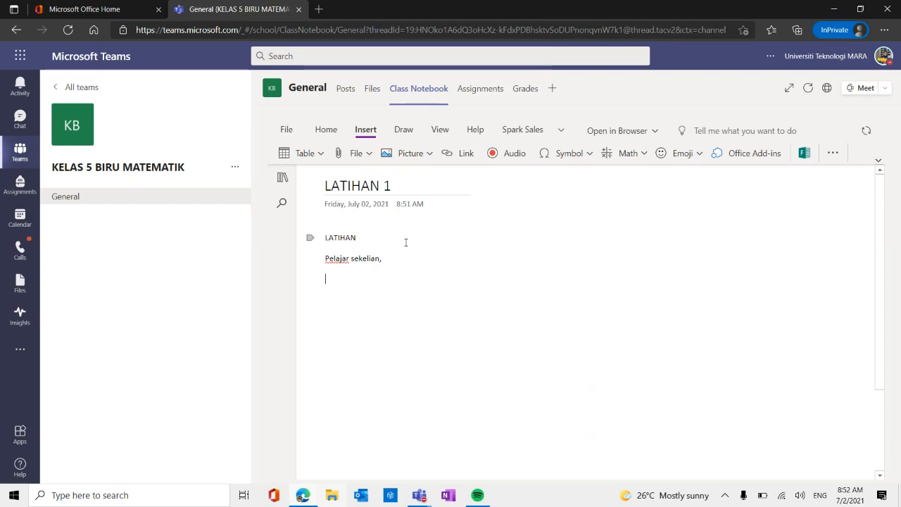
# Add the instruction line "Sila jawab semua soalan di bawah." beneath the greeting on the LATIHAN 1 page.
pyautogui.write('sILA')
pyautogui.press('BackSpace')
pyautogui.press('BackSpace')
pyautogui.press('BackSpace')
pyautogui.press('BackSpace')
pyautogui.press('BackSpace')
pyautogui.write('s')
pyautogui.press('capslock')
pyautogui.press('BackSpace')
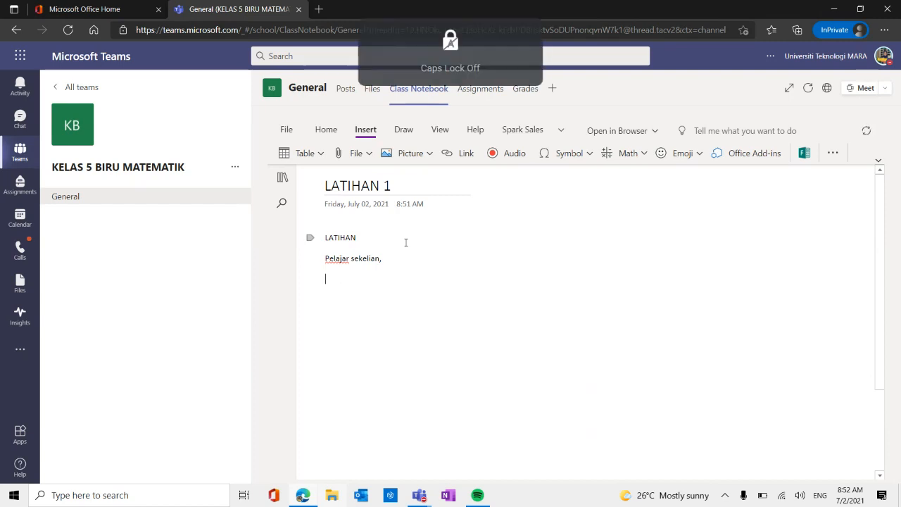
pyautogui.write('Sila jawab semua')
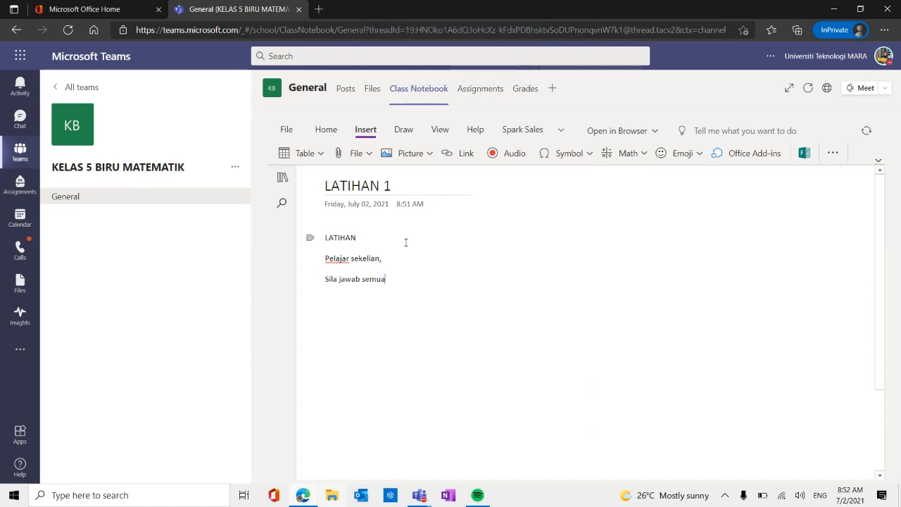
pyautogui.write(' soalan')
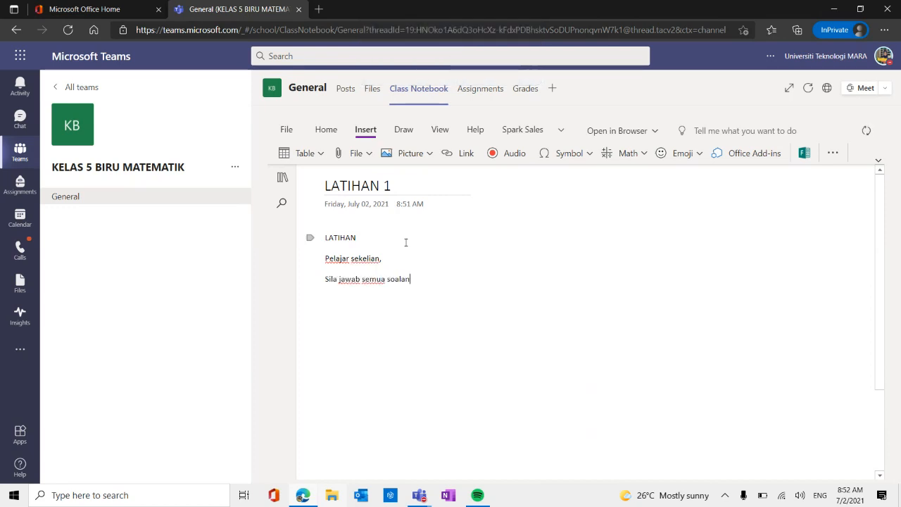
pyautogui.write(' di baa')
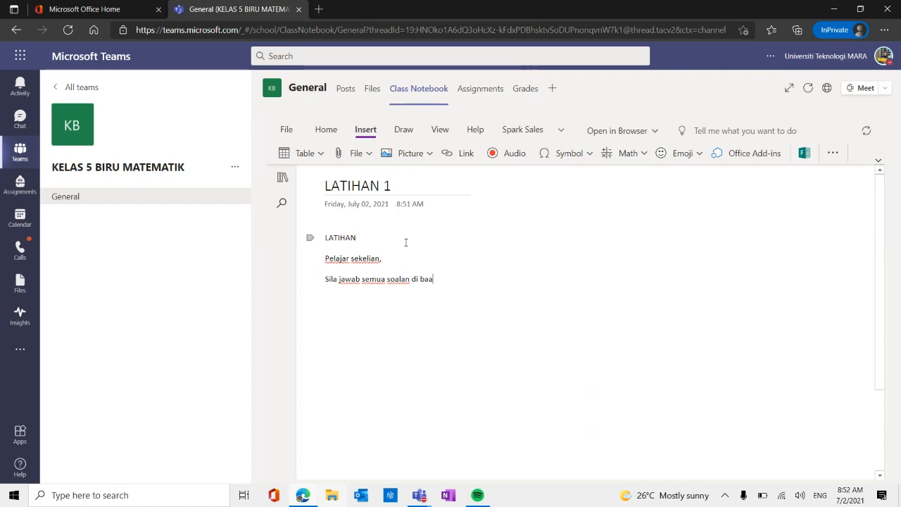
pyautogui.press('BackSpace')
pyautogui.write('wah.')
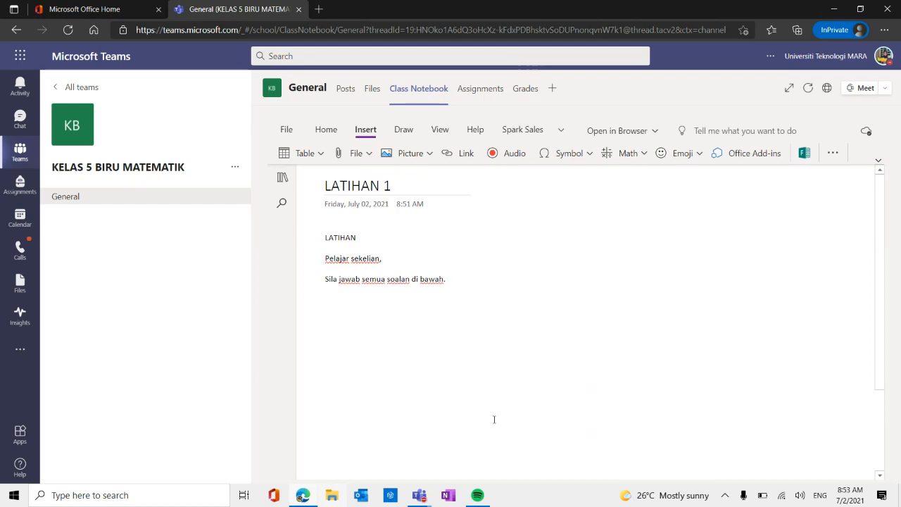
# Expand the student section groups in the notebook navigation and view the first student's Homework section.
pyautogui.click(282, 177)
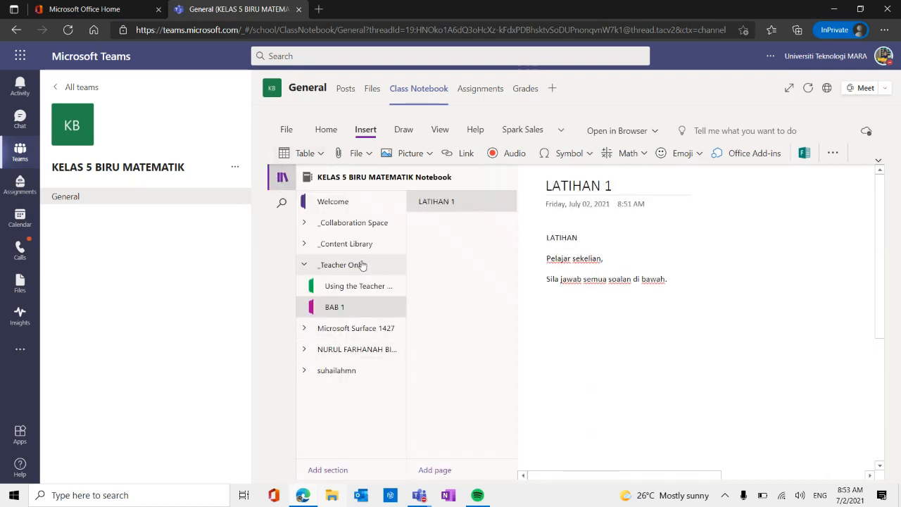
pyautogui.click(364, 326)
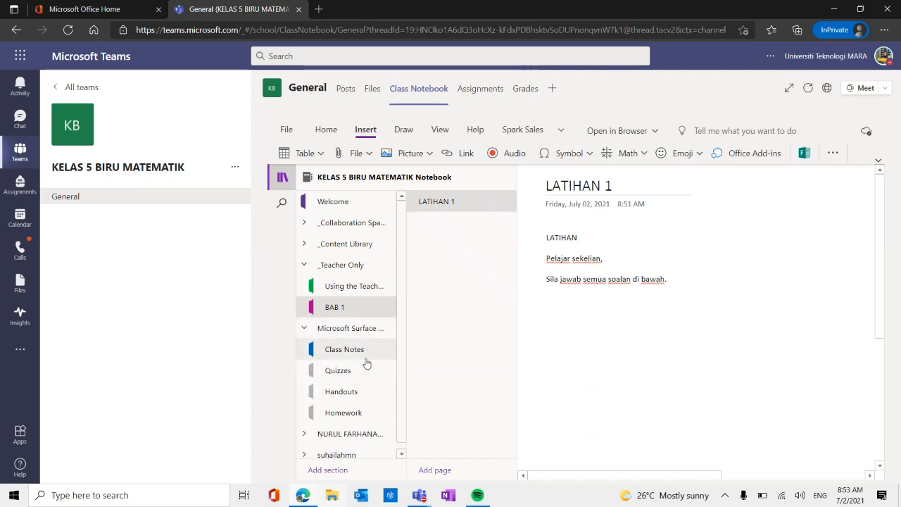
pyautogui.click(346, 426)
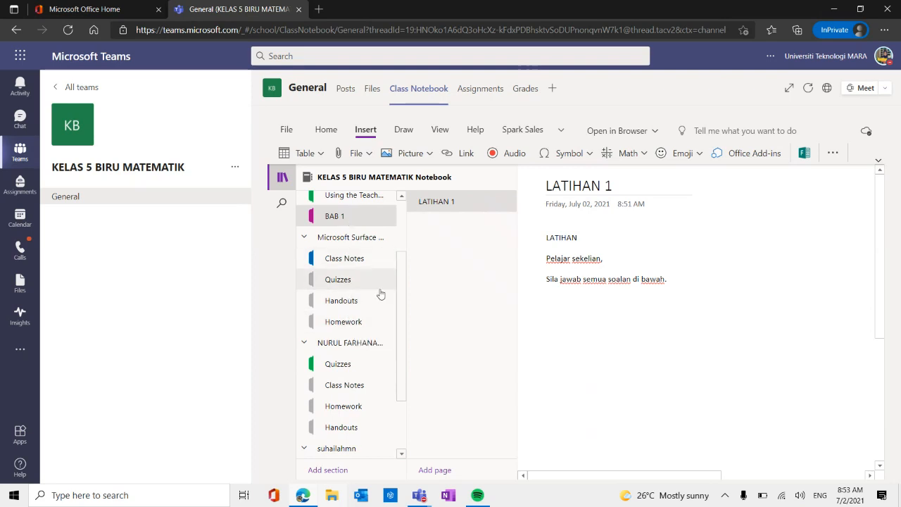
pyautogui.click(350, 322)
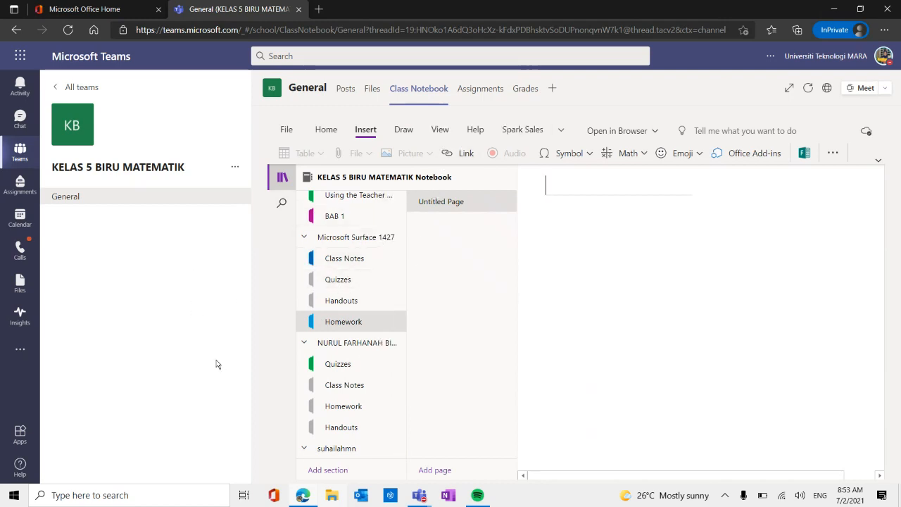
# Start a new assignment for the KELAS 5 BIRU MATEMATIK class from its Assignments area.
pyautogui.click(480, 90)
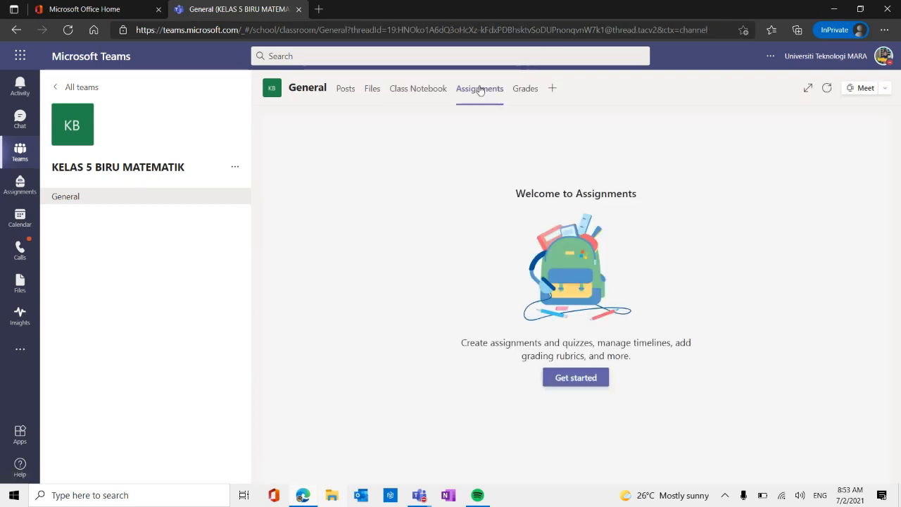
pyautogui.click(575, 378)
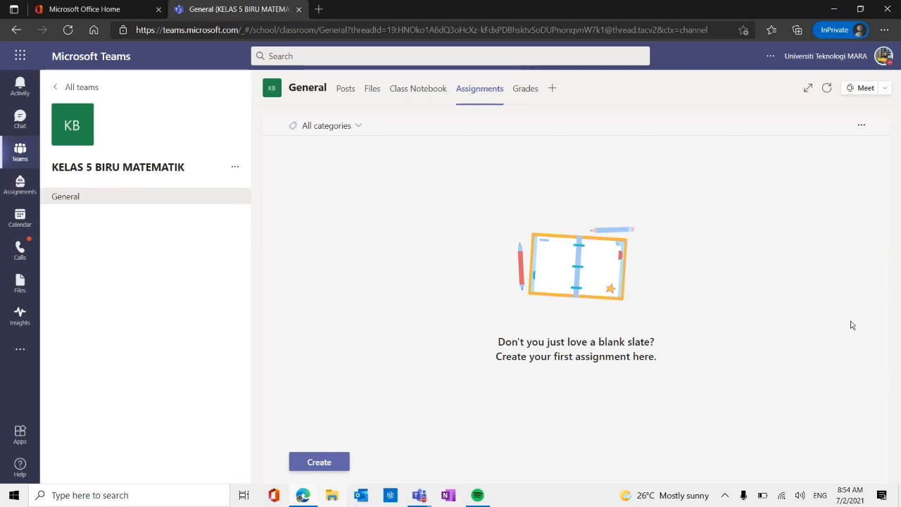
pyautogui.click(328, 464)
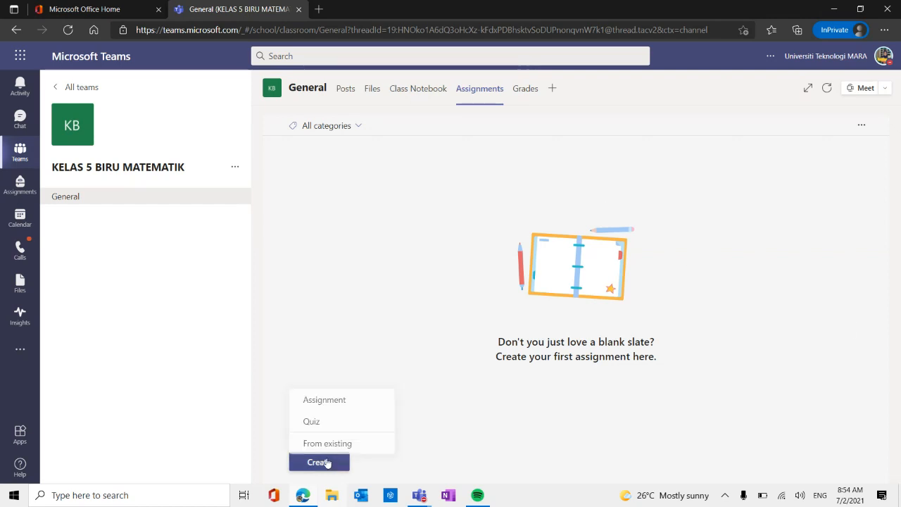
pyautogui.click(342, 400)
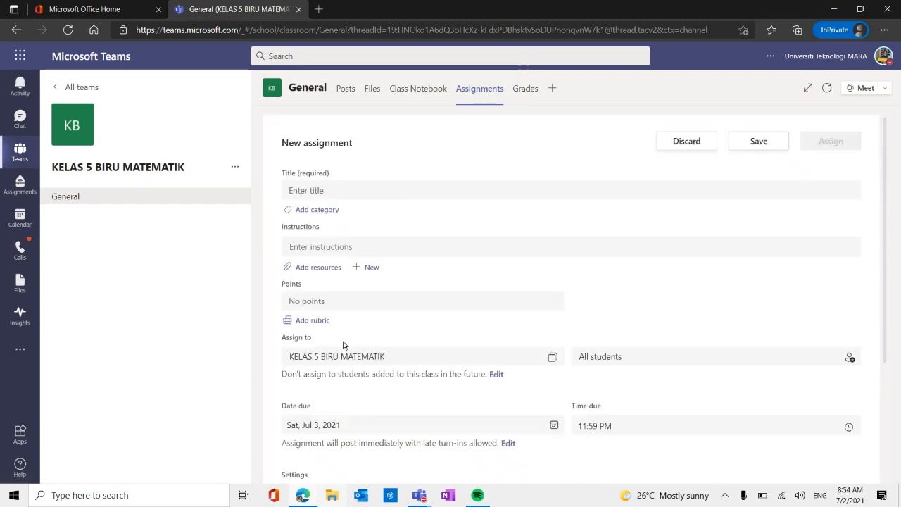
# Title the new assignment LATIHAN 1 - BAB 1.
pyautogui.click(445, 185)
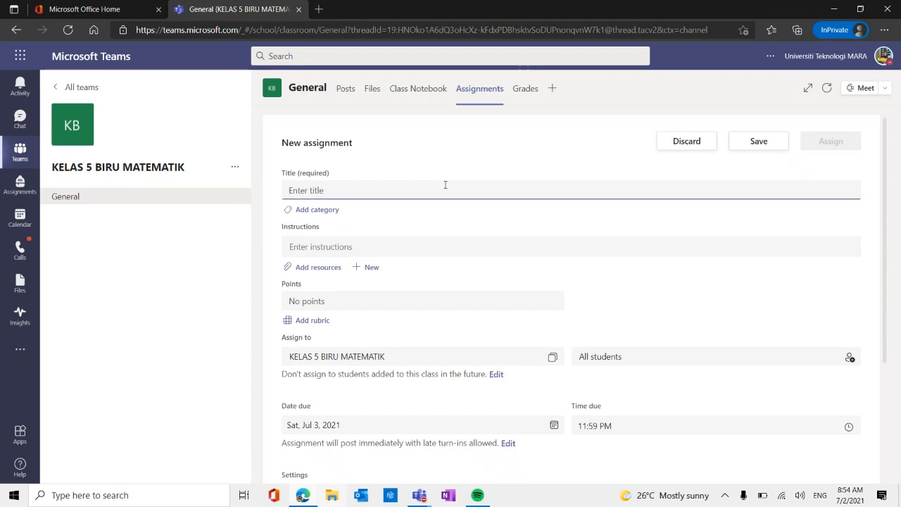
pyautogui.press('capslock')
pyautogui.write('LATIHAN ')
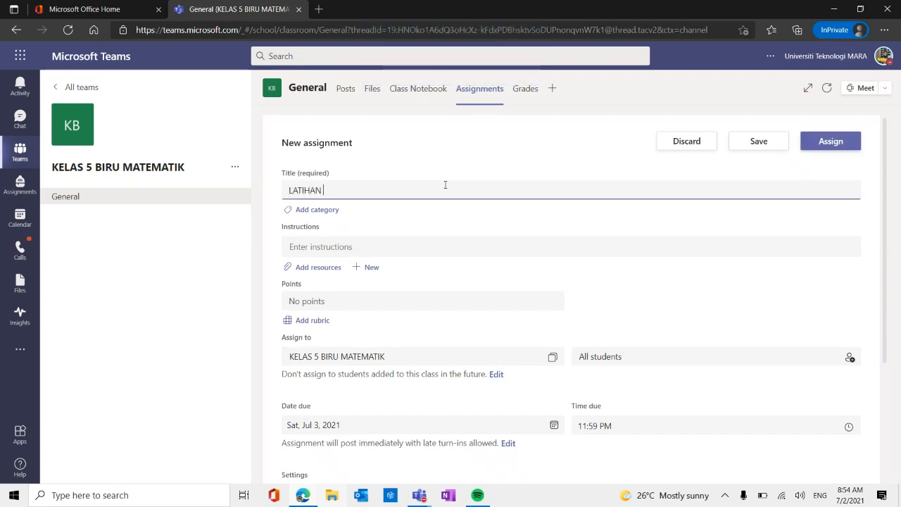
pyautogui.write('1 - BAB')
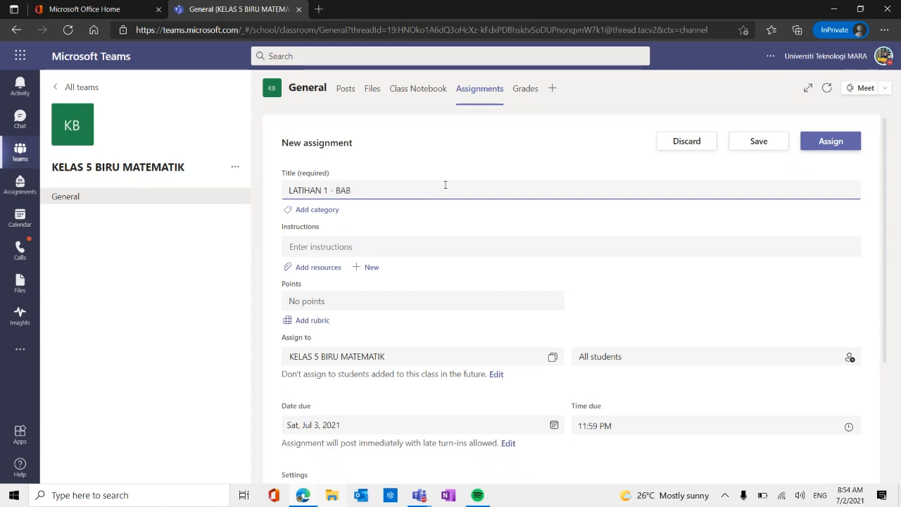
pyautogui.write(' 1')
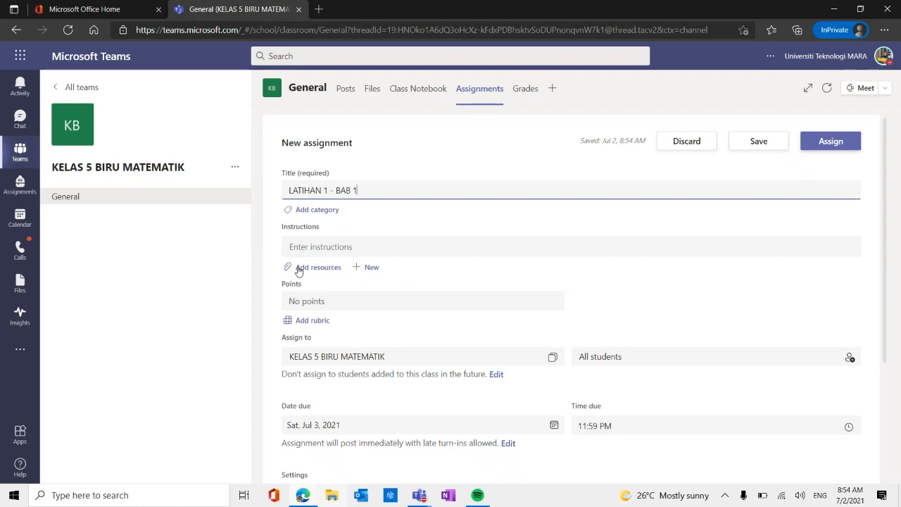
# Attach the class notebook page LATIHAN 1 from _Teacher Only, BAB 1 to the assignment, copying it to the students' Homework section.
pyautogui.click(298, 269)
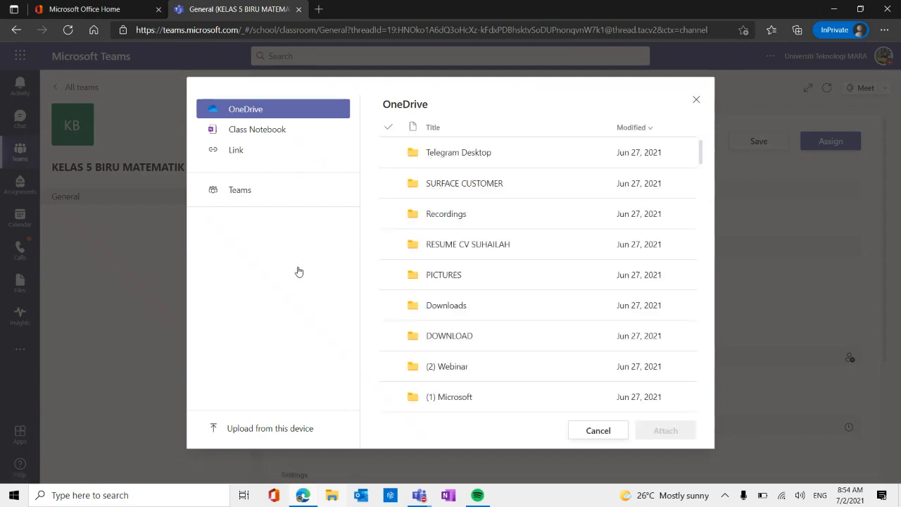
pyautogui.click(272, 137)
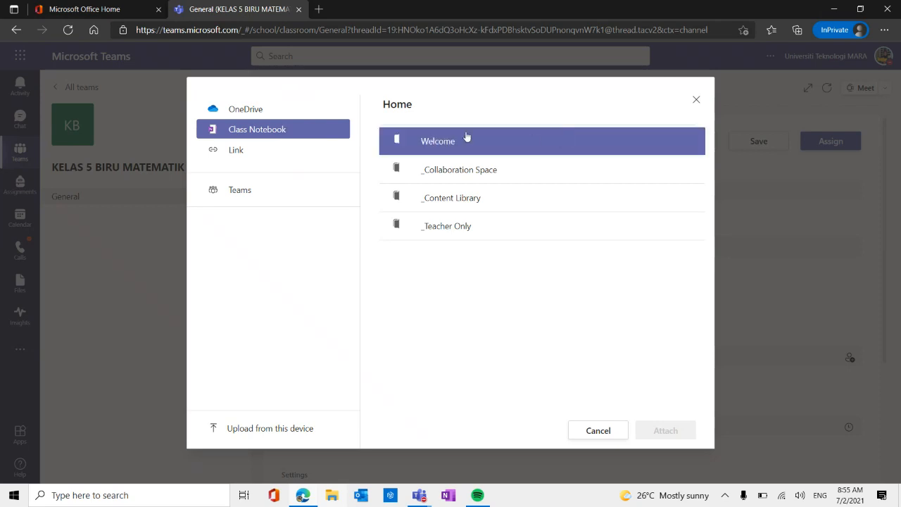
pyautogui.click(457, 226)
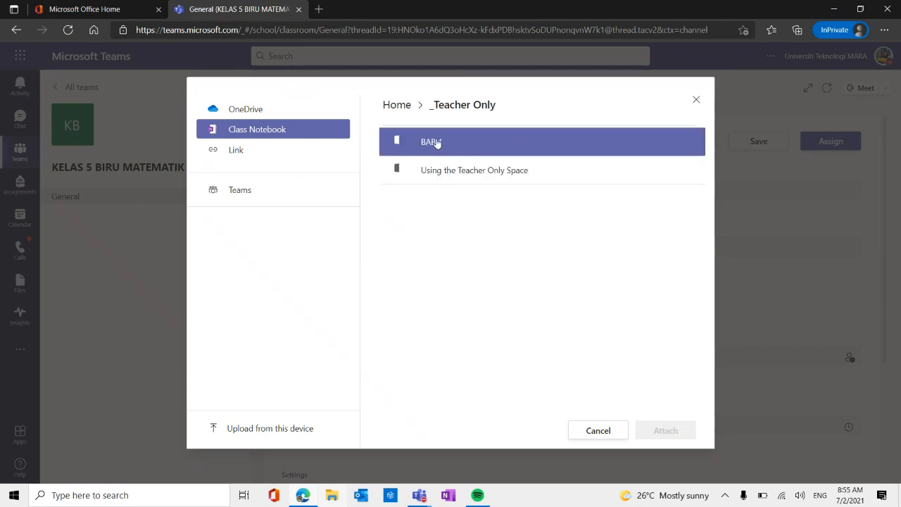
pyautogui.click(482, 142)
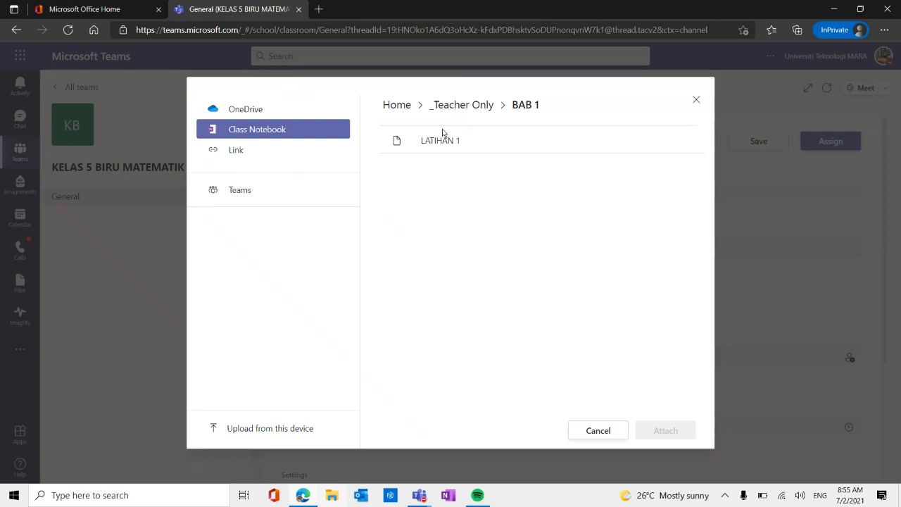
pyautogui.click(517, 141)
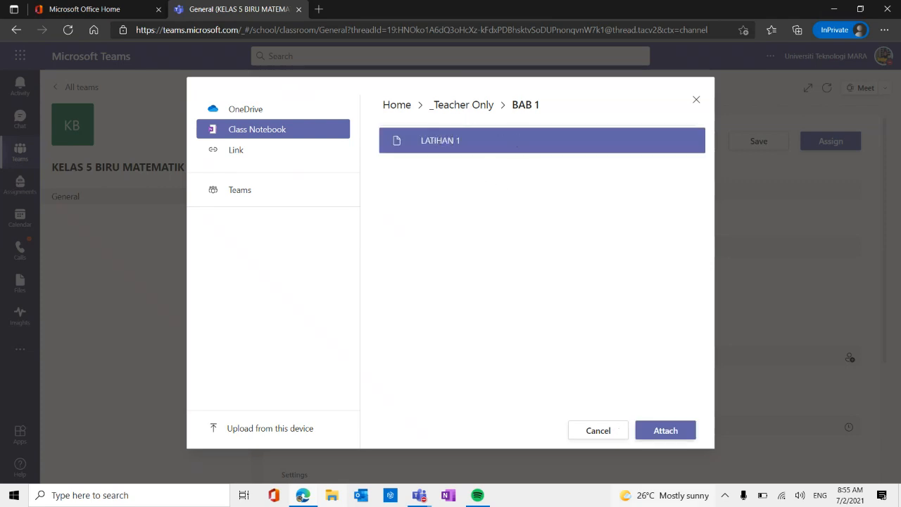
pyautogui.click(664, 429)
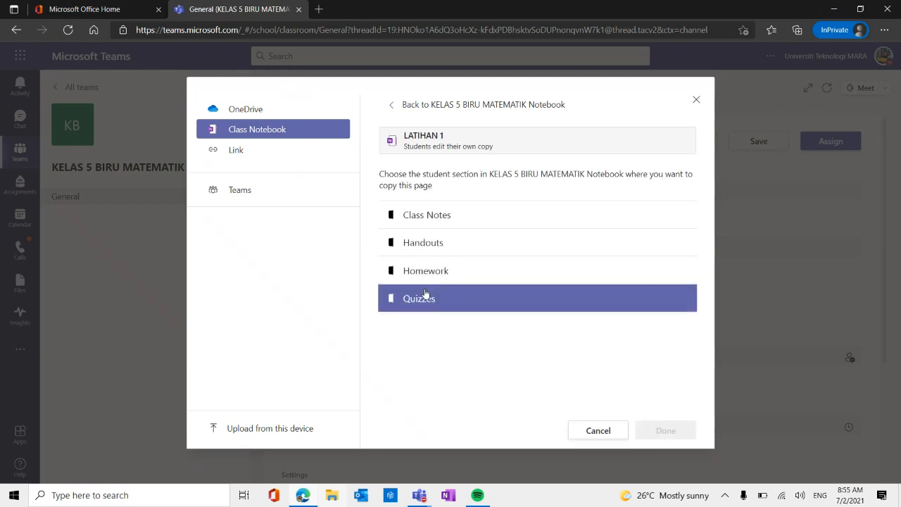
pyautogui.click(436, 282)
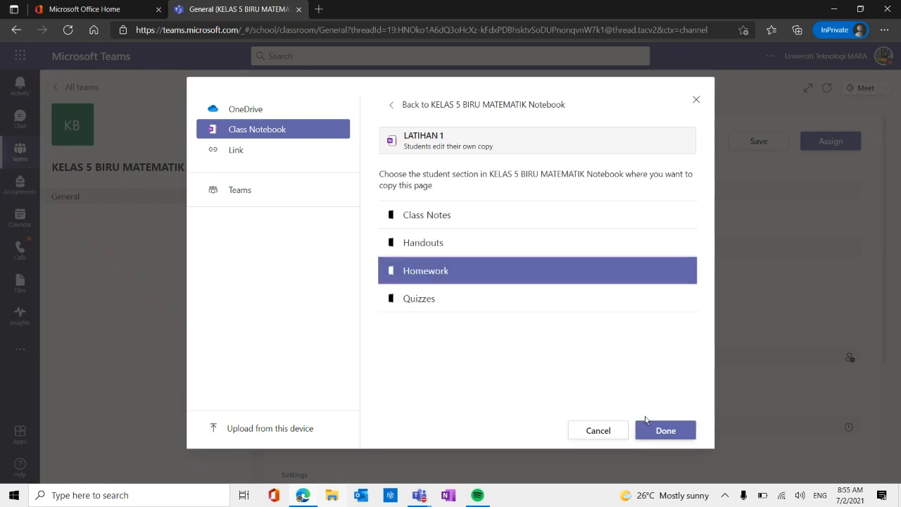
pyautogui.click(665, 429)
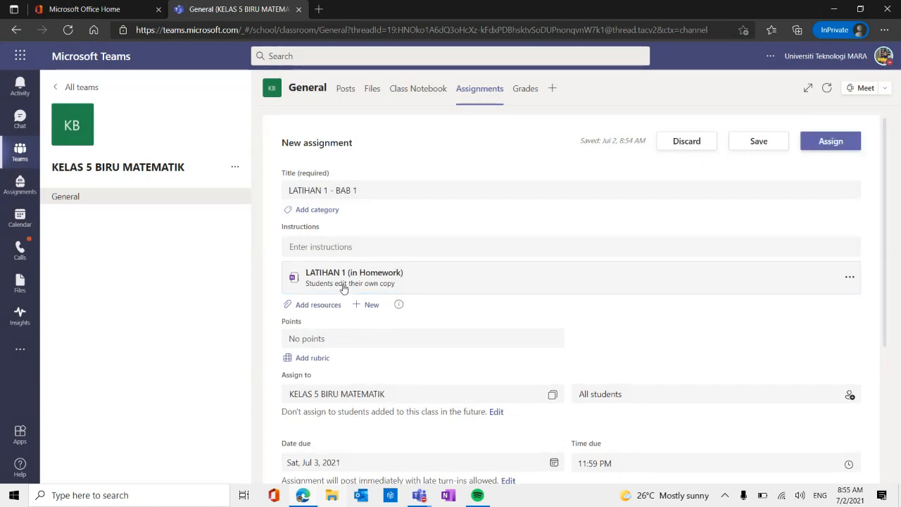
# Set the assignment's points to 10.
pyautogui.scroll(-3, 391, 313)
pyautogui.scroll(2, 352, 277)
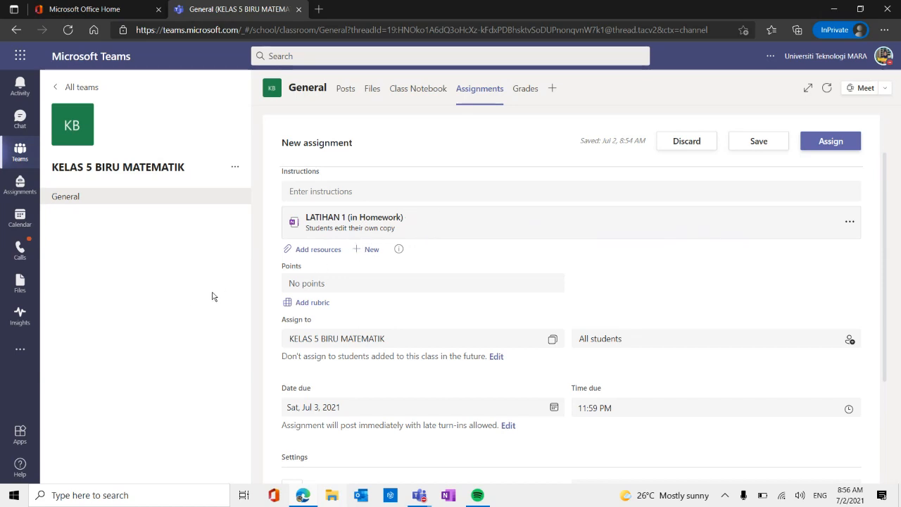
pyautogui.click(335, 282)
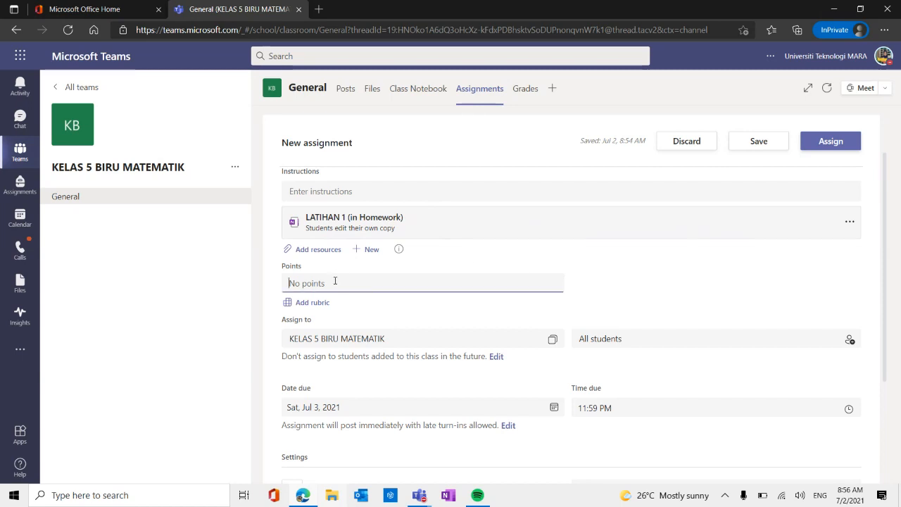
pyautogui.write('10')
# Review the new assignment's timeline settings and accept them unchanged.
pyautogui.scroll(-1, 410, 290)
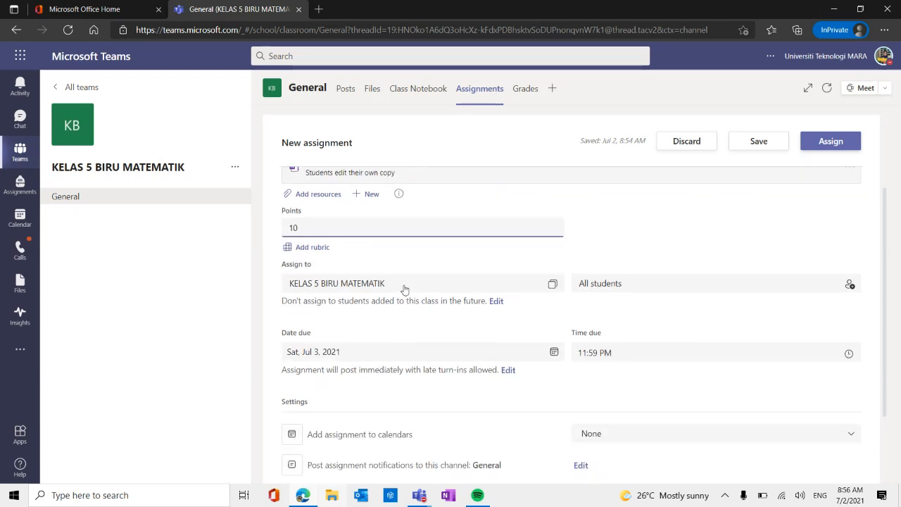
pyautogui.scroll(-1, 325, 283)
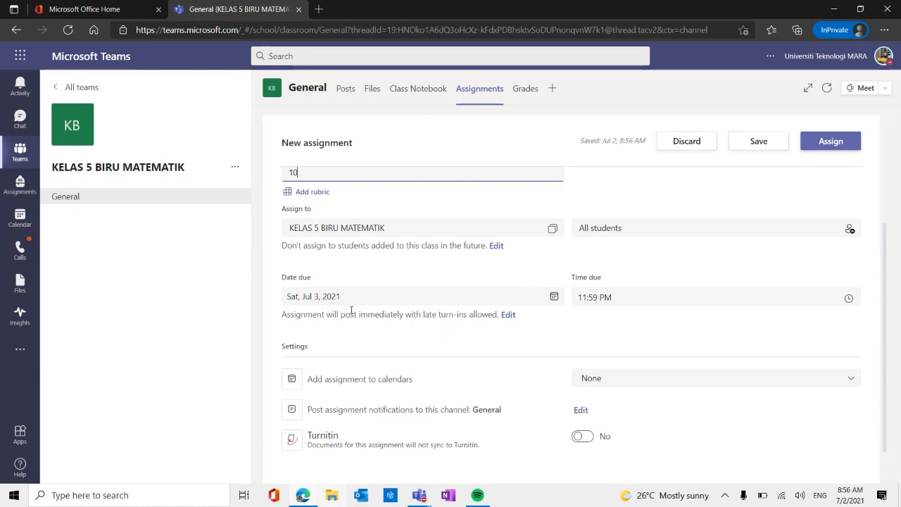
pyautogui.click(510, 317)
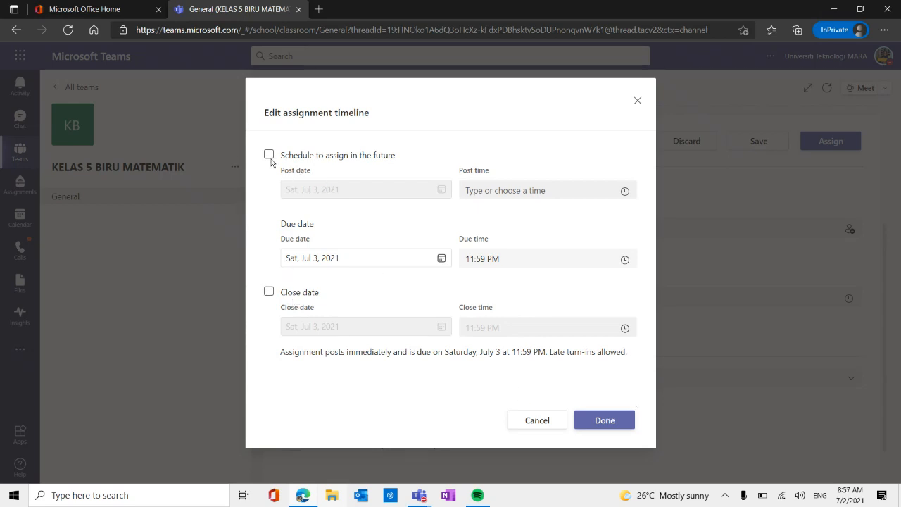
pyautogui.click(602, 427)
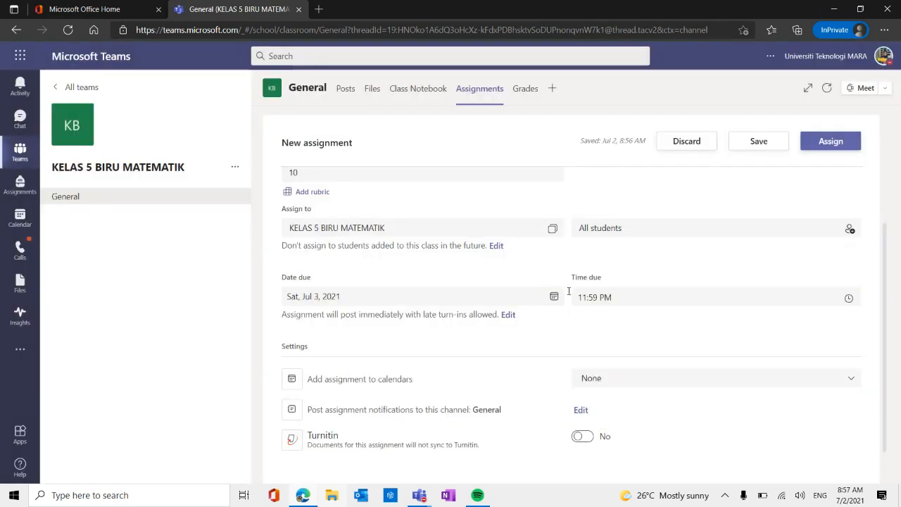
# Assign LATIHAN 1 - BAB 1 to the class and open the General channel's posts.
pyautogui.scroll(-1, 391, 360)
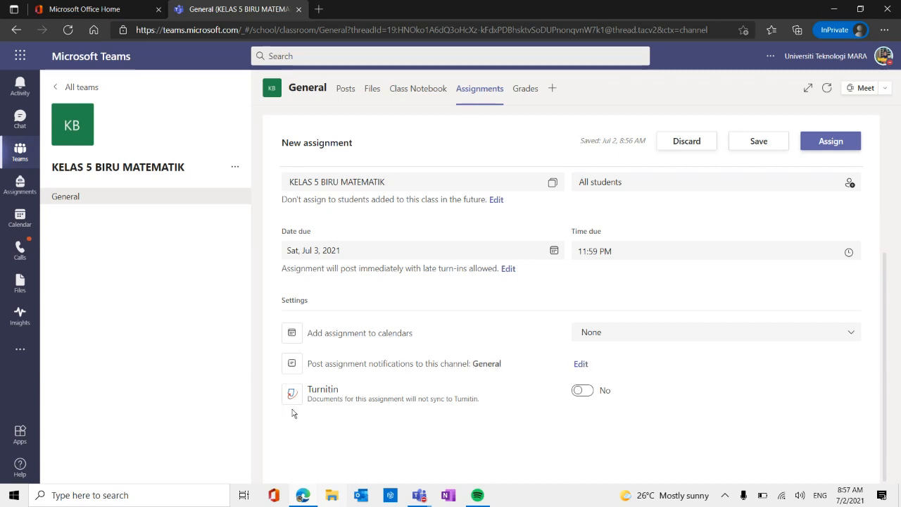
pyautogui.scroll(3, 570, 409)
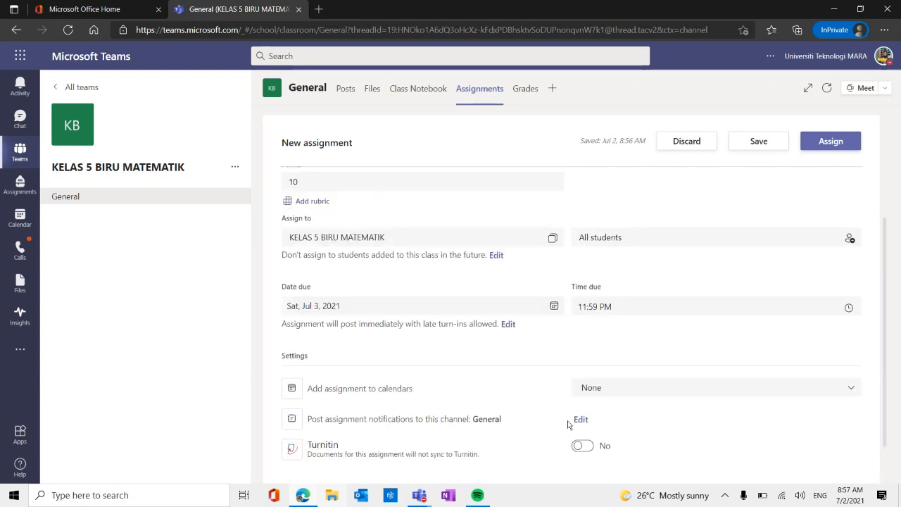
pyautogui.scroll(1, 568, 416)
pyautogui.scroll(-3, 350, 268)
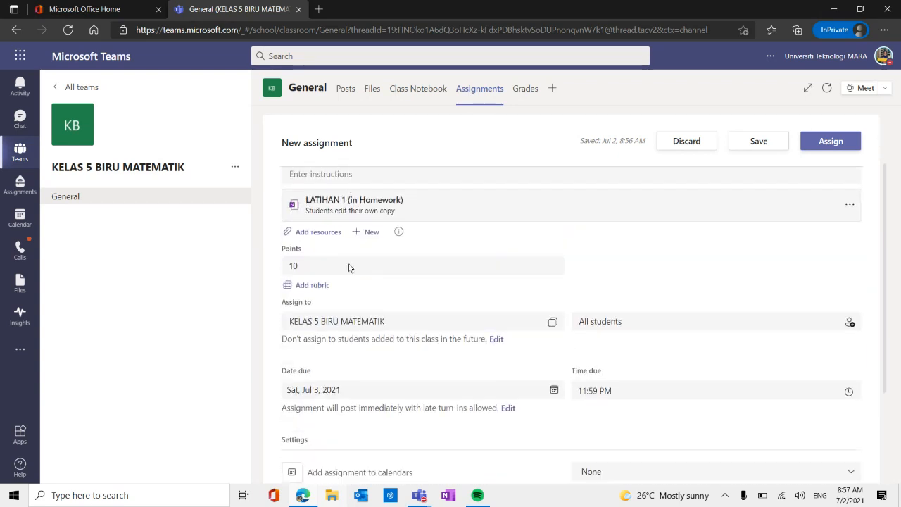
pyautogui.click(830, 142)
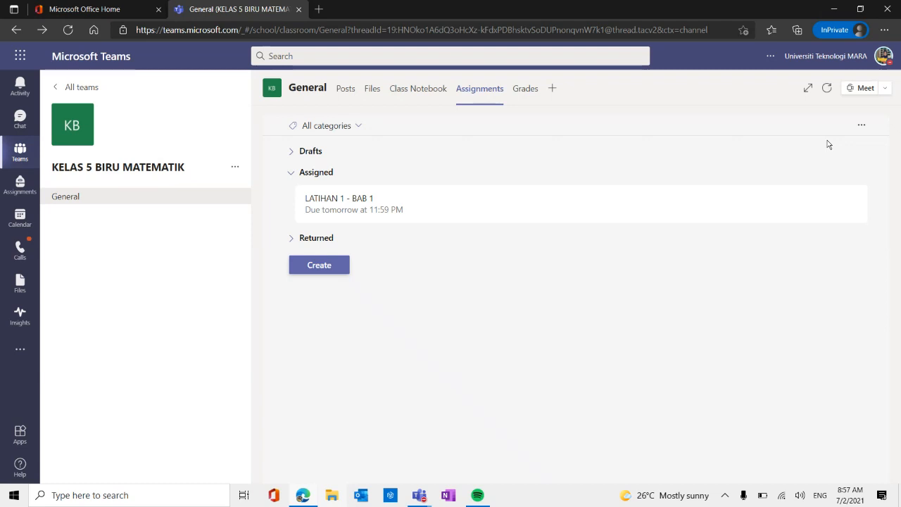
pyautogui.click(345, 91)
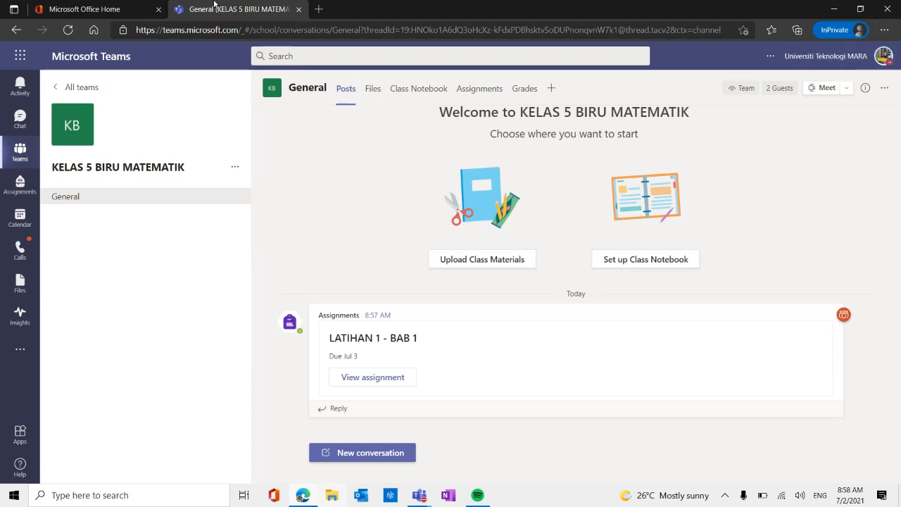
# Minimize the teacher's browser window and start a new InPrivate window from a separate Microsoft Edge session.
pyautogui.click(304, 499)
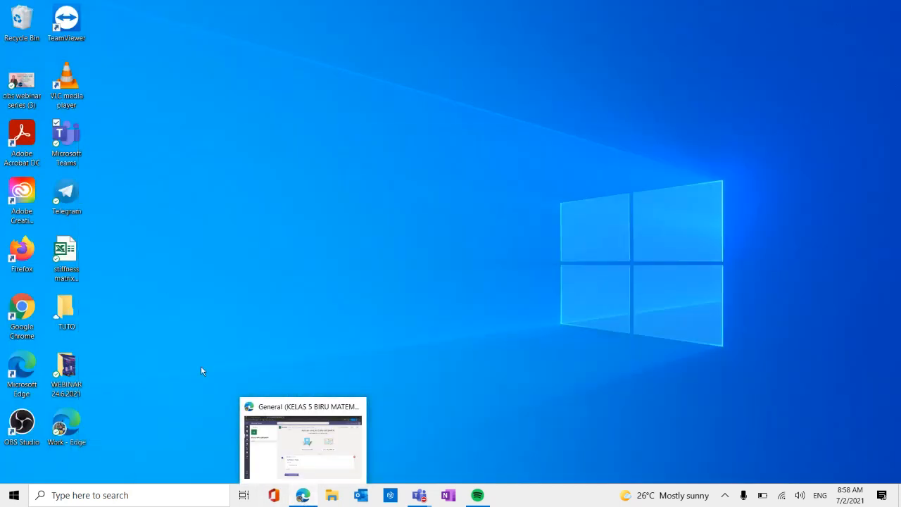
pyautogui.doubleClick(32, 373)
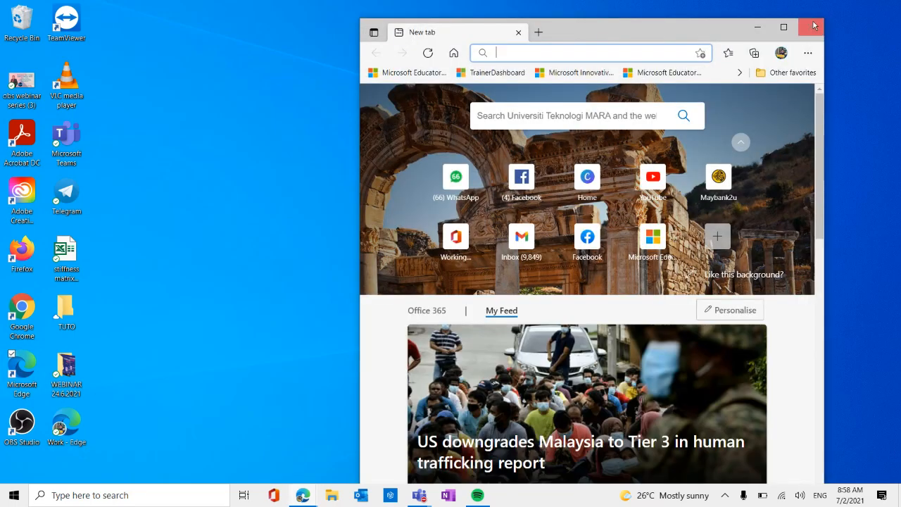
pyautogui.click(783, 27)
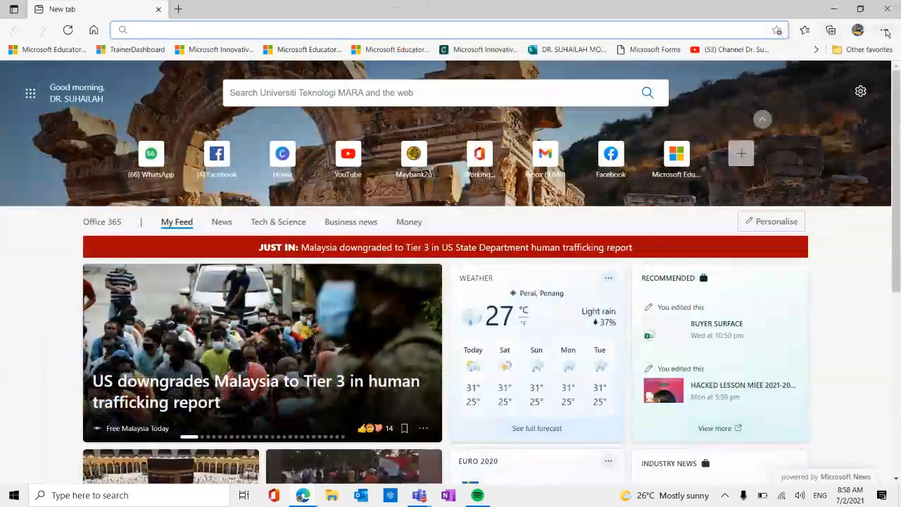
pyautogui.click(884, 29)
pyautogui.click(783, 89)
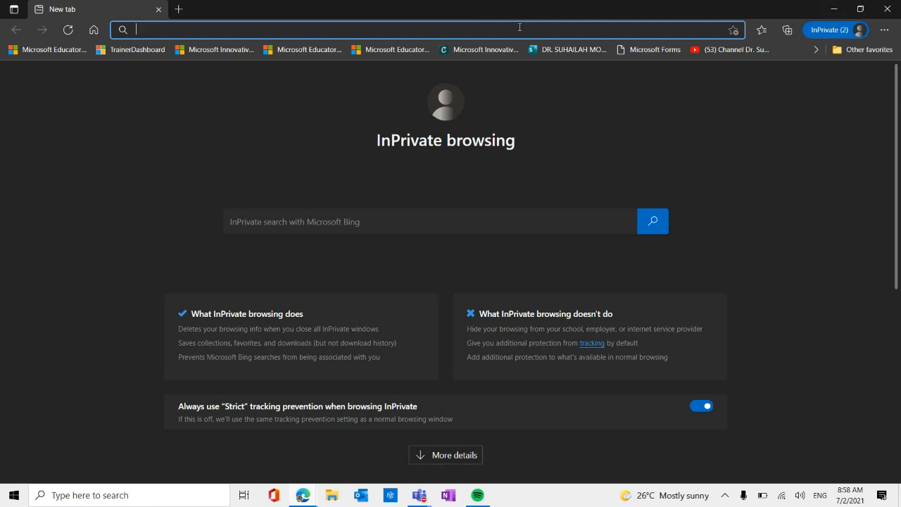
# Go to office.com in the new InPrivate window.
pyautogui.write('OFF')
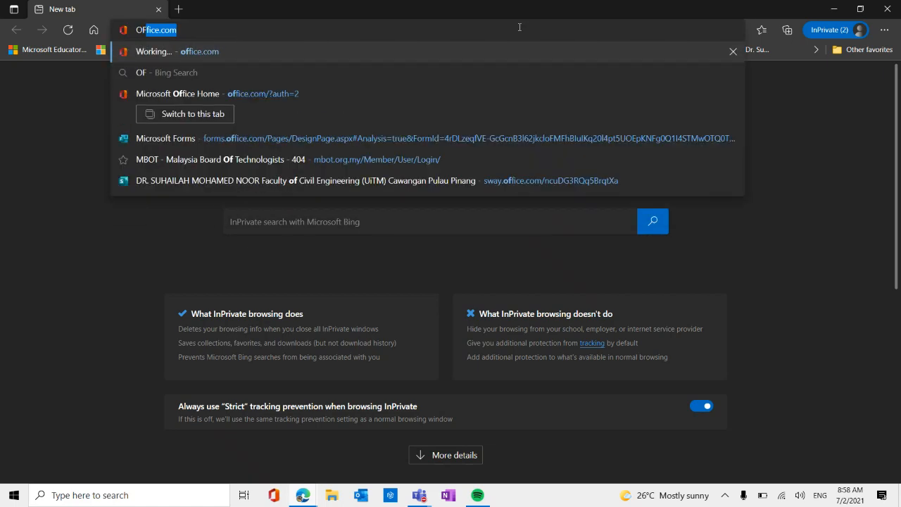
pyautogui.press('BackSpace')
pyautogui.press('BackSpace')
pyautogui.press('BackSpace')
pyautogui.press('capslock')
pyautogui.write('off')
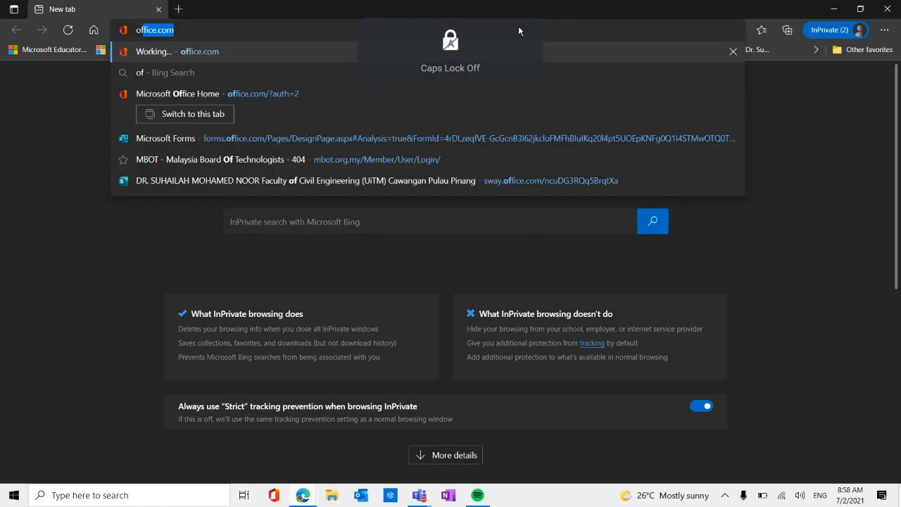
pyautogui.press('Return')
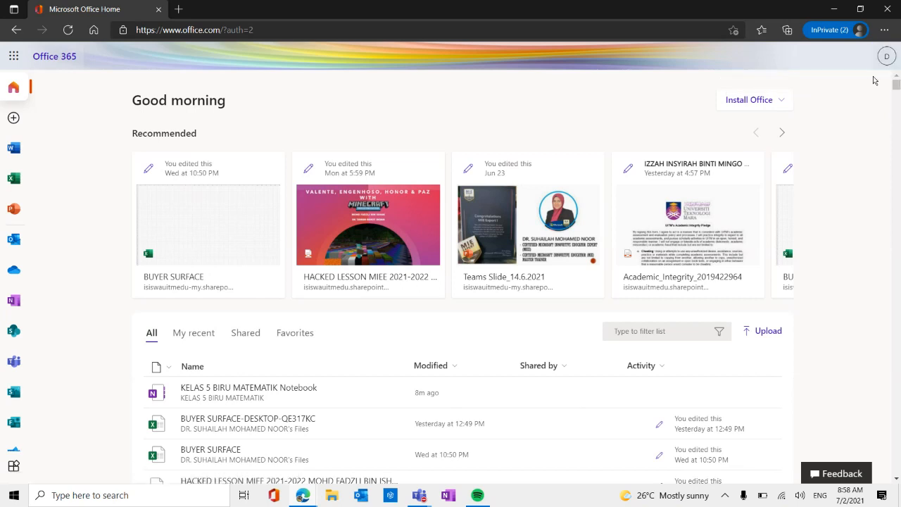
# Sign out of the teacher's Office account and choose to switch to a different account.
pyautogui.click(889, 58)
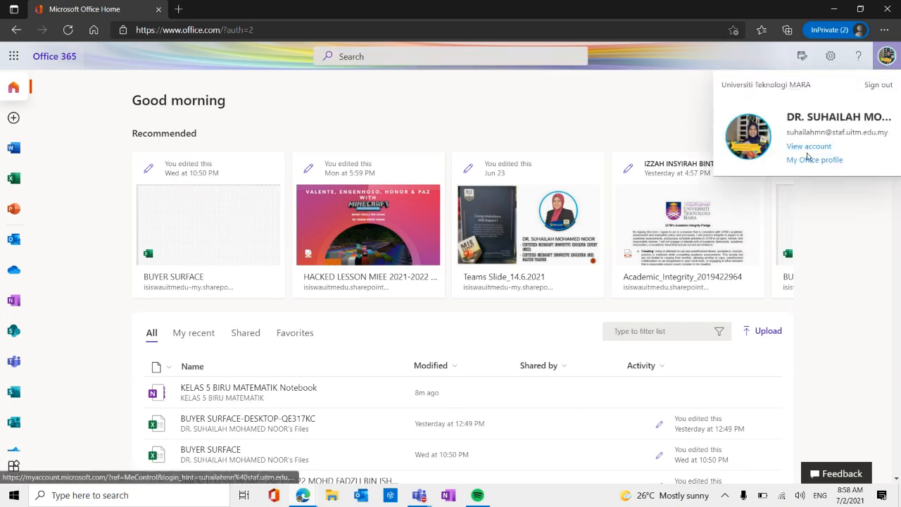
pyautogui.click(869, 87)
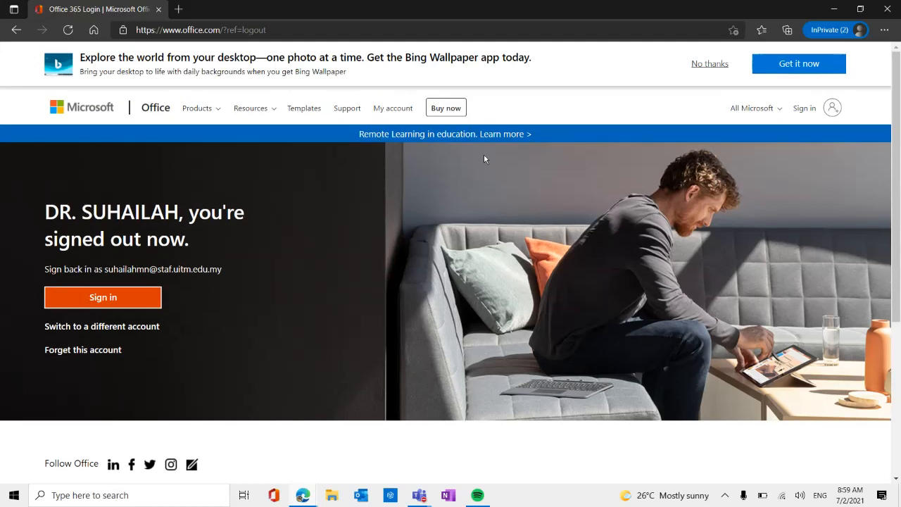
pyautogui.click(117, 326)
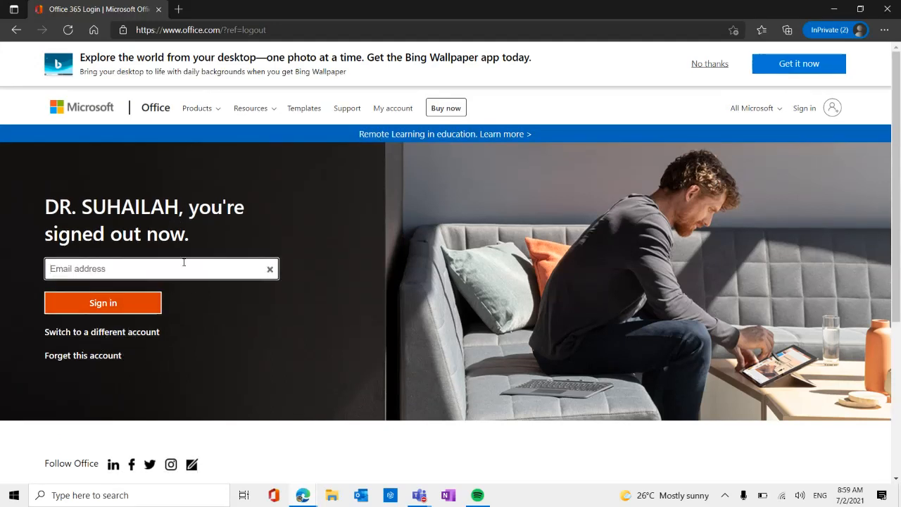
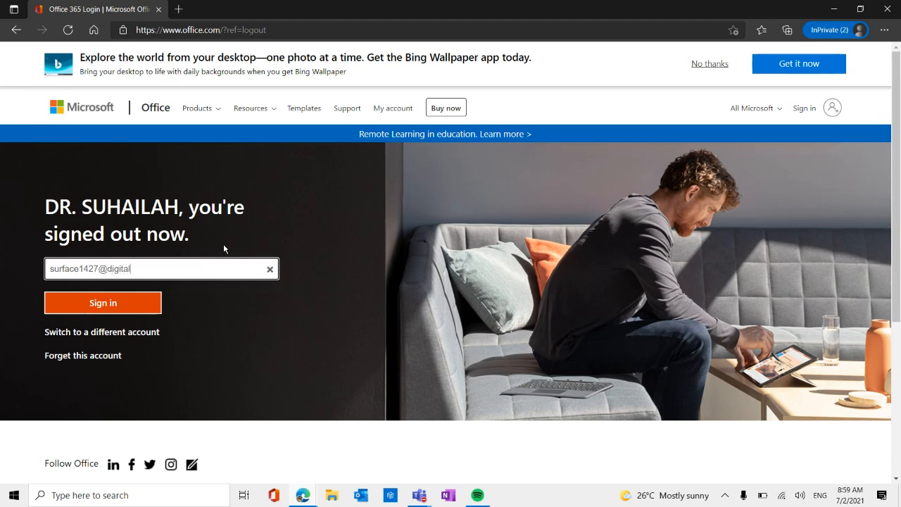
# Sign in to Office with the student account's email address and password.
pyautogui.click(90, 310)
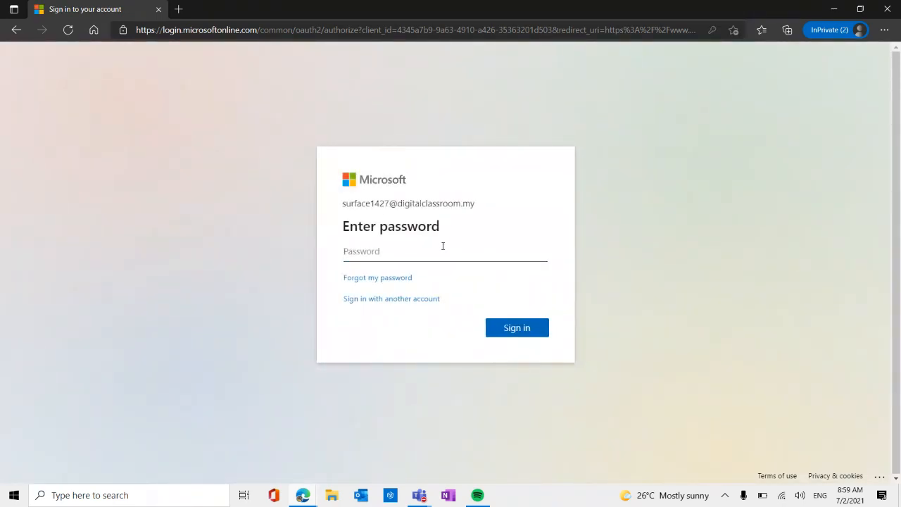
pyautogui.write('•')
pyautogui.click(523, 328)
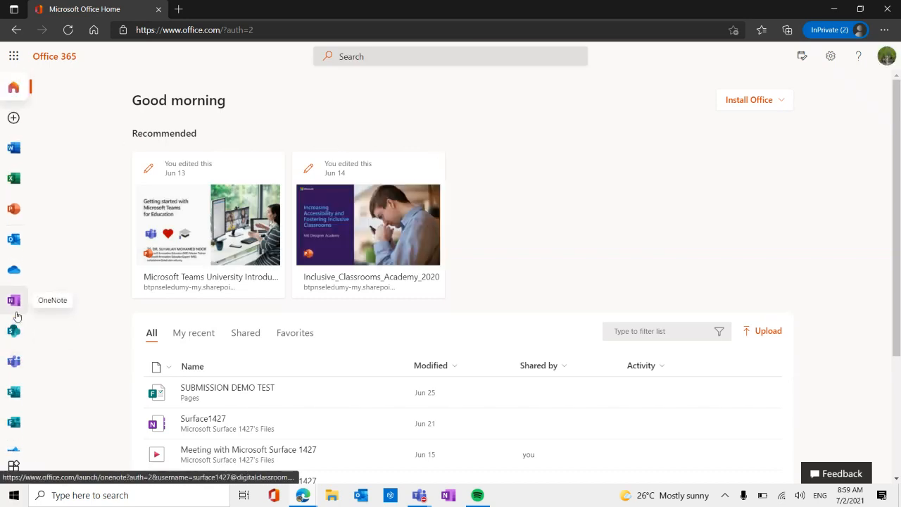
# Open the Teams web app and switch to the Universiti Teknologi MARA (Guest) organization.
pyautogui.scroll(-1, 17, 314)
pyautogui.click(17, 312)
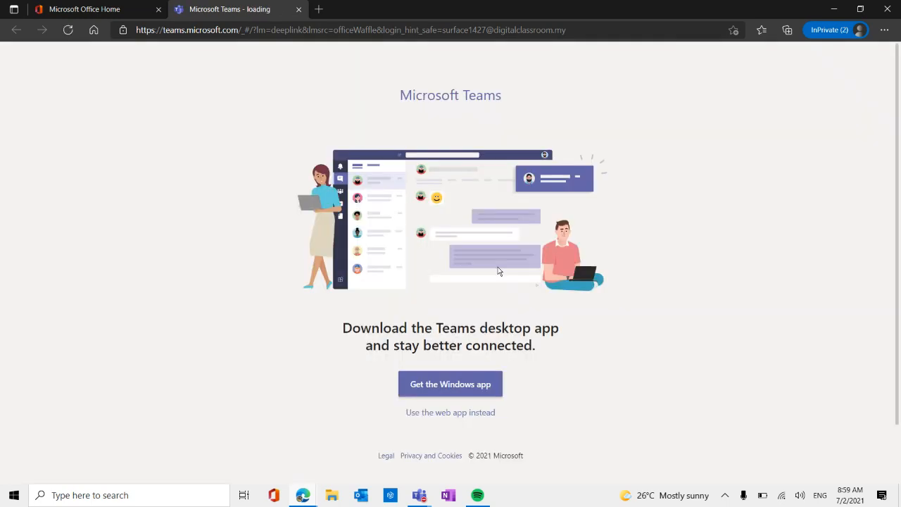
pyautogui.click(475, 412)
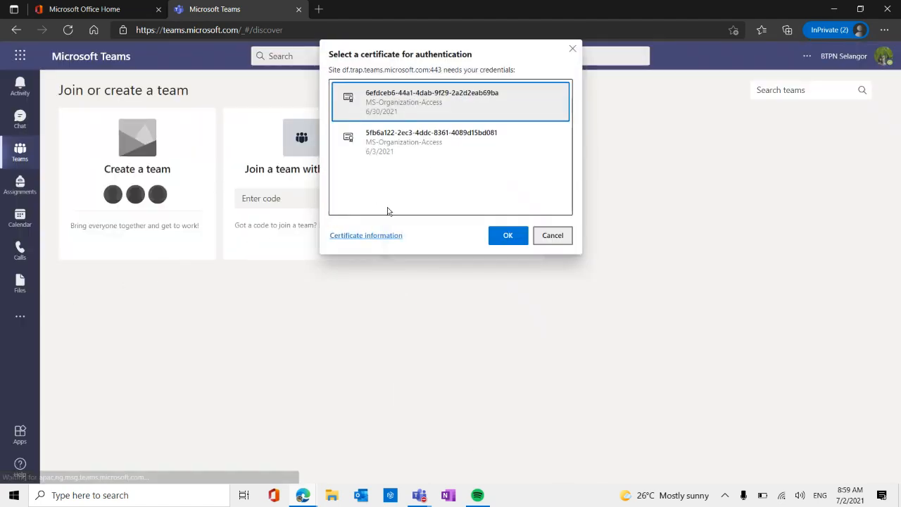
pyautogui.click(519, 236)
pyautogui.click(884, 57)
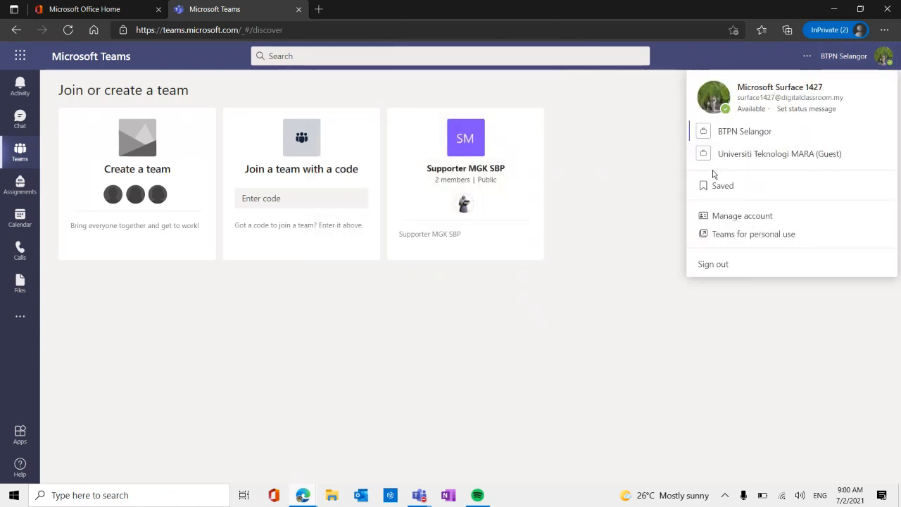
pyautogui.click(762, 153)
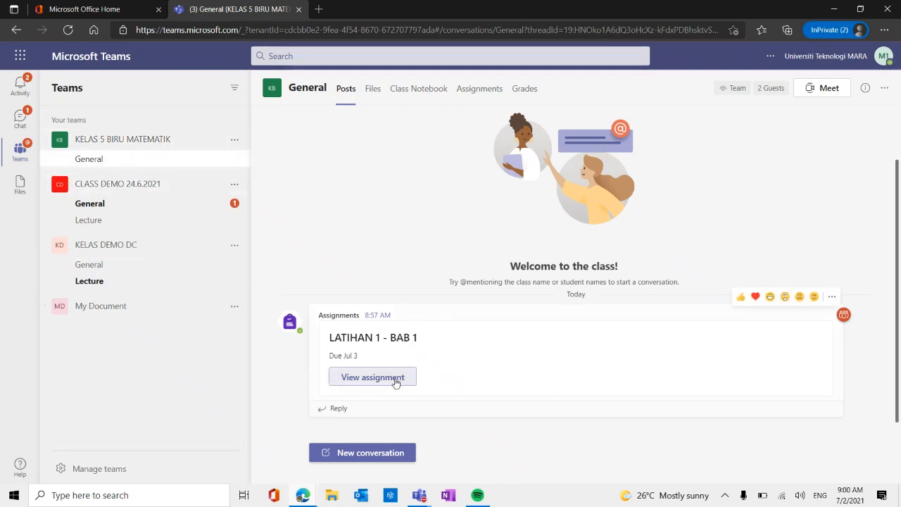
# Open the LATIHAN 1 page from the posted LATIHAN 1 - BAB 1 assignment and display the file insertion options.
pyautogui.click(377, 384)
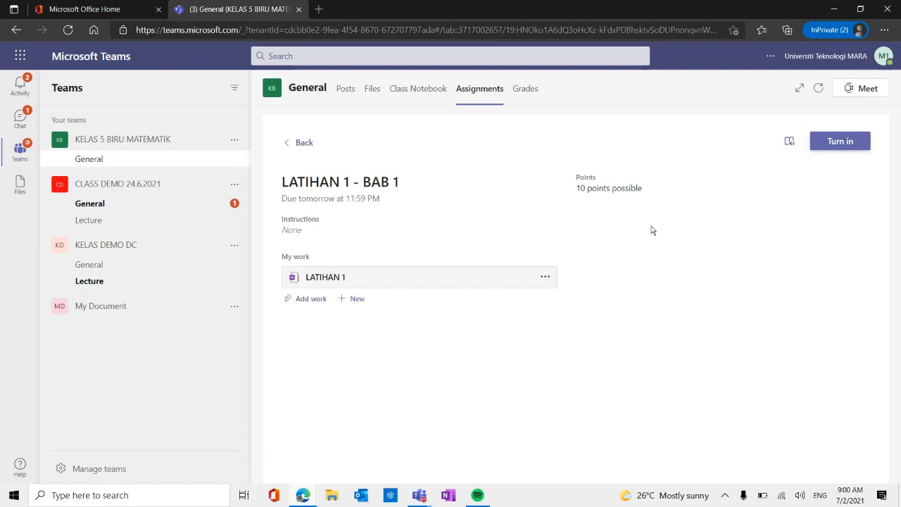
pyautogui.click(318, 279)
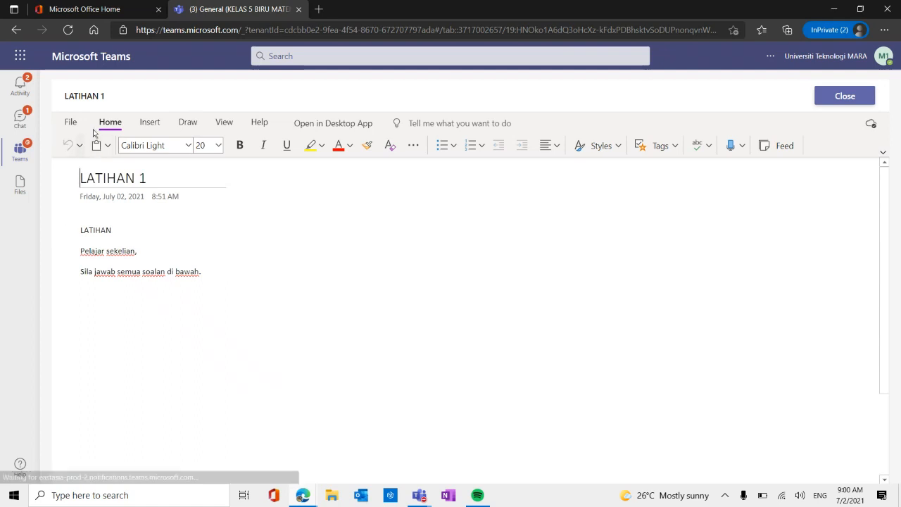
pyautogui.click(150, 124)
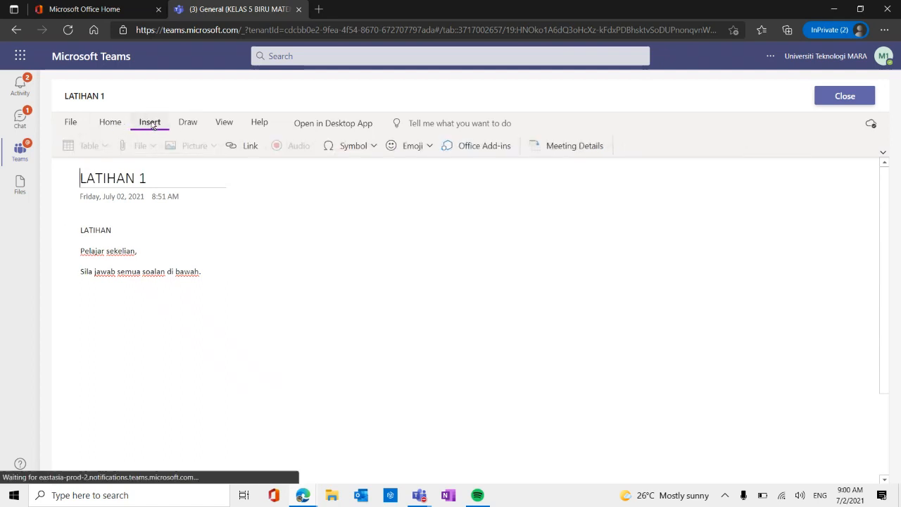
pyautogui.click(94, 272)
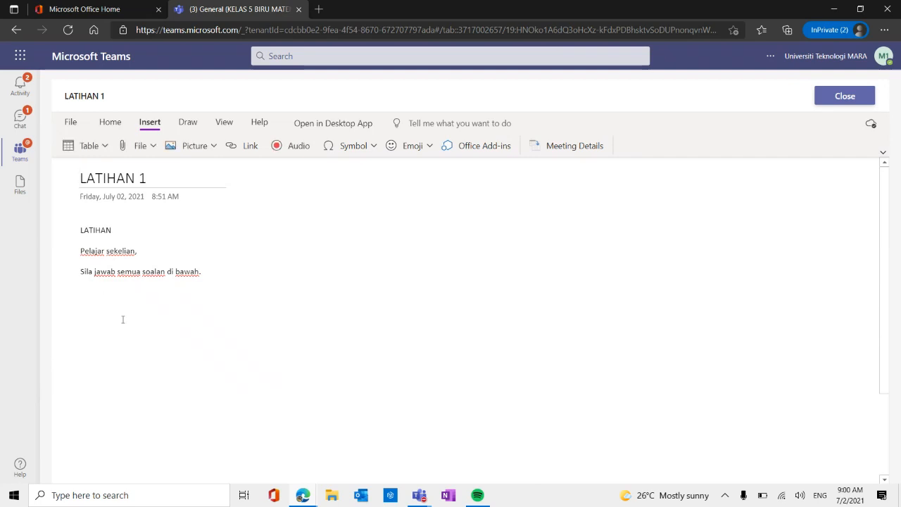
pyautogui.click(244, 271)
pyautogui.click(151, 146)
# Add an answer below the page's instructions: a line with "Saya" and the student's account name, followed by the line "Sekian".
pyautogui.click(246, 278)
pyautogui.press('Return')
pyautogui.press('Return')
pyautogui.write('Saya Fa')
pyautogui.press('BackSpace')
pyautogui.write('Sekian')
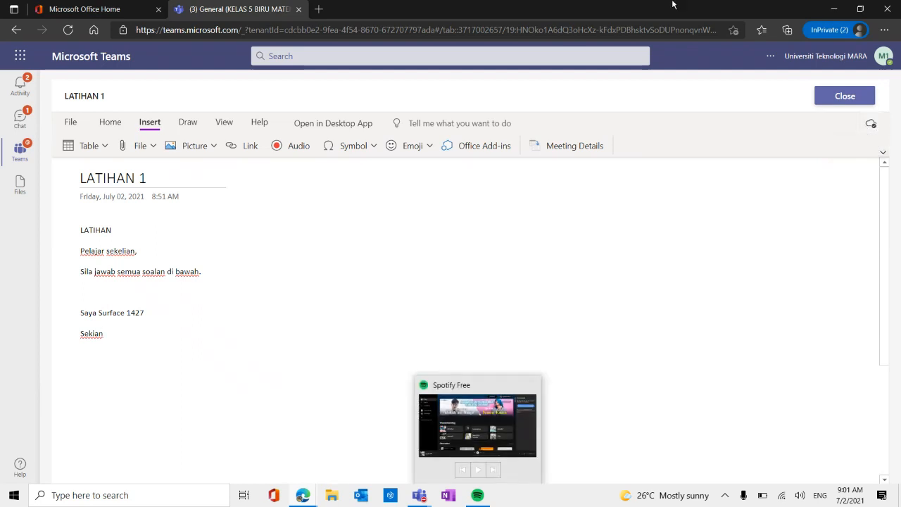
# Close the answered LATIHAN 1 page and turn in the assignment.
pyautogui.click(831, 98)
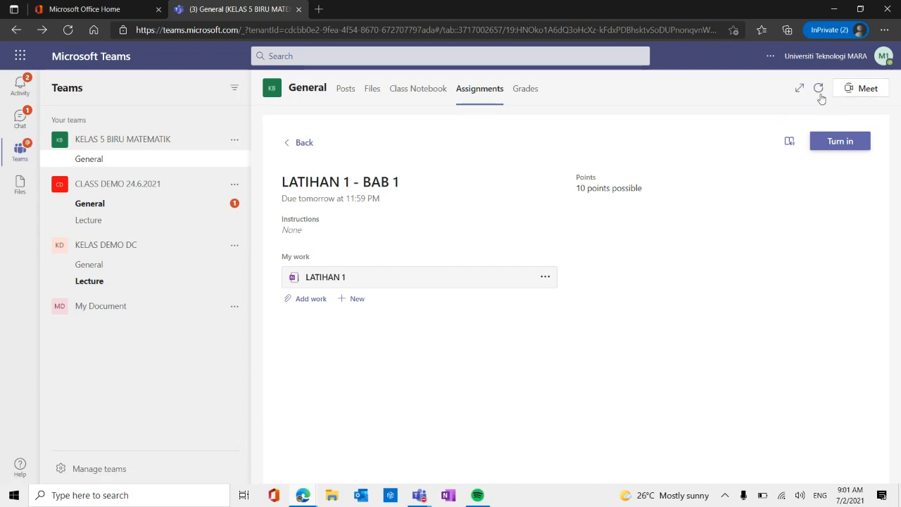
pyautogui.click(841, 142)
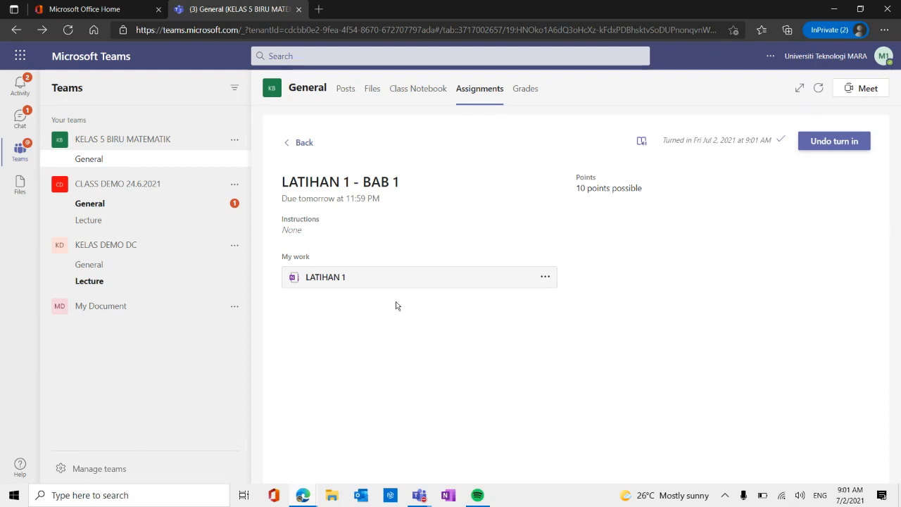
# Switch back to the teacher's browser window showing the KELAS 5 BIRU MATEMATIK General channel.
pyautogui.moveTo(420, 495)
pyautogui.moveTo(307, 499)
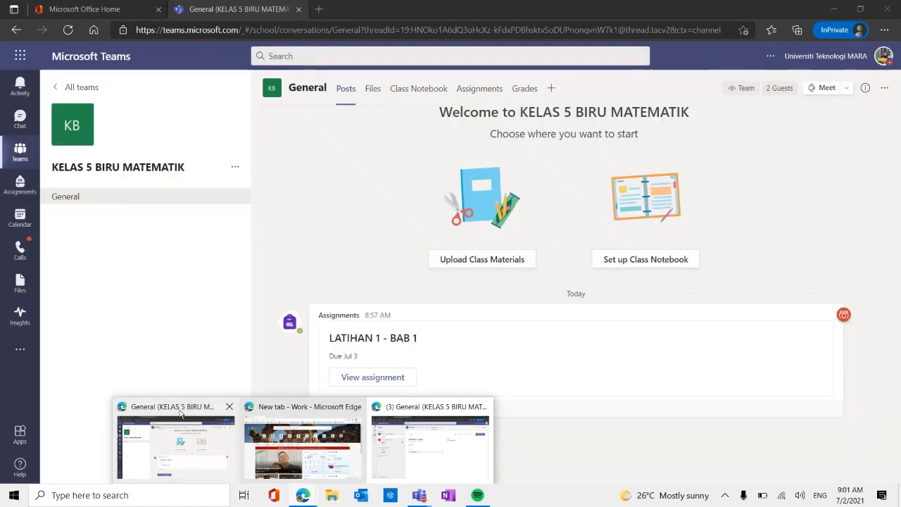
pyautogui.click(181, 413)
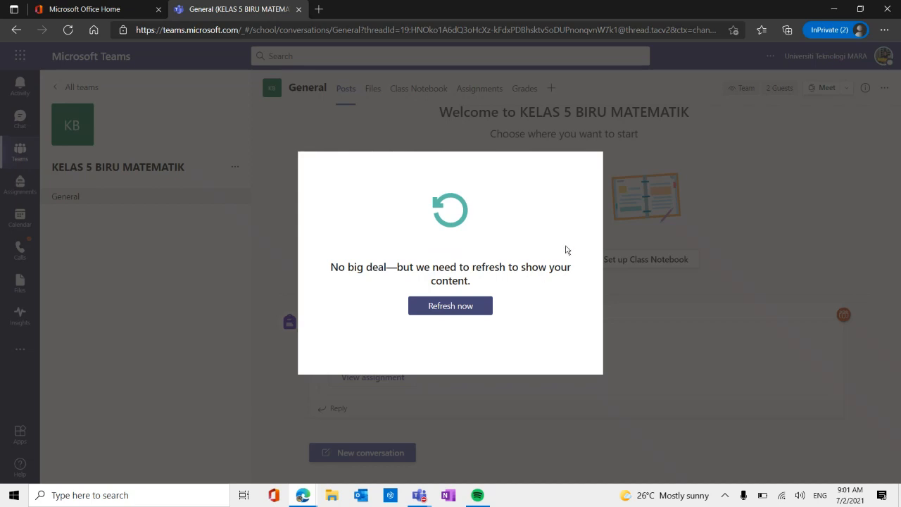
# Refresh the class page, view its assignments, and check which account is signed in across the two class browser windows.
pyautogui.click(470, 306)
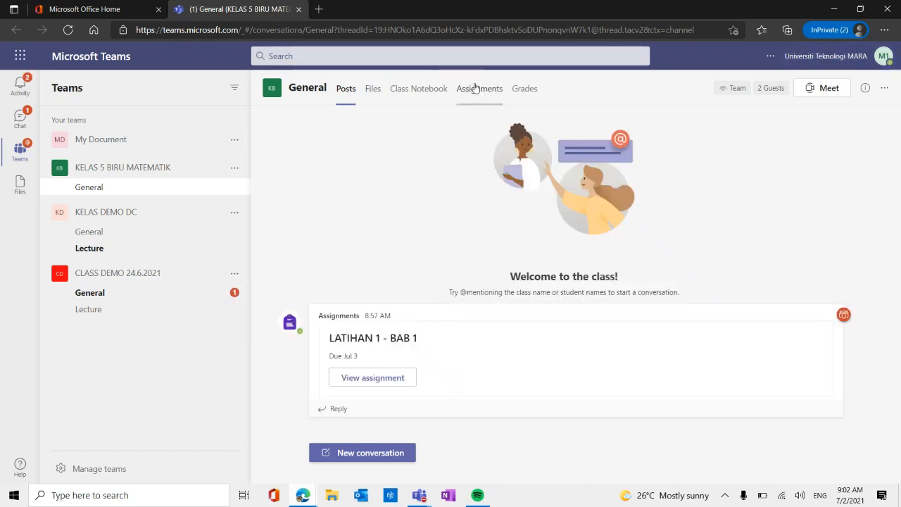
pyautogui.click(478, 90)
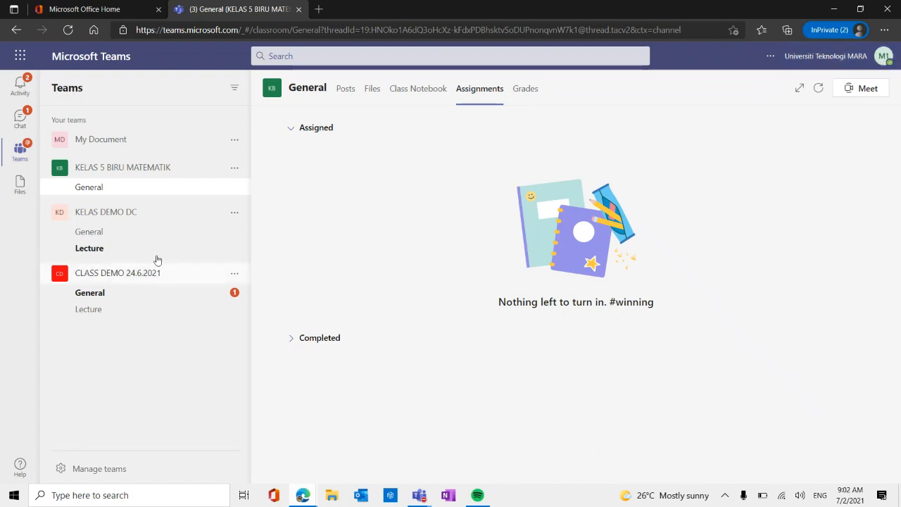
pyautogui.moveTo(292, 486)
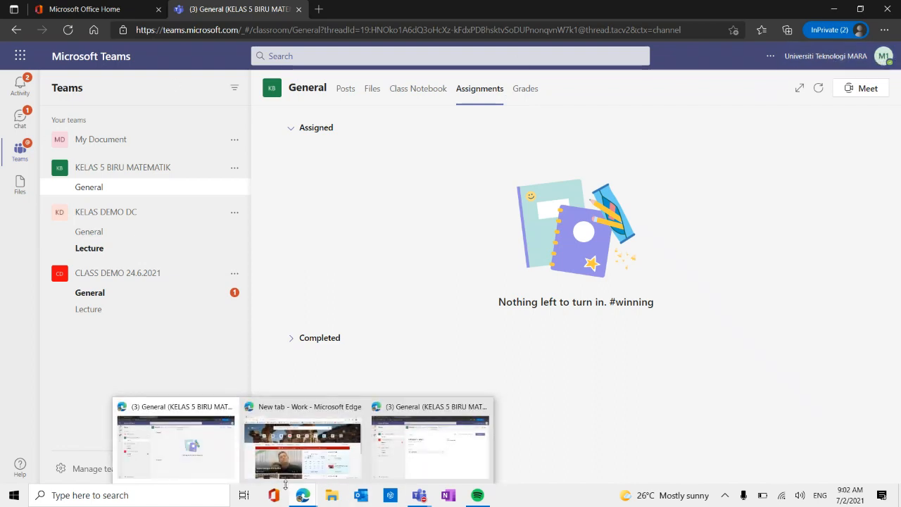
pyautogui.click(417, 468)
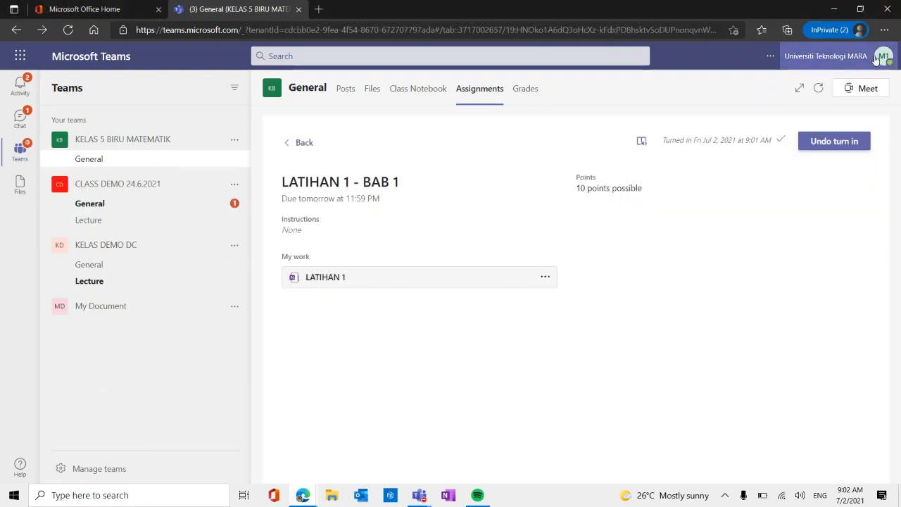
pyautogui.click(883, 57)
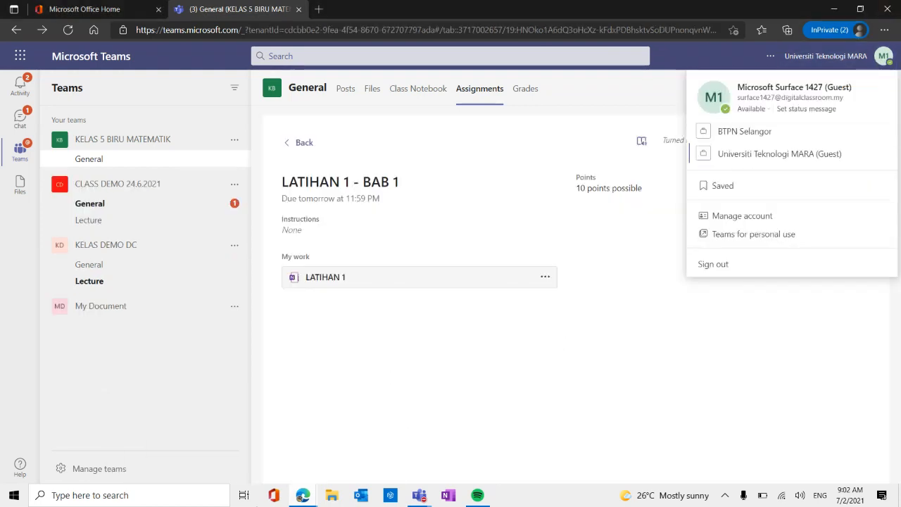
pyautogui.click(303, 496)
pyautogui.click(215, 472)
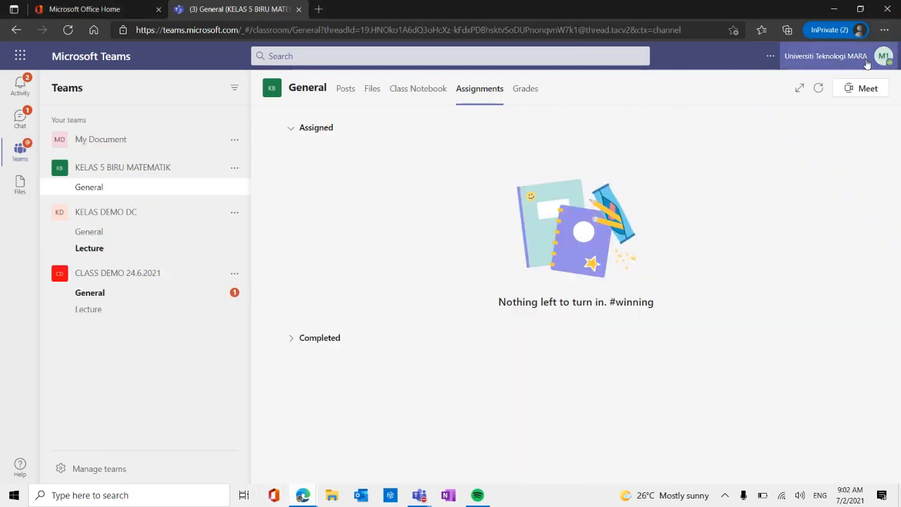
# Sign the student account out of Teams in this browser window.
pyautogui.click(881, 62)
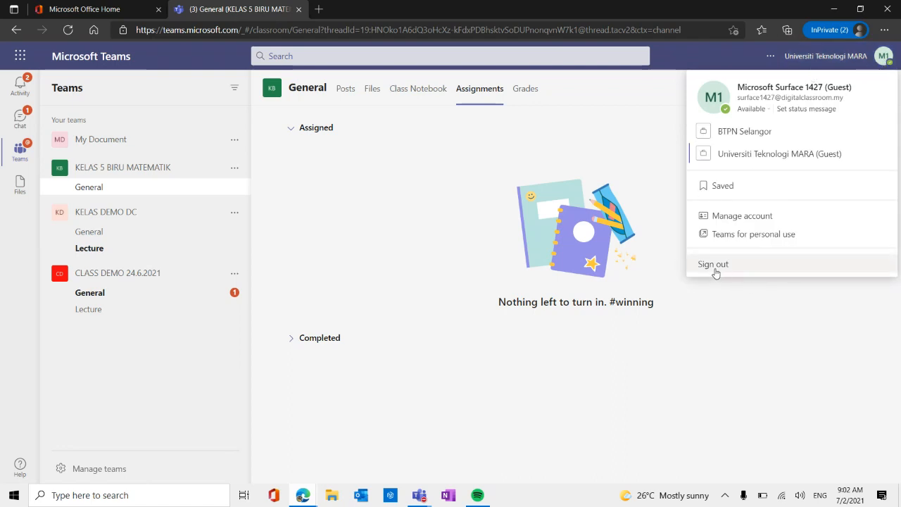
pyautogui.click(714, 265)
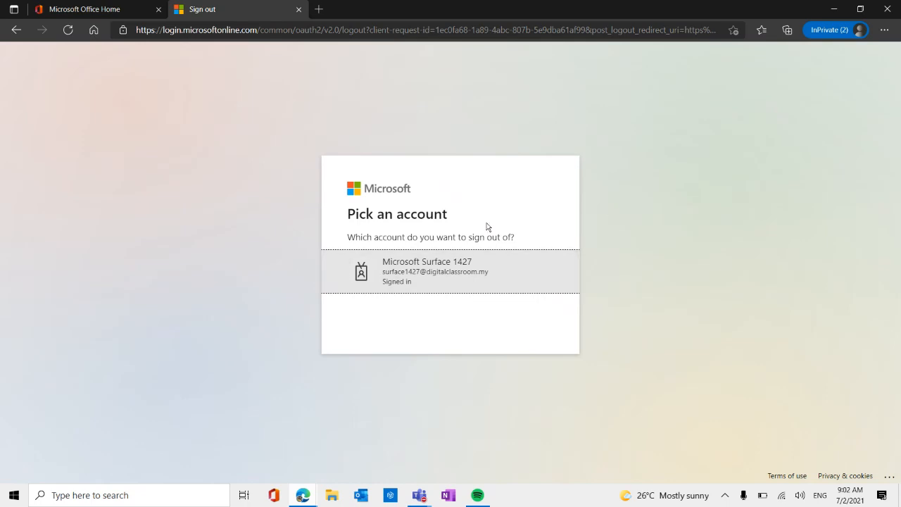
pyautogui.click(456, 274)
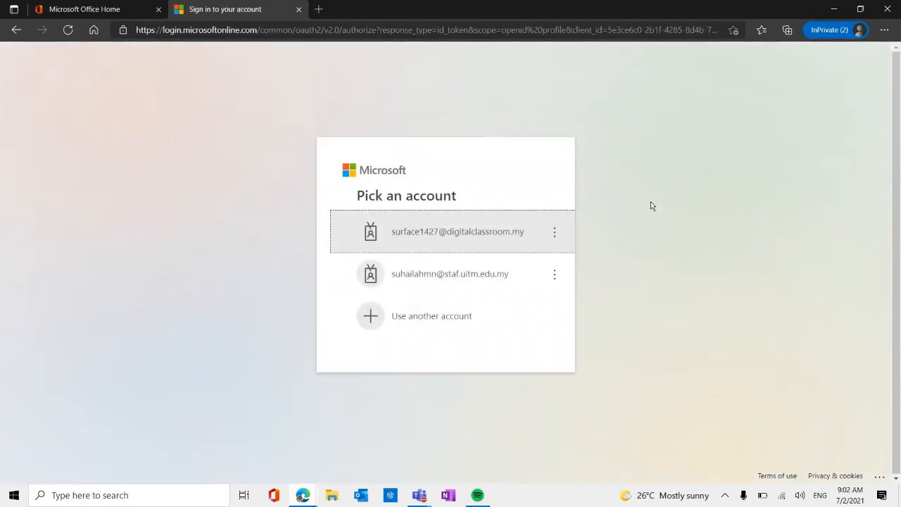
# Sign in with the teacher's staff account by entering the account password, and continue in the Teams web app.
pyautogui.click(452, 279)
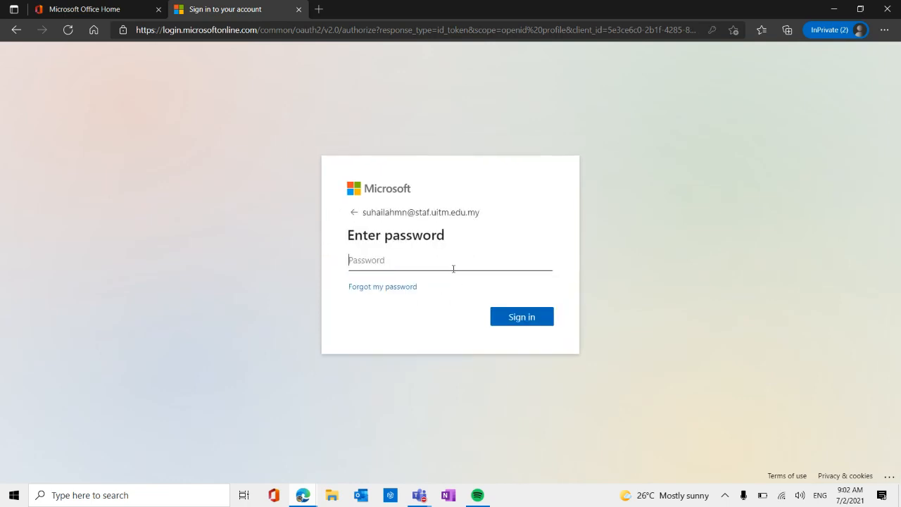
pyautogui.write('•')
pyautogui.click(517, 322)
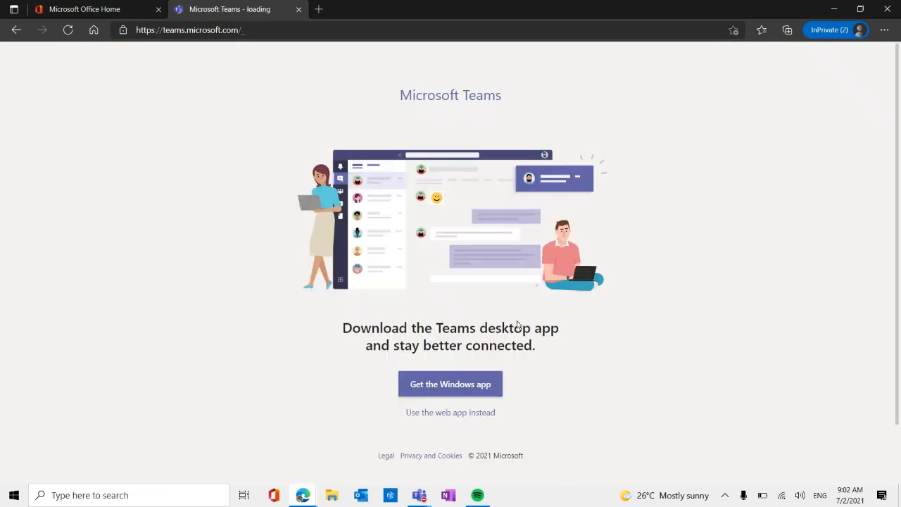
pyautogui.click(486, 416)
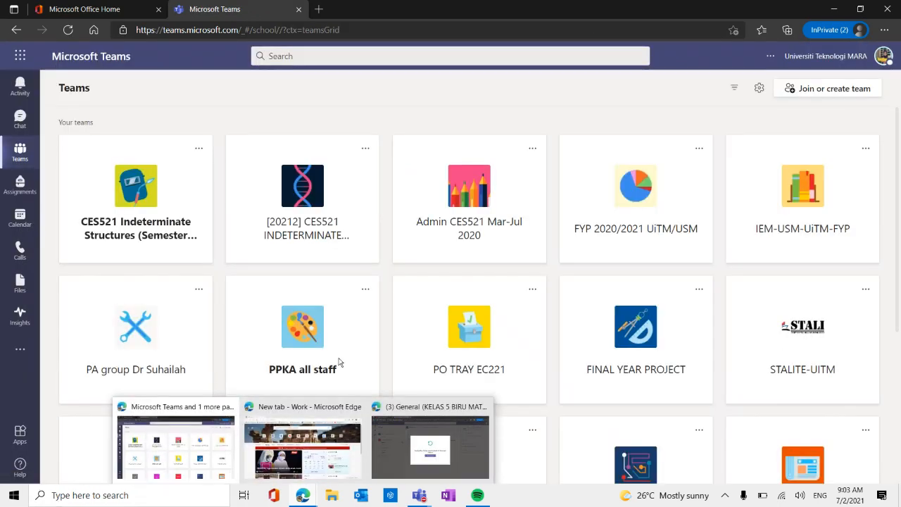
# Open the KELAS 5 BIRU MATEMATIK team from the teacher's list of teams.
pyautogui.scroll(-4, 551, 278)
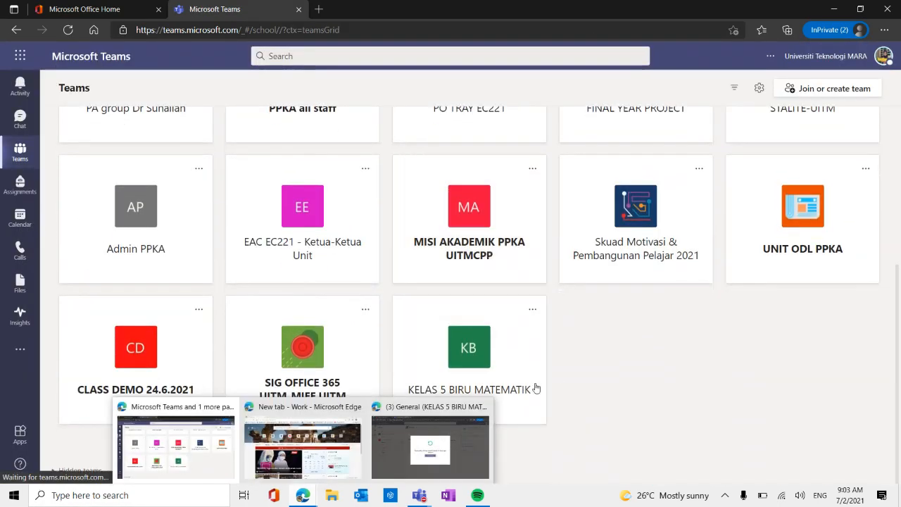
pyautogui.scroll(4, 533, 388)
pyautogui.scroll(-5, 620, 309)
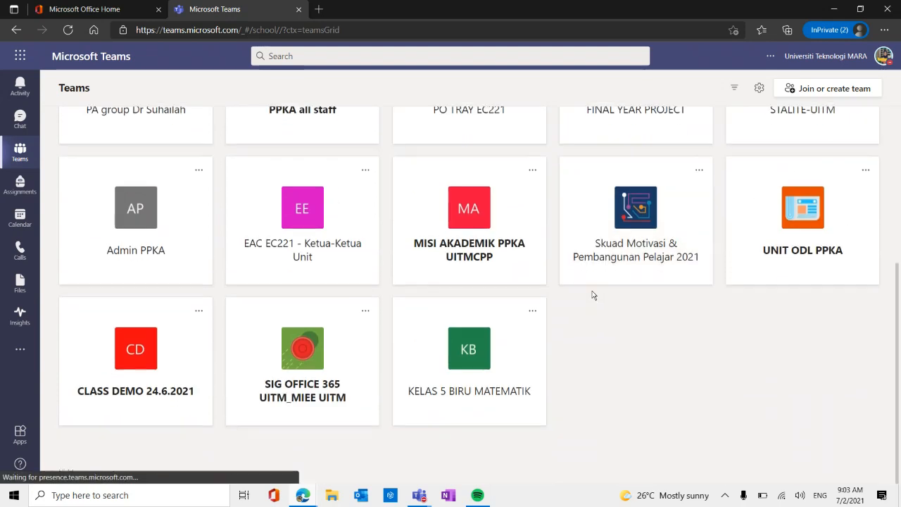
pyautogui.click(463, 369)
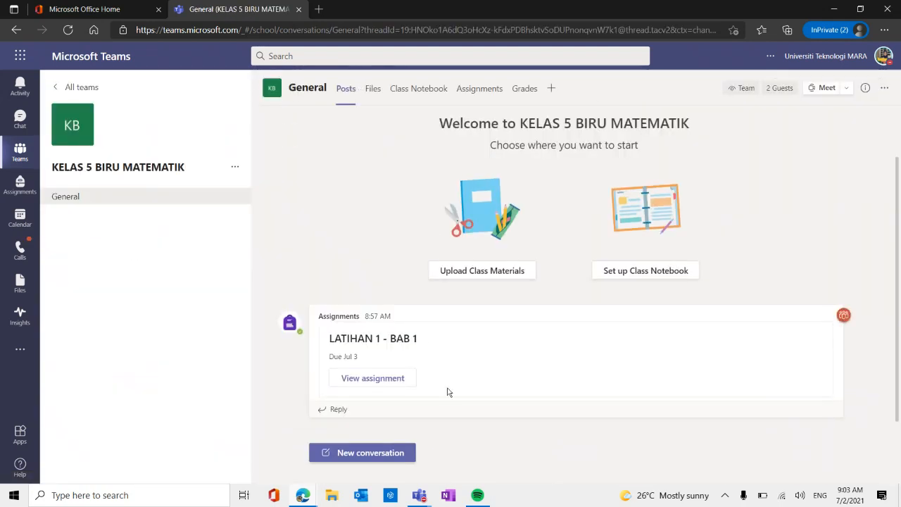
# Open the student work that was turned in for the assigned LATIHAN 1 - BAB 1 assignment.
pyautogui.click(478, 88)
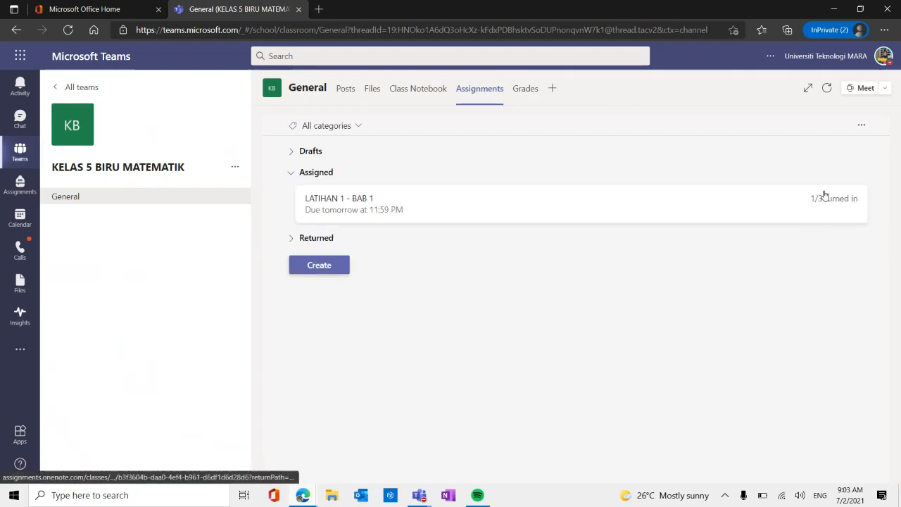
pyautogui.click(782, 205)
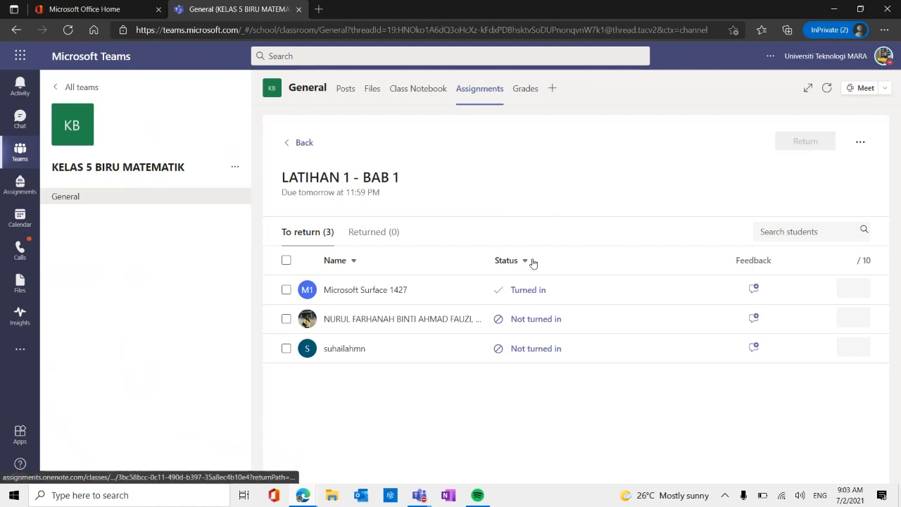
pyautogui.click(533, 290)
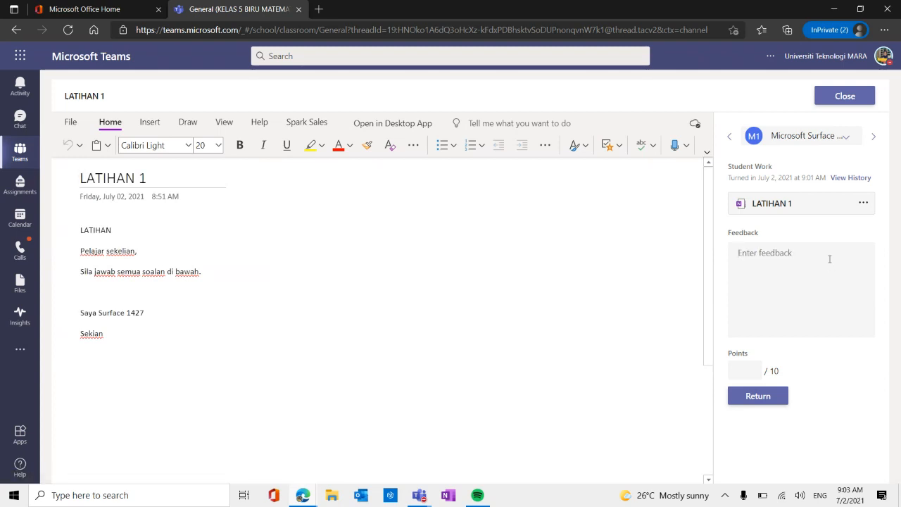
# Enter the feedback "Good effort" and draw a red check mark beside the word "Sekian" on the student's page.
pyautogui.write('Good effort')
pyautogui.click(188, 123)
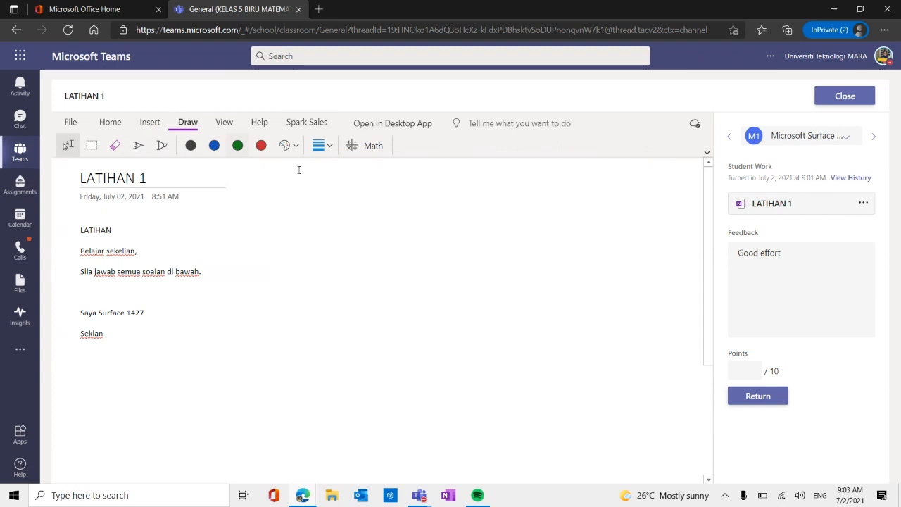
pyautogui.click(263, 146)
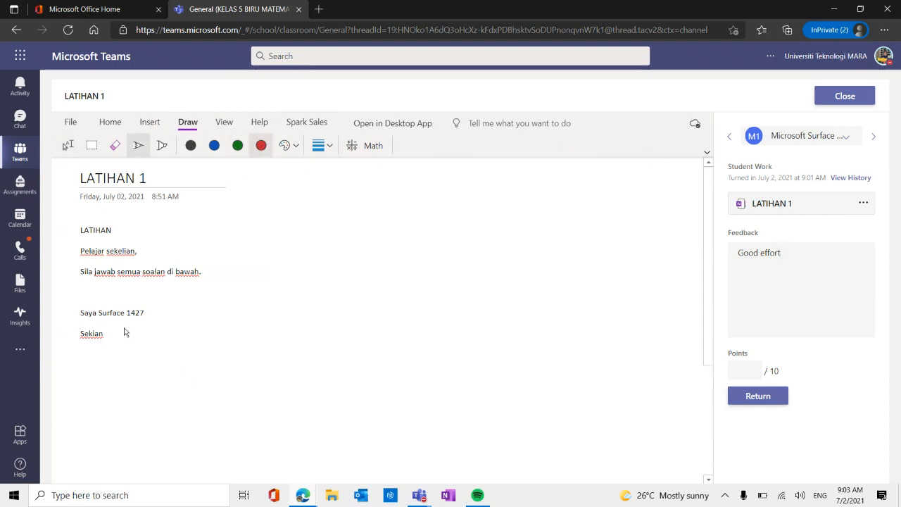
pyautogui.moveTo(101, 337)
pyautogui.mouseDown()
pyautogui.moveTo(105, 346)
pyautogui.moveTo(148, 320)
pyautogui.mouseUp()
# Award 10 points out of 10 for the student's LATIHAN 1 work and return it.
pyautogui.click(742, 364)
pyautogui.write('1')
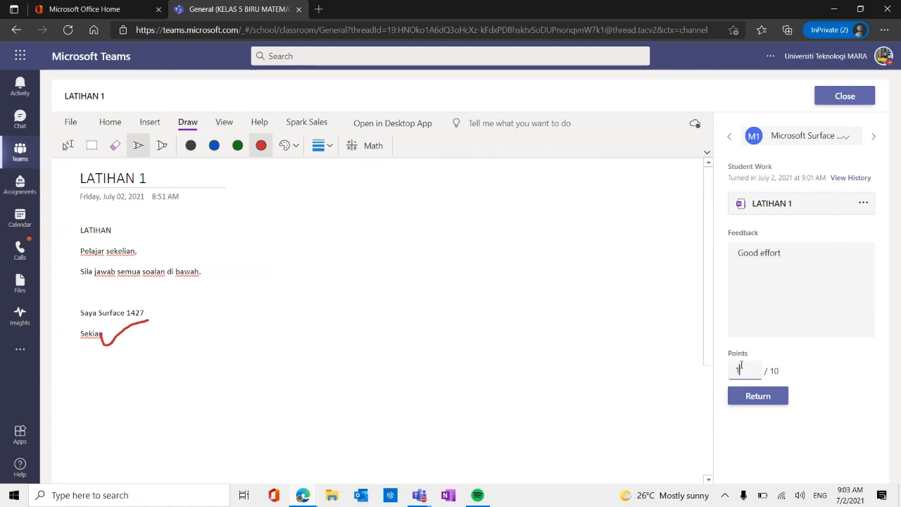
pyautogui.write('0')
pyautogui.click(897, 374)
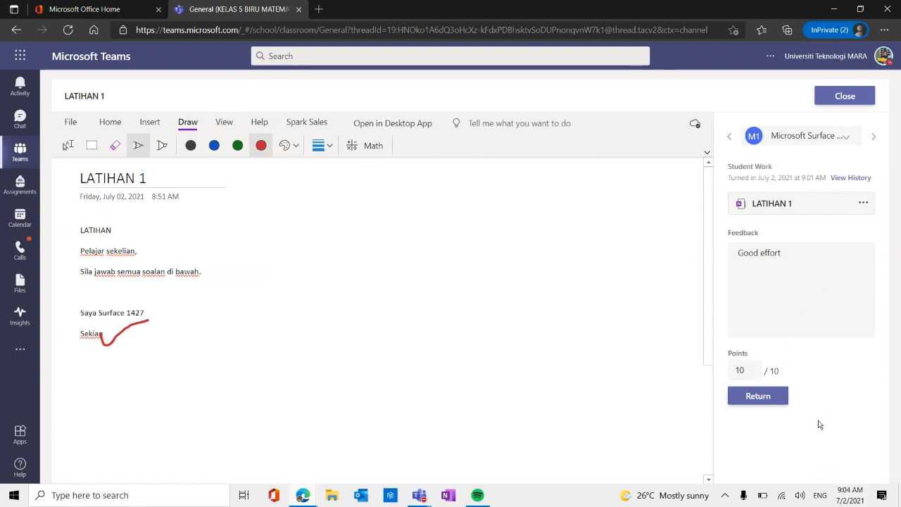
pyautogui.click(770, 399)
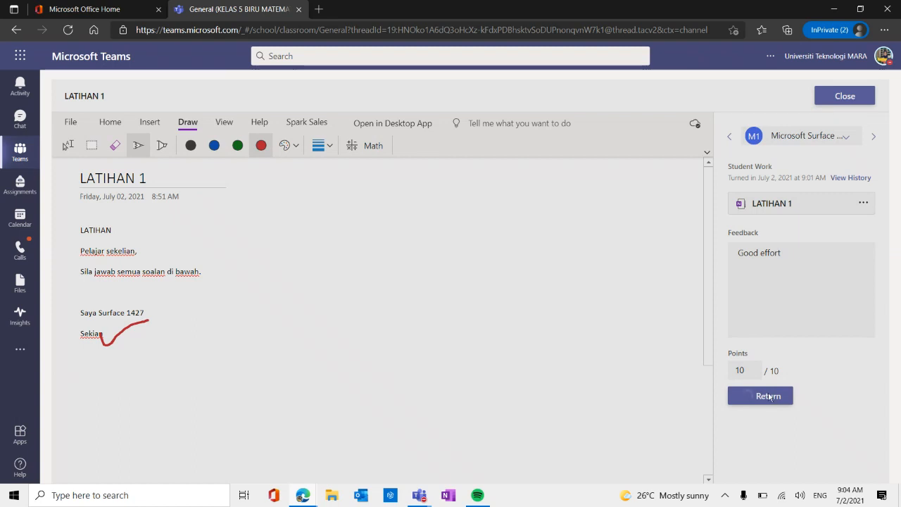
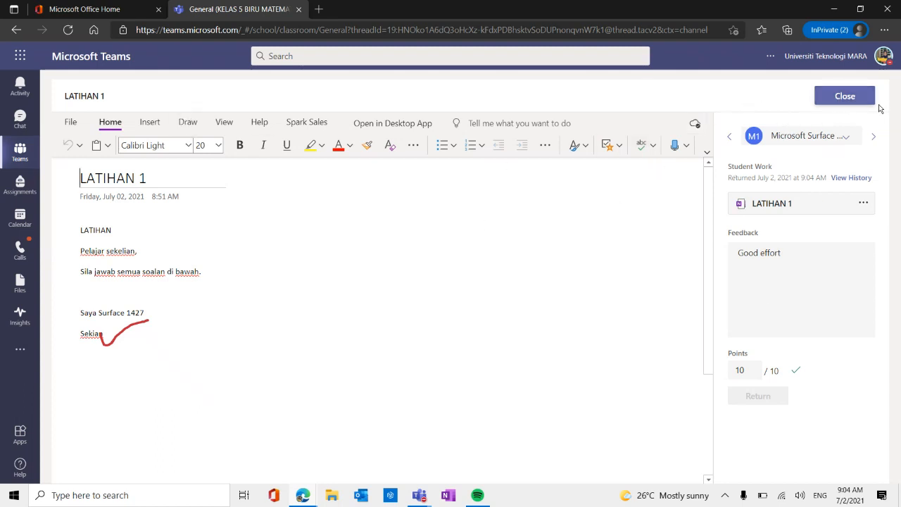
# Close the graded student work and refresh Teams in the student's browser window.
pyautogui.click(853, 102)
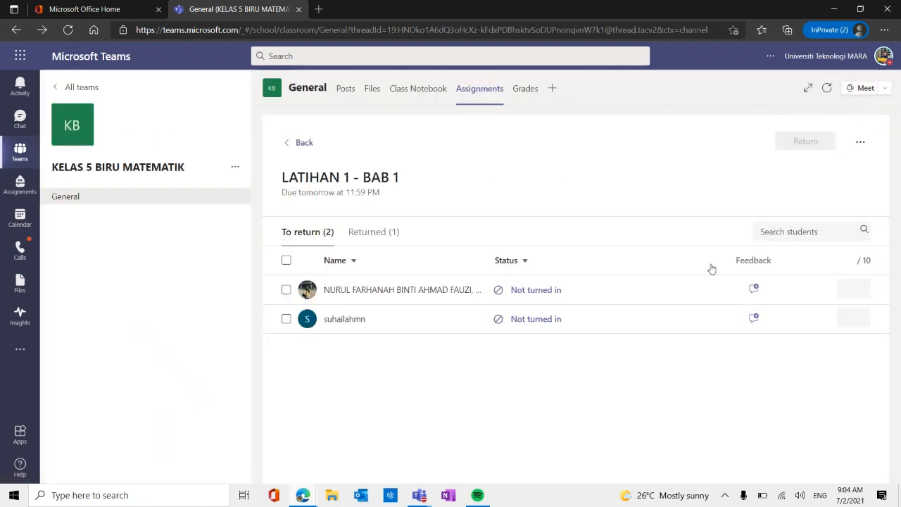
pyautogui.moveTo(303, 493)
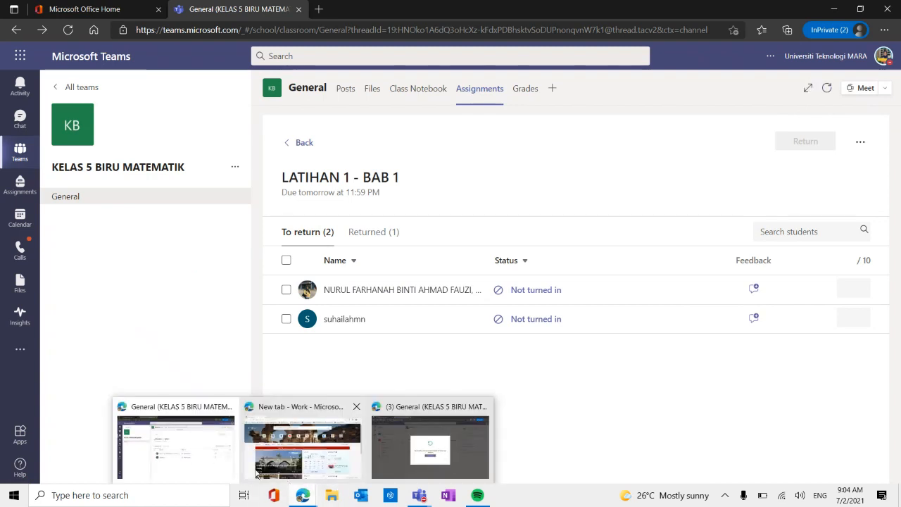
pyautogui.click(398, 447)
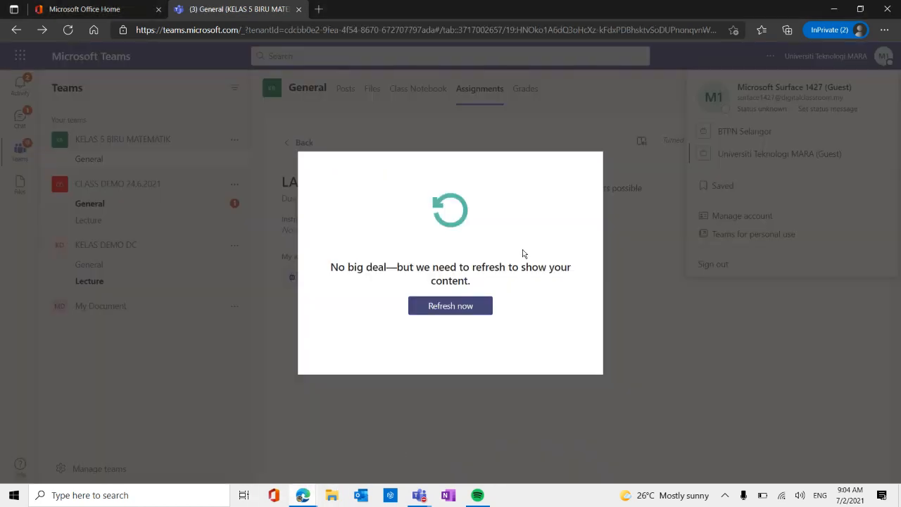
pyautogui.click(450, 307)
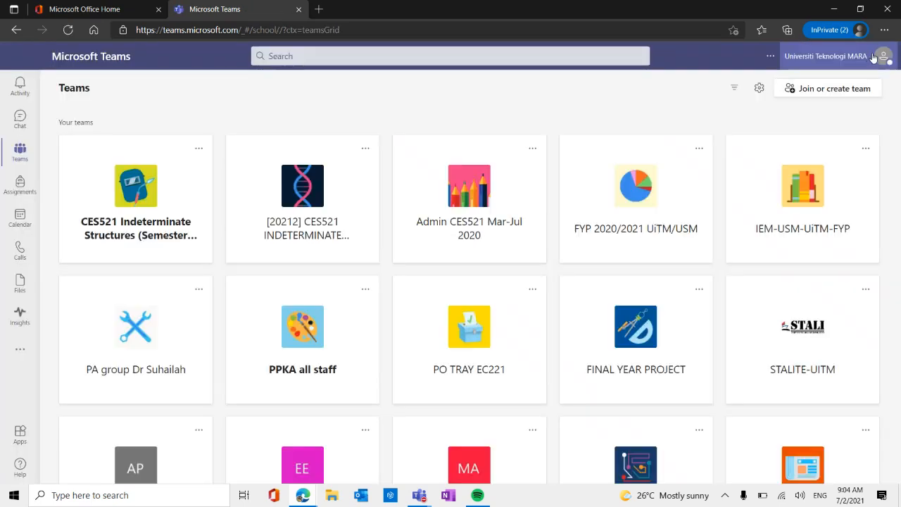
# Sign out of the teacher account in this browser window.
pyautogui.click(876, 58)
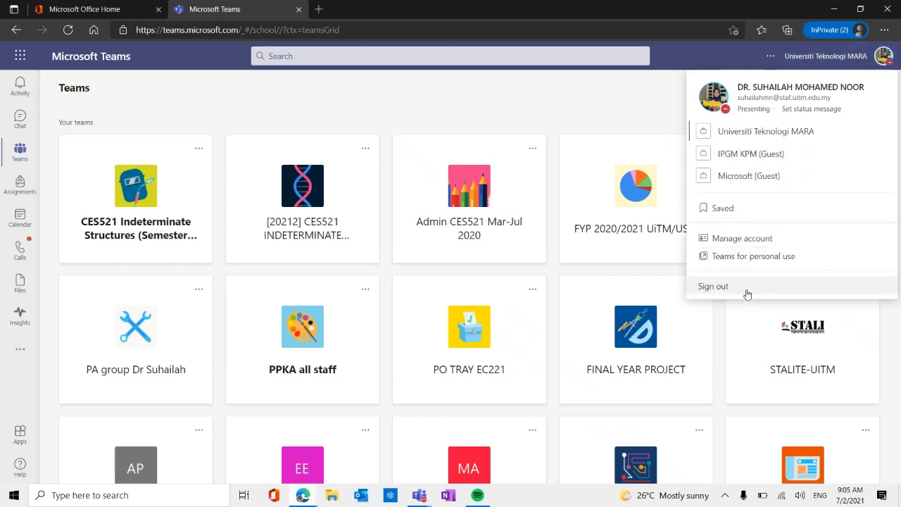
pyautogui.click(719, 287)
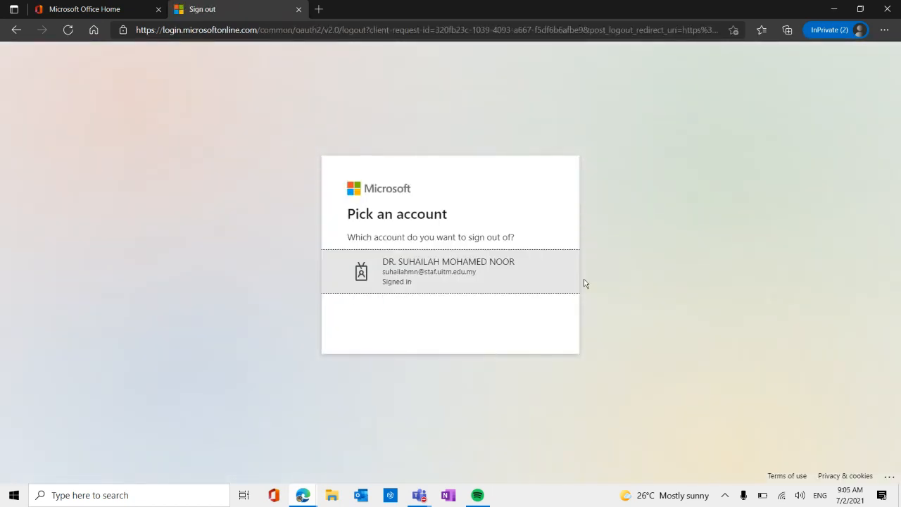
pyautogui.click(445, 285)
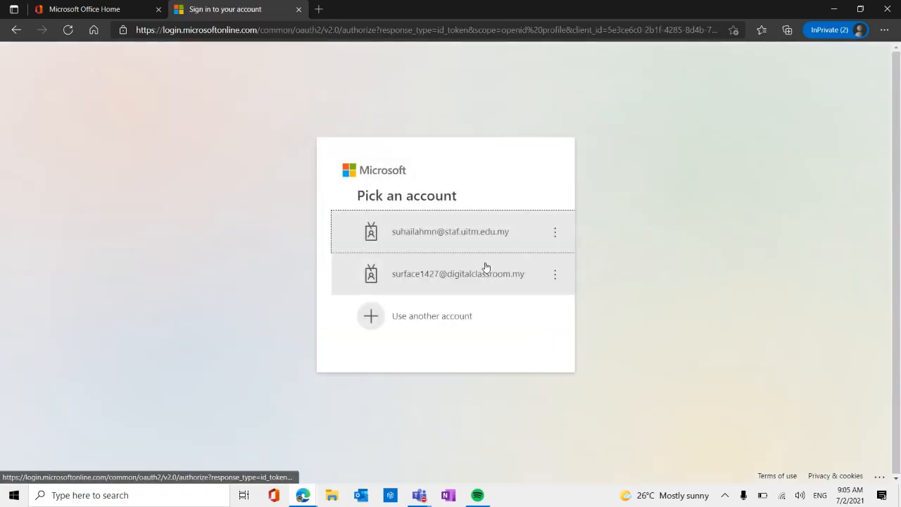
# Sign in with the student account by entering its password, and continue with the web version of Teams.
pyautogui.click(406, 283)
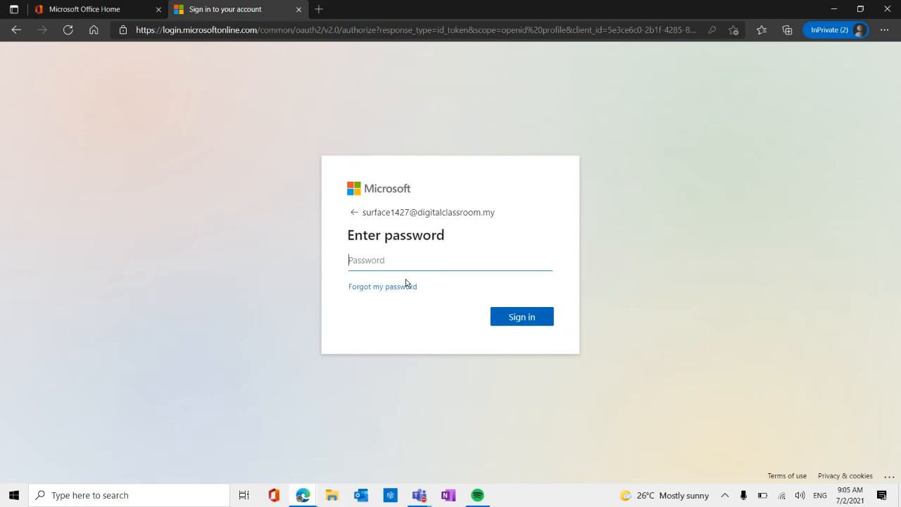
pyautogui.write('•••••••••')
pyautogui.click(542, 323)
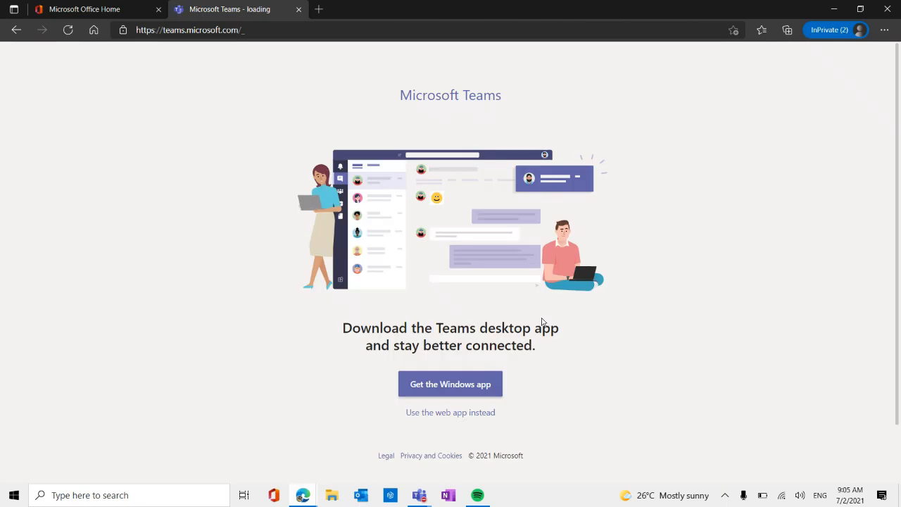
pyautogui.click(474, 413)
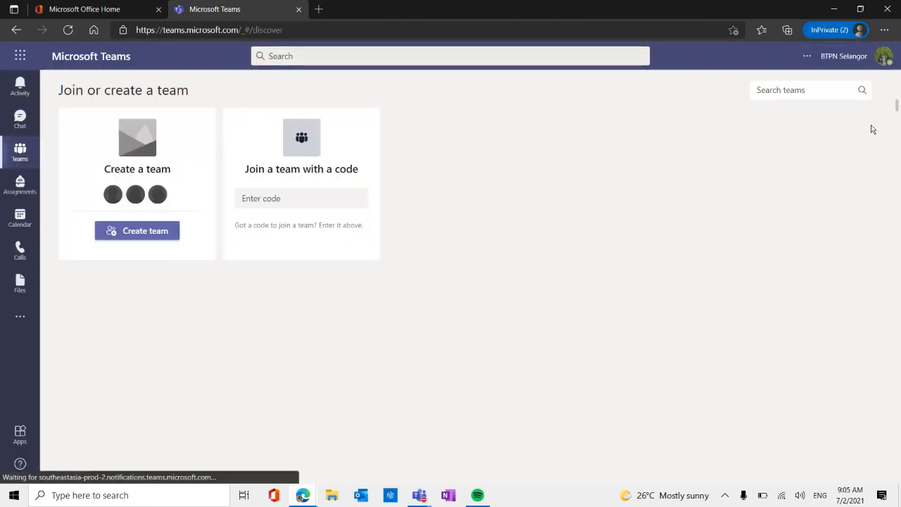
# Switch the student account to the Universiti Teknologi MARA (Guest) organization and check which account is active.
pyautogui.click(883, 56)
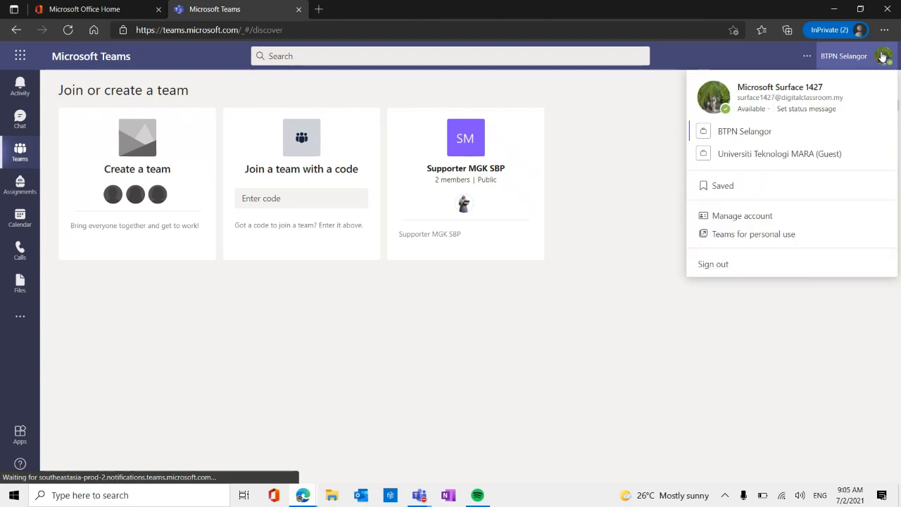
pyautogui.click(767, 161)
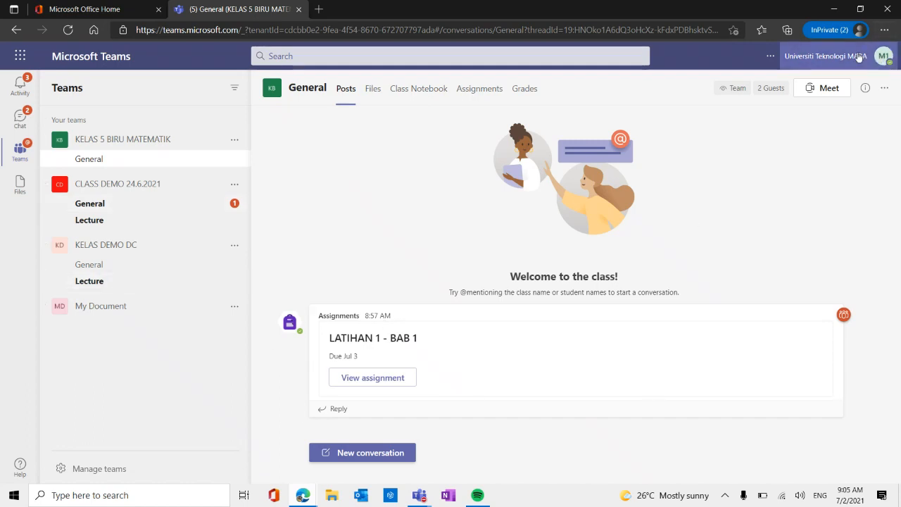
pyautogui.click(882, 57)
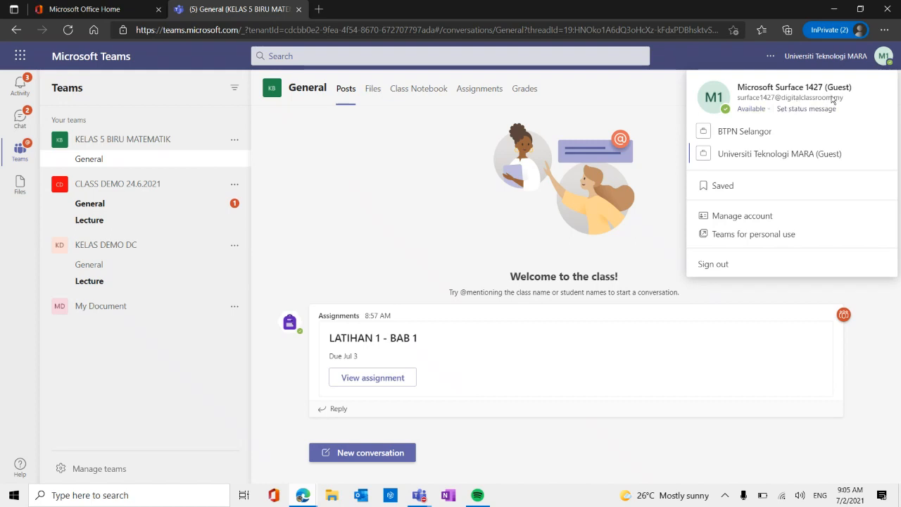
# Check the student's assignments and grades in KELAS 5 BIRU MATEMATIK, and show the teacher's feedback for LATIHAN 1 - BAB 1.
pyautogui.click(469, 90)
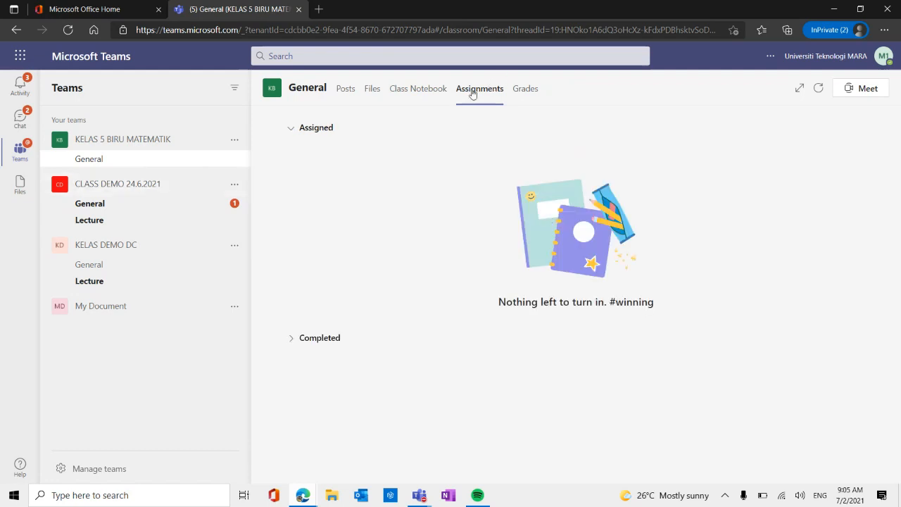
pyautogui.click(527, 90)
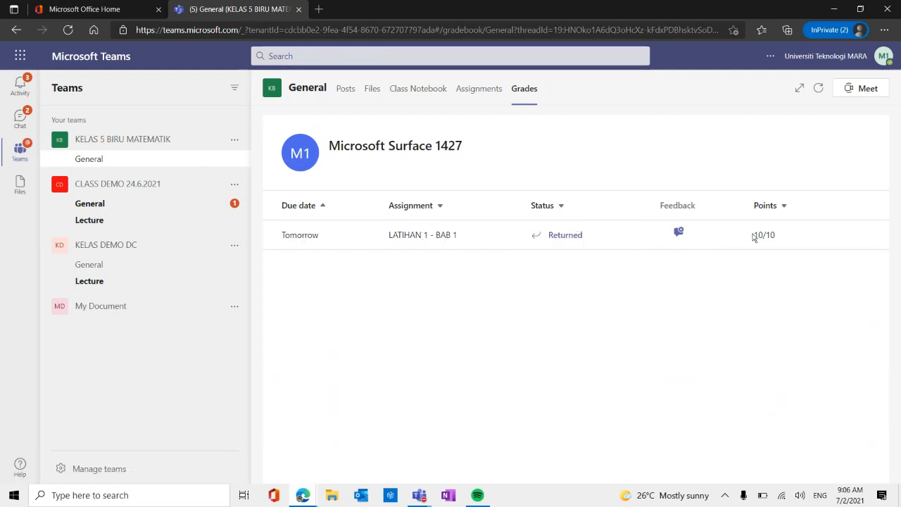
pyautogui.click(677, 233)
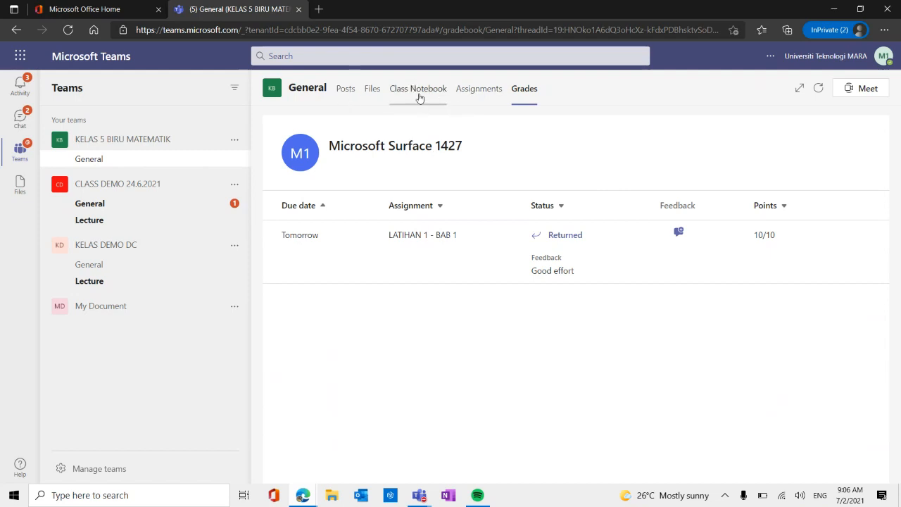
# View the marked LATIHAN 1 page in the Homework section of the student's Class Notebook.
pyautogui.click(420, 98)
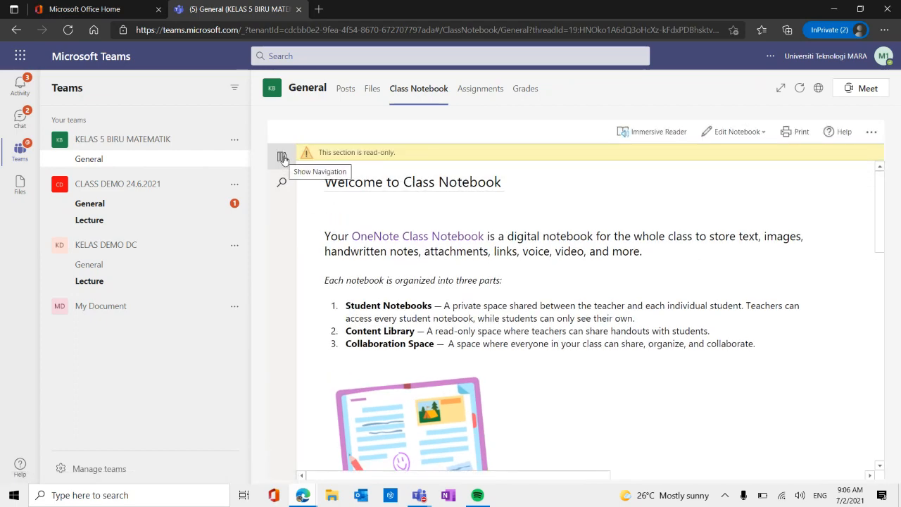
pyautogui.click(282, 158)
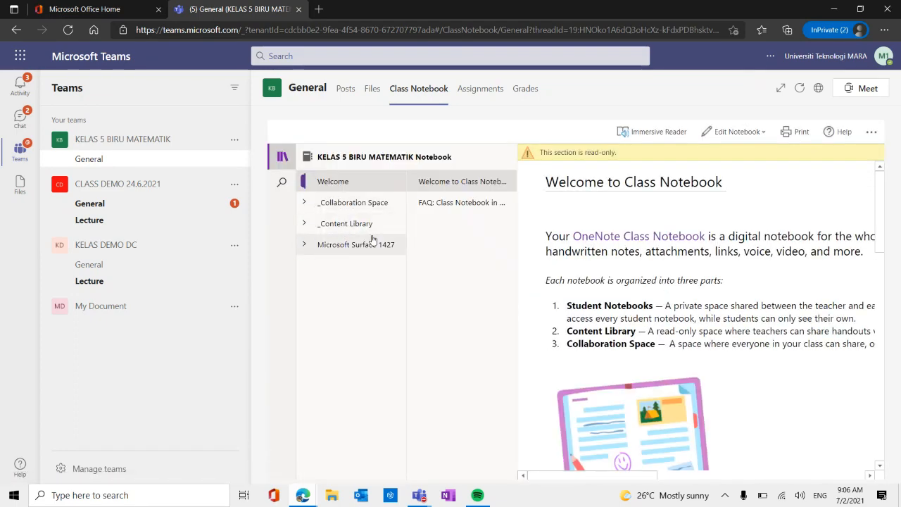
pyautogui.click(348, 247)
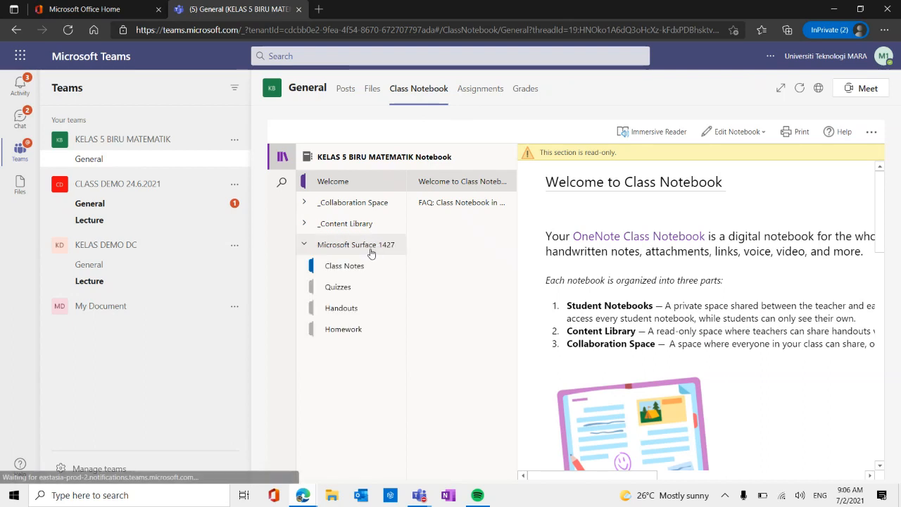
pyautogui.click(338, 334)
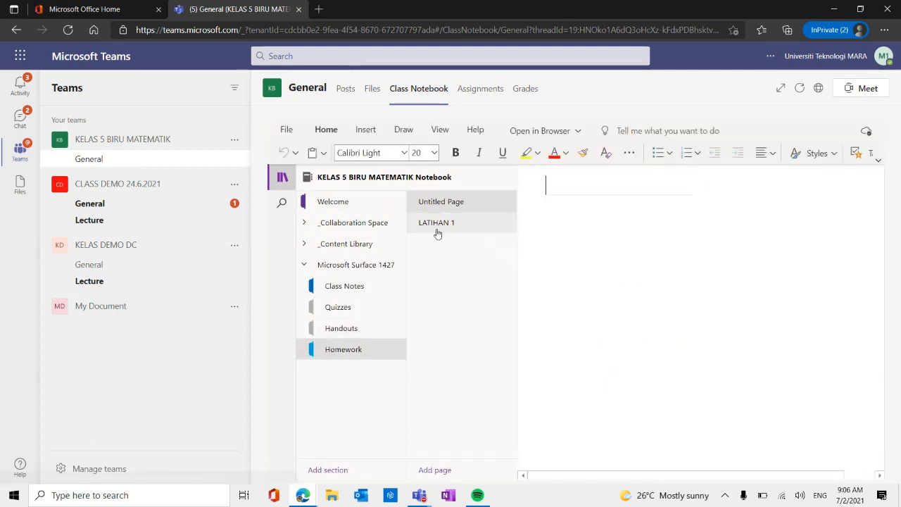
pyautogui.click(437, 225)
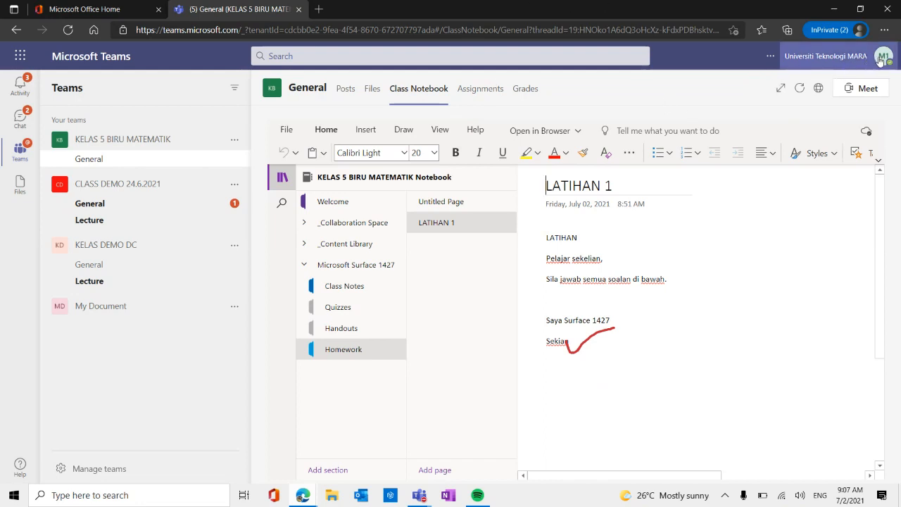
# Sign out of the student account.
pyautogui.click(879, 60)
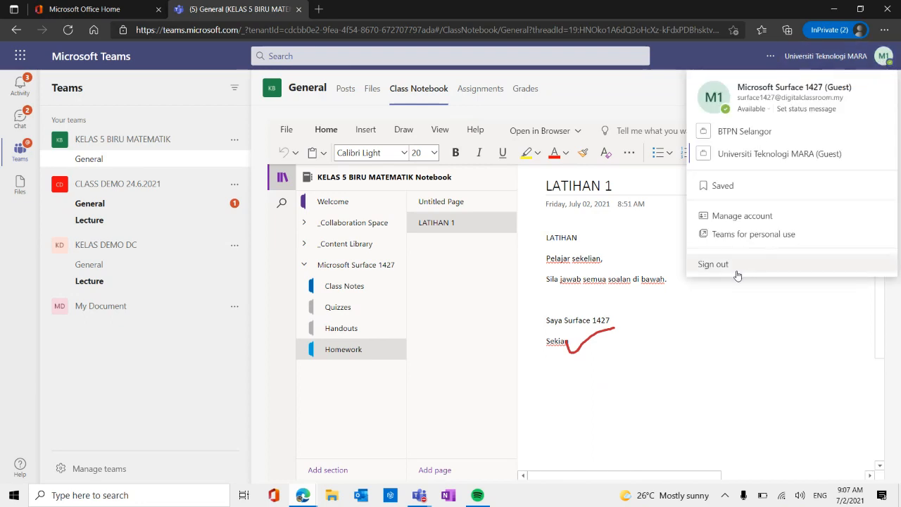
pyautogui.click(713, 265)
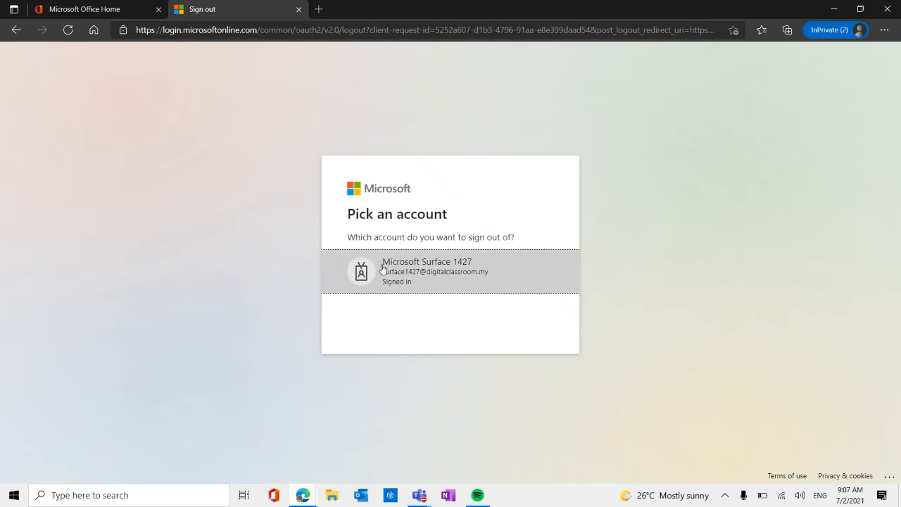
pyautogui.click(426, 270)
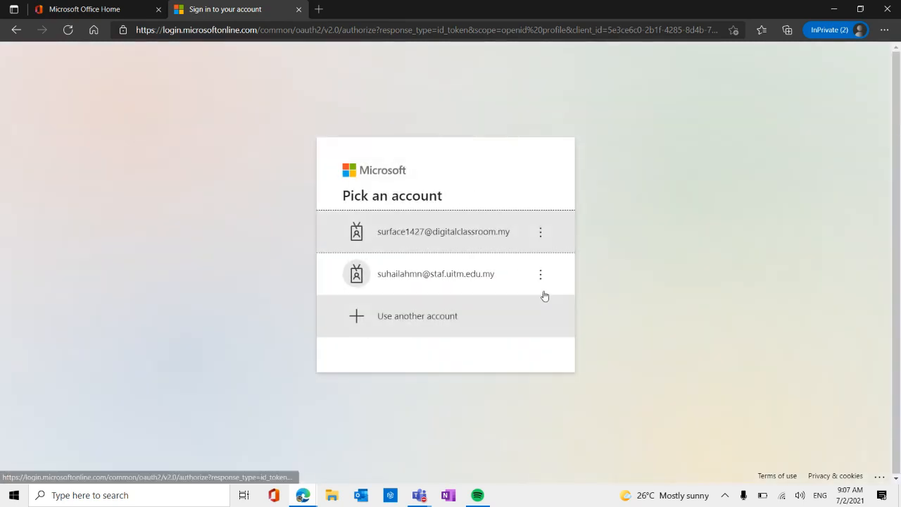
# Sign in again with the teacher account by entering its password, and continue with the web version of Teams.
pyautogui.click(414, 288)
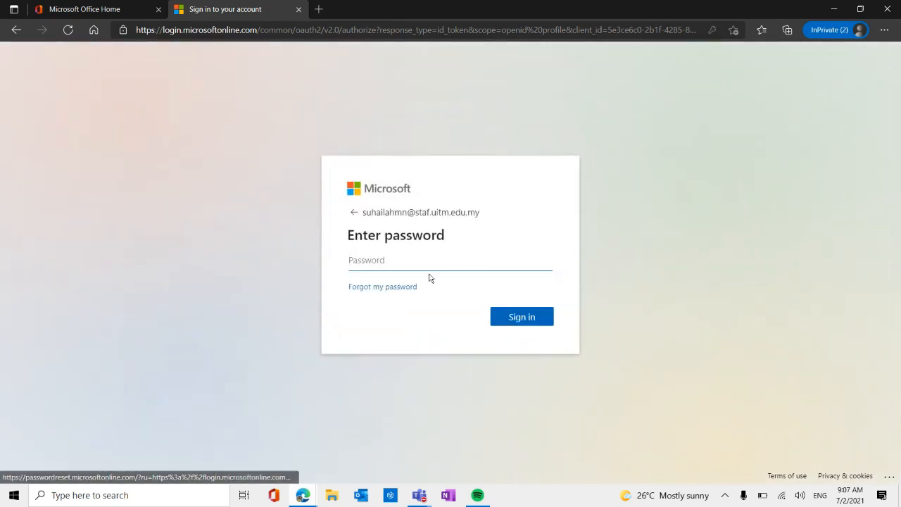
pyautogui.write('•')
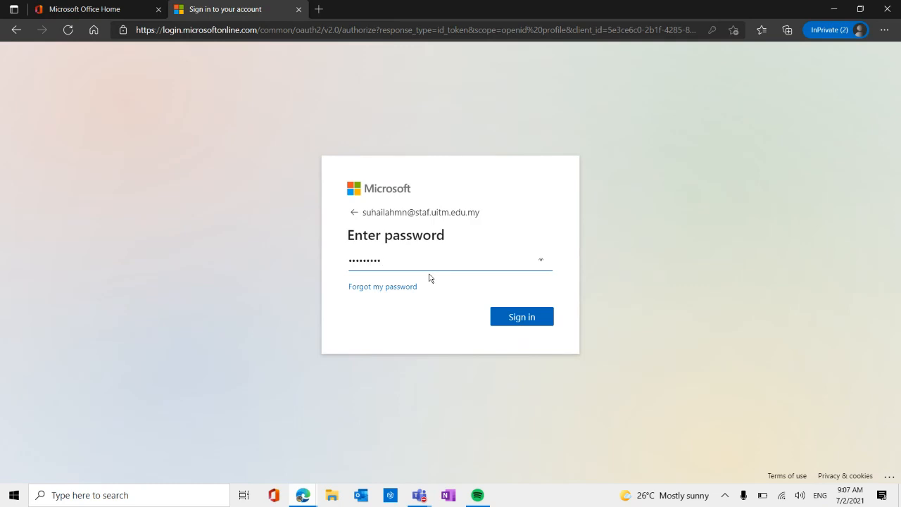
pyautogui.click(514, 321)
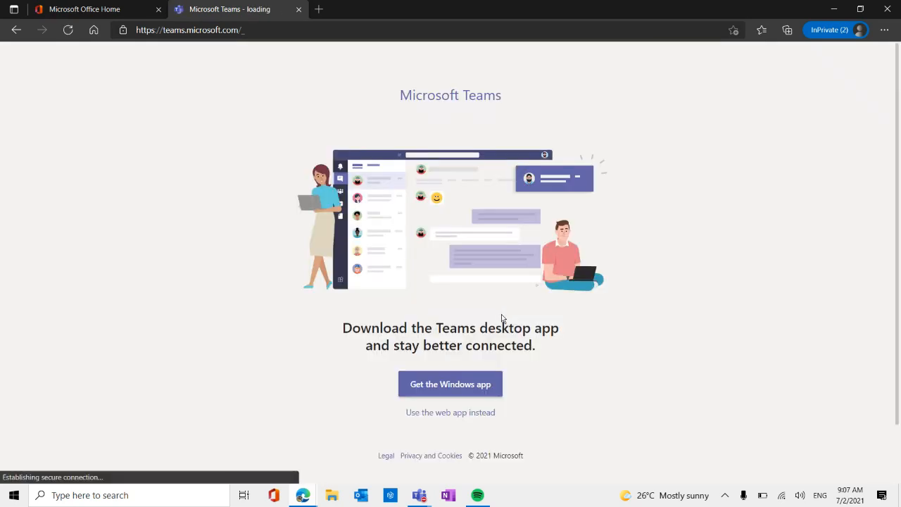
pyautogui.click(884, 30)
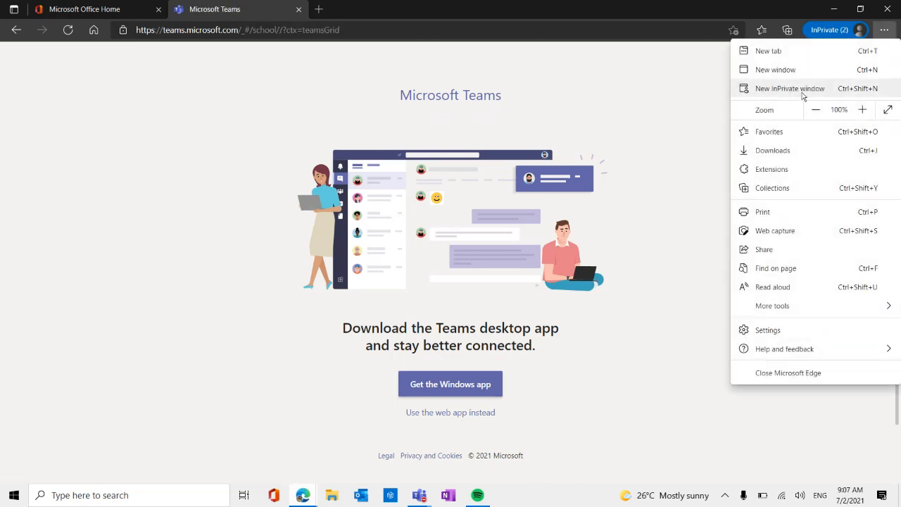
pyautogui.click(622, 133)
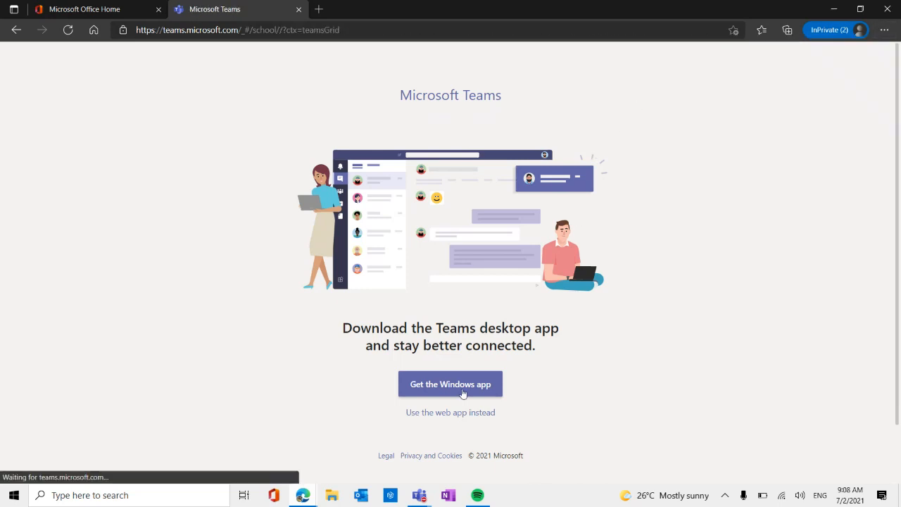
pyautogui.click(472, 412)
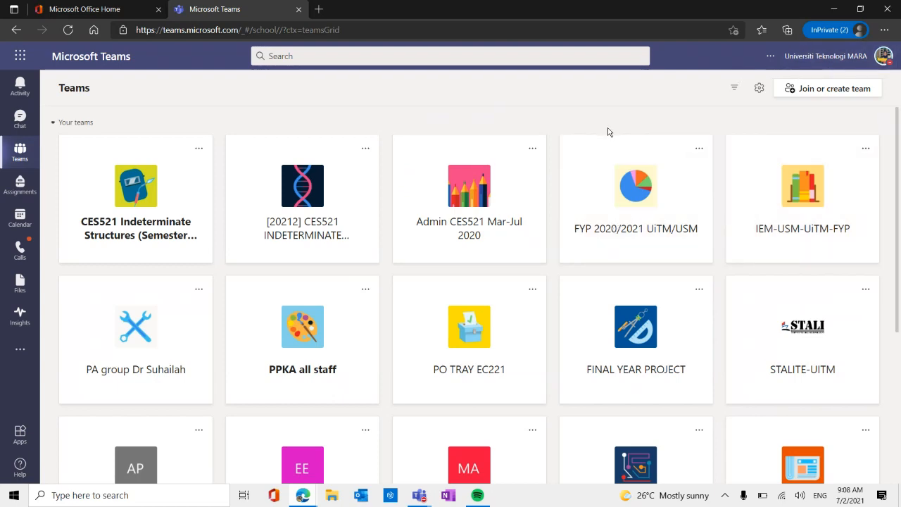
# Open the assignments of the KELAS 5 BIRU MATEMATIK team.
pyautogui.scroll(-4, 620, 150)
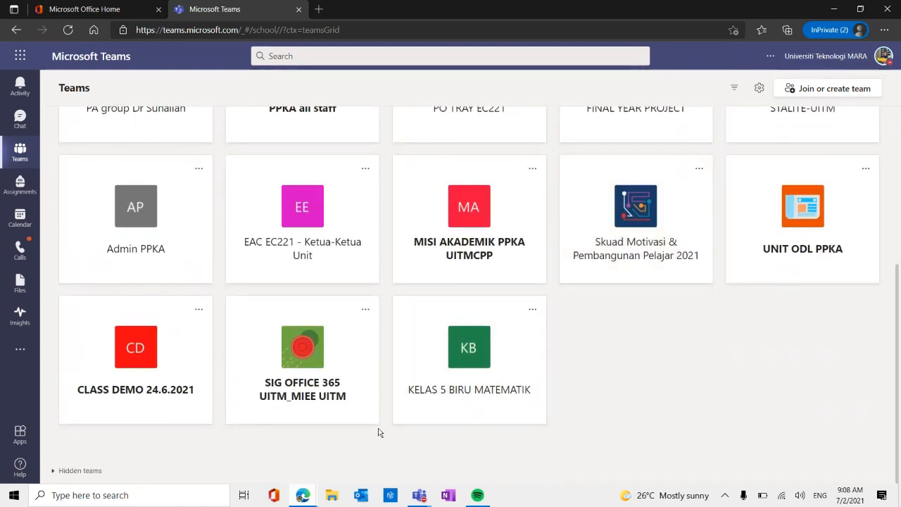
pyautogui.click(471, 384)
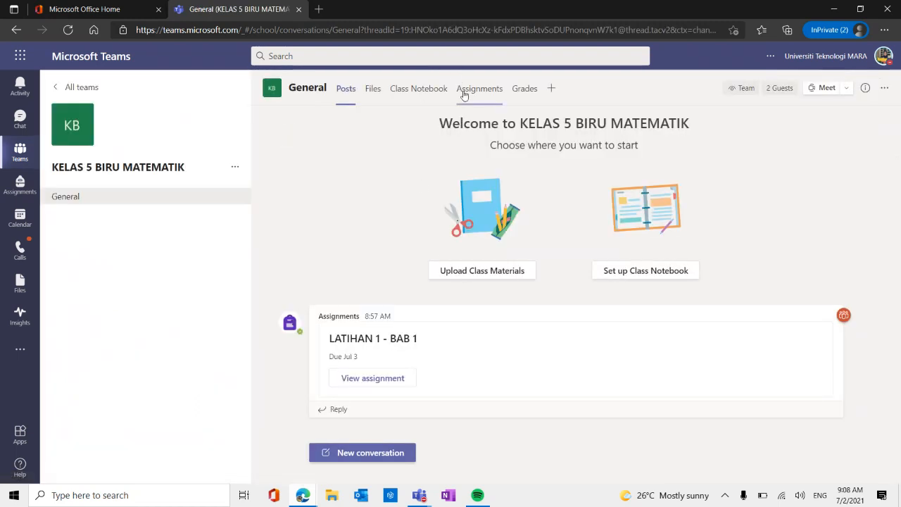
pyautogui.click(477, 95)
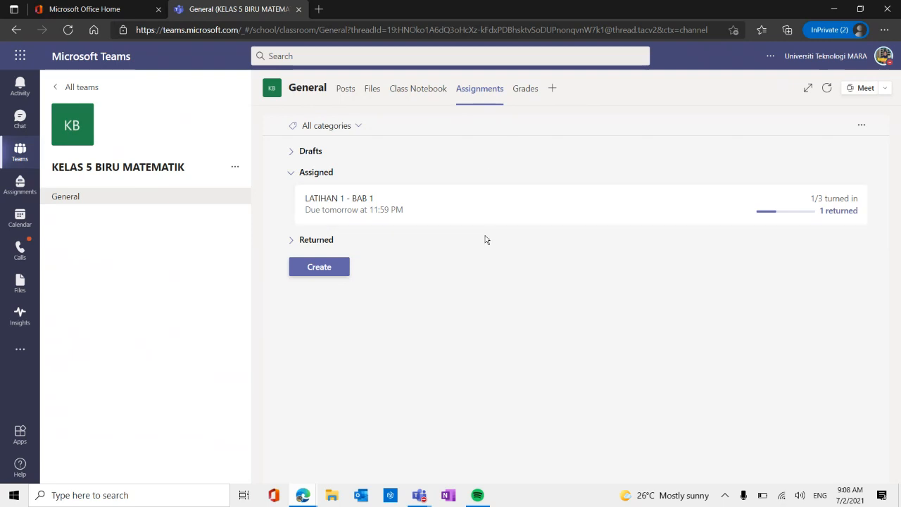
# Create a new assignment for the class and title it ASSIGNMENT 1.
pyautogui.click(326, 269)
pyautogui.click(345, 206)
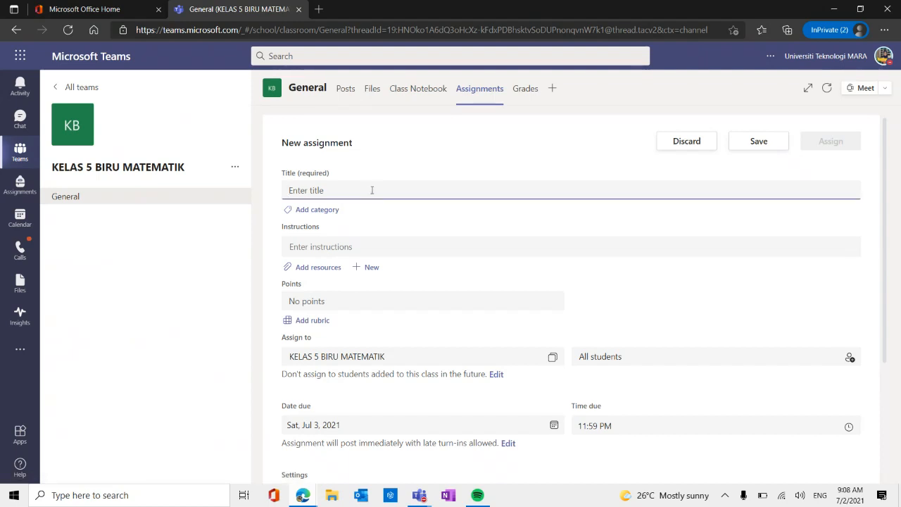
pyautogui.write('A')
pyautogui.press('capslock')
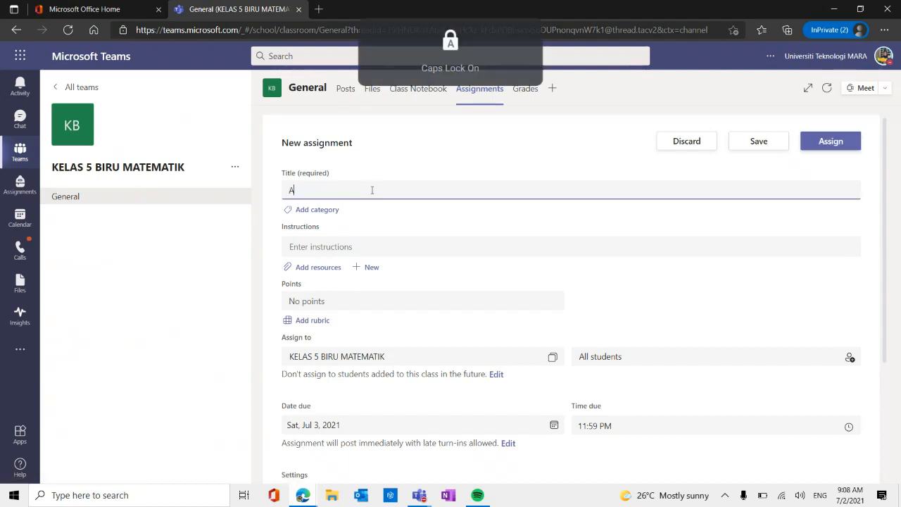
pyautogui.write('SSIGNMENT')
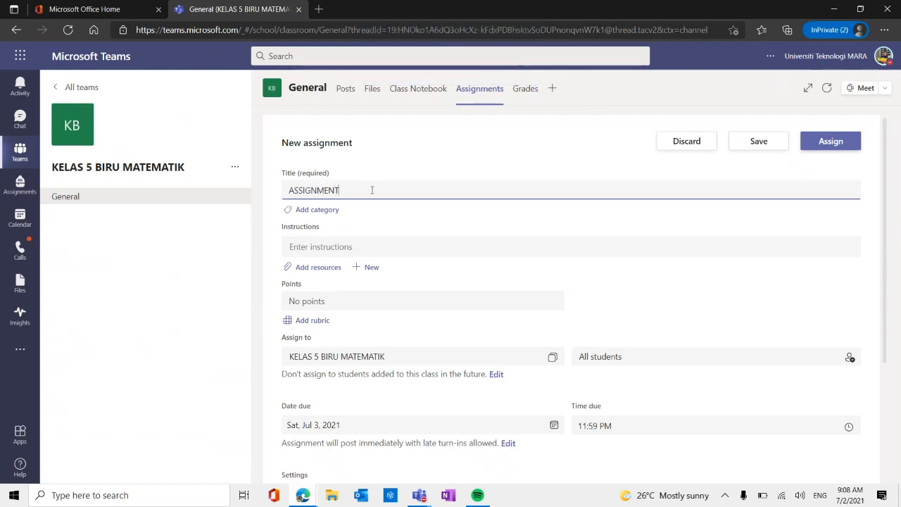
pyautogui.write(' 1')
pyautogui.click(496, 160)
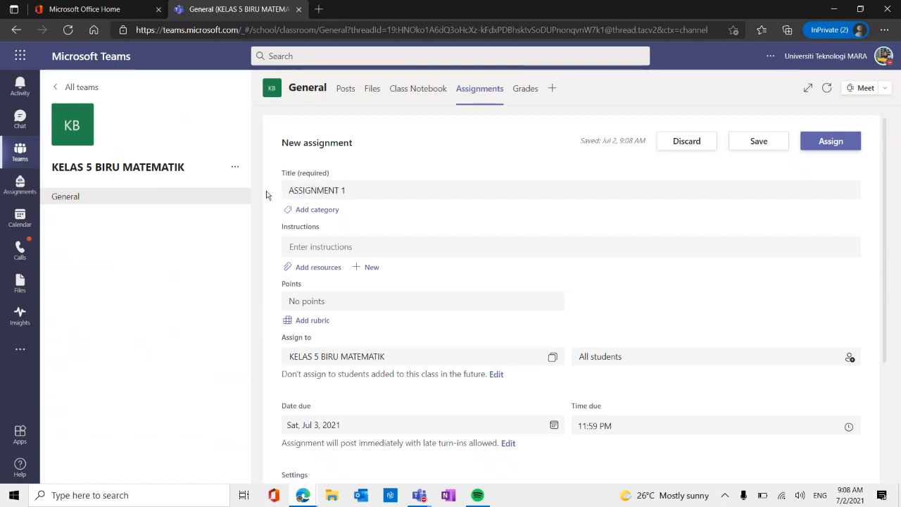
# Open the resource picker for the assignment, then switch to Word and create a blank document.
pyautogui.click(318, 268)
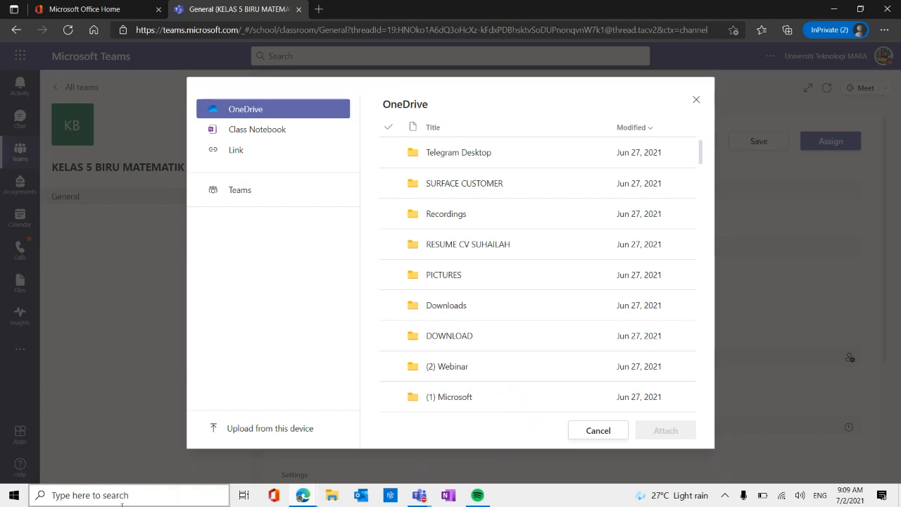
pyautogui.click(130, 496)
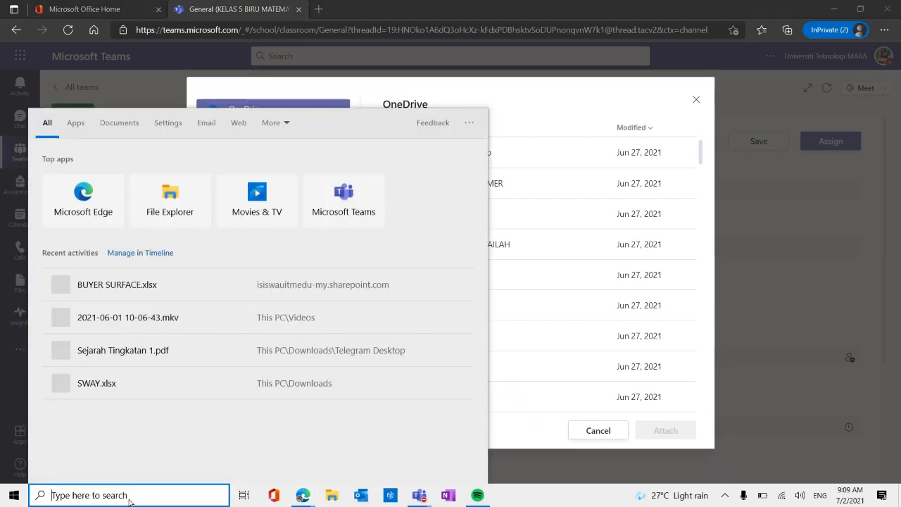
pyautogui.write('WOR')
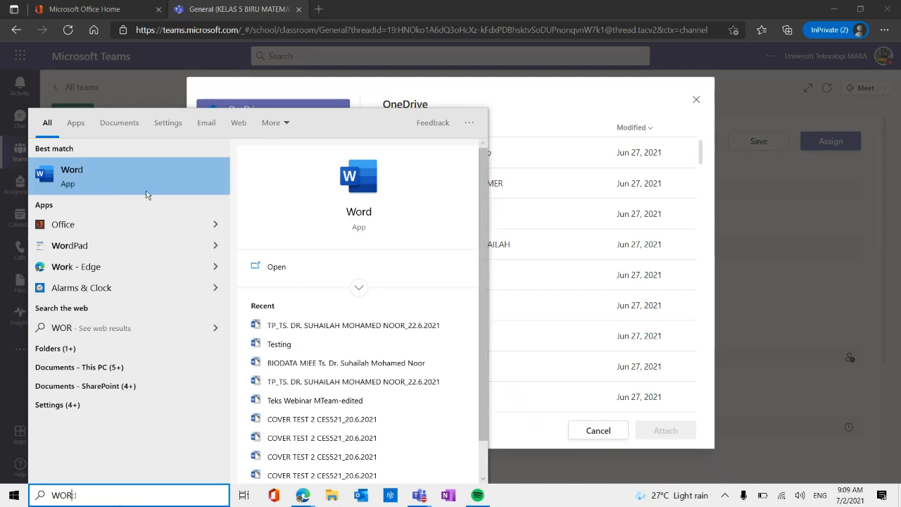
pyautogui.click(104, 166)
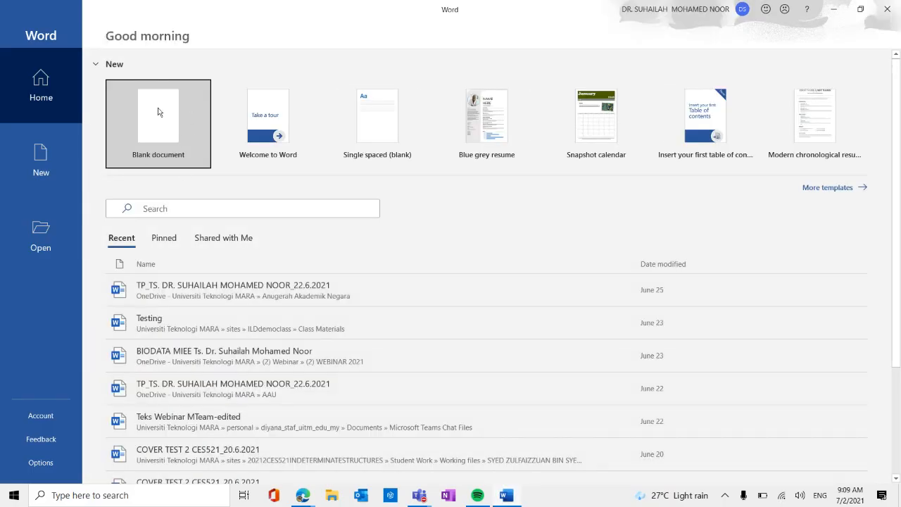
pyautogui.click(157, 107)
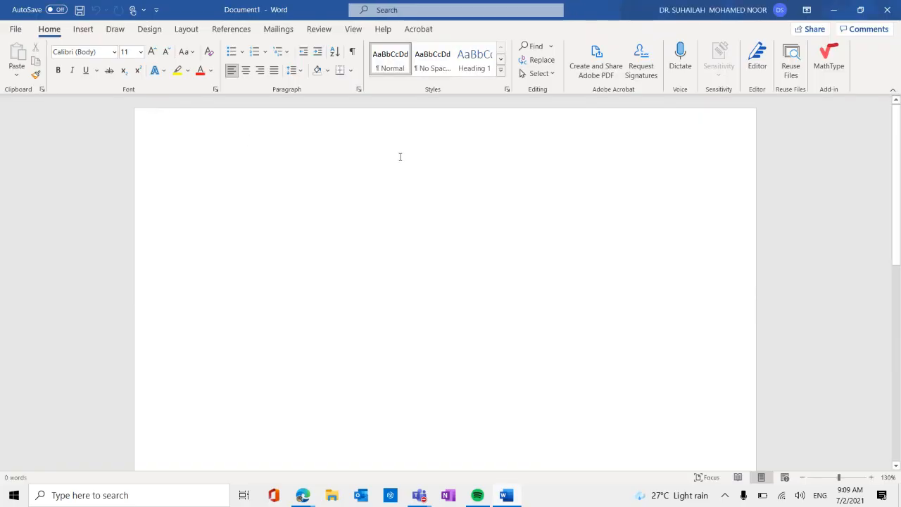
# Enter the text "ASSIGNMENT 1" in the blank document and check which account is signed in.
pyautogui.write('ASSGIN')
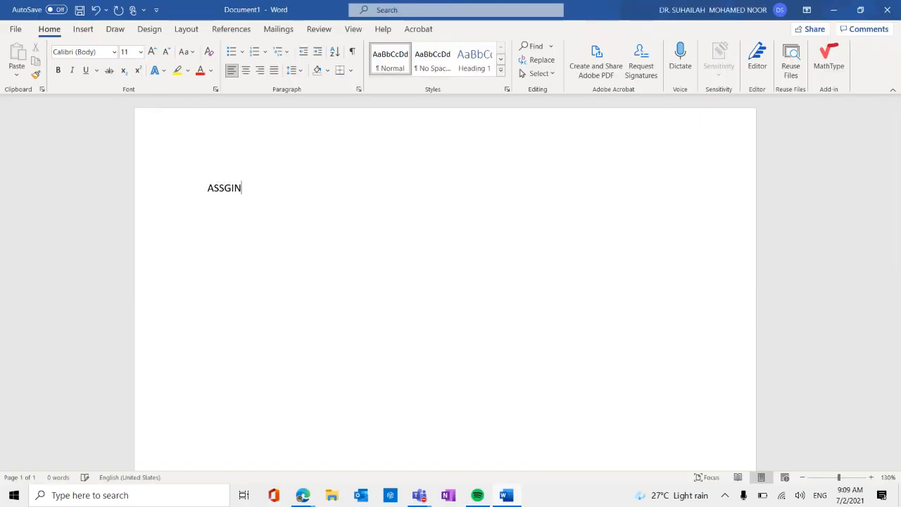
pyautogui.press('BackSpace')
pyautogui.press('BackSpace')
pyautogui.press('BackSpace')
pyautogui.write('IGNM')
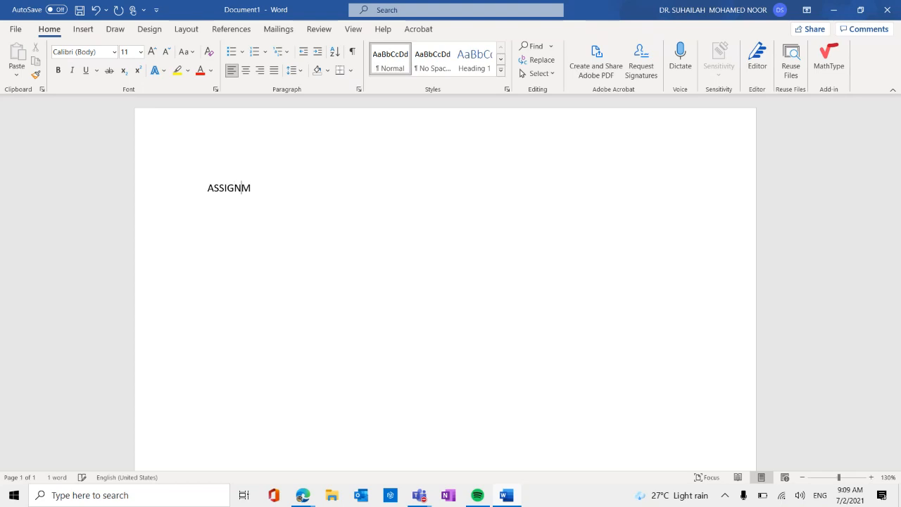
pyautogui.write('ENT 1')
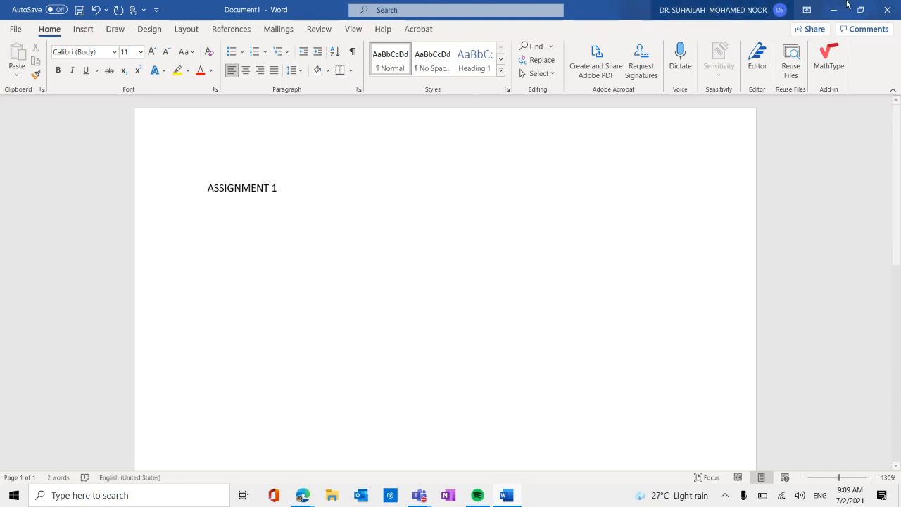
pyautogui.click(780, 10)
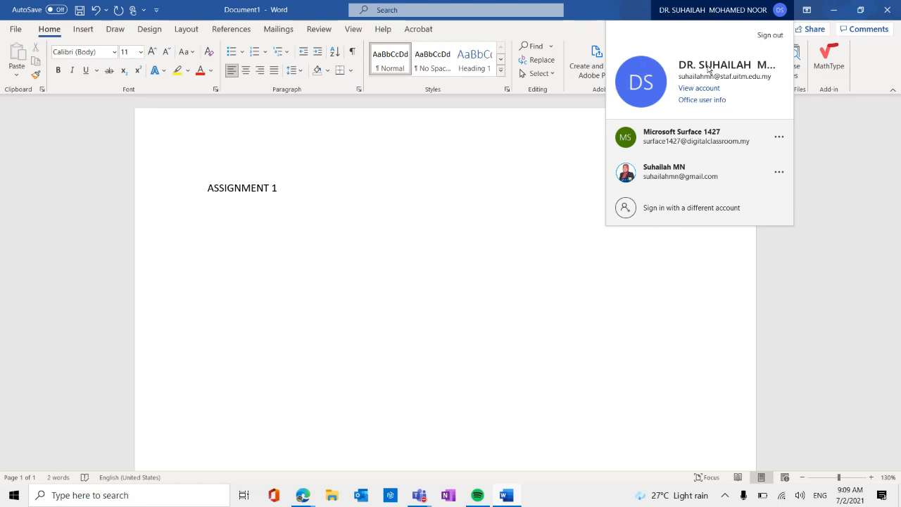
pyautogui.click(359, 312)
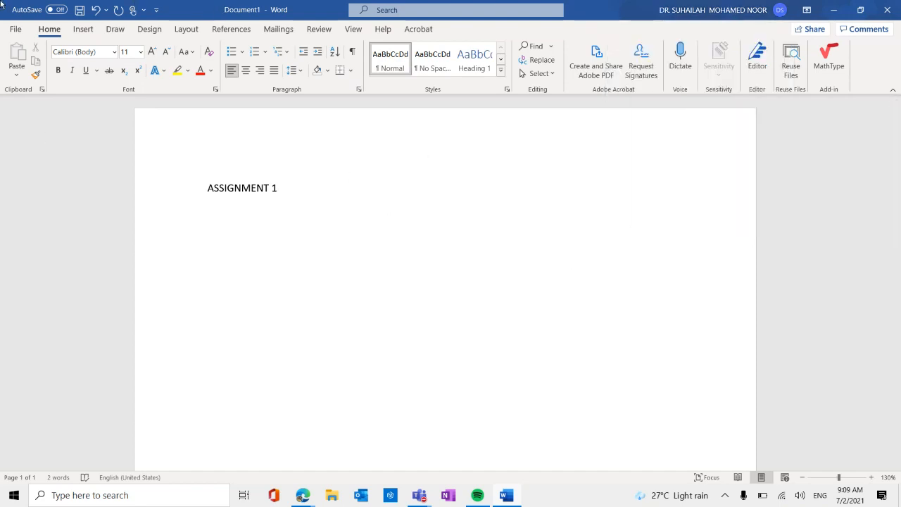
# Save the document to the Desktop as a PDF named ASSIGNMENT 1.
pyautogui.click(21, 27)
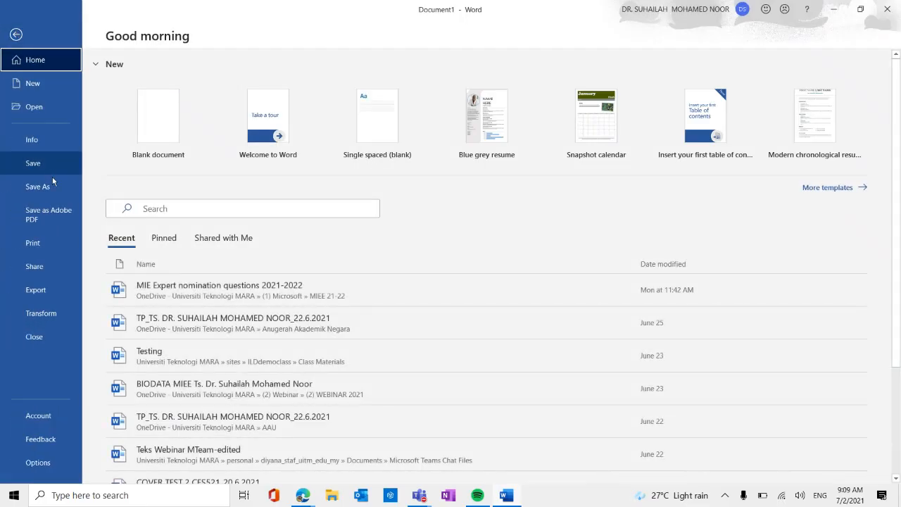
pyautogui.click(46, 190)
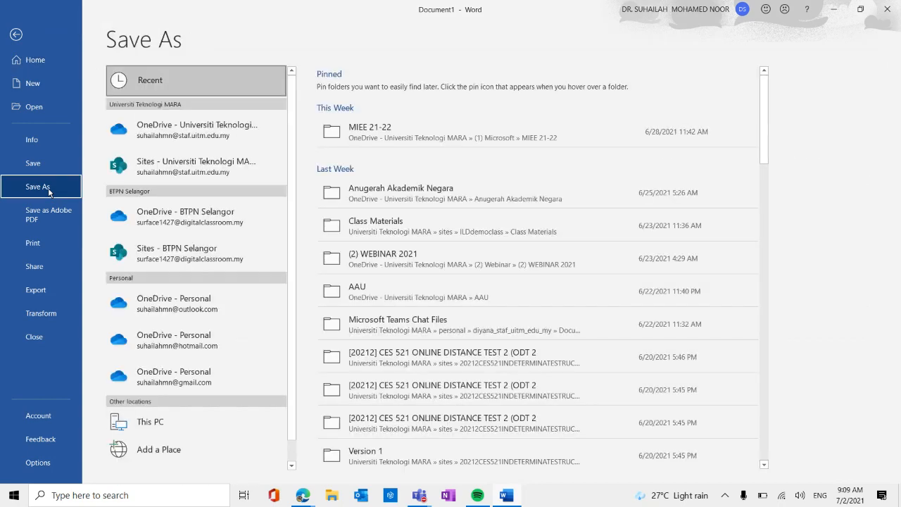
pyautogui.click(171, 425)
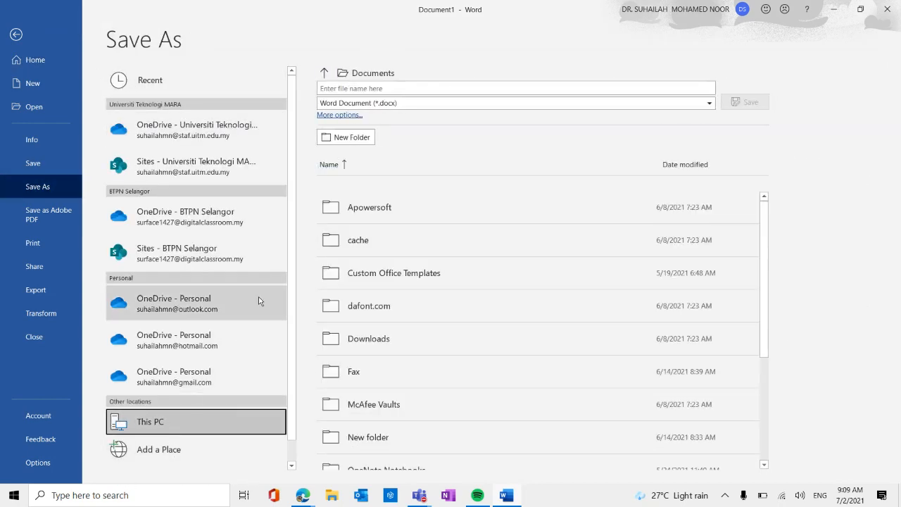
pyautogui.scroll(-1, 259, 301)
pyautogui.scroll(-1, 370, 260)
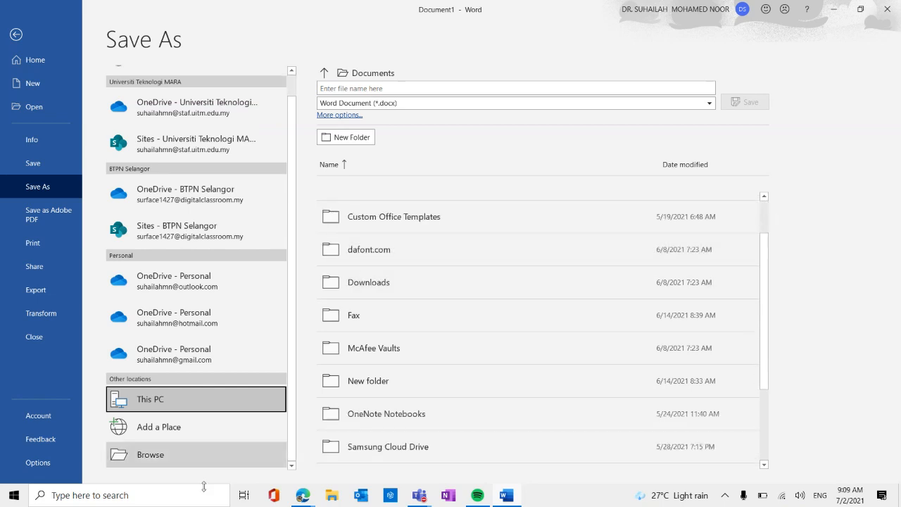
pyautogui.click(173, 453)
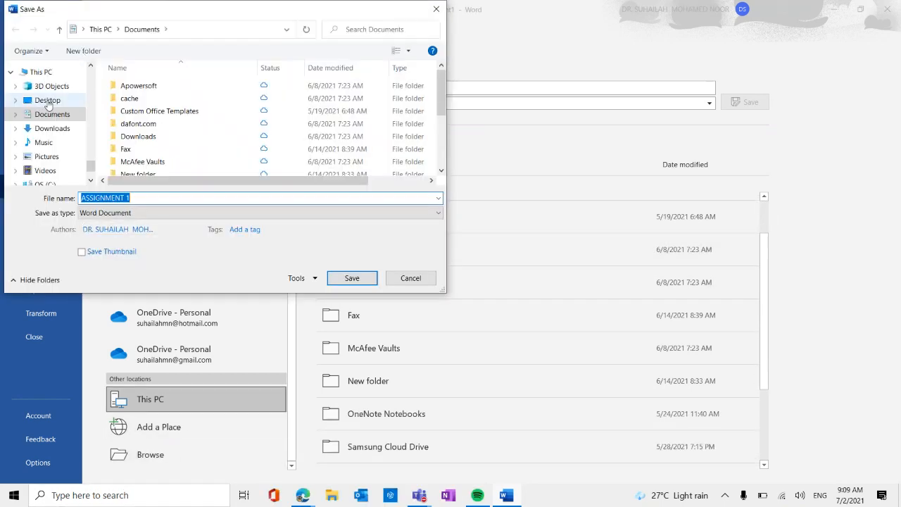
pyautogui.click(61, 103)
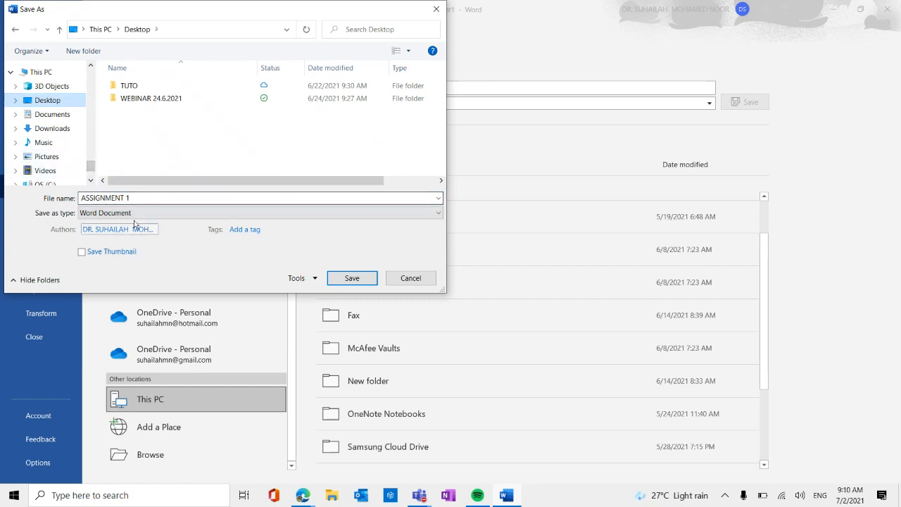
pyautogui.click(159, 211)
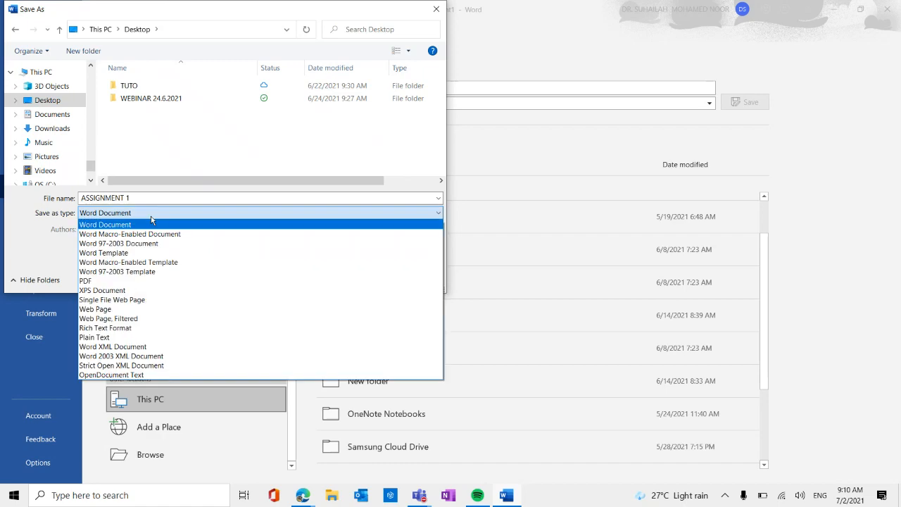
pyautogui.click(115, 283)
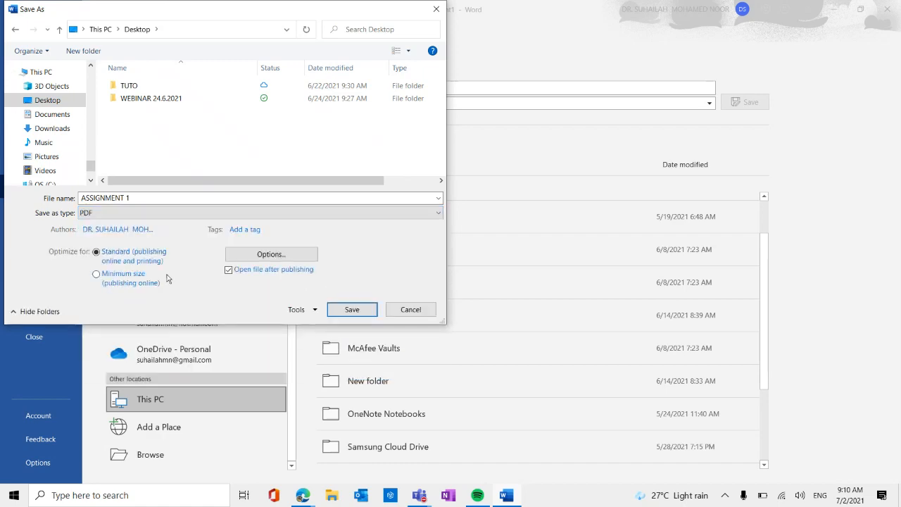
pyautogui.click(353, 310)
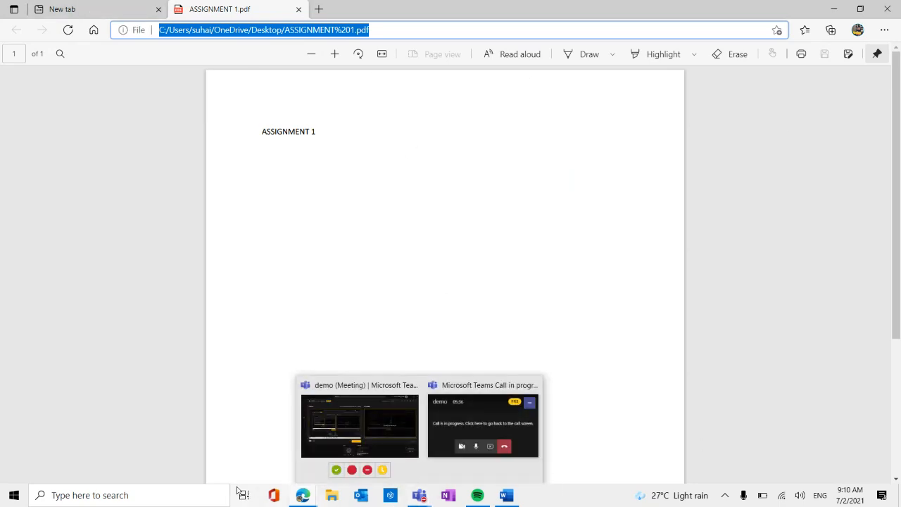
# Switch back to the new assignment in Teams and attach ASSIGNMENT 1.pdf from the device's Desktop as a resource.
pyautogui.moveTo(303, 497)
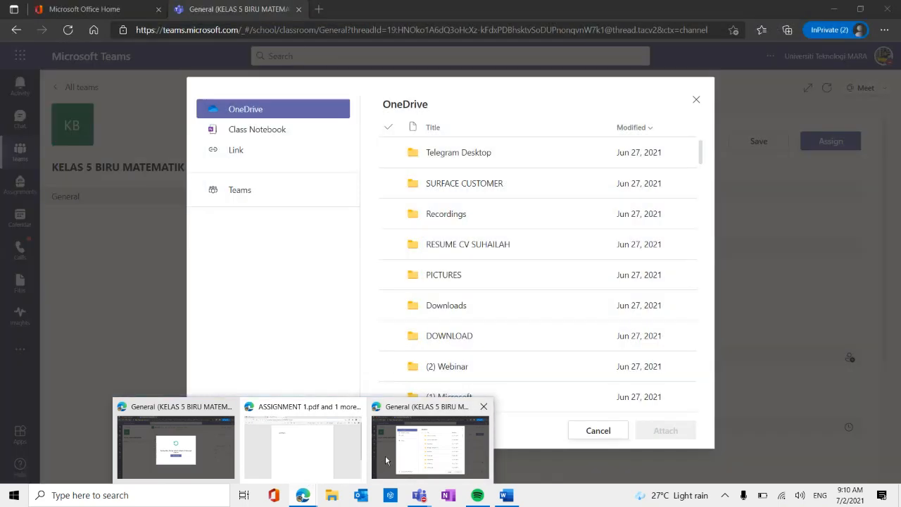
pyautogui.click(385, 454)
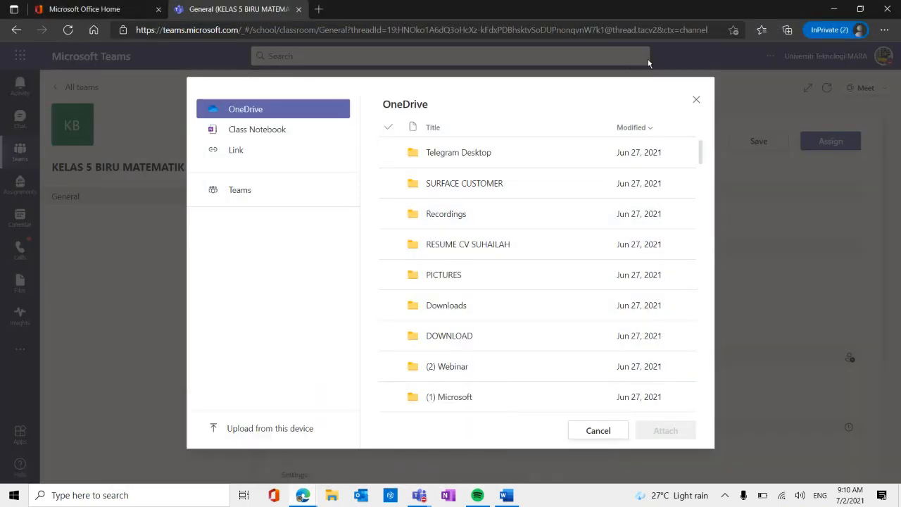
pyautogui.click(696, 99)
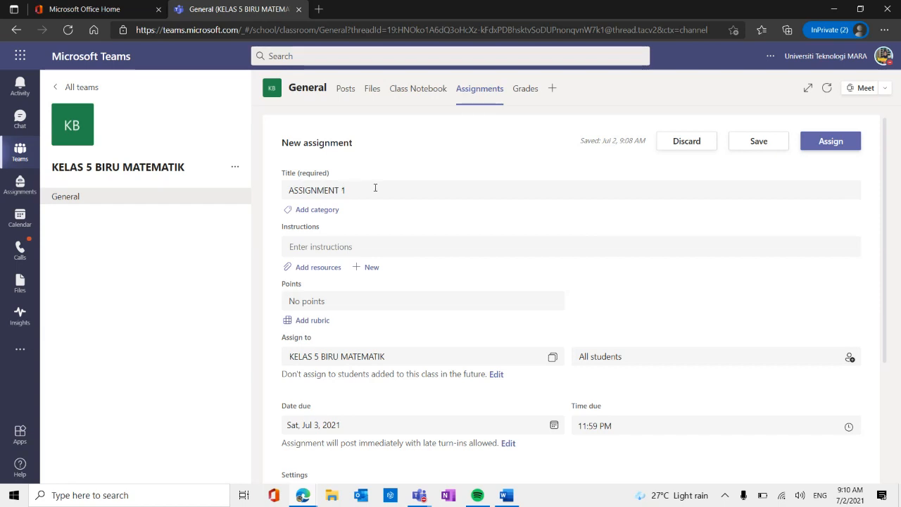
pyautogui.click(328, 274)
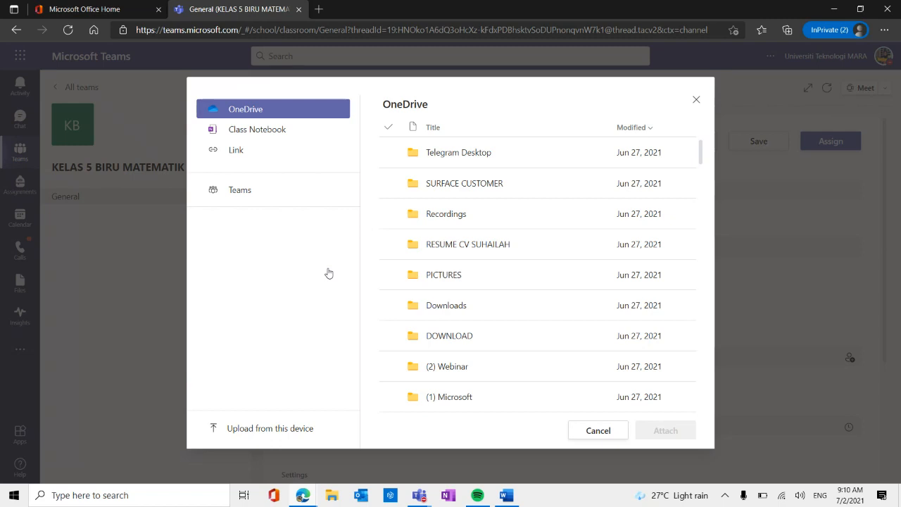
pyautogui.click(269, 431)
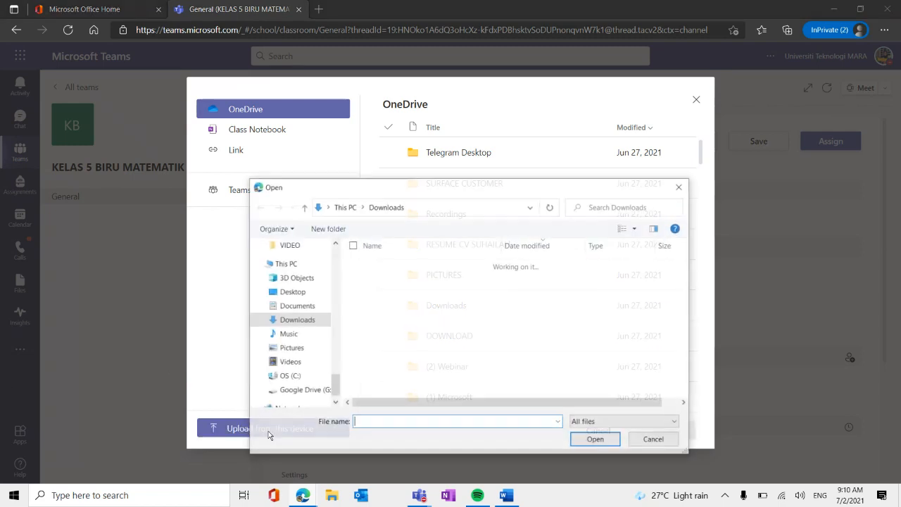
pyautogui.click(286, 291)
pyautogui.click(411, 289)
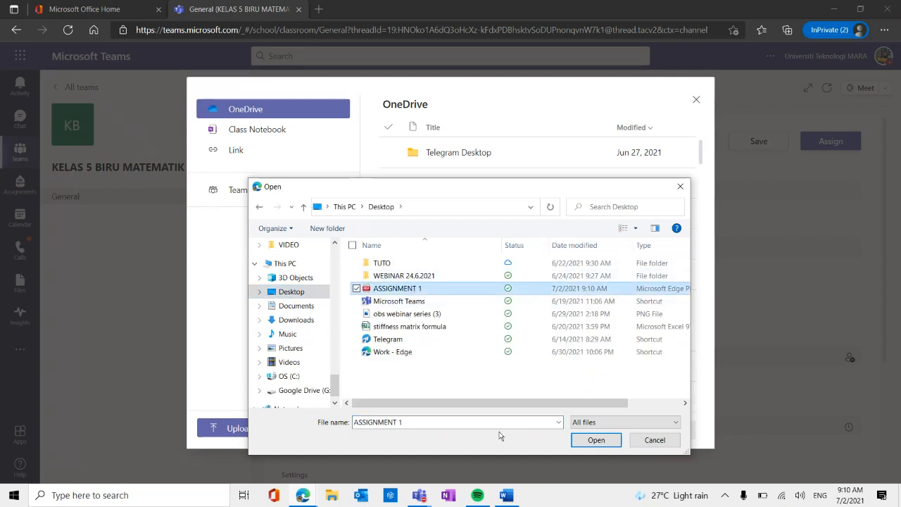
pyautogui.click(598, 440)
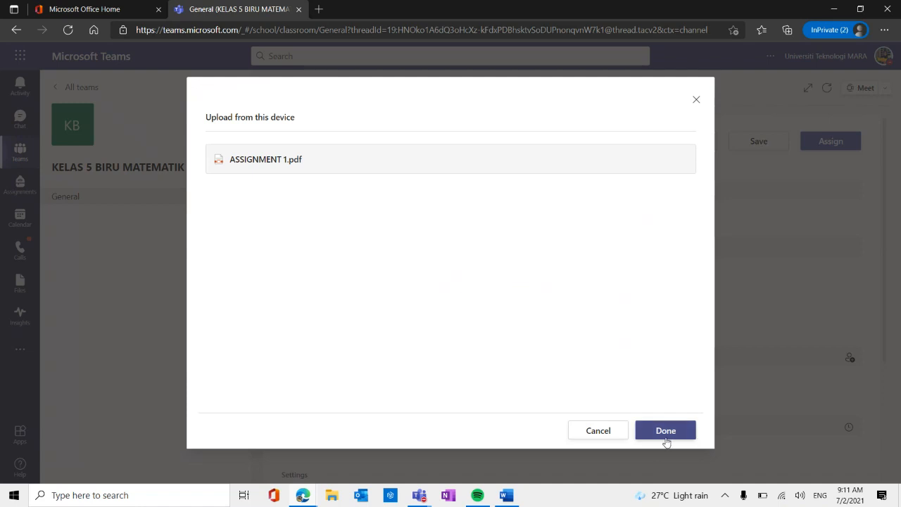
pyautogui.click(666, 431)
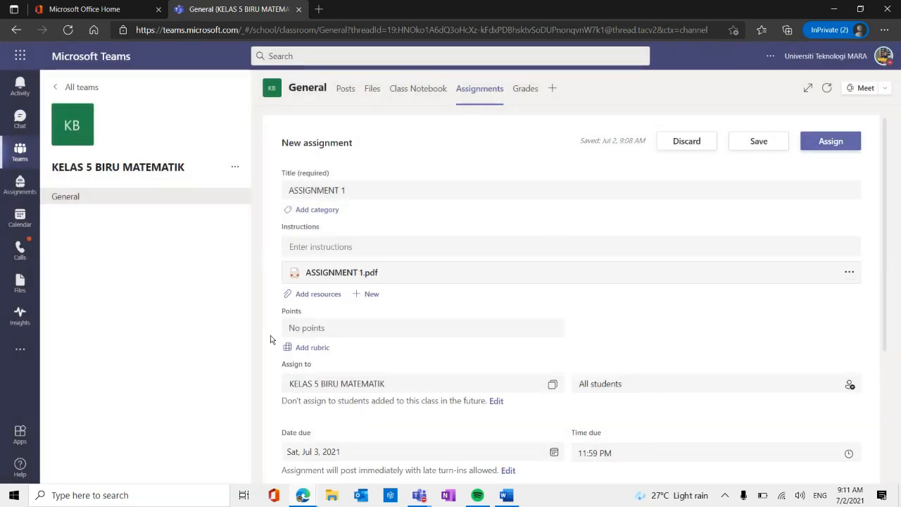
# Set the assignment's points to 10 and review its recipients, due date and remaining settings.
pyautogui.click(327, 326)
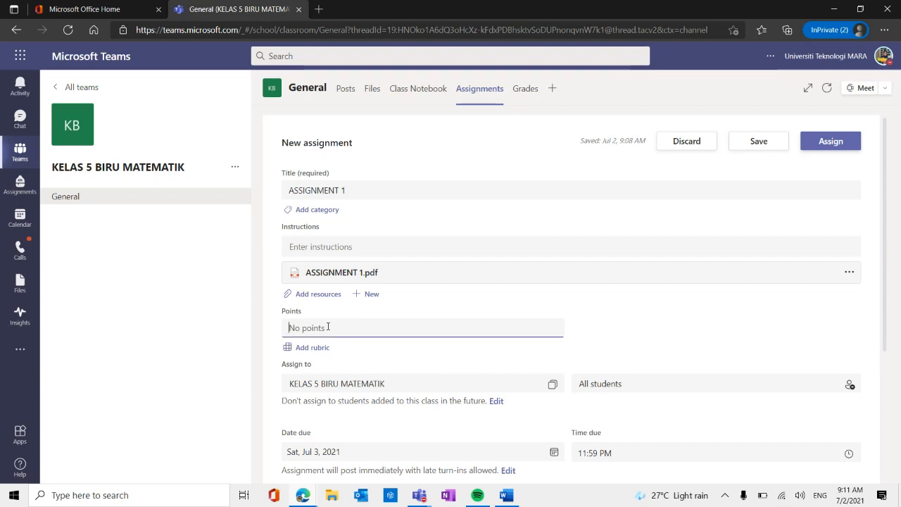
pyautogui.write('10')
pyautogui.click(668, 343)
pyautogui.scroll(-1, 644, 344)
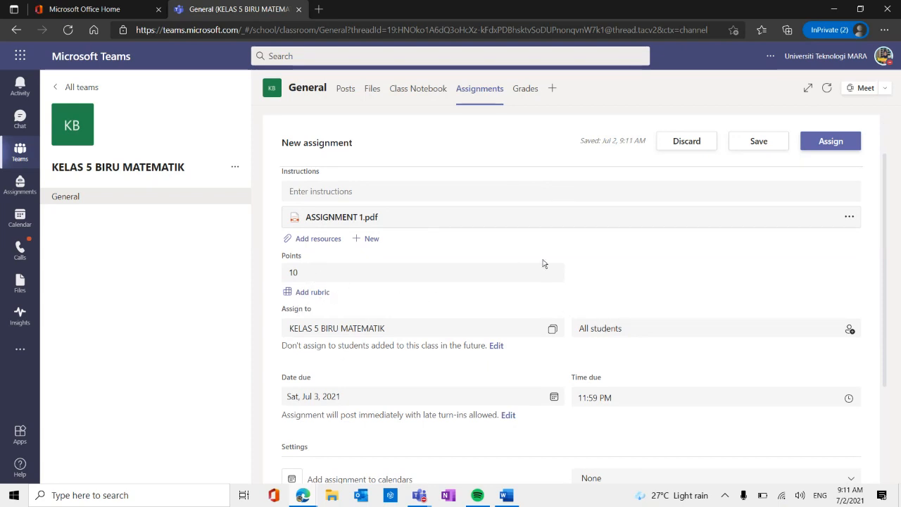
pyautogui.scroll(-1, 543, 264)
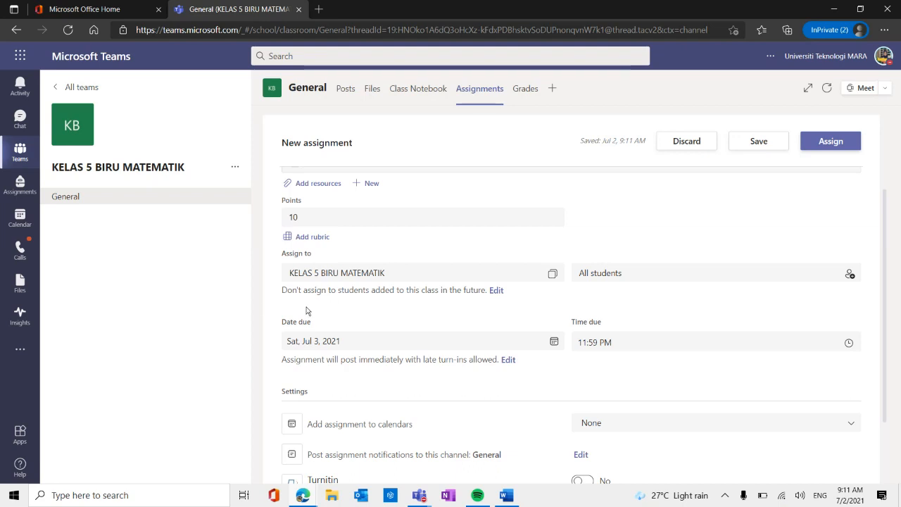
pyautogui.scroll(-1, 504, 299)
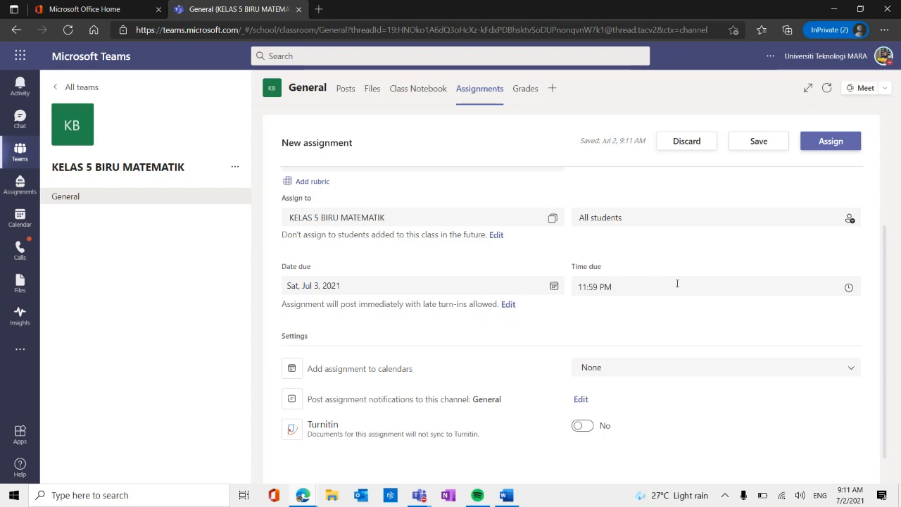
# Review the new assignment from its title and attached PDF down to the due date, calendar, notification and Turnitin settings.
pyautogui.scroll(-1, 485, 338)
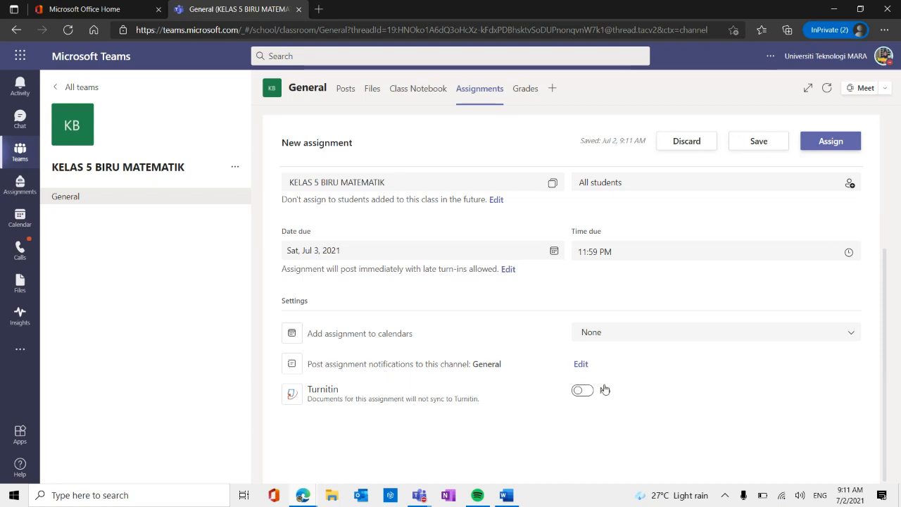
pyautogui.scroll(3, 603, 388)
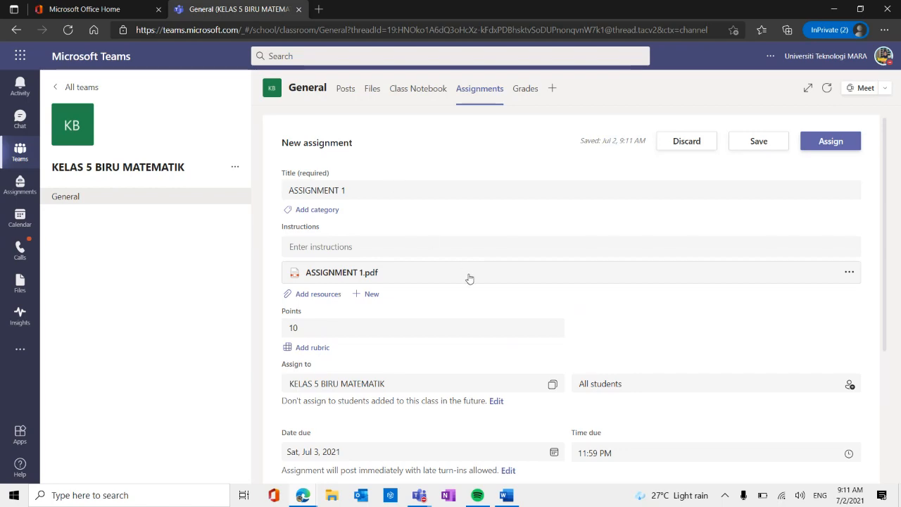
pyautogui.scroll(-3, 470, 285)
pyautogui.scroll(3, 466, 359)
pyautogui.scroll(-3, 466, 358)
pyautogui.scroll(3, 466, 358)
pyautogui.scroll(-3, 468, 348)
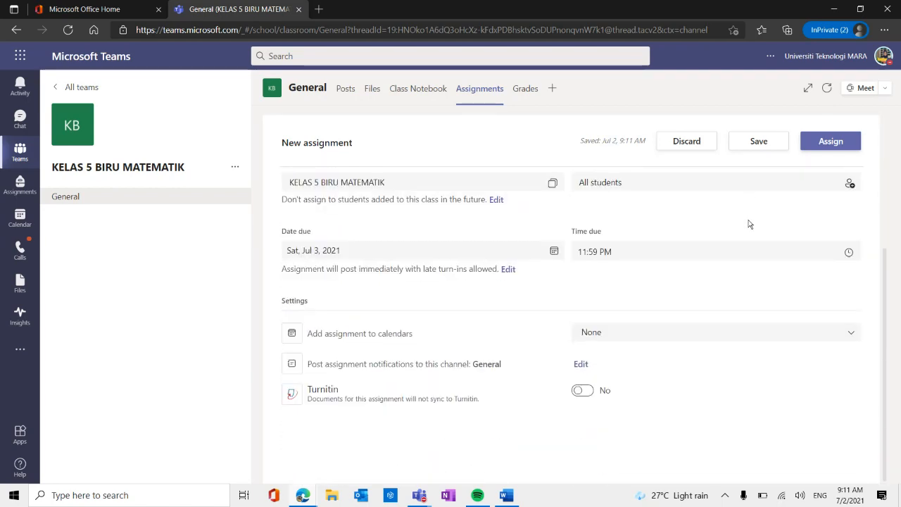
# Restrict the assignment's recipients in KELAS 5 BIRU MATEMATIK to only the Microsoft Surface student account.
pyautogui.scroll(2, 750, 223)
pyautogui.click(617, 297)
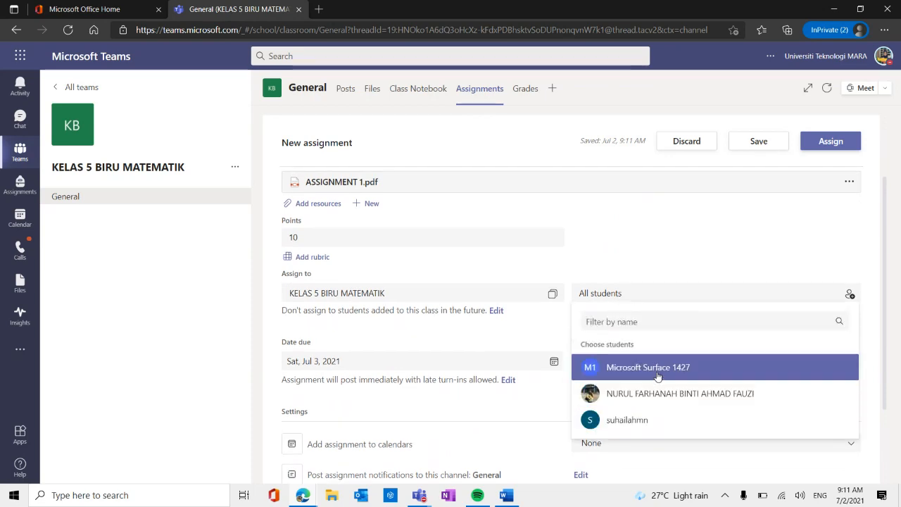
pyautogui.click(657, 376)
pyautogui.click(636, 244)
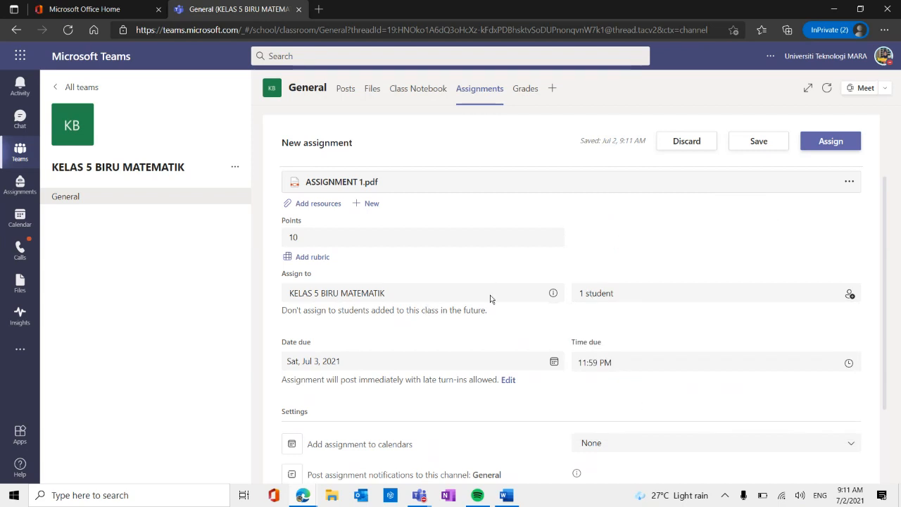
# Check the assignment's details once more and assign ASSIGNMENT 1 to the selected student.
pyautogui.scroll(-2, 588, 331)
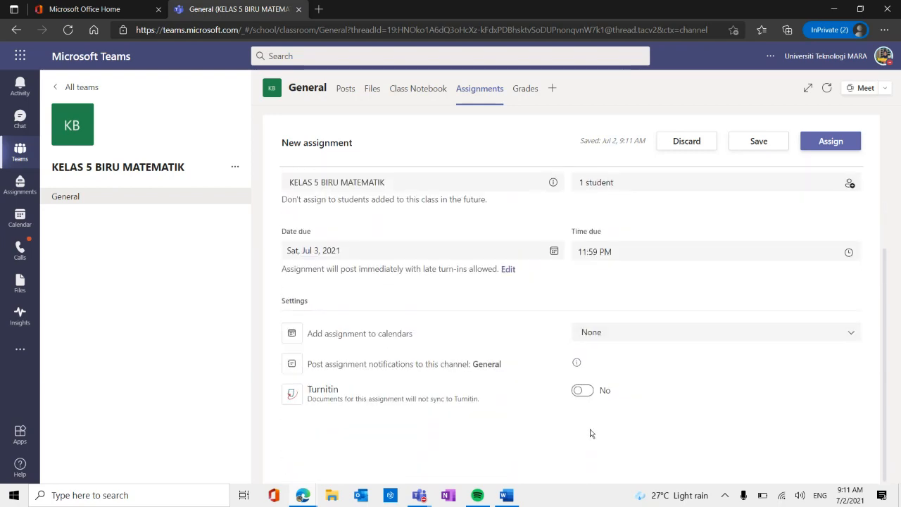
pyautogui.scroll(3, 585, 352)
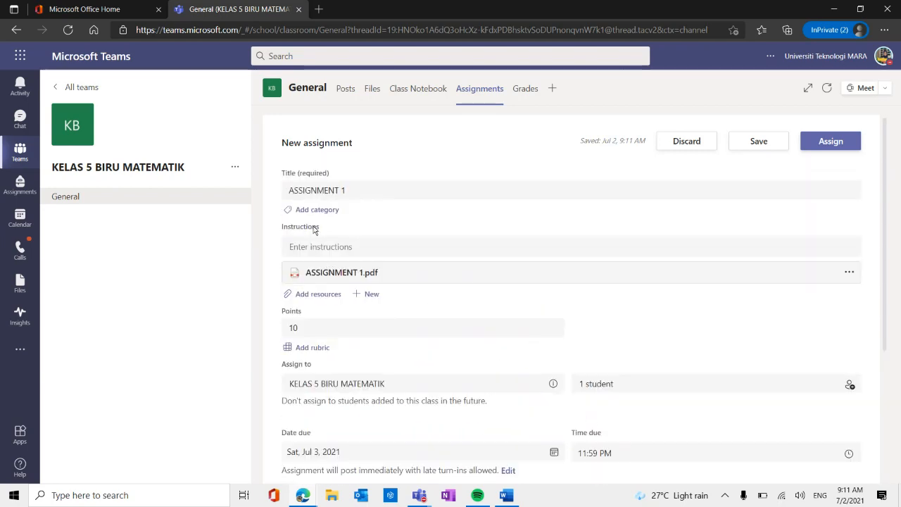
pyautogui.scroll(-3, 319, 232)
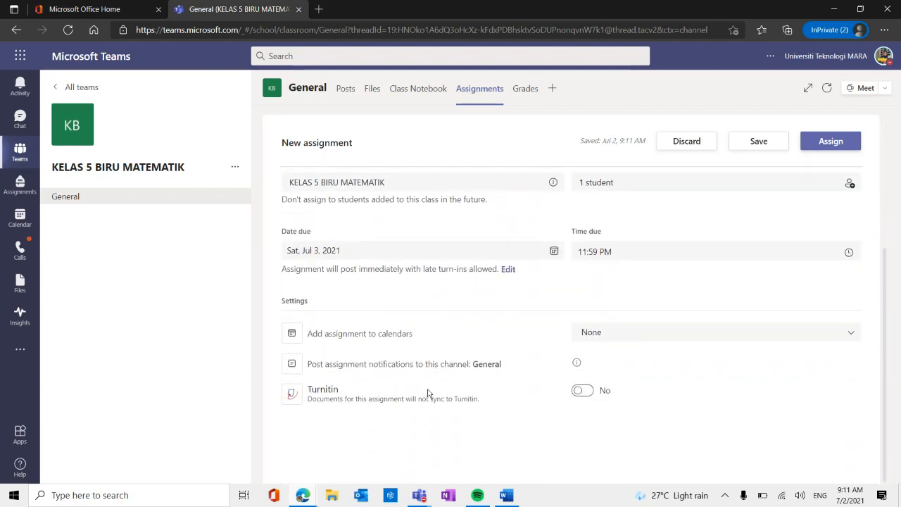
pyautogui.scroll(3, 427, 392)
pyautogui.click(303, 495)
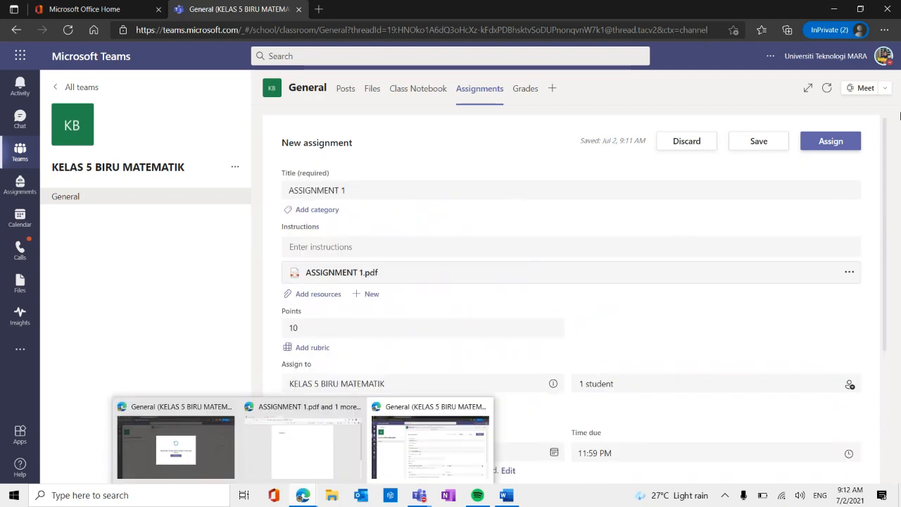
pyautogui.click(829, 144)
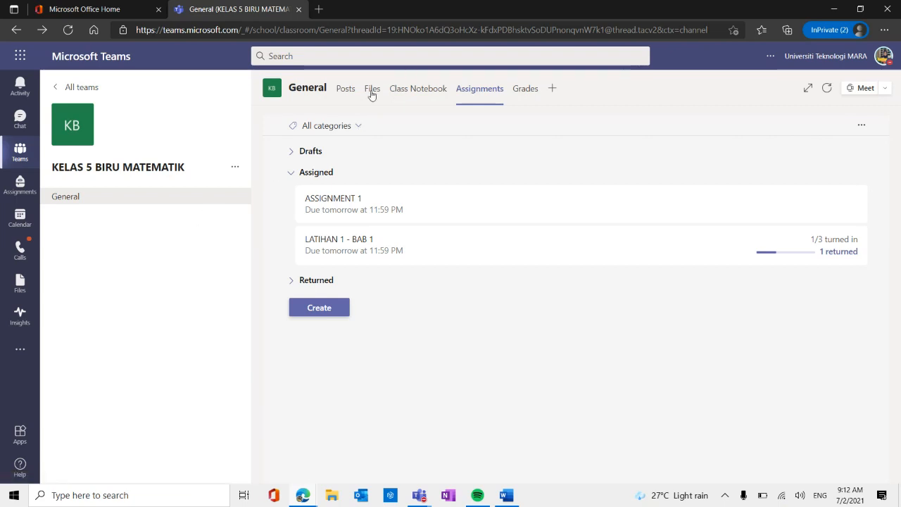
# Check the posts in the class's General channel and sign out of the teacher account.
pyautogui.click(347, 93)
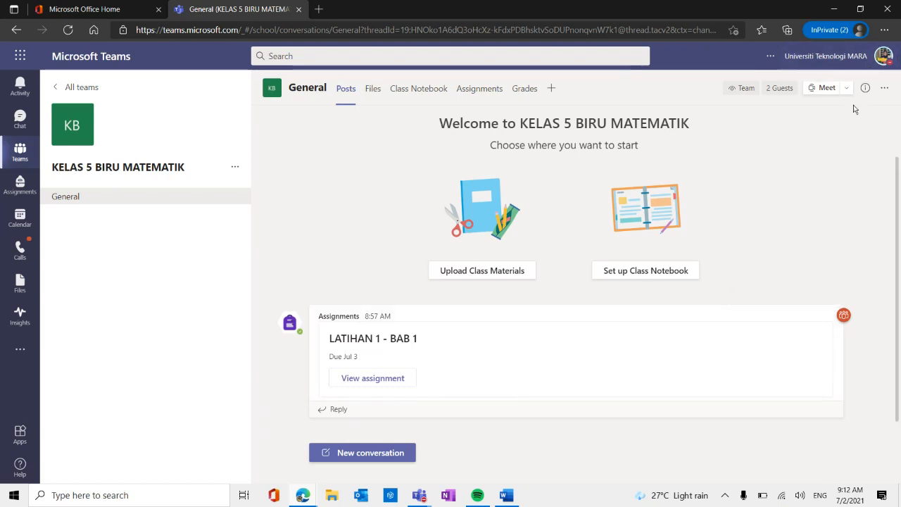
pyautogui.click(885, 62)
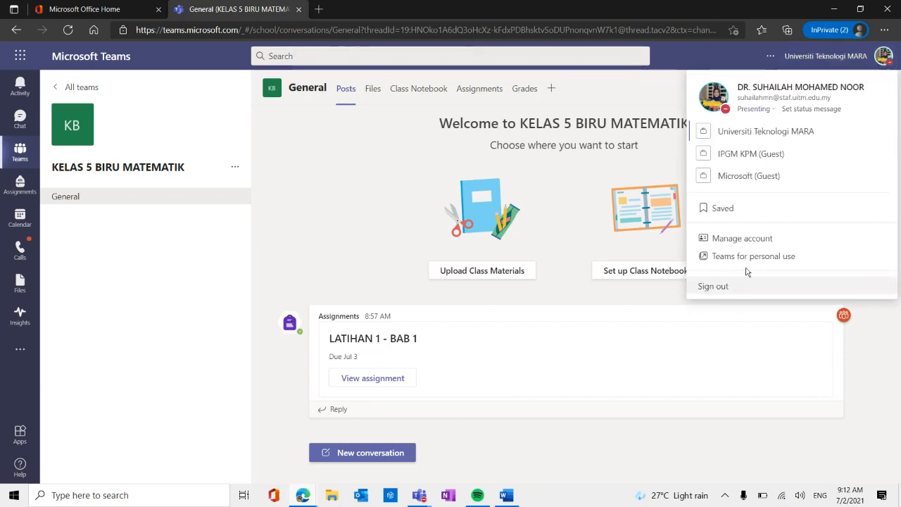
pyautogui.click(713, 288)
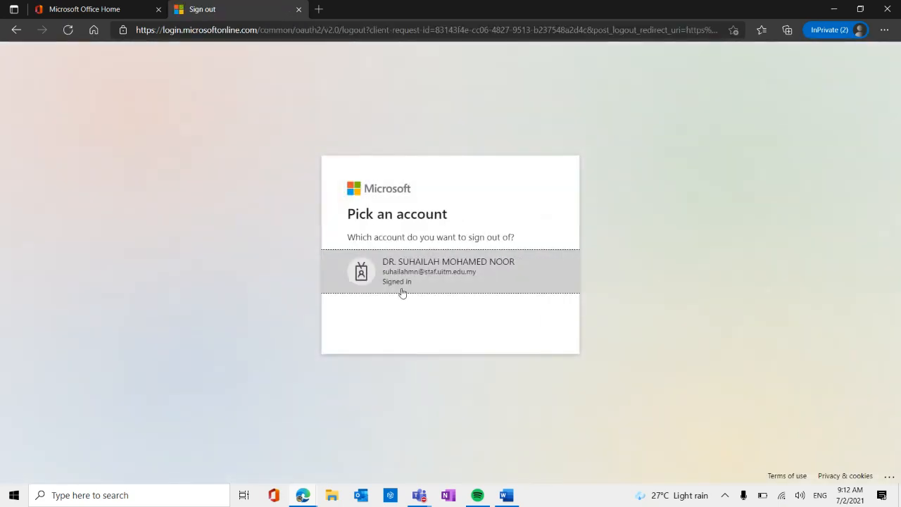
pyautogui.click(428, 264)
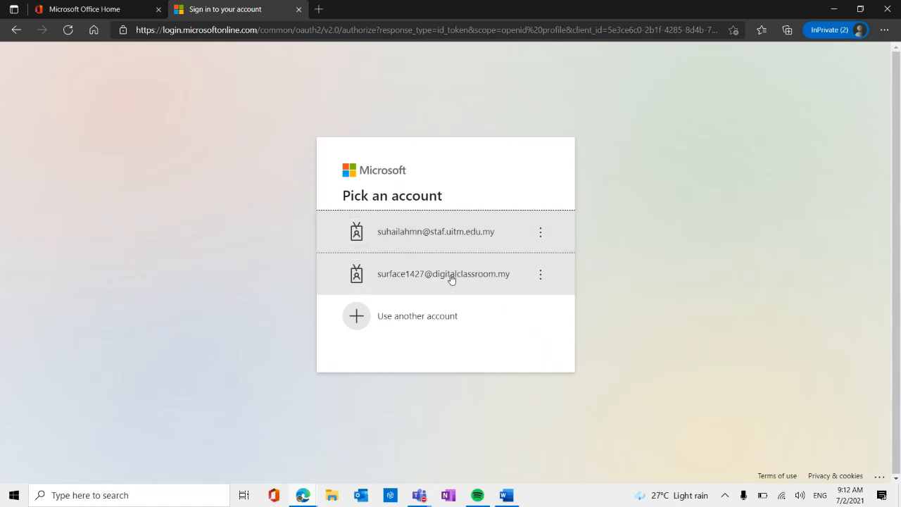
# Sign in with the student account by entering its password, and continue in the Teams web app.
pyautogui.click(453, 274)
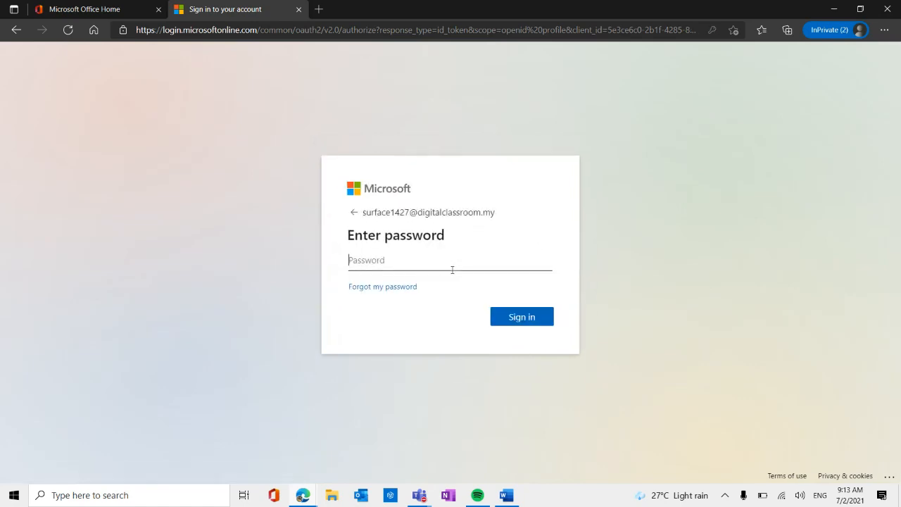
pyautogui.press('capslock')
pyautogui.write('••')
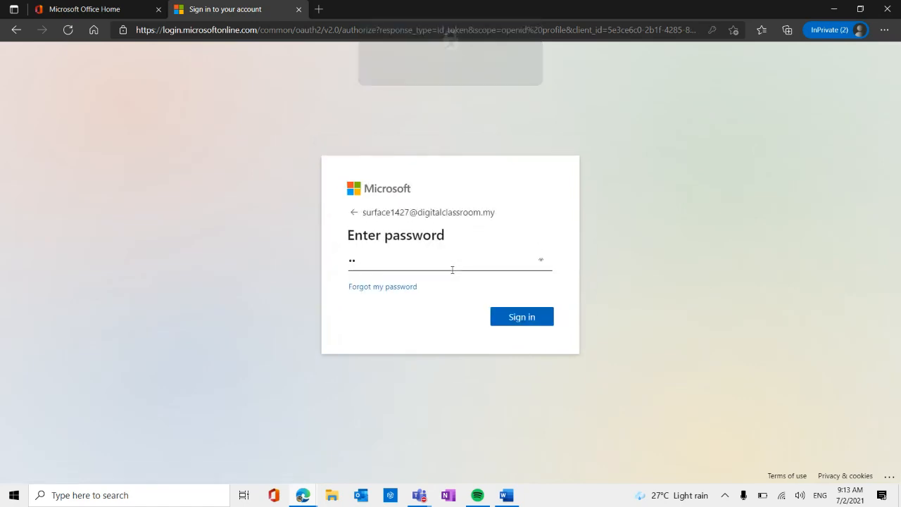
pyautogui.write('•••••')
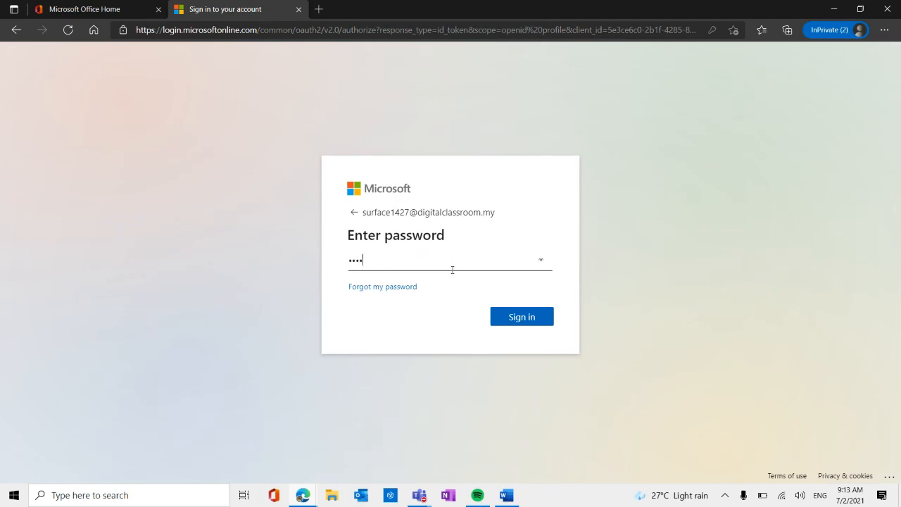
pyautogui.write('••')
pyautogui.click(531, 320)
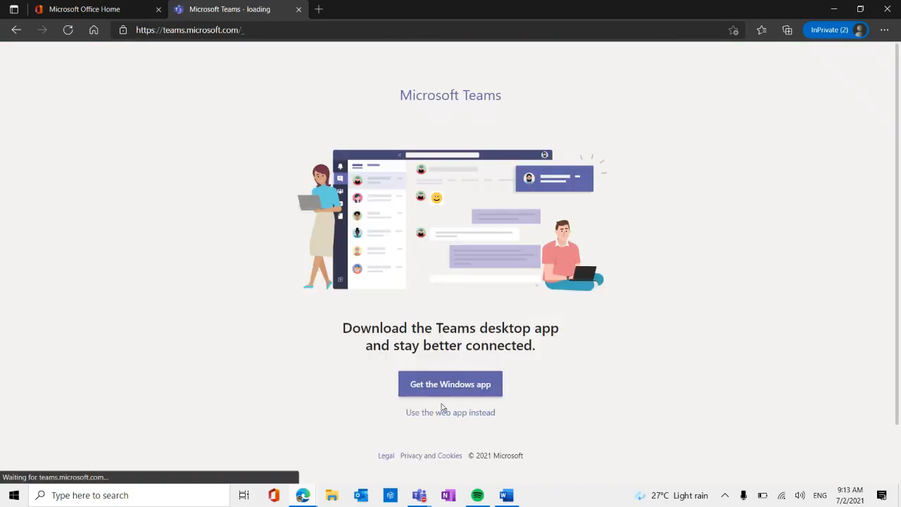
pyautogui.click(459, 419)
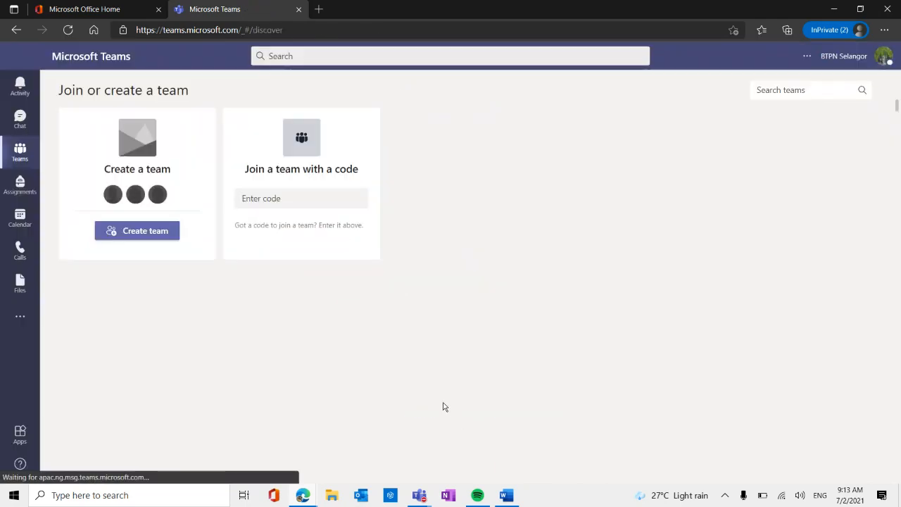
# Switch the student account to the Universiti Teknologi MARA guest organization and open the General channel of KELAS 5 BIRU MATEMATIK.
pyautogui.click(885, 57)
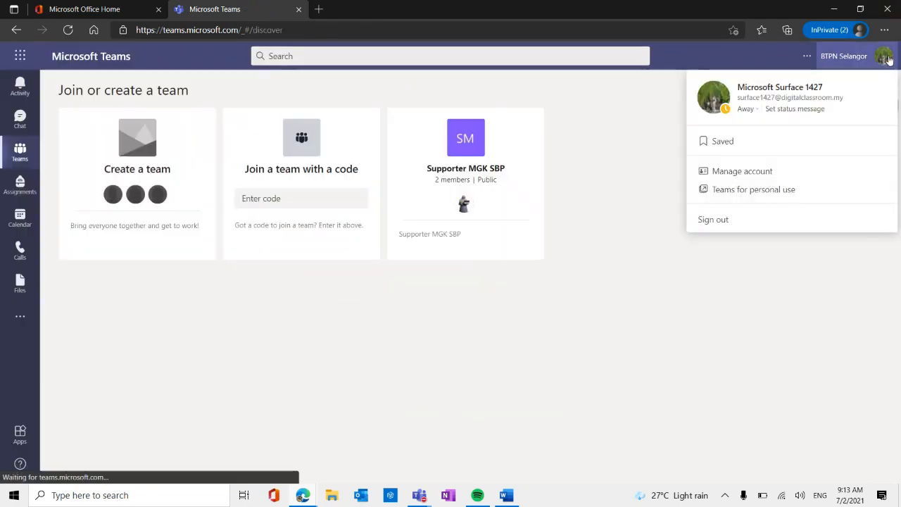
pyautogui.click(805, 160)
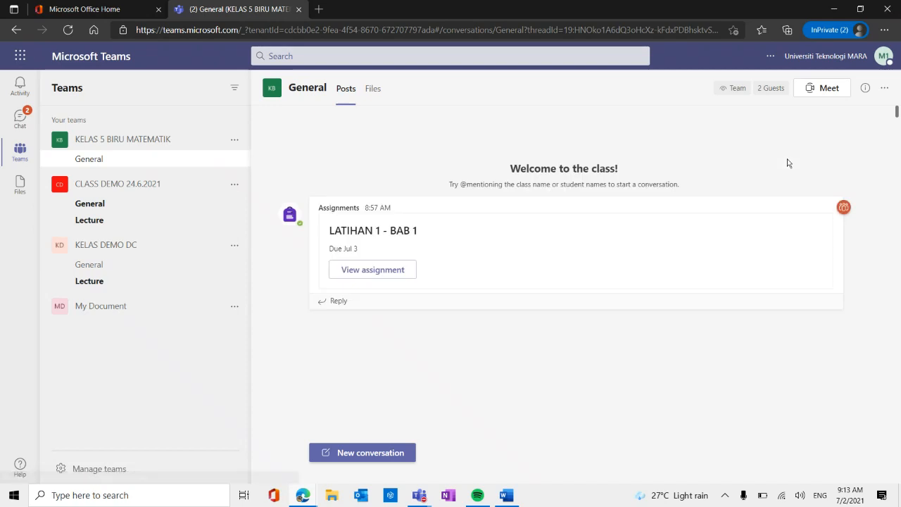
pyautogui.click(123, 203)
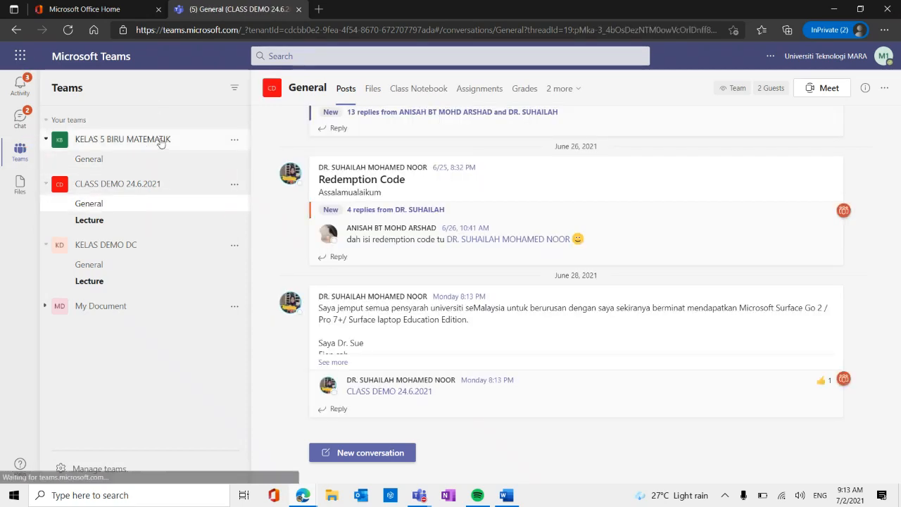
pyautogui.click(156, 141)
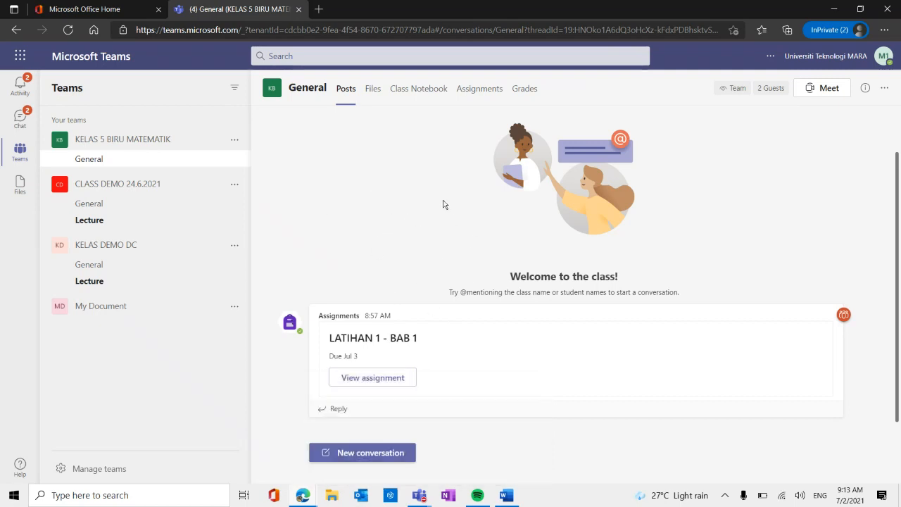
# View the class's assignments as the student and return to the General channel posts.
pyautogui.click(472, 96)
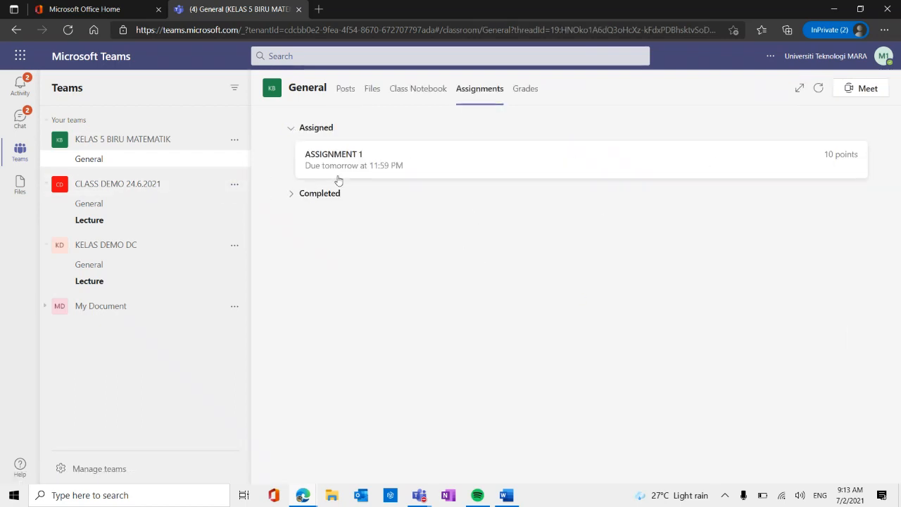
pyautogui.click(113, 162)
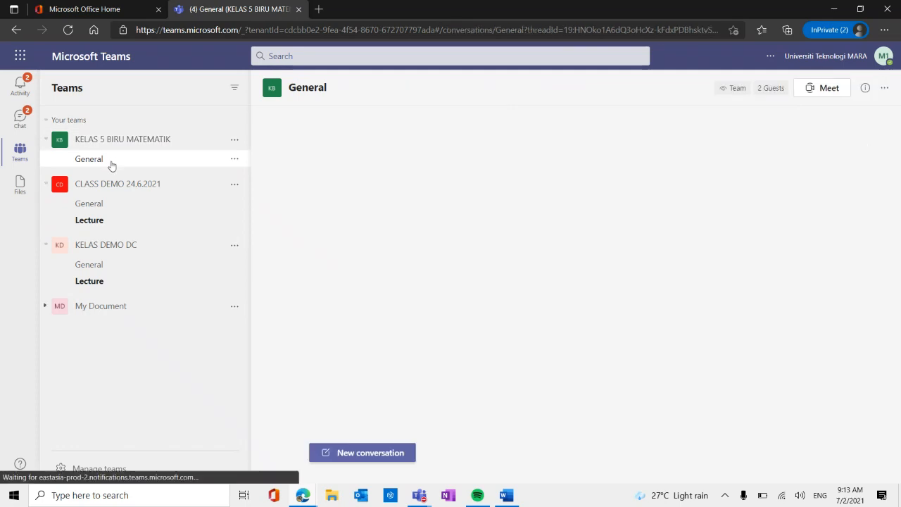
pyautogui.click(138, 143)
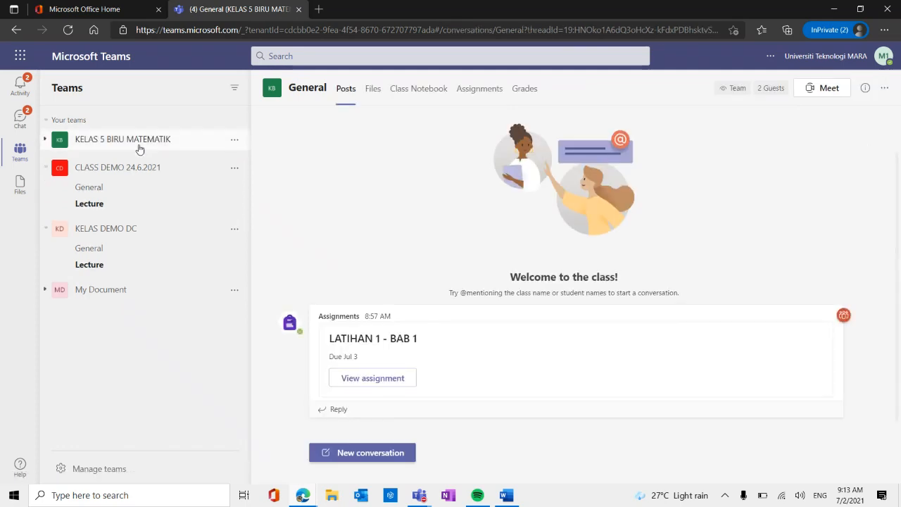
pyautogui.click(139, 147)
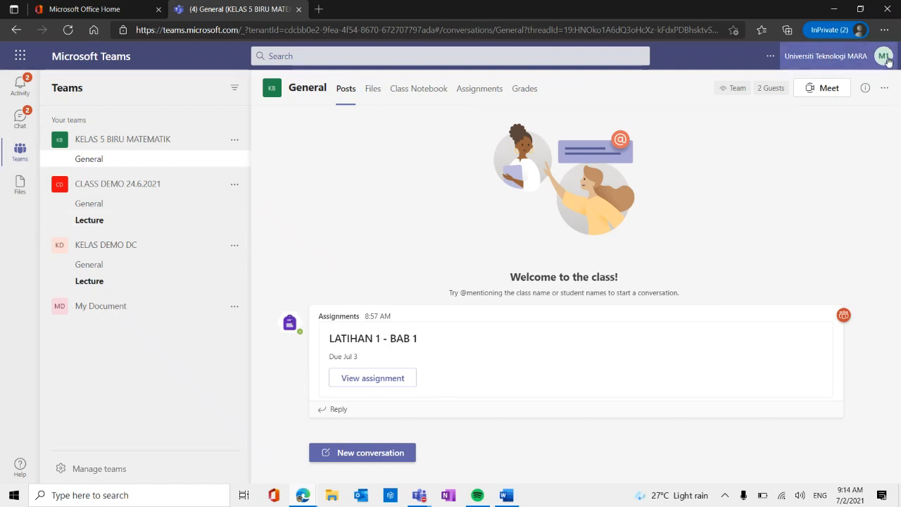
# Sign out of the student account and choose the teacher's staff account for signing in.
pyautogui.click(884, 58)
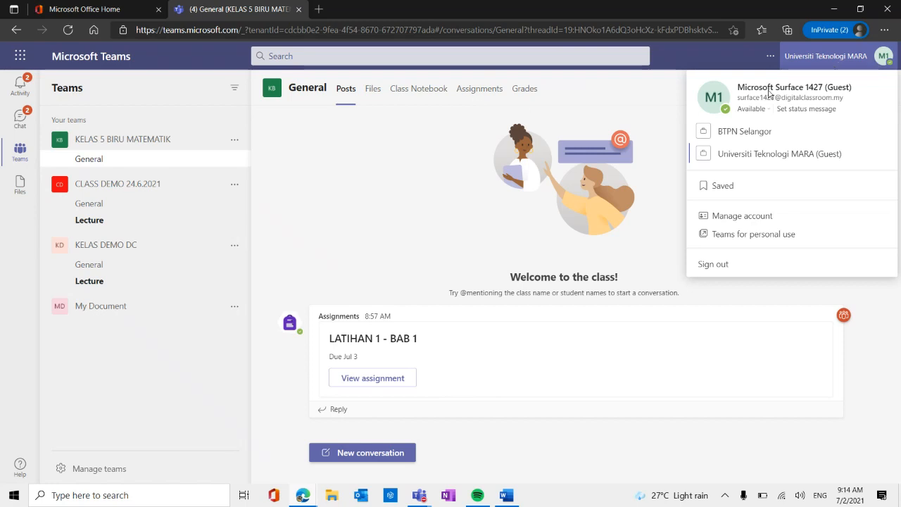
pyautogui.click(714, 264)
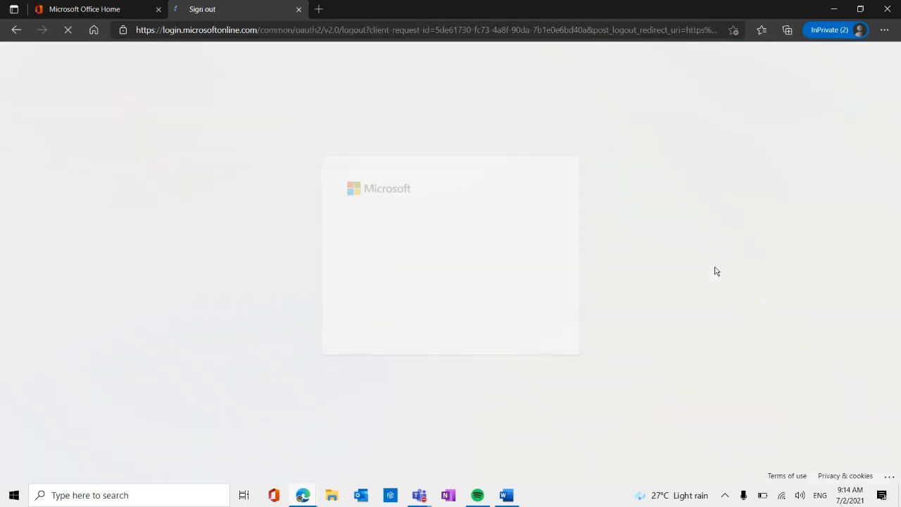
pyautogui.click(426, 269)
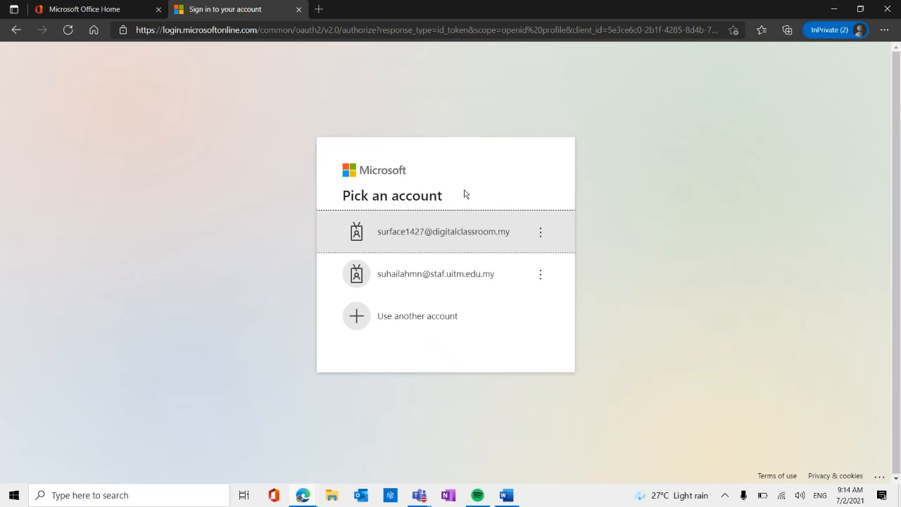
pyautogui.click(462, 275)
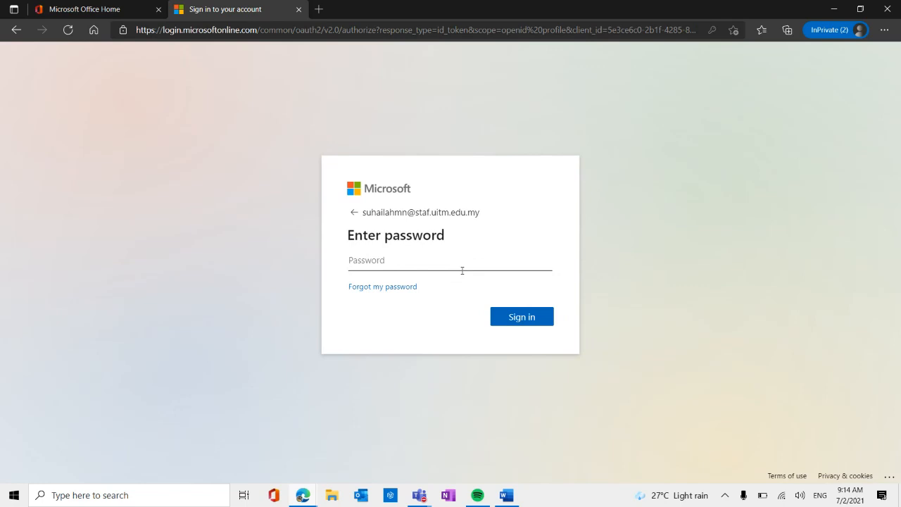
# Try to sign in to the teacher's staff account with its password.
pyautogui.write('••••••••••••')
pyautogui.click(513, 322)
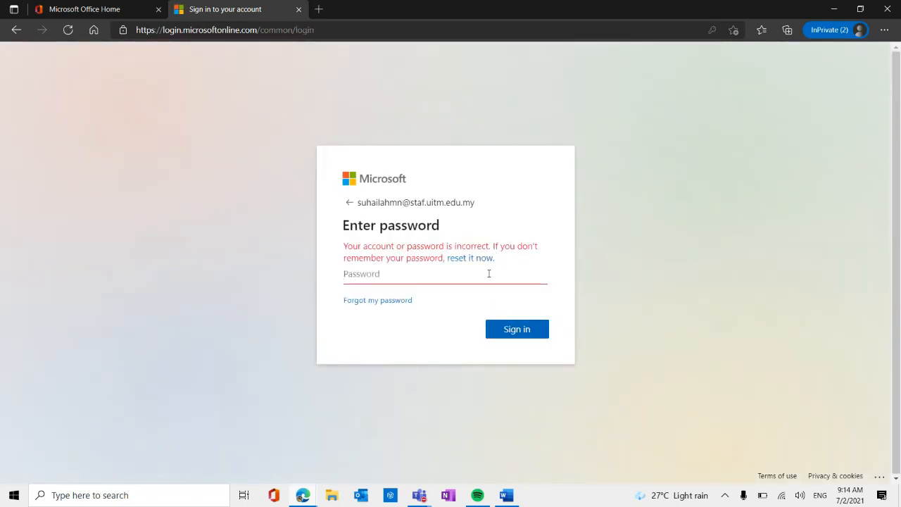
# Re-enter the teacher account's password to sign in, and continue in the Teams web app.
pyautogui.click(489, 274)
pyautogui.write('••••••')
pyautogui.write('••')
pyautogui.click(522, 328)
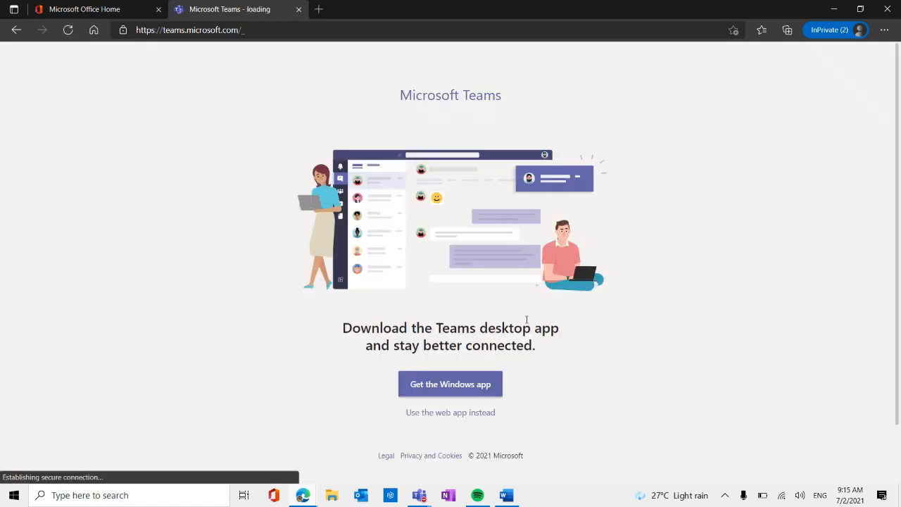
pyautogui.click(450, 413)
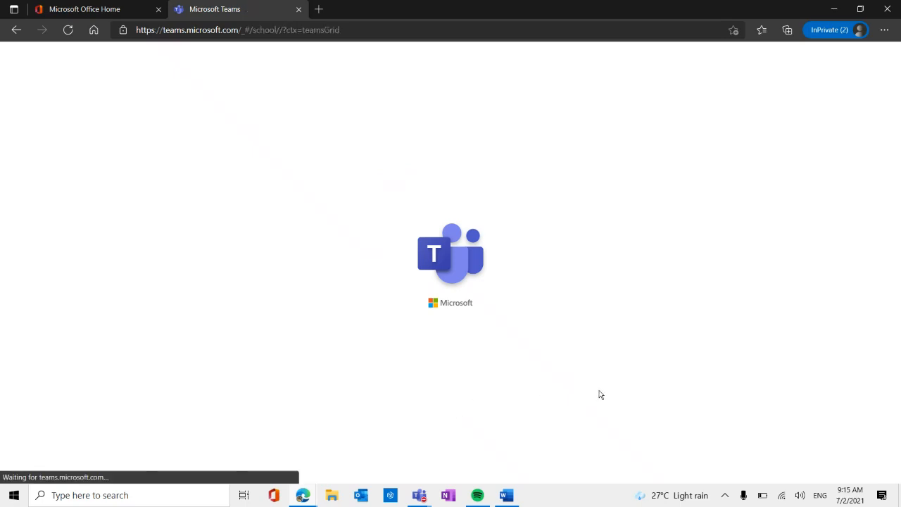
# Open the KELAS 5 BIRU MATEMATIK class and check the student submission status of ASSIGNMENT 1 as the teacher.
pyautogui.scroll(-4, 604, 373)
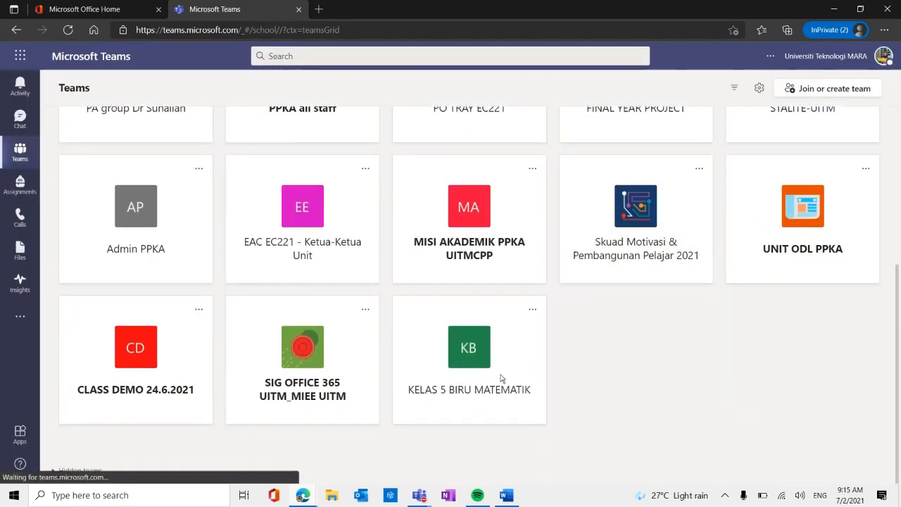
pyautogui.click(479, 364)
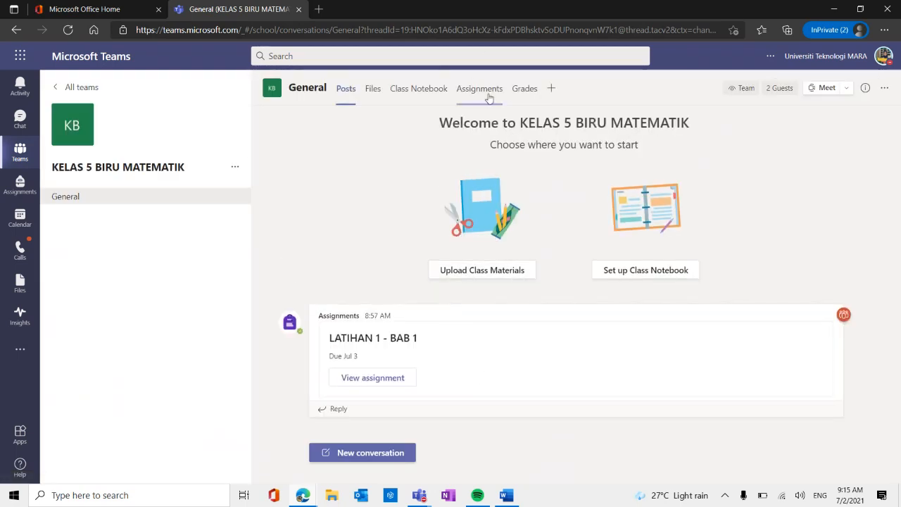
pyautogui.click(489, 96)
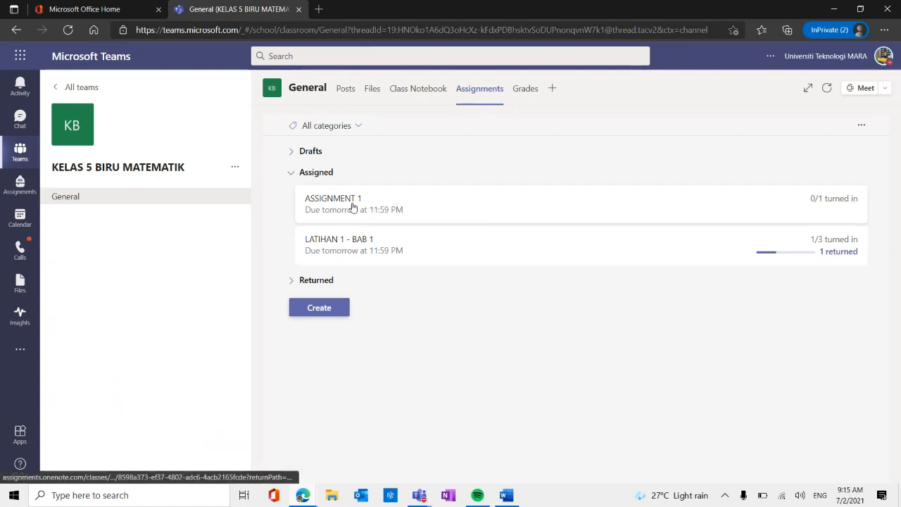
pyautogui.click(348, 207)
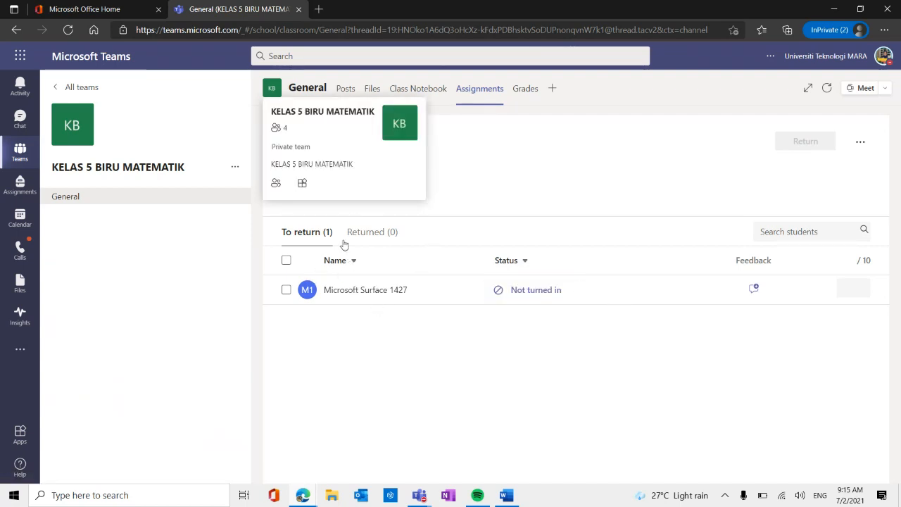
pyautogui.click(80, 203)
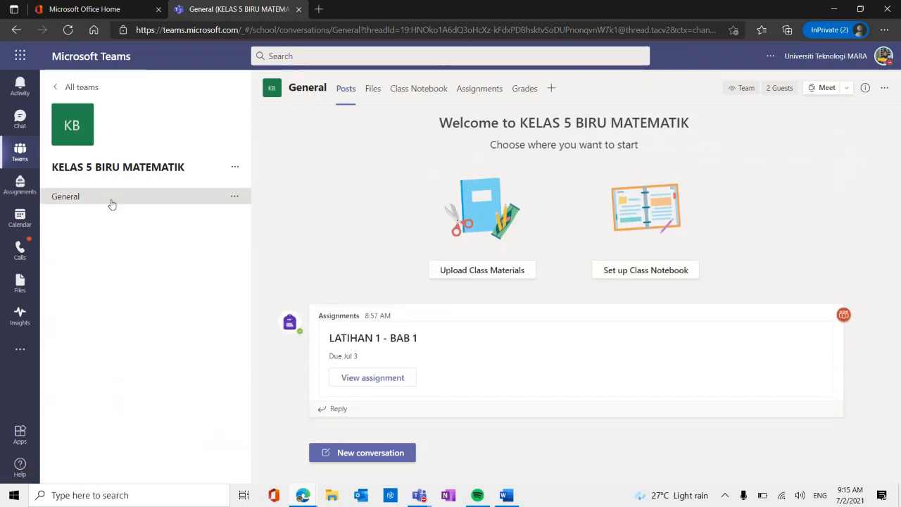
pyautogui.click(459, 89)
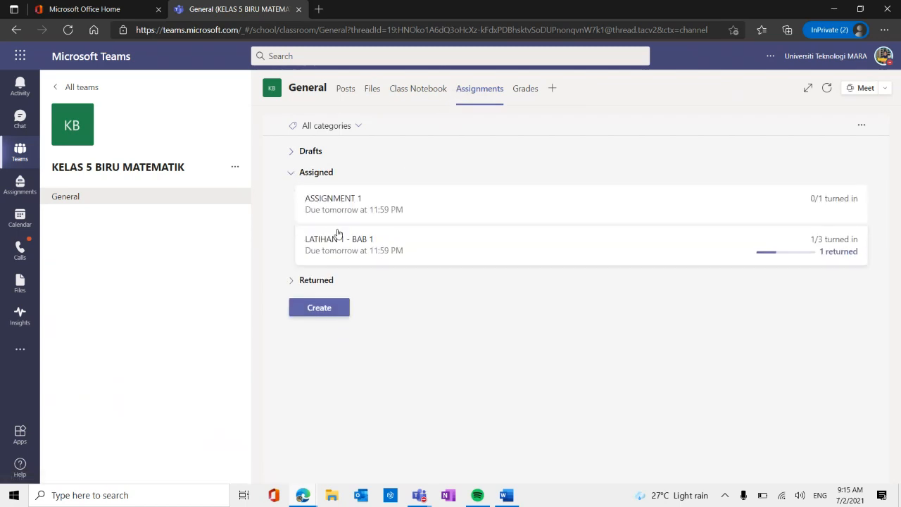
pyautogui.click(441, 218)
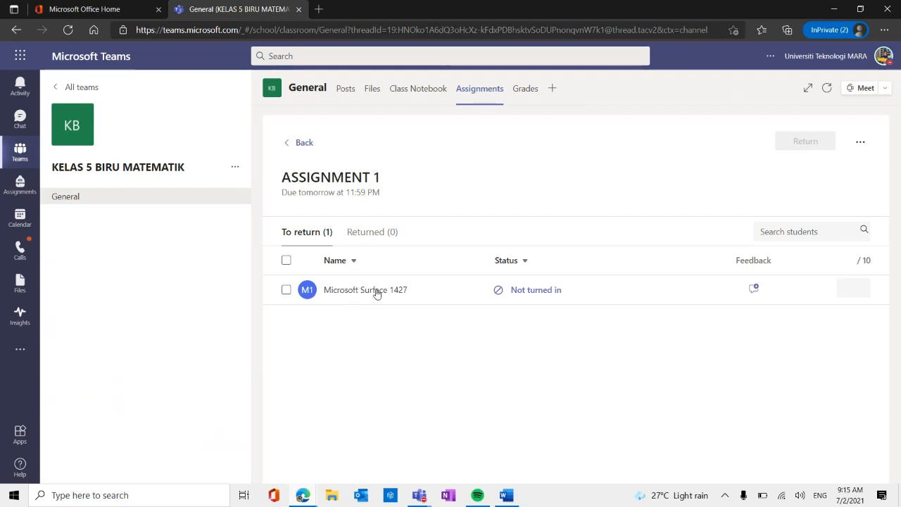
# Sign out of the teacher's account and choose the student account for signing in.
pyautogui.click(883, 56)
pyautogui.click(736, 286)
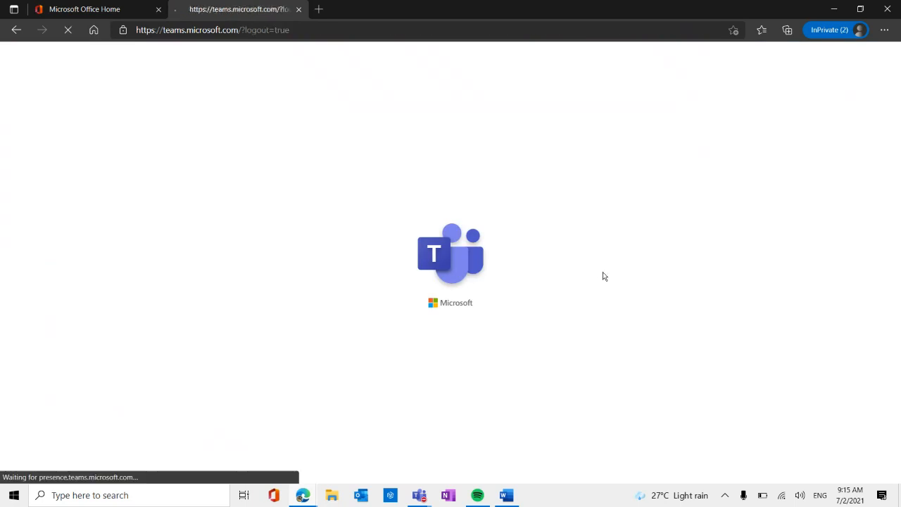
pyautogui.click(455, 283)
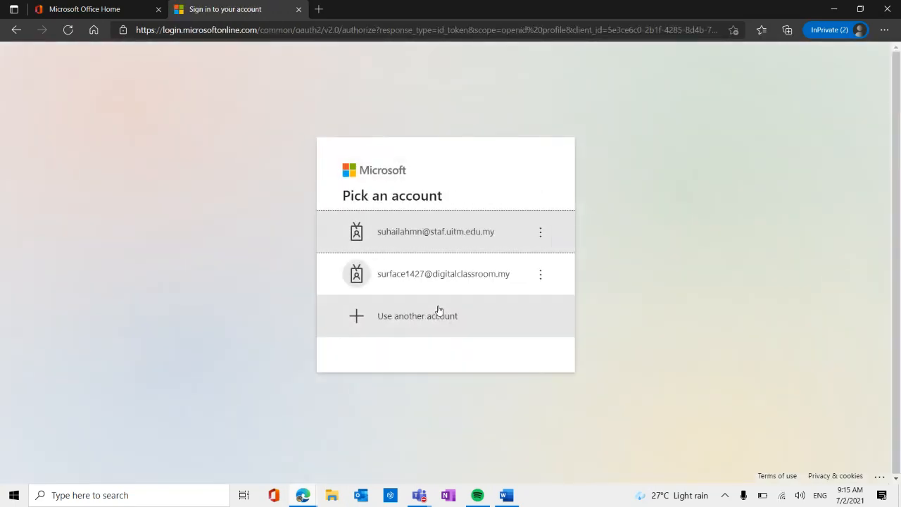
pyautogui.click(454, 277)
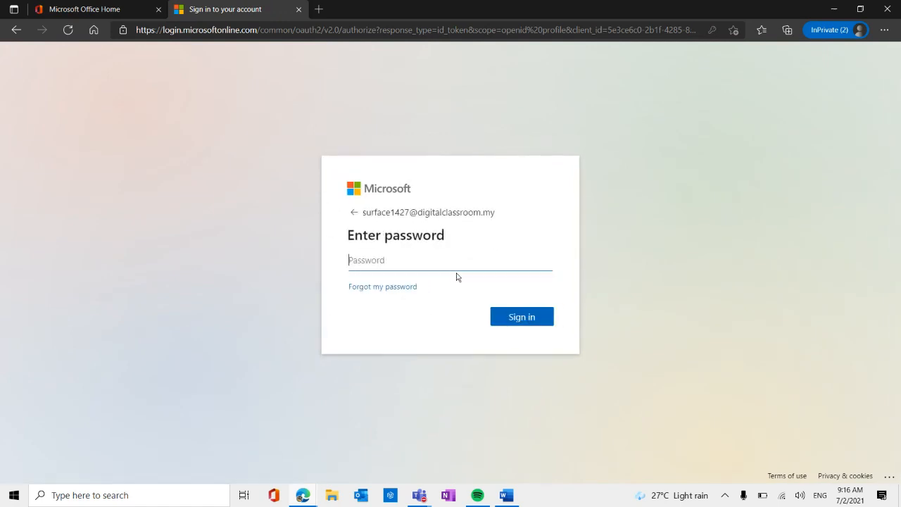
# Enter the student account's password to sign in, and continue in the Teams web app.
pyautogui.write('•')
pyautogui.press('BackSpace')
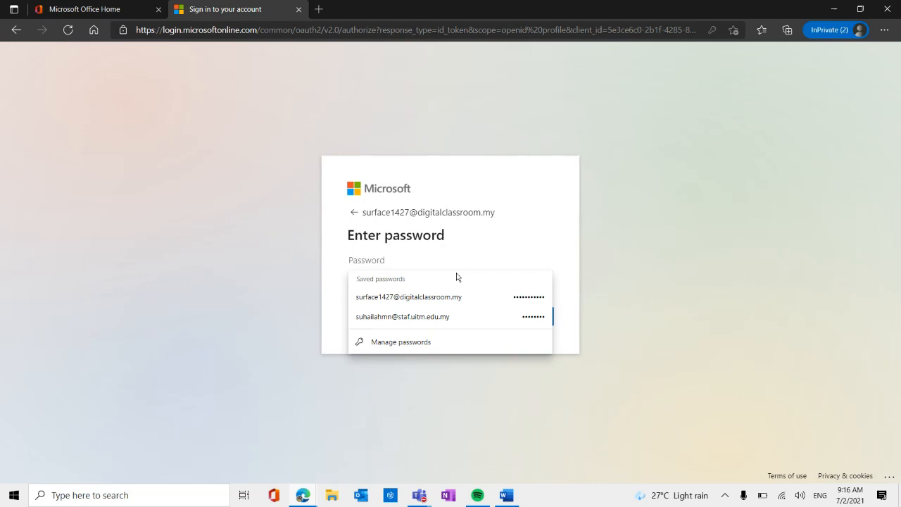
pyautogui.write('•')
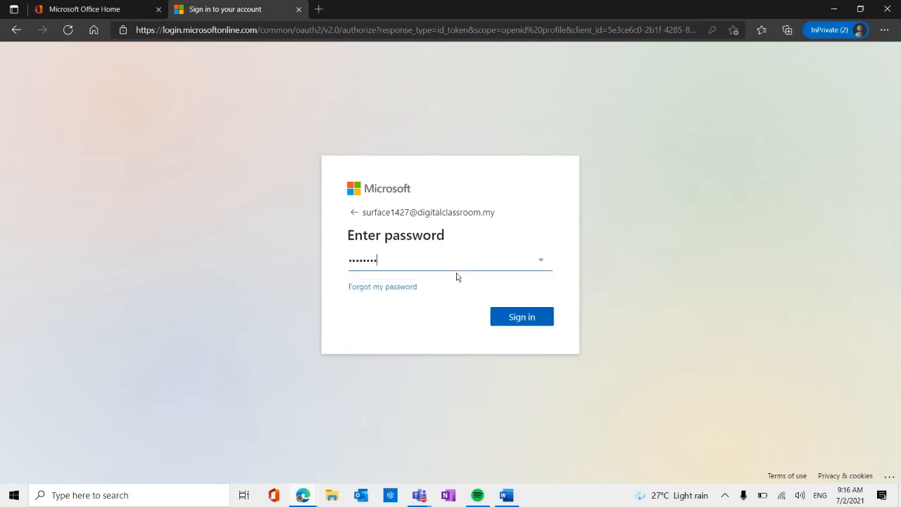
pyautogui.click(529, 318)
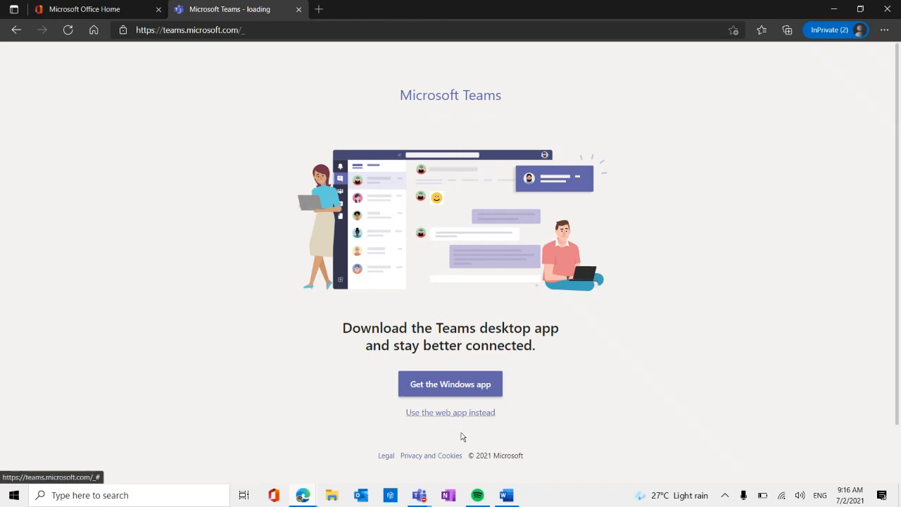
pyautogui.click(476, 413)
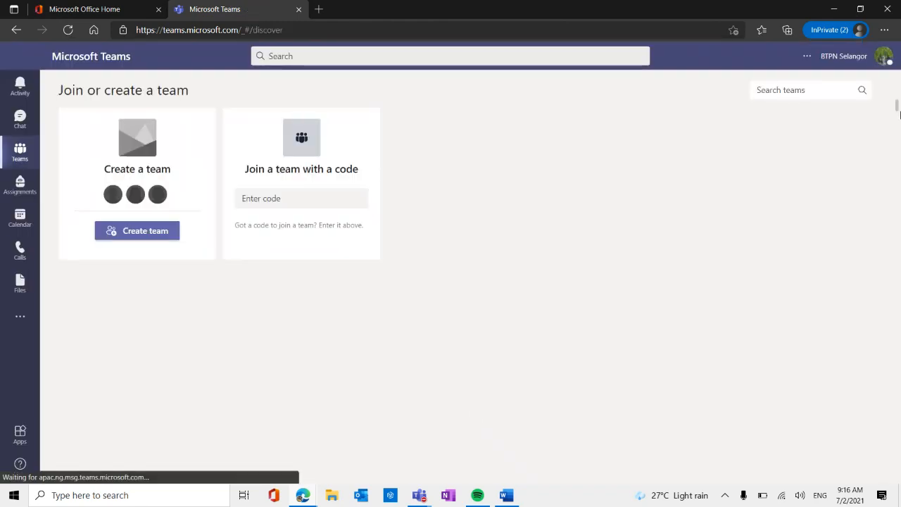
# Switch to the Universiti Teknologi MARA guest organisation and show the assignments of the KELAS 5 BIRU MATEMATIK class.
pyautogui.click(883, 56)
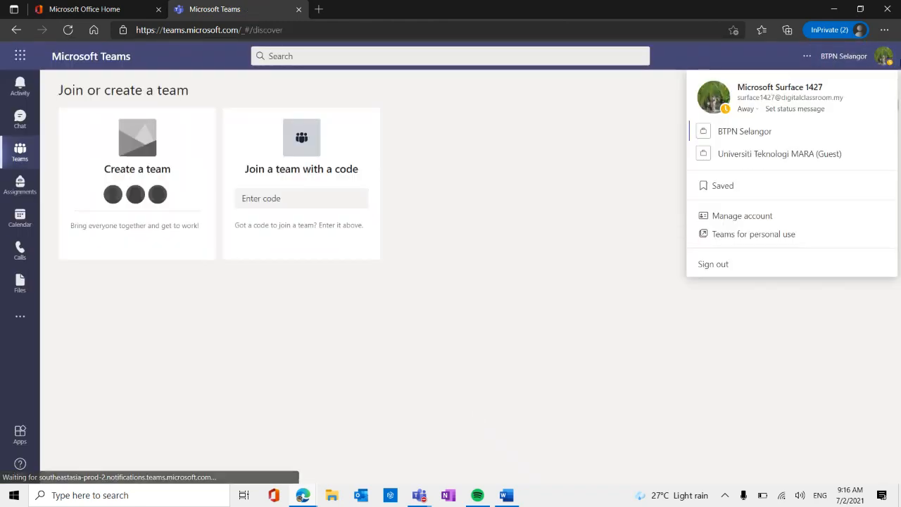
pyautogui.click(762, 153)
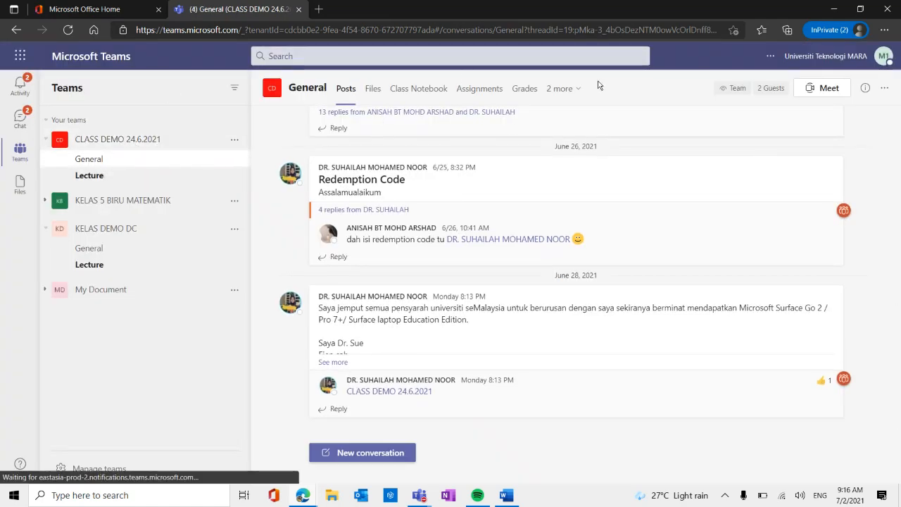
pyautogui.click(480, 90)
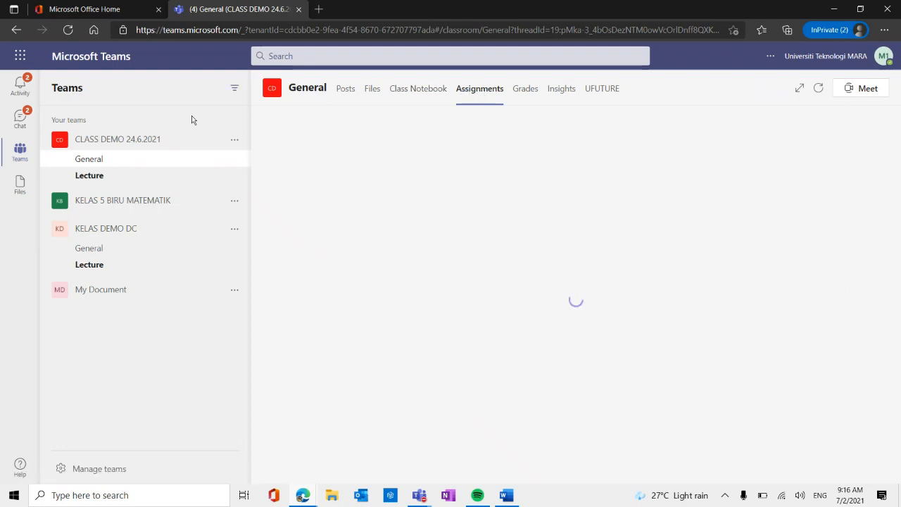
pyautogui.click(147, 200)
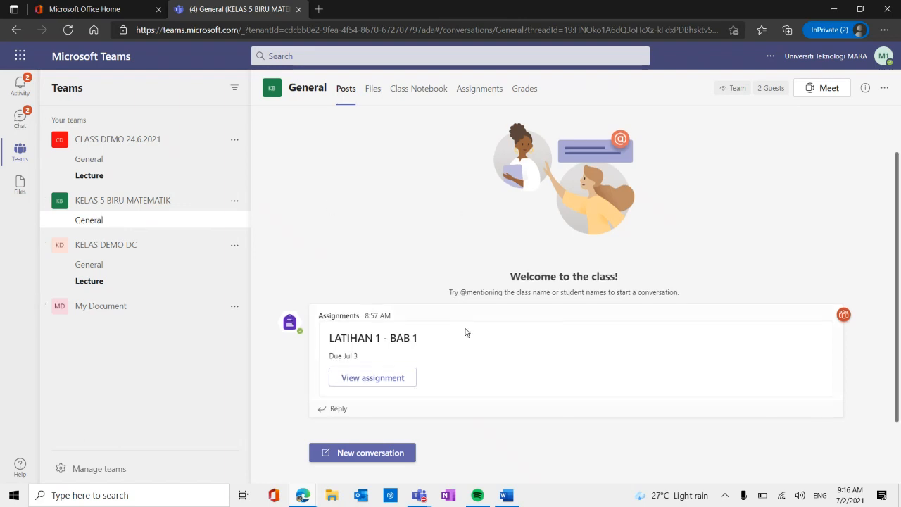
pyautogui.click(475, 95)
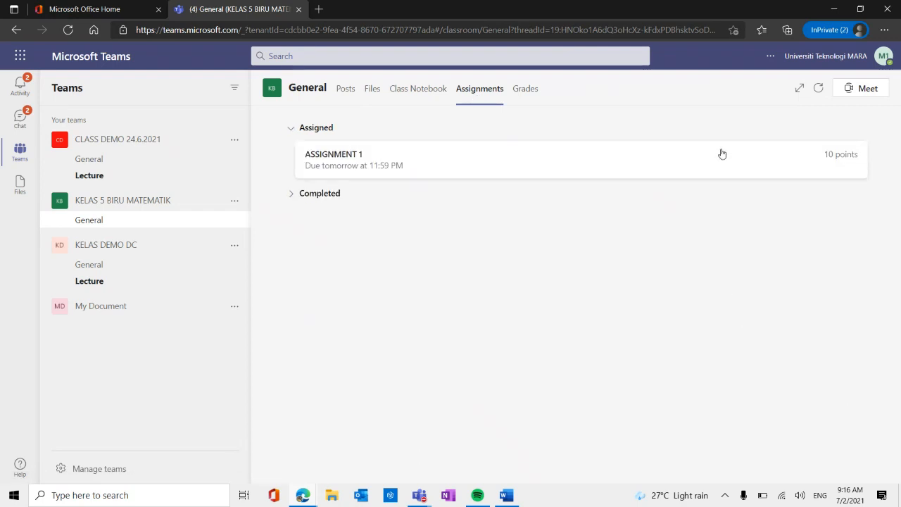
# Open ASSIGNMENT 1 and view its reference file ASSIGNMENT 1.pdf, closing the preview when done.
pyautogui.click(340, 163)
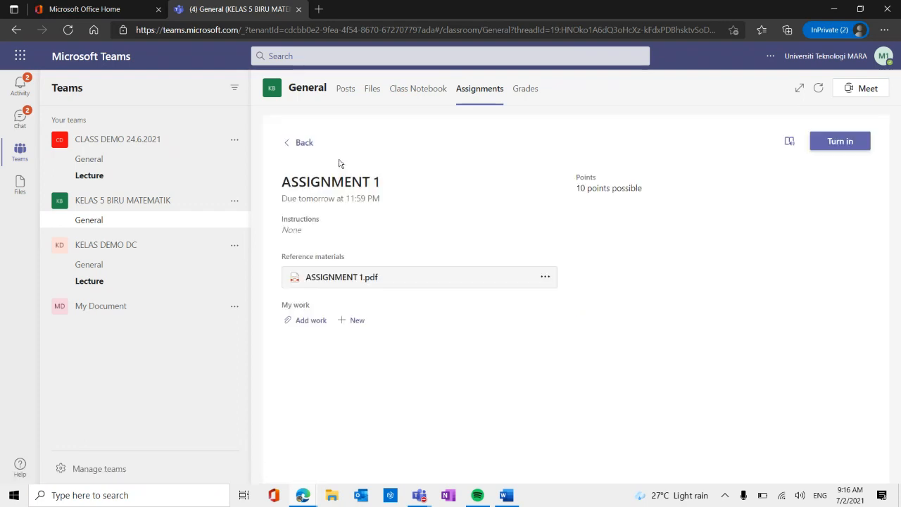
pyautogui.click(348, 281)
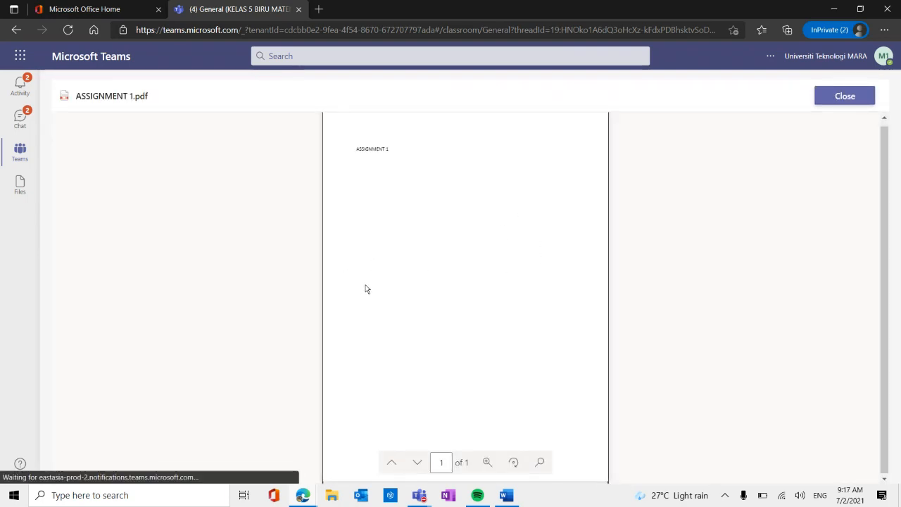
pyautogui.click(846, 96)
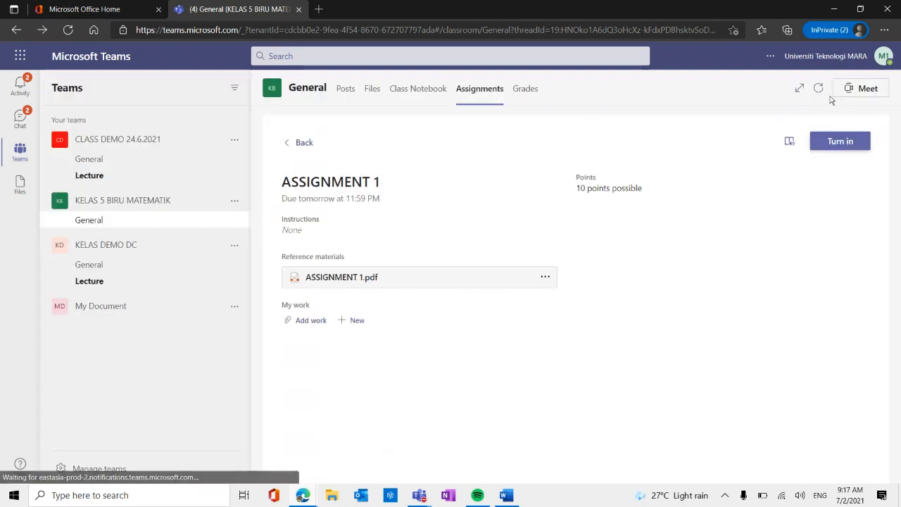
# Attach ASSIGNMENT 1.pdf from the device's Desktop as the student's work and turn in the assignment.
pyautogui.click(316, 325)
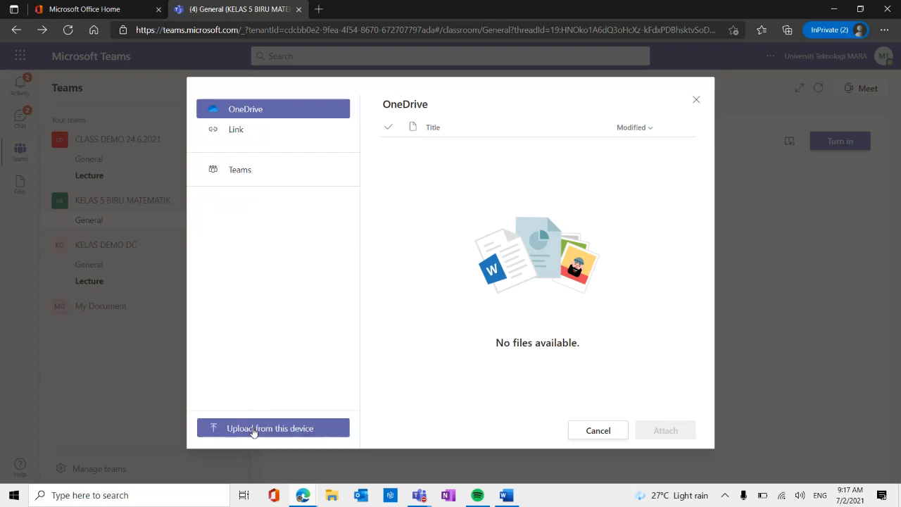
pyautogui.click(253, 430)
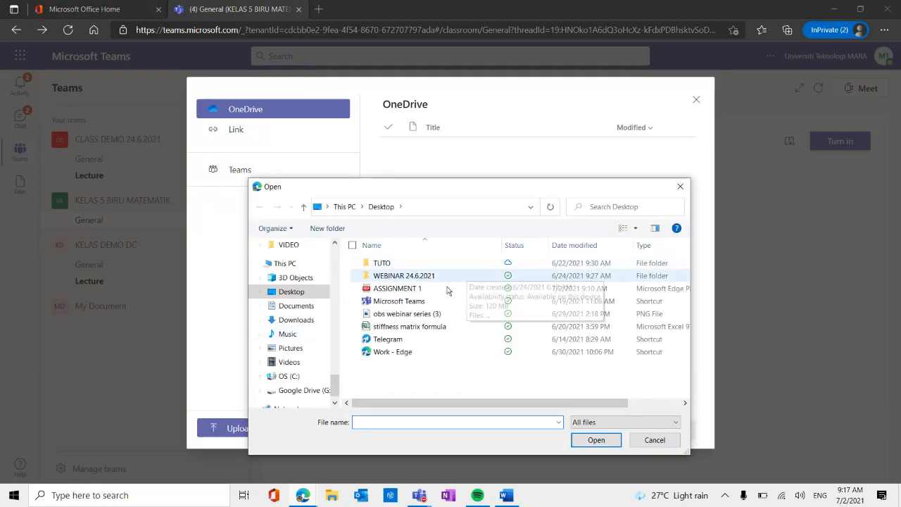
pyautogui.click(412, 295)
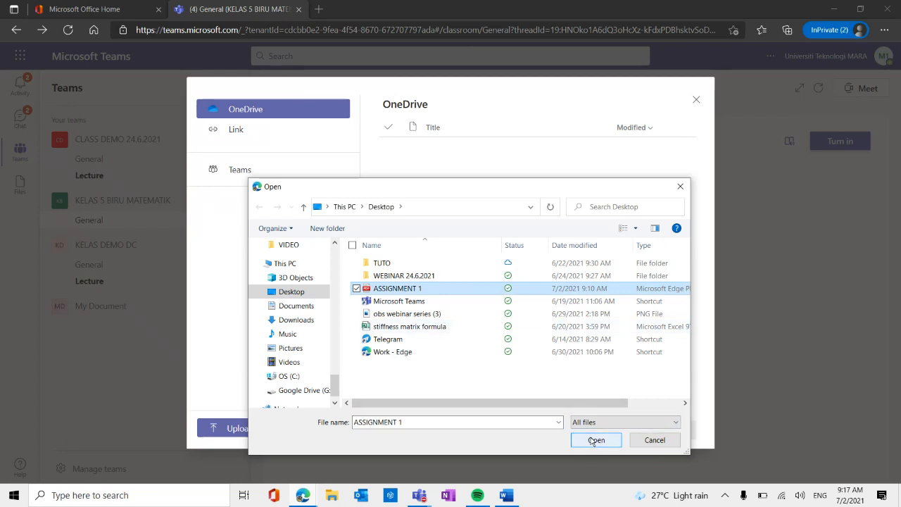
pyautogui.click(595, 440)
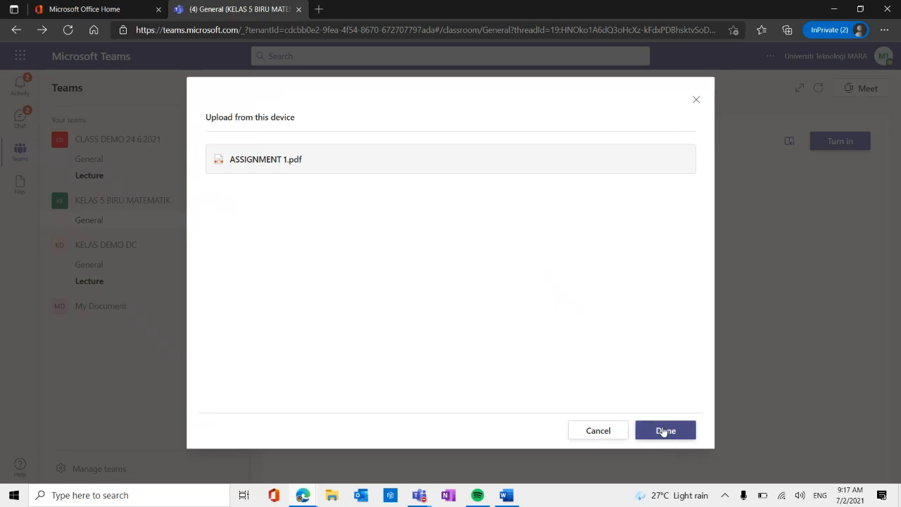
pyautogui.click(664, 431)
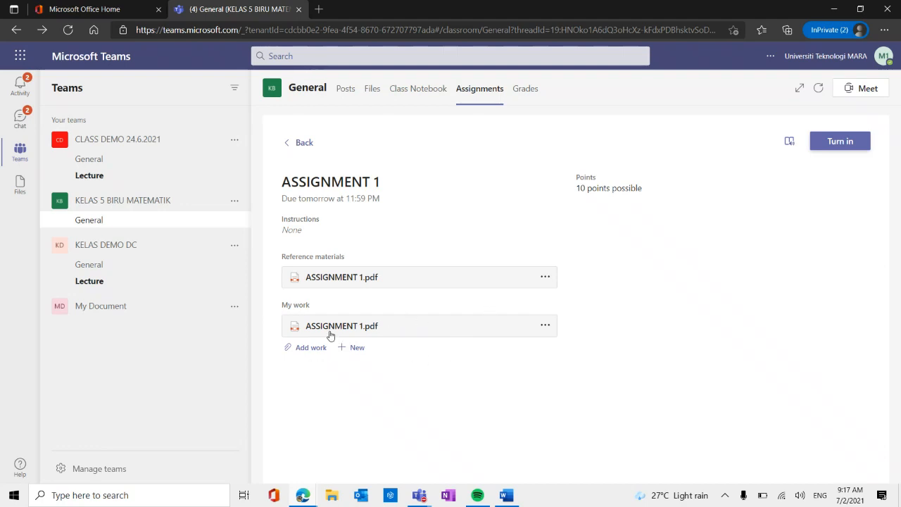
pyautogui.click(834, 143)
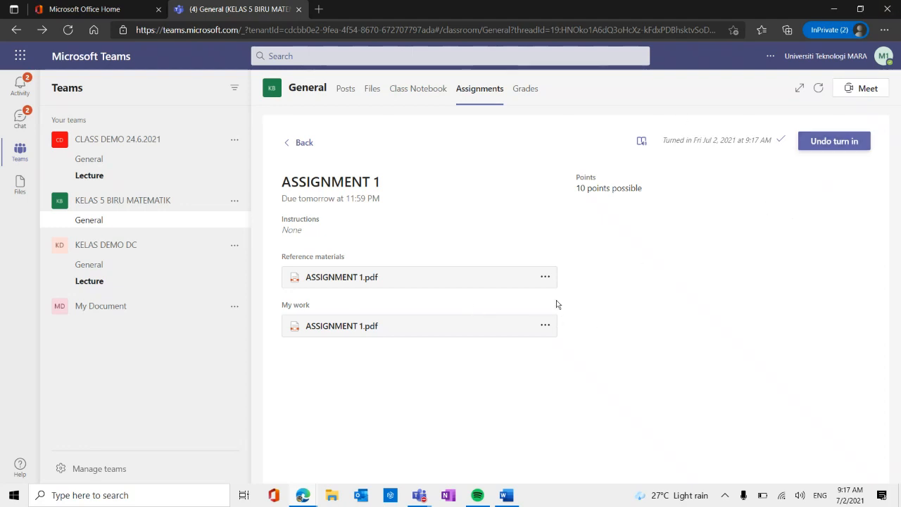
# Sign out of the student account in Teams.
pyautogui.click(884, 58)
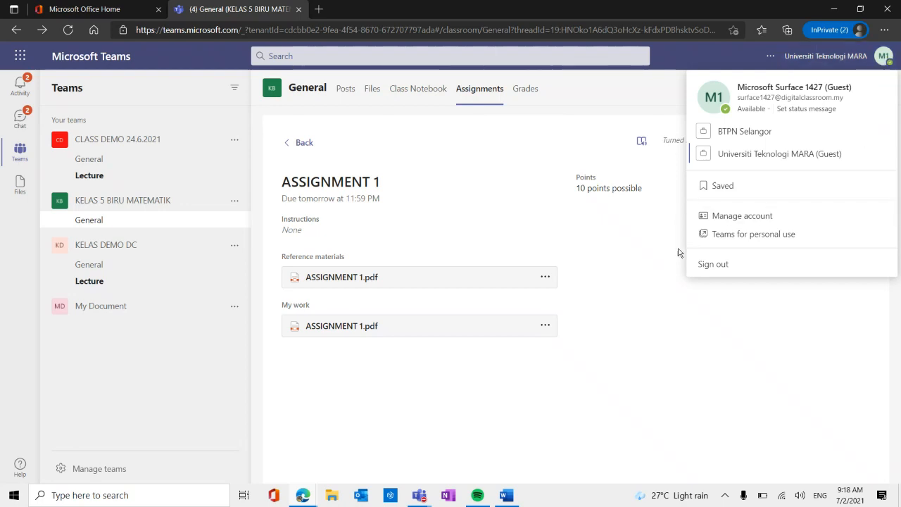
pyautogui.click(713, 264)
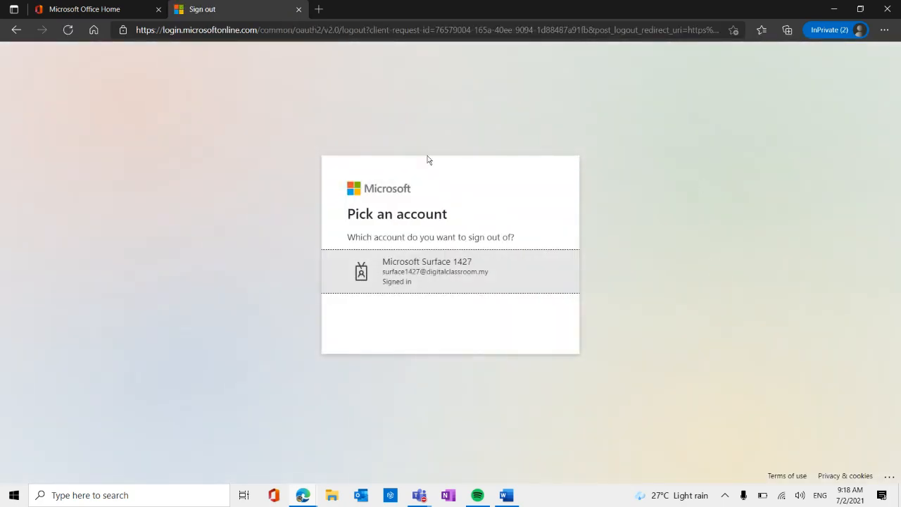
pyautogui.click(427, 283)
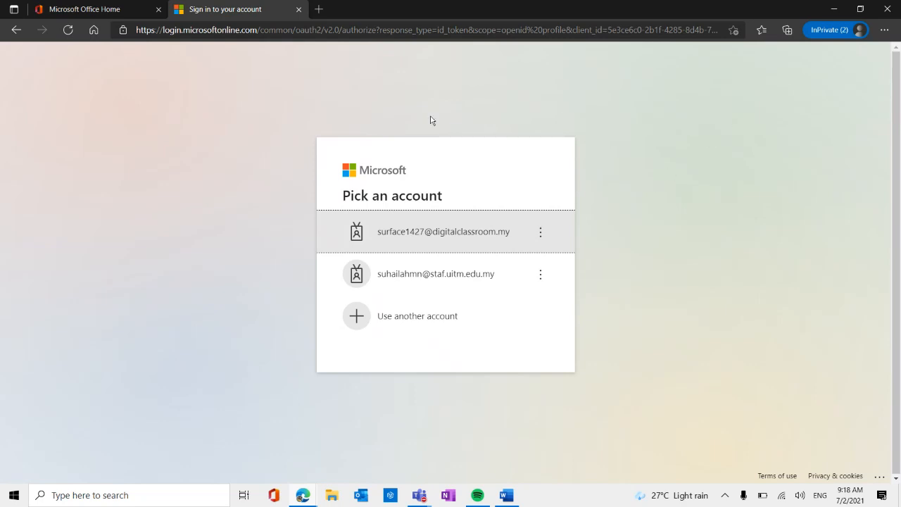
# Load the office.com website in the current browser tab.
pyautogui.click(469, 32)
pyautogui.write('o')
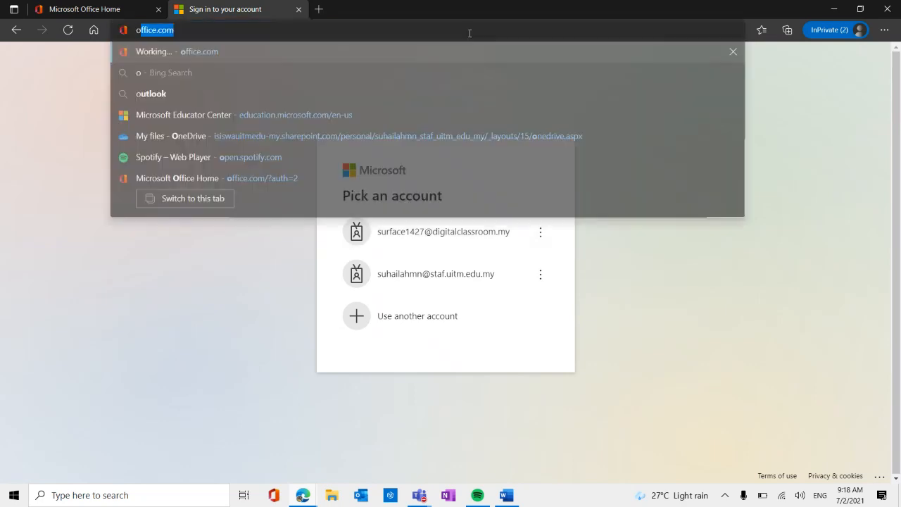
pyautogui.write('ffi')
pyautogui.press('Return')
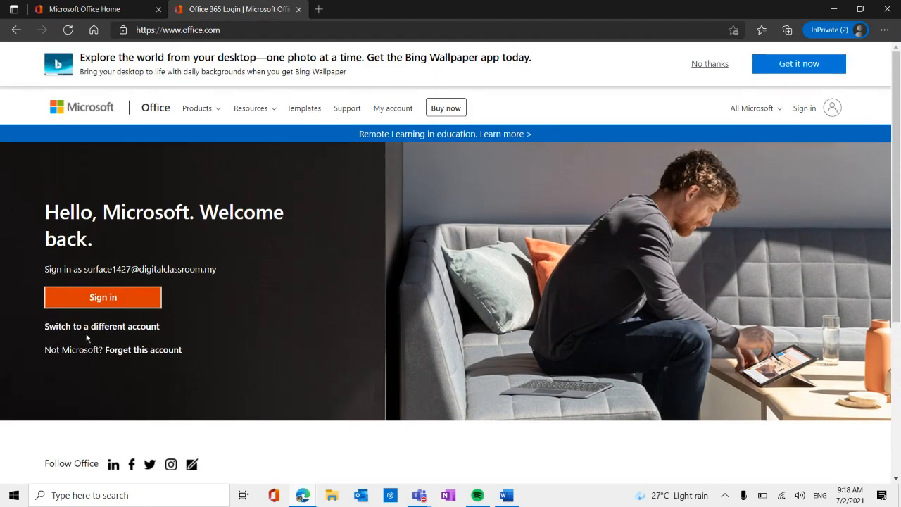
# Sign in to Office with the remembered student account by entering its password, and open SharePoint, dismissing the welcome tour.
pyautogui.click(123, 307)
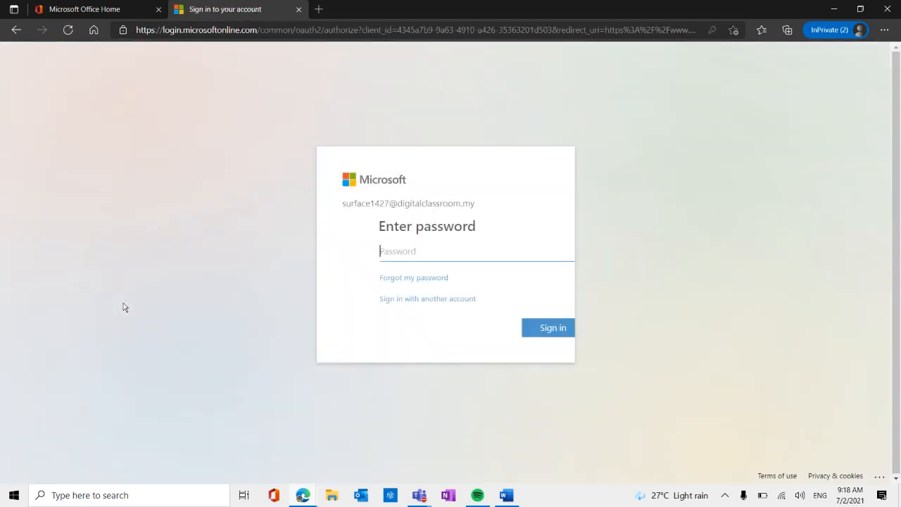
pyautogui.click(390, 252)
pyautogui.write('•')
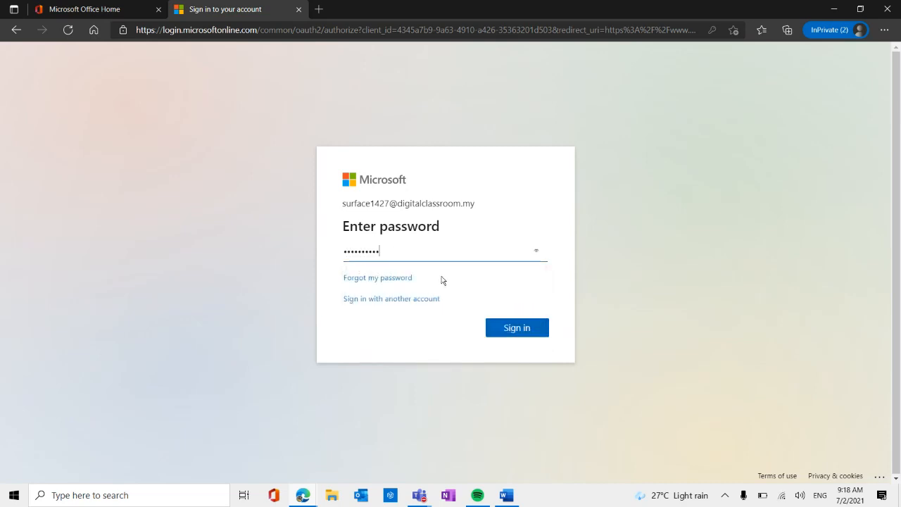
pyautogui.click(516, 329)
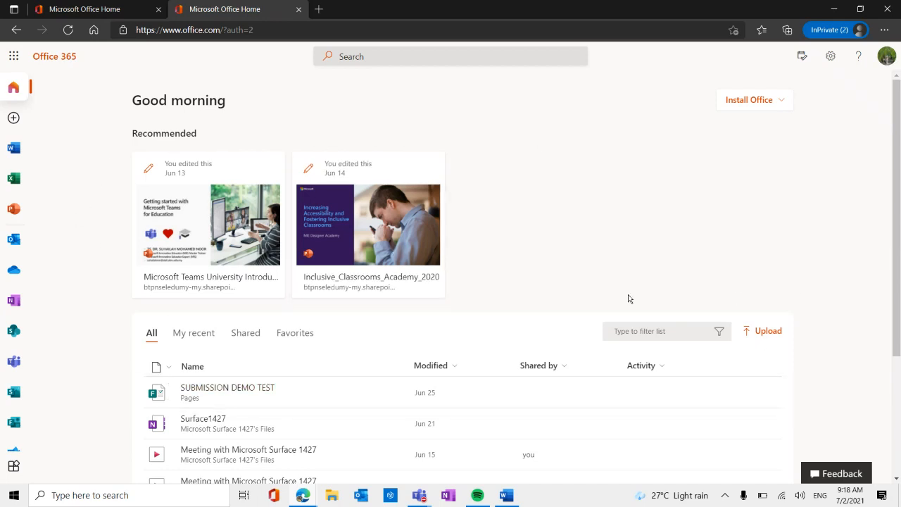
pyautogui.click(15, 331)
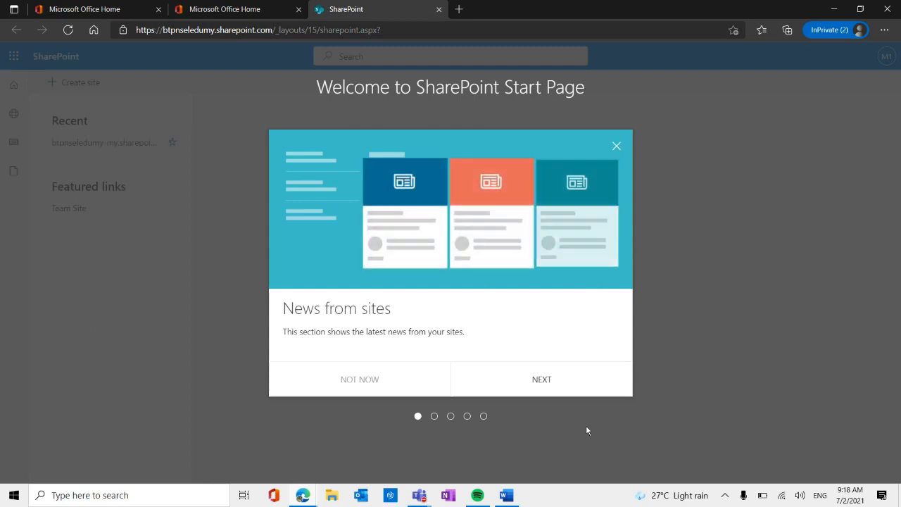
pyautogui.click(360, 379)
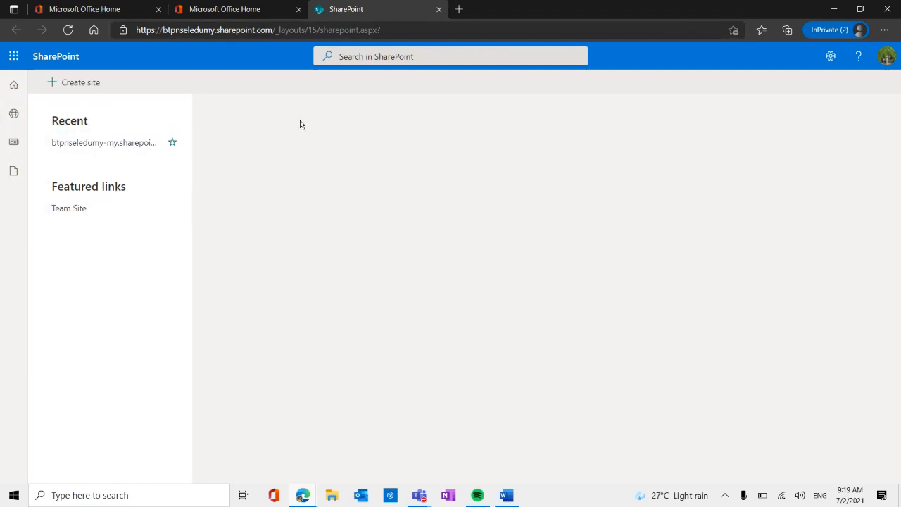
# Sign out of the student account in SharePoint and reload office.com, closing the spare Microsoft Office Home tab.
pyautogui.click(885, 61)
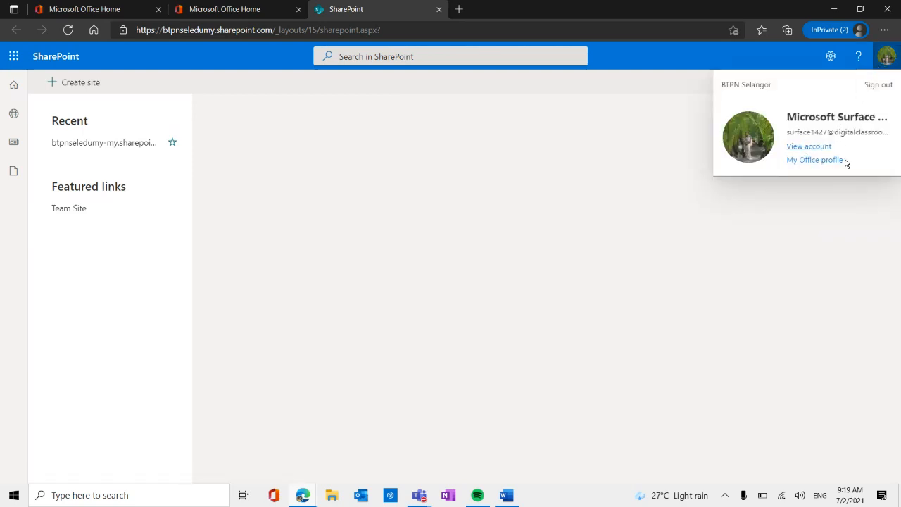
pyautogui.click(879, 88)
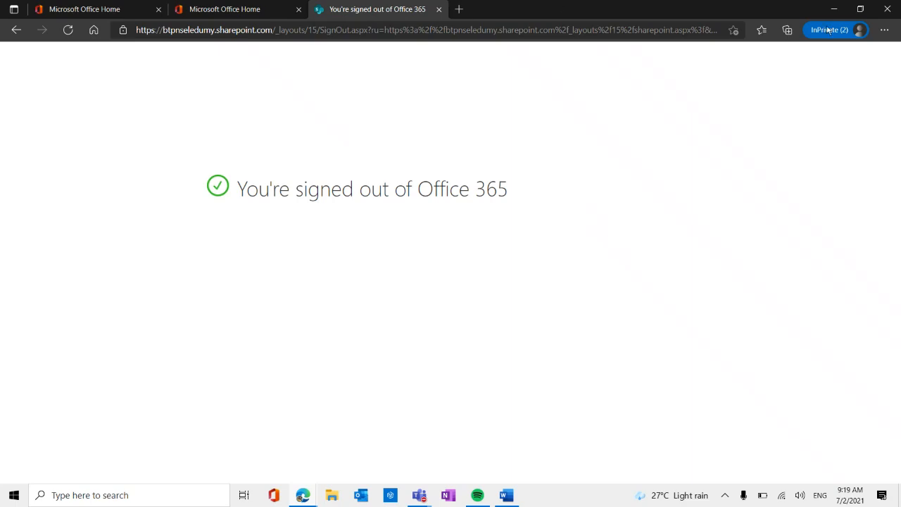
pyautogui.click(567, 32)
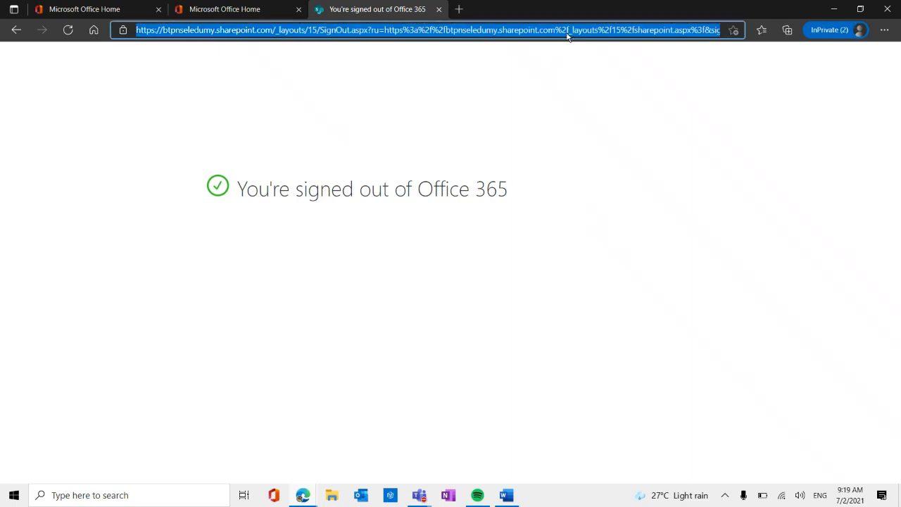
pyautogui.write('off')
pyautogui.press('Return')
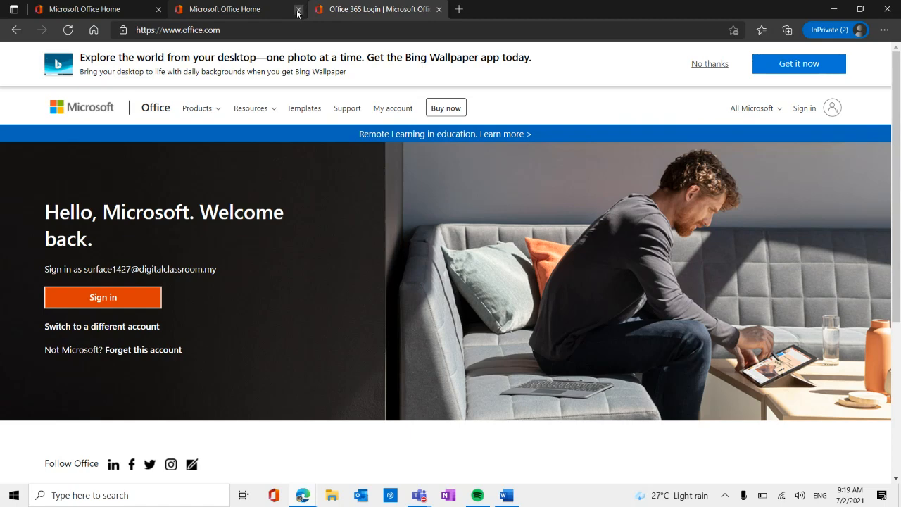
pyautogui.click(298, 10)
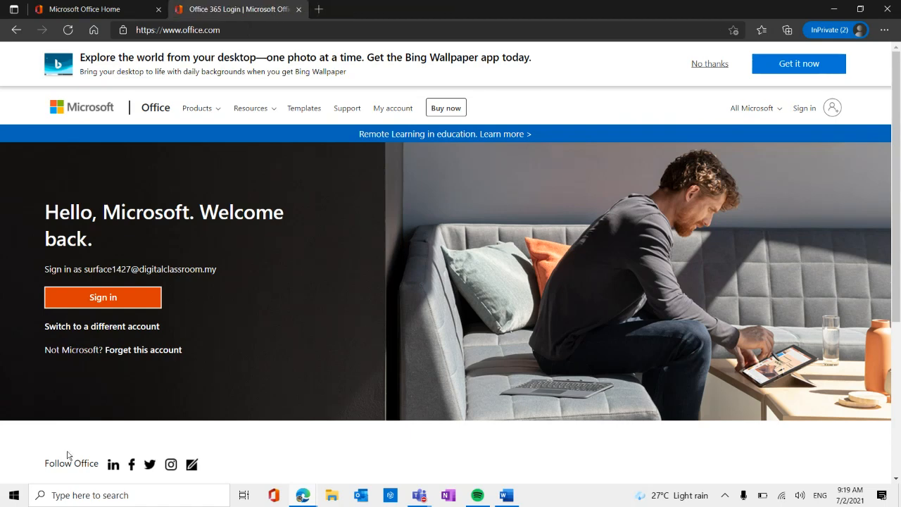
# Switch to a different account and sign in with the teacher's email address and account password.
pyautogui.click(118, 327)
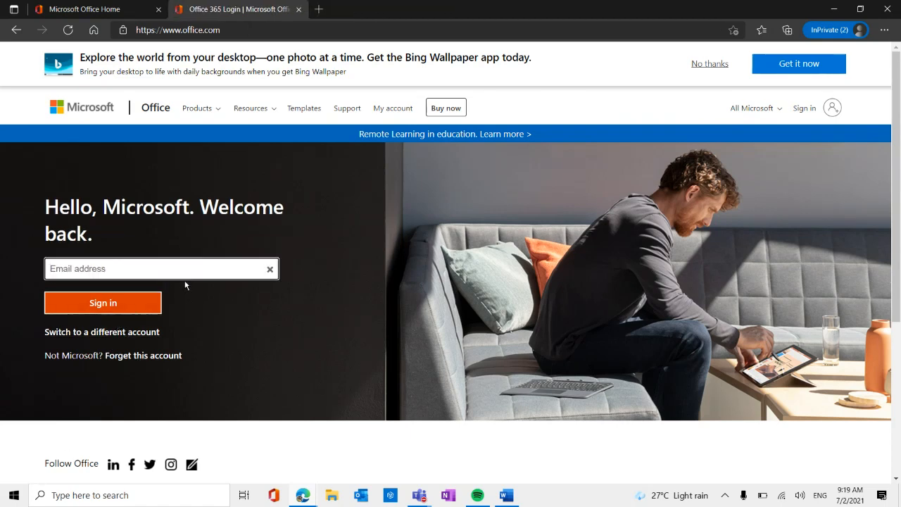
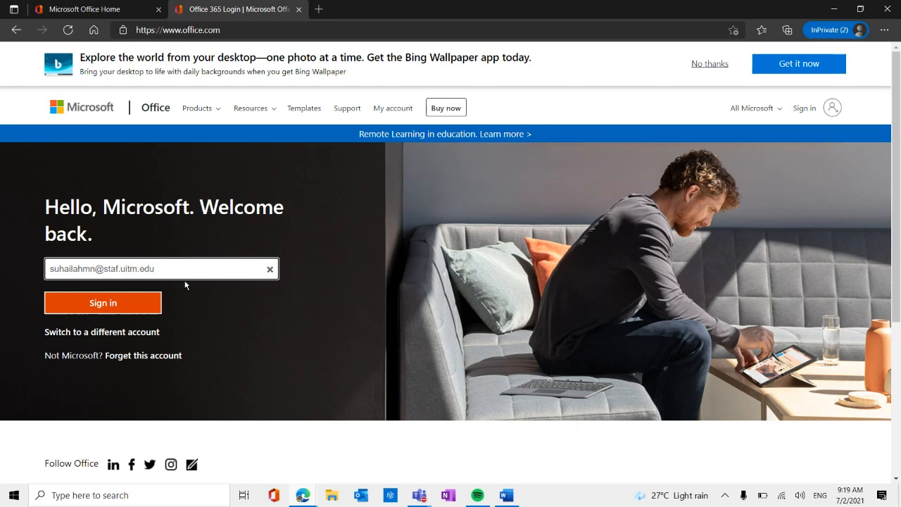
pyautogui.click(144, 301)
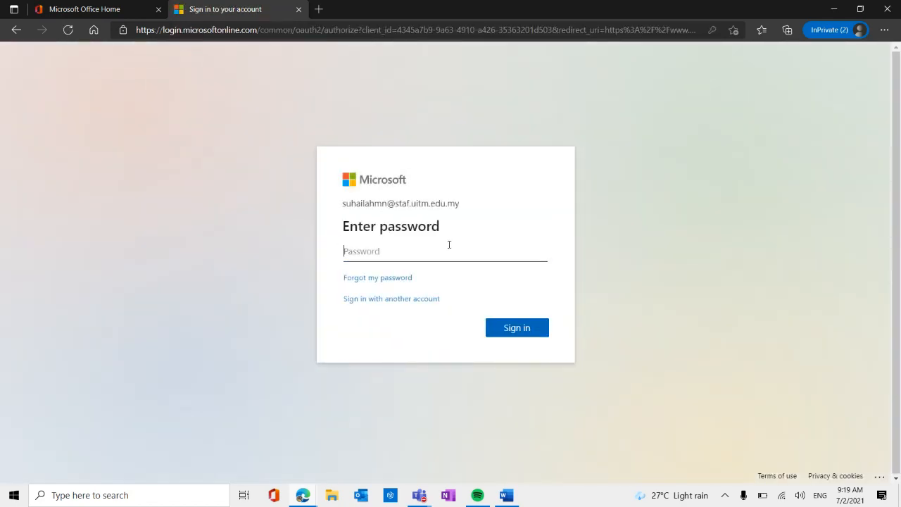
pyautogui.write('*')
pyautogui.click(524, 329)
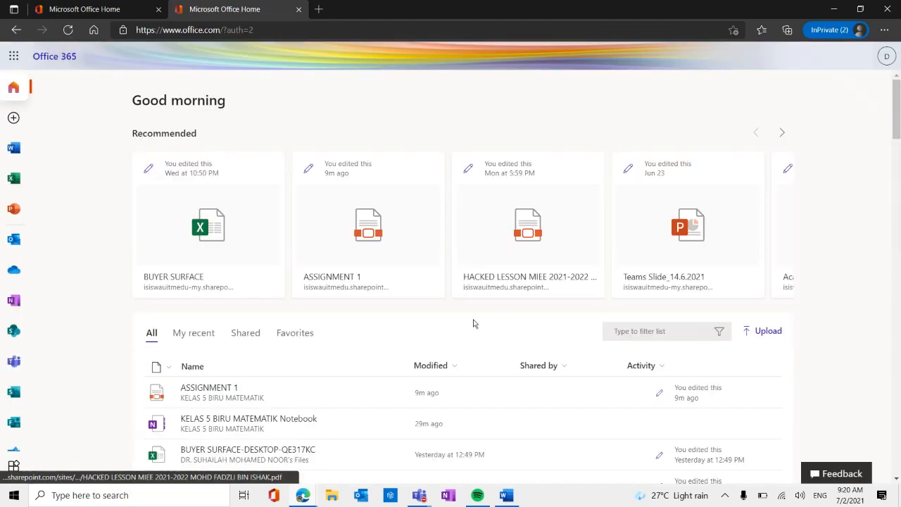
# Open SharePoint and look through the frequent and suggested sites and the full list of recent sites.
pyautogui.click(15, 340)
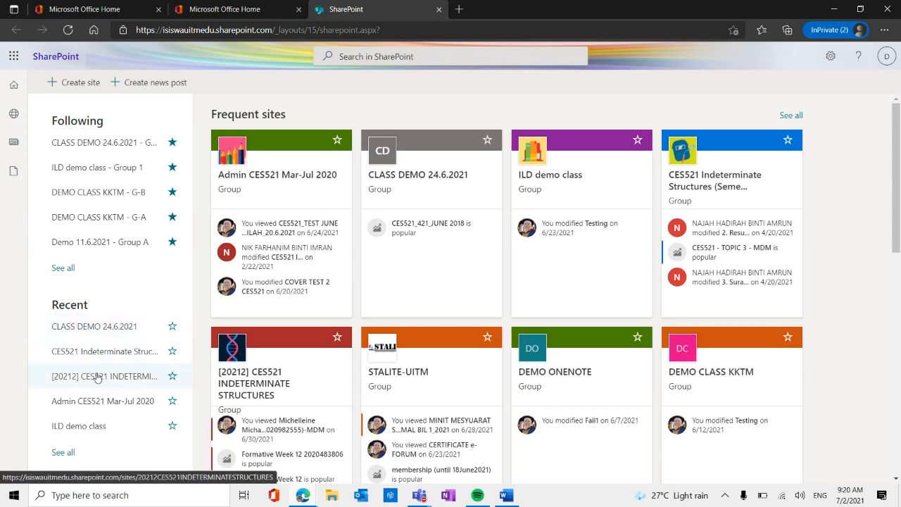
pyautogui.scroll(-1, 66, 423)
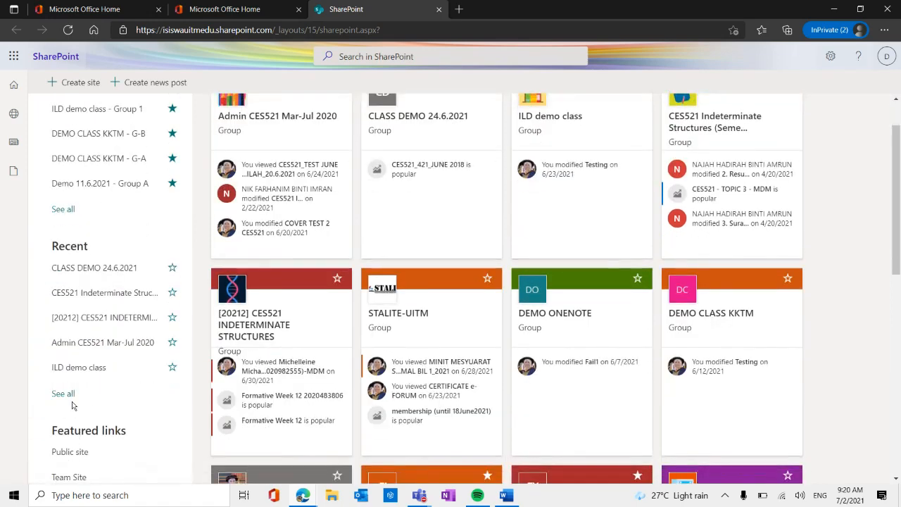
pyautogui.scroll(-3, 124, 446)
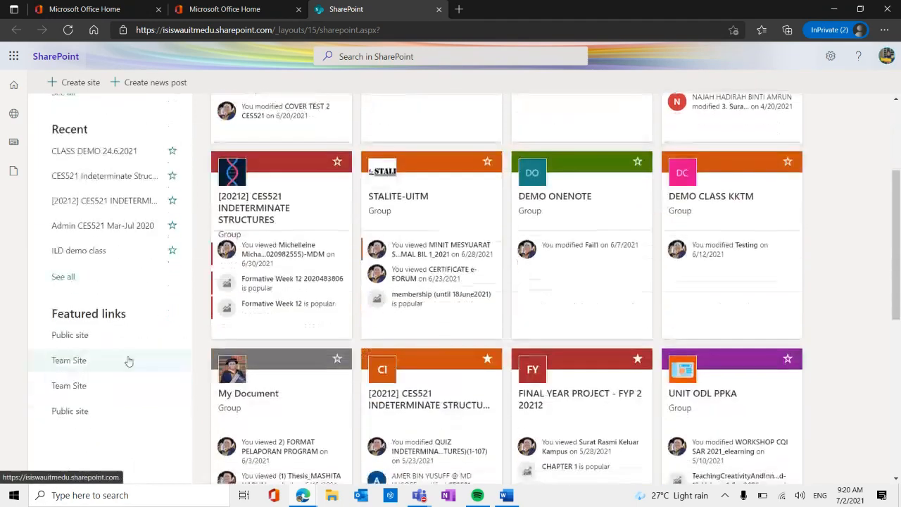
pyautogui.scroll(-3, 469, 339)
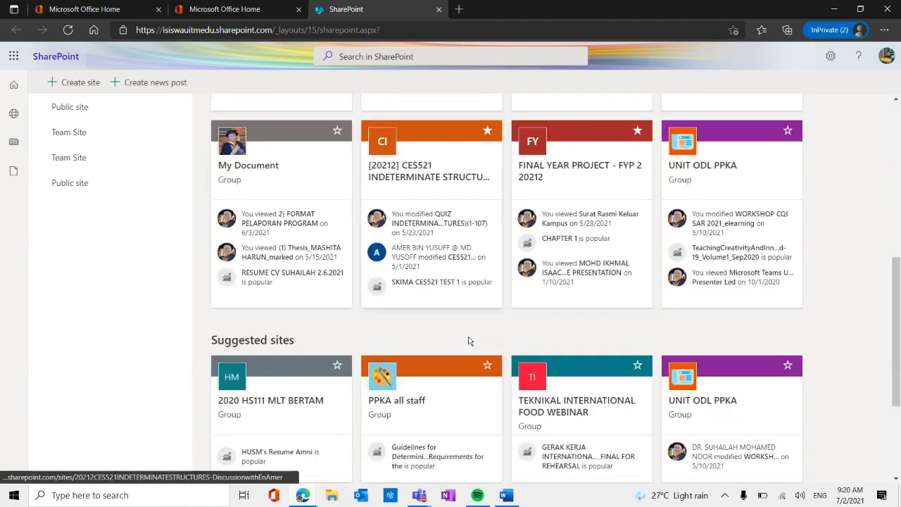
pyautogui.scroll(-3, 469, 341)
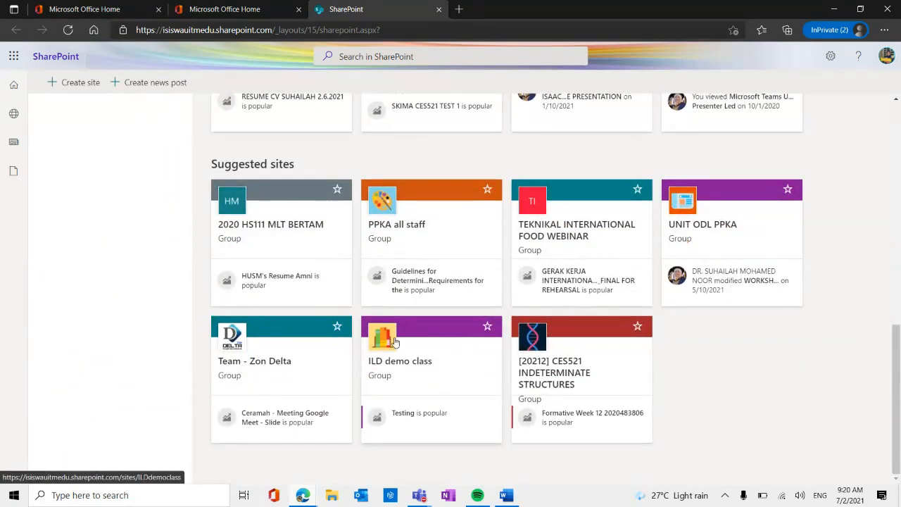
pyautogui.scroll(3, 394, 343)
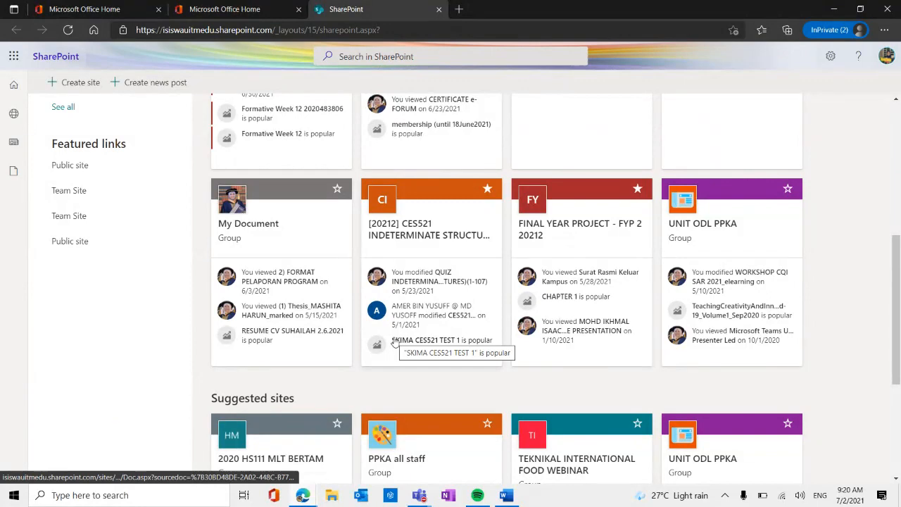
pyautogui.scroll(3, 367, 331)
pyautogui.click(59, 286)
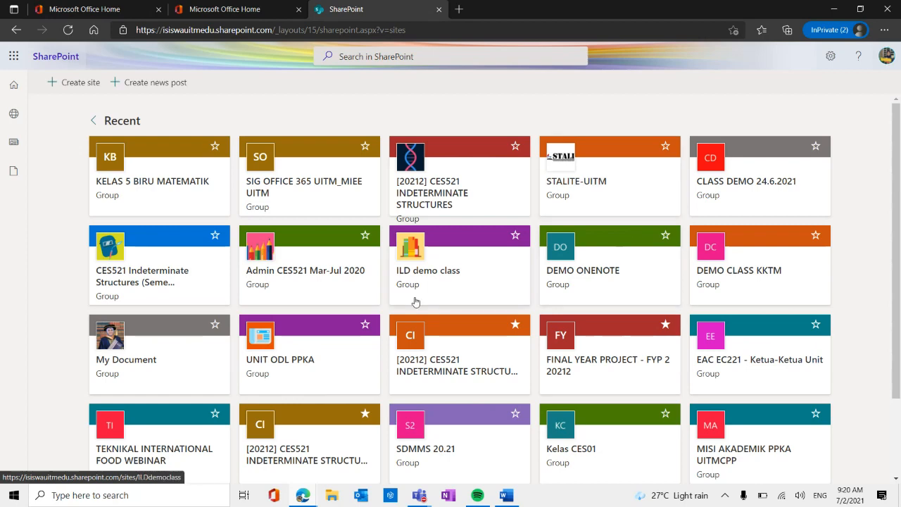
pyautogui.scroll(-2, 416, 301)
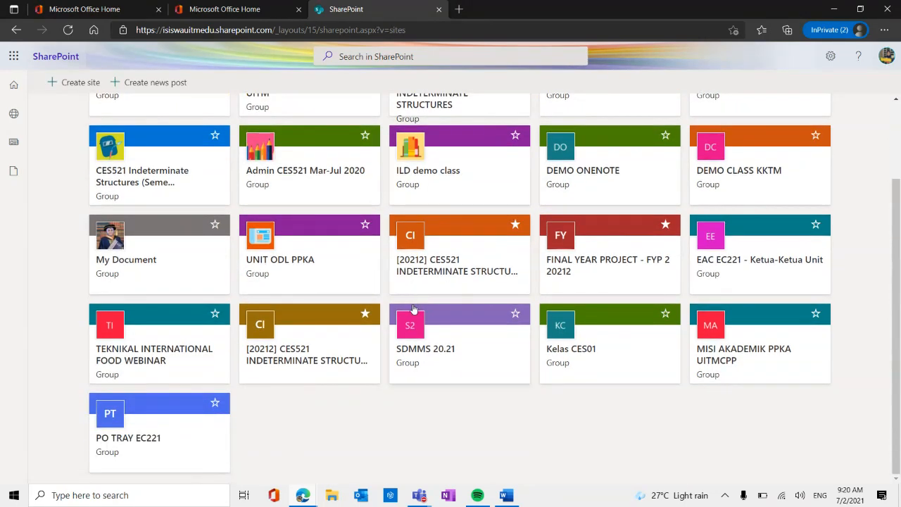
pyautogui.scroll(2, 414, 307)
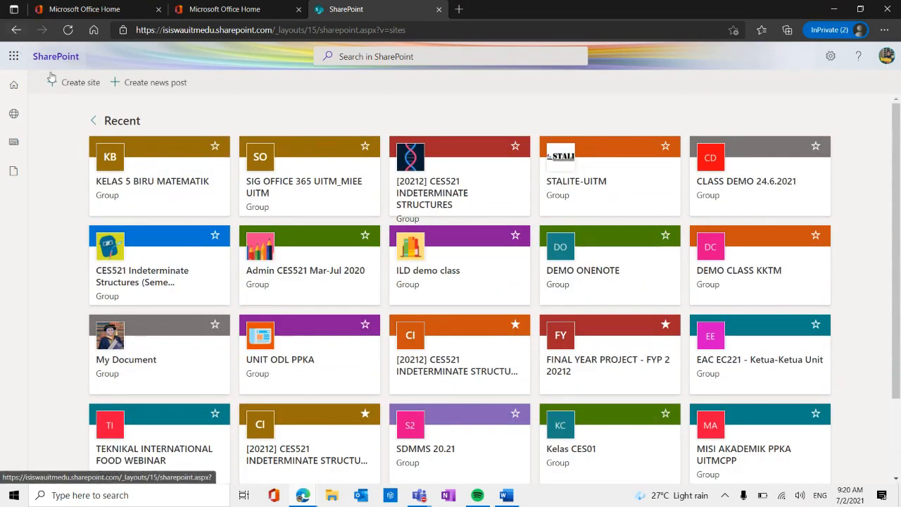
# Search SharePoint for "matematik", and clear and close the search.
pyautogui.click(384, 61)
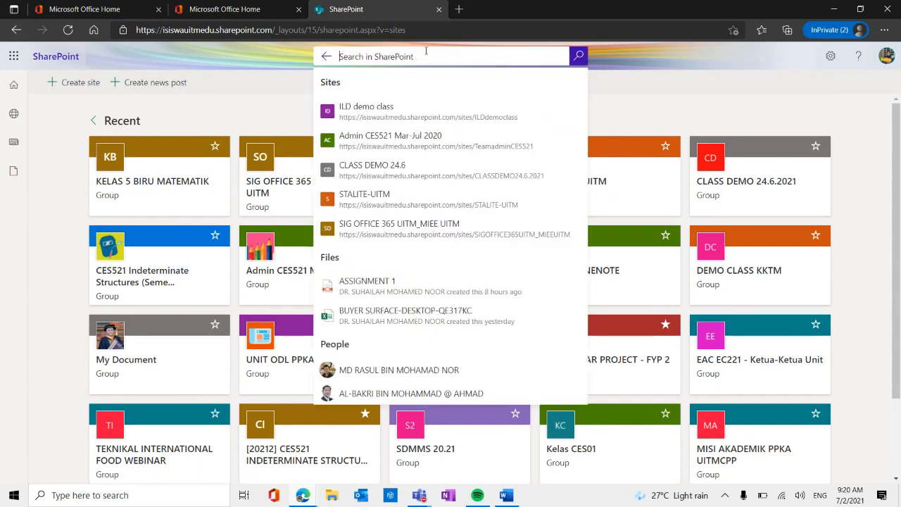
pyautogui.write('mat')
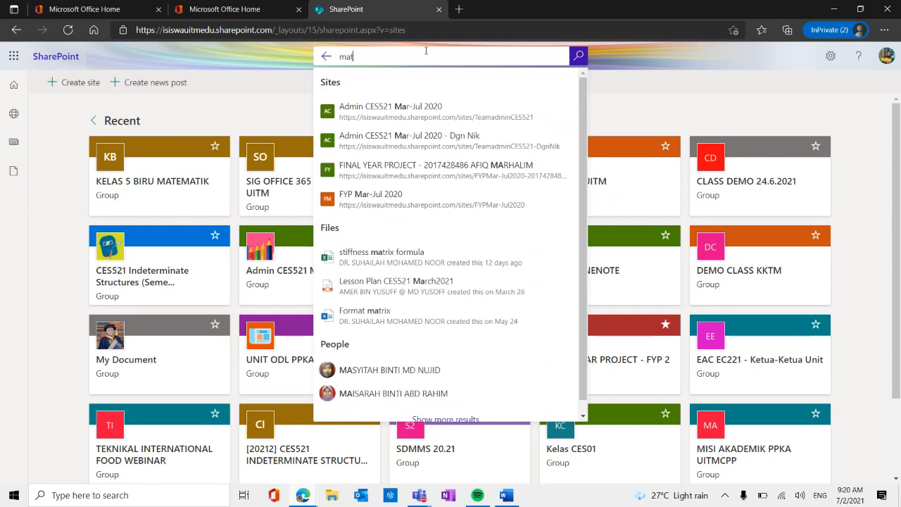
pyautogui.write('emati')
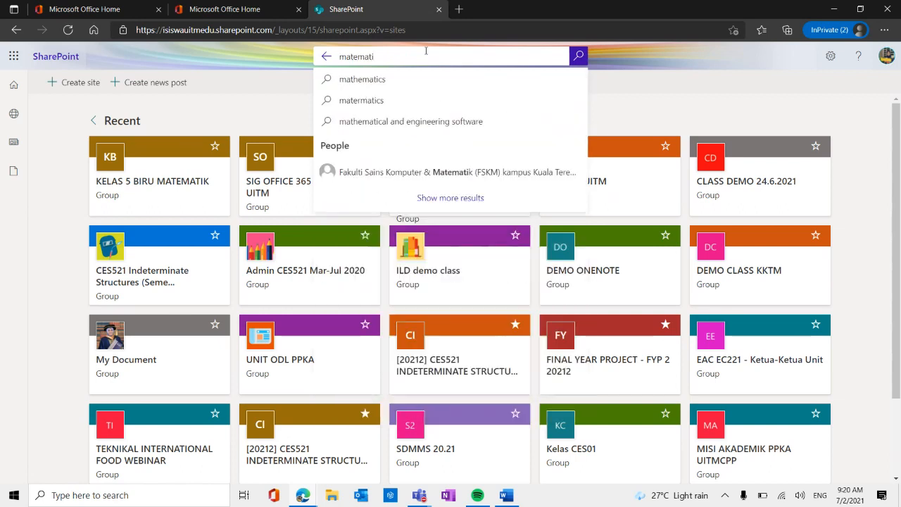
pyautogui.write('k')
pyautogui.press('BackSpace')
pyautogui.press('BackSpace')
pyautogui.press('BackSpace')
pyautogui.press('BackSpace')
pyautogui.press('BackSpace')
pyautogui.press('BackSpace')
pyautogui.press('BackSpace')
pyautogui.press('BackSpace')
pyautogui.press('BackSpace')
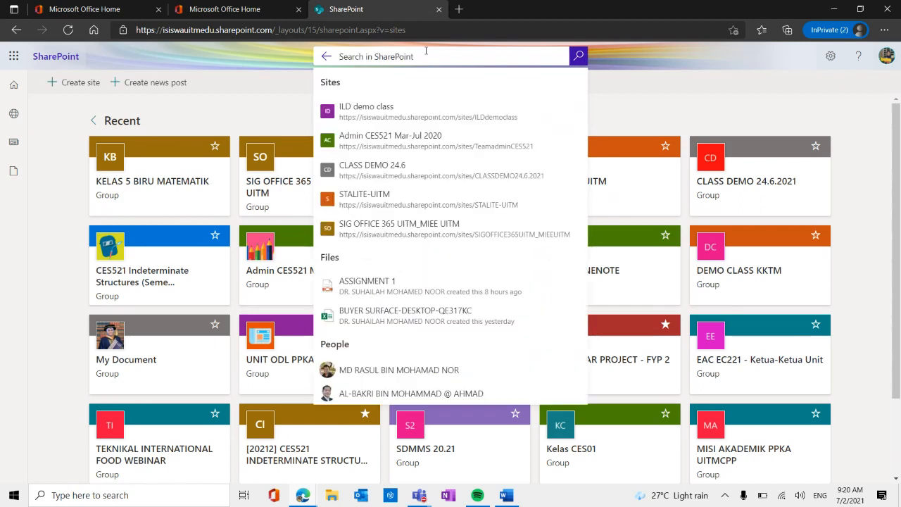
pyautogui.click(646, 103)
# Return to the SharePoint start page, review its frequent and recent sites, and close SharePoint.
pyautogui.click(12, 86)
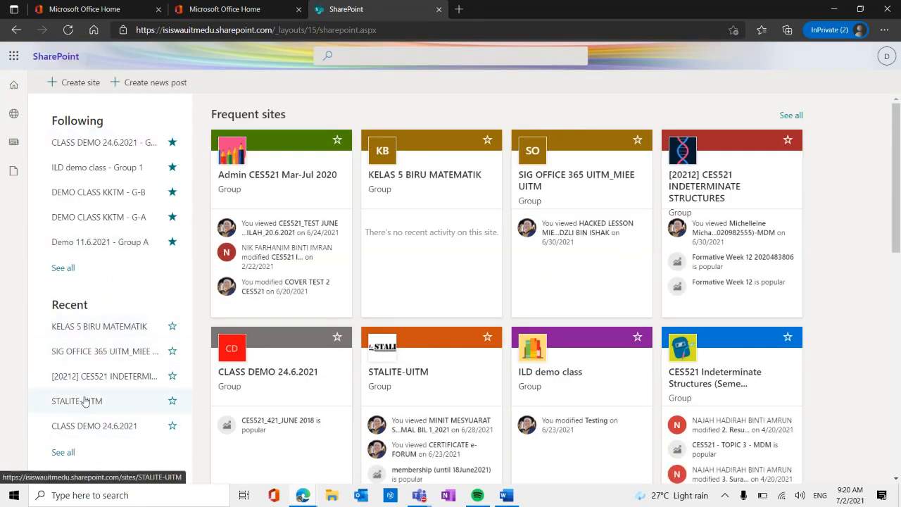
pyautogui.scroll(-2, 84, 401)
pyautogui.scroll(-3, 80, 397)
pyautogui.scroll(5, 140, 340)
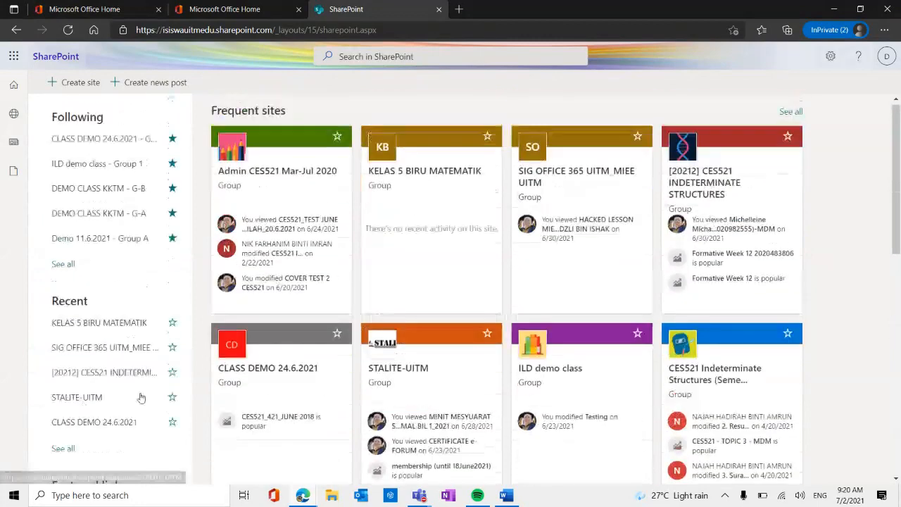
pyautogui.moveTo(322, 500)
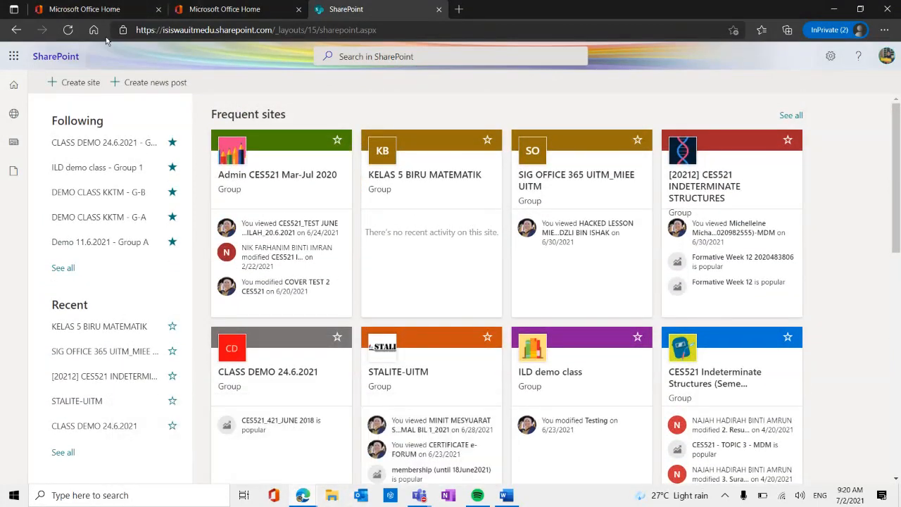
pyautogui.click(438, 10)
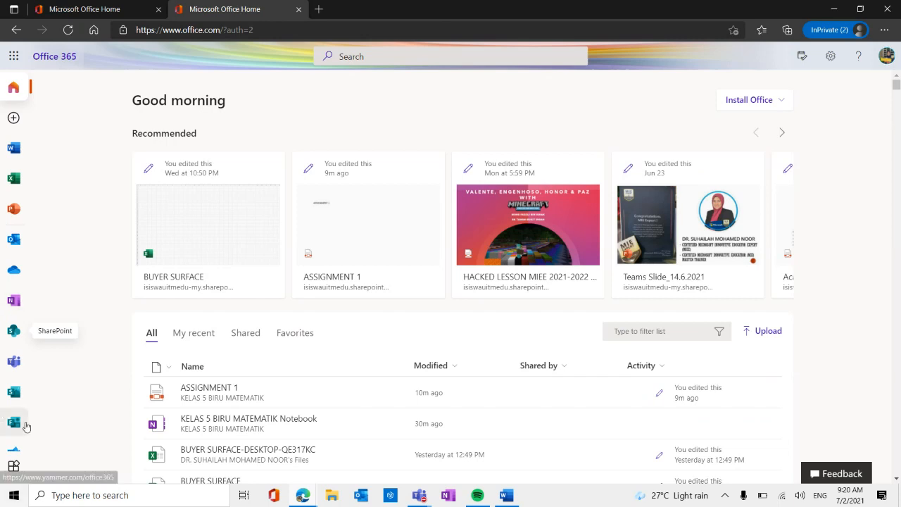
# Launch Teams from Office as the web app and open the KELAS 5 BIRU MATEMATIK team.
pyautogui.click(13, 362)
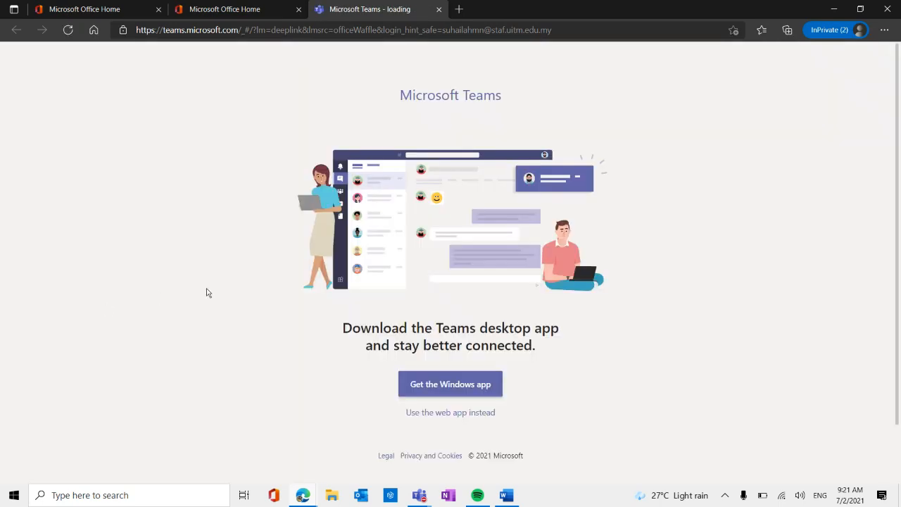
pyautogui.click(478, 419)
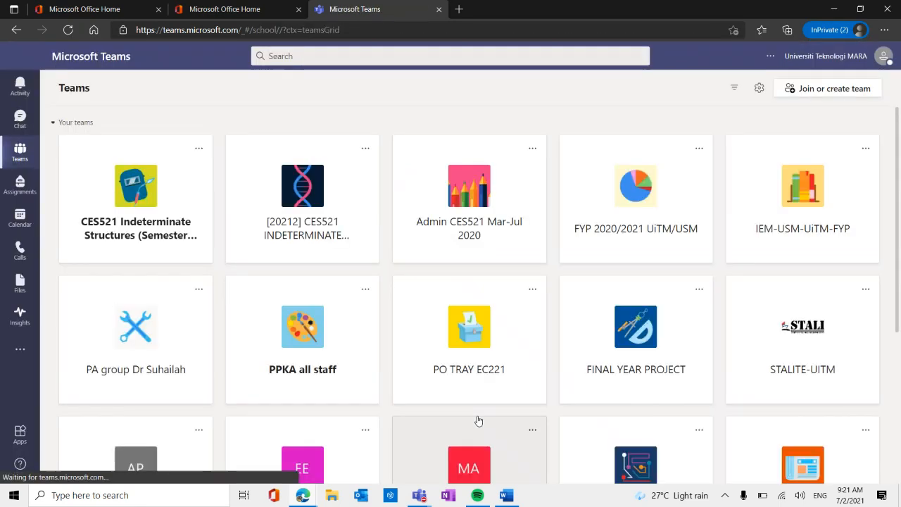
pyautogui.scroll(-4, 465, 302)
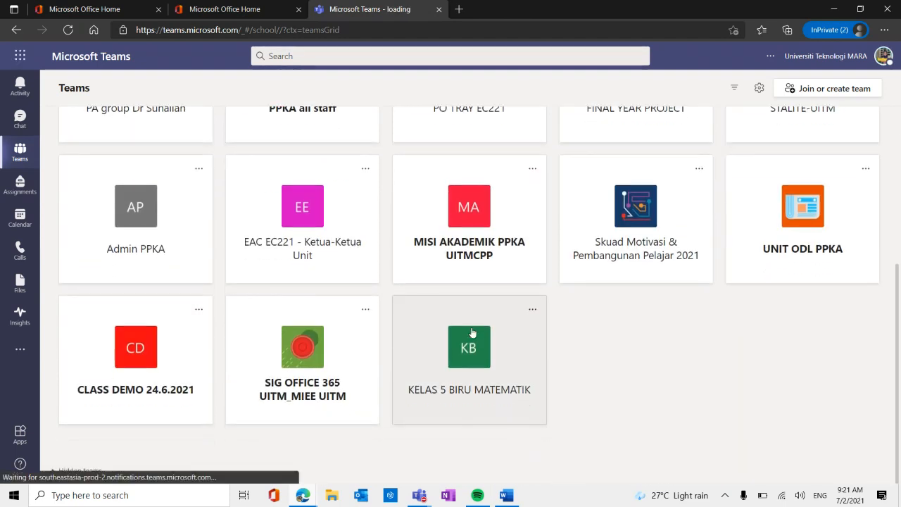
pyautogui.click(470, 348)
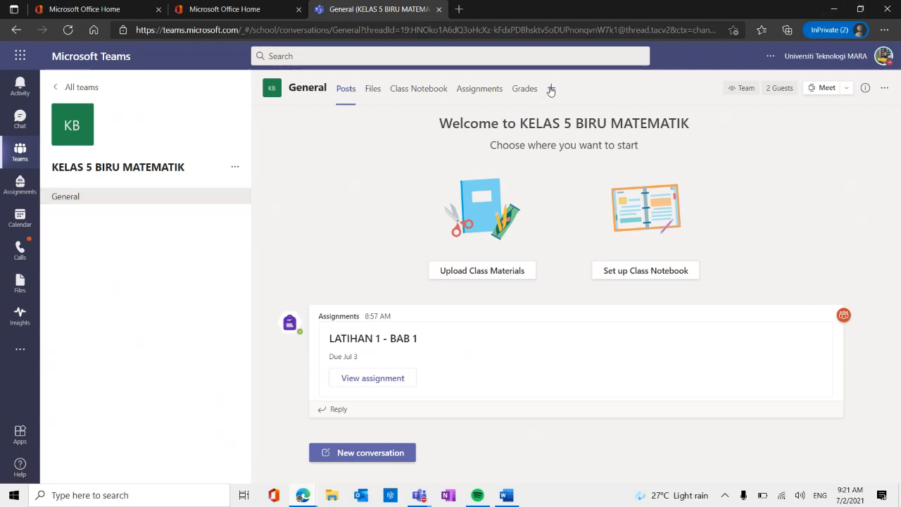
# Look at the General channel's files, return to its posts, and open the channel in SharePoint.
pyautogui.click(373, 93)
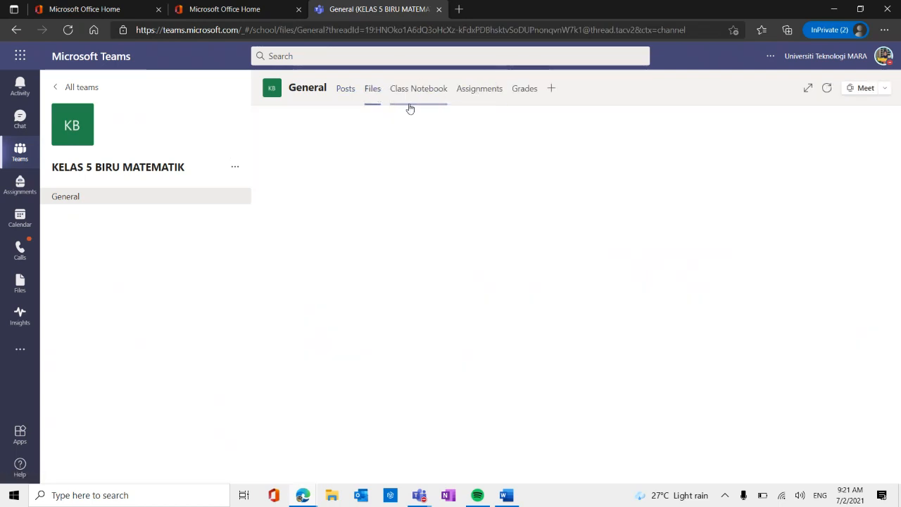
pyautogui.click(345, 89)
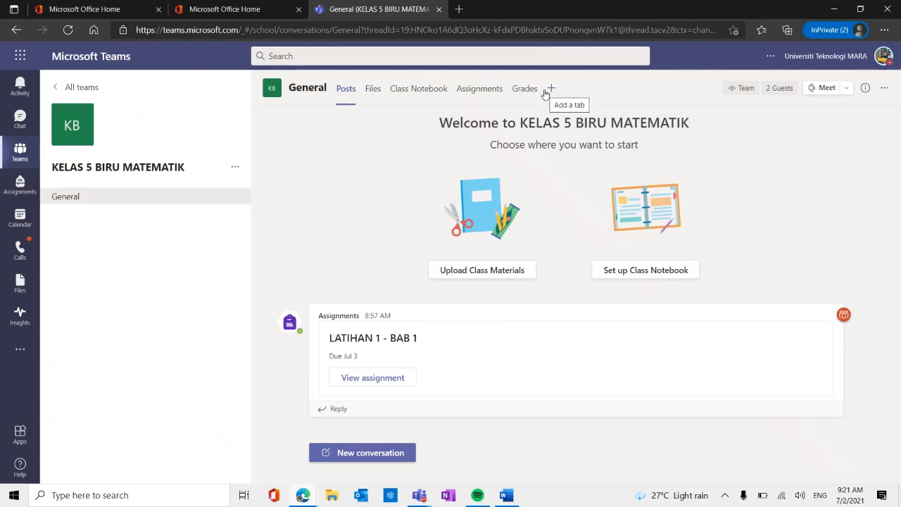
pyautogui.click(883, 90)
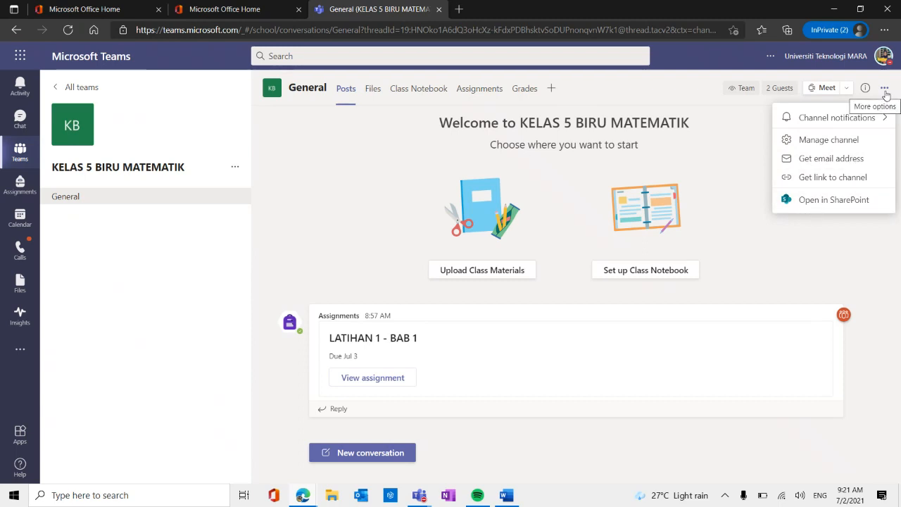
pyautogui.click(776, 200)
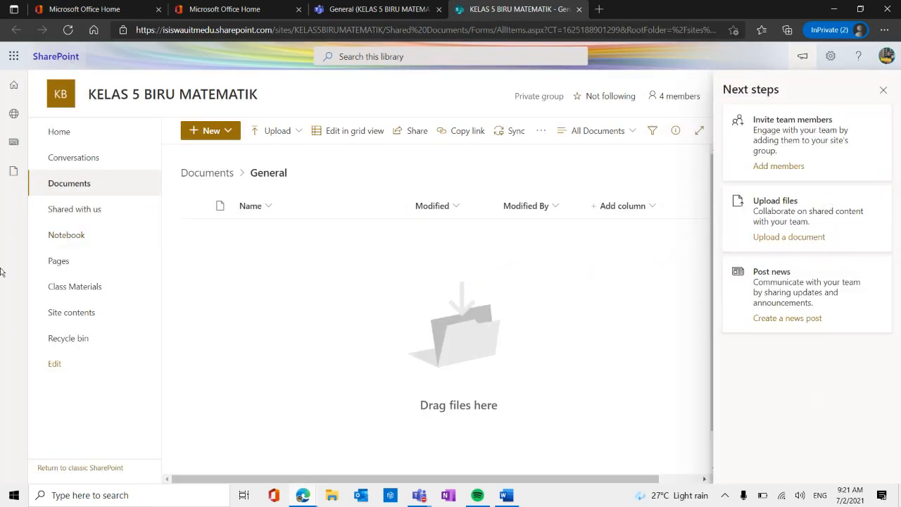
# From the class site's contents, open Student Work and go through Submitted files, Microsoft Surface 1427 and ASSIGNMENT 1 into Version 1.
pyautogui.click(69, 316)
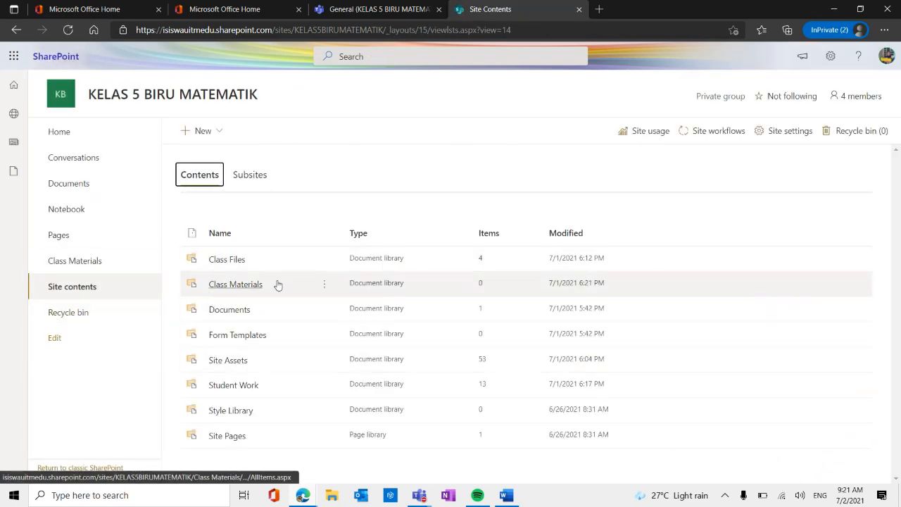
pyautogui.click(227, 391)
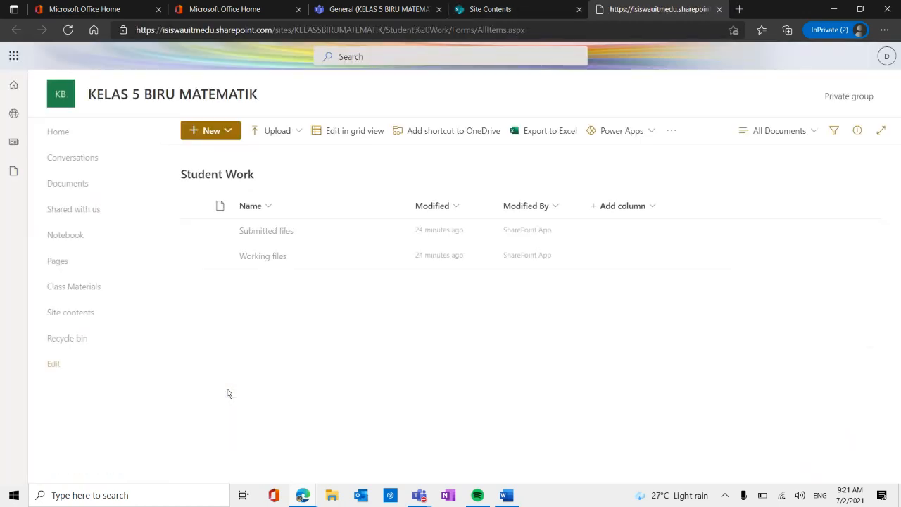
pyautogui.click(263, 235)
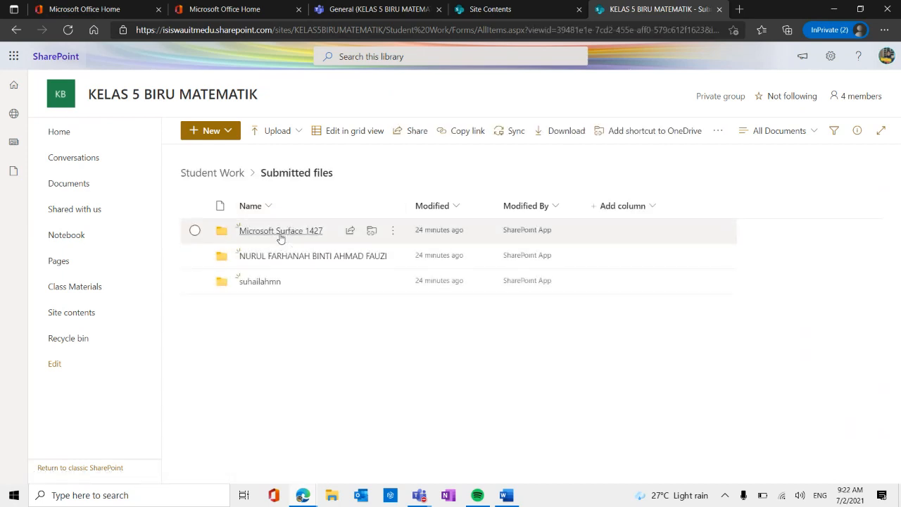
pyautogui.click(280, 235)
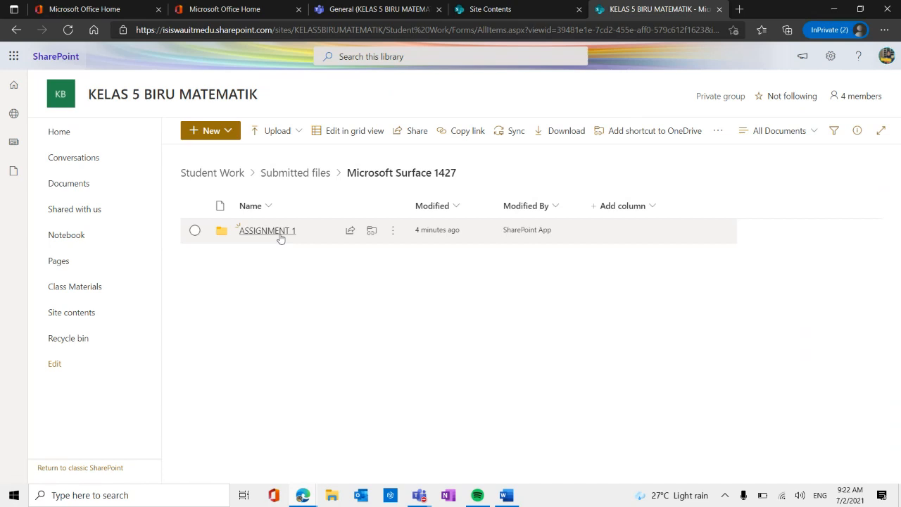
pyautogui.click(281, 235)
pyautogui.click(264, 232)
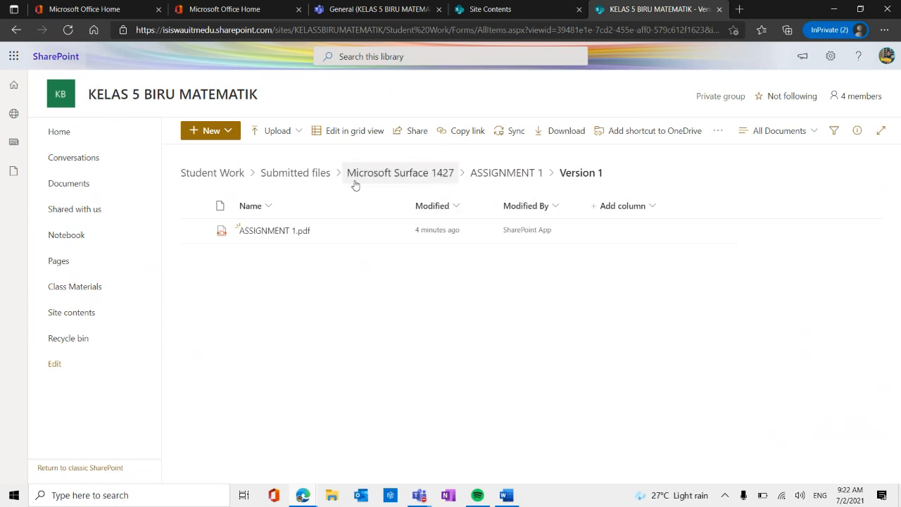
# Go back to Submitted files and retrace the path through Microsoft Surface 1427 and ASSIGNMENT 1 to Version 1.
pyautogui.click(315, 174)
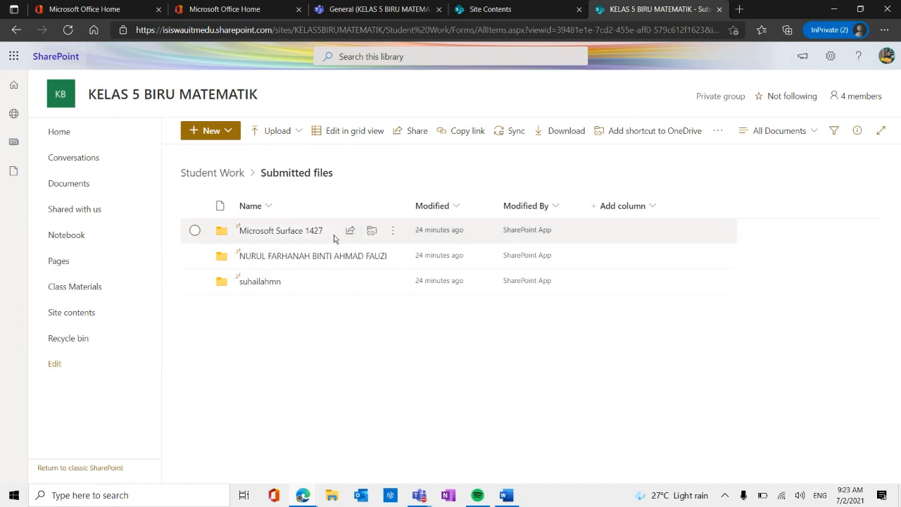
pyautogui.click(307, 233)
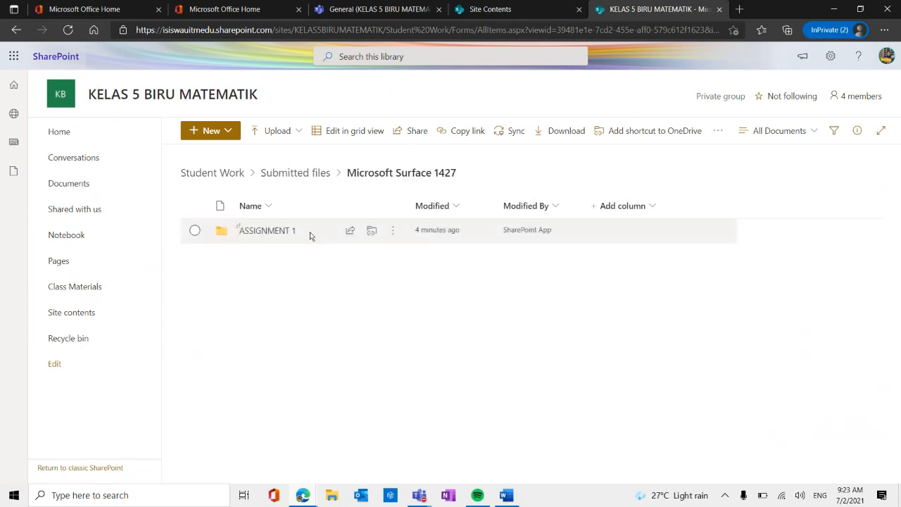
pyautogui.click(292, 239)
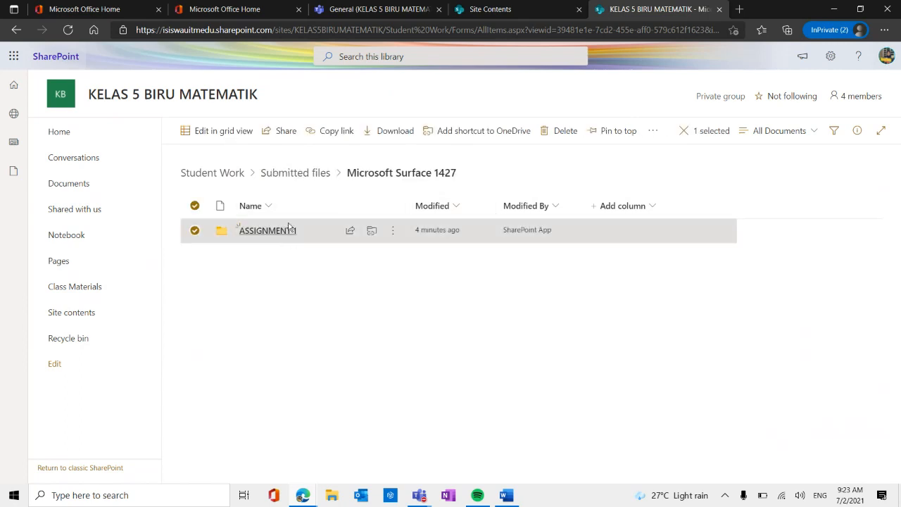
pyautogui.click(286, 231)
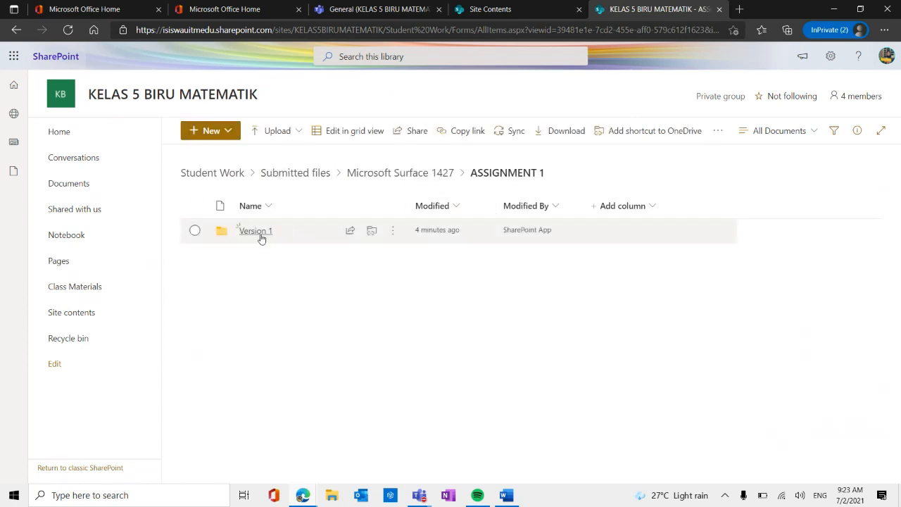
pyautogui.click(261, 237)
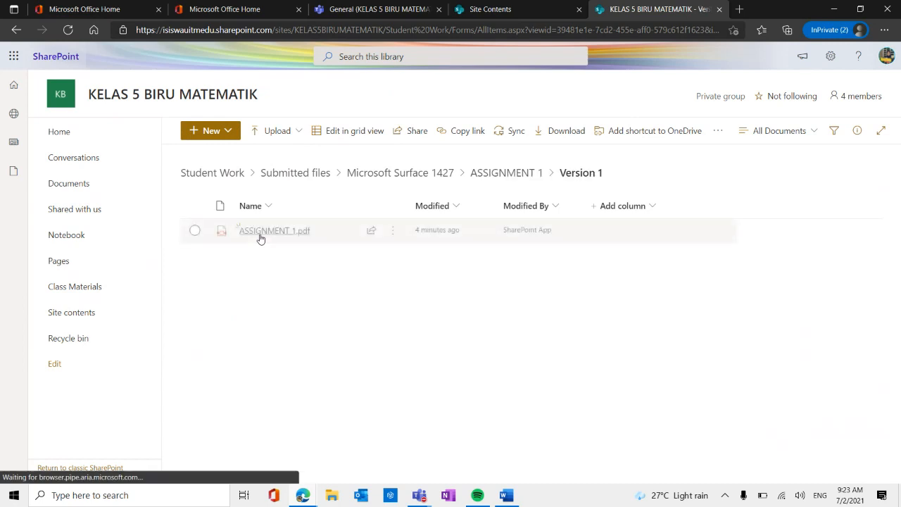
# Open the submitted ASSIGNMENT 1.pdf in the browser.
pyautogui.click(389, 231)
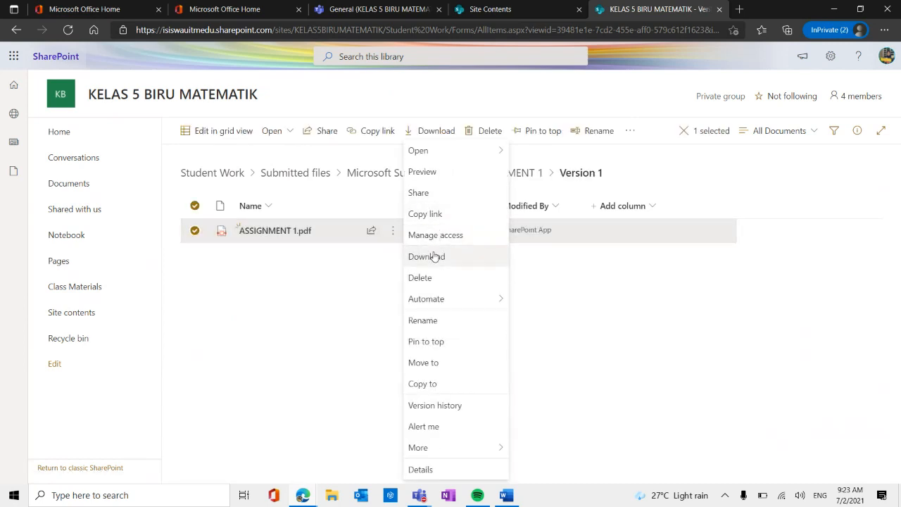
pyautogui.moveTo(467, 151)
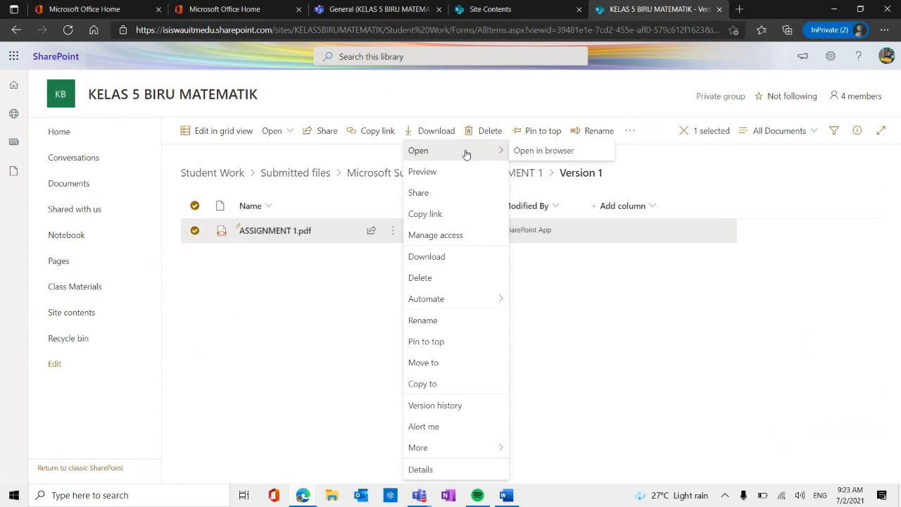
pyautogui.click(563, 152)
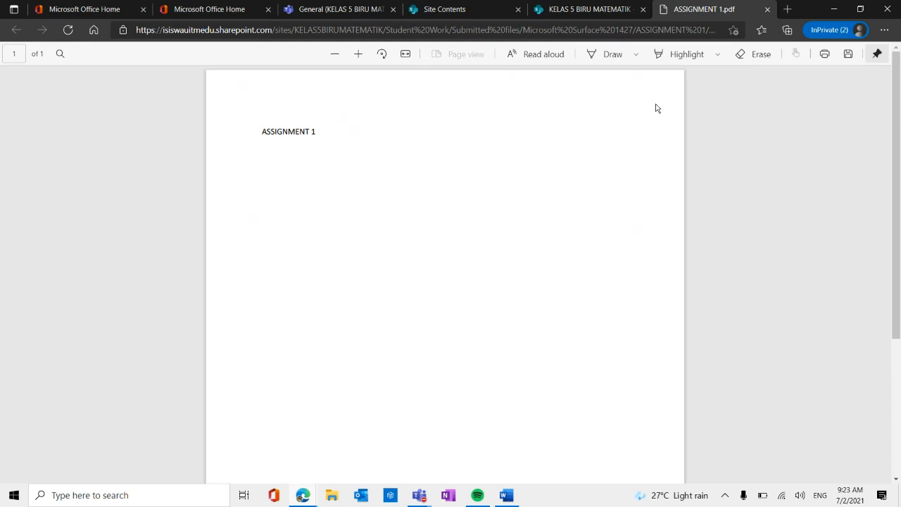
# Draw a large red freehand zigzag across the ASSIGNMENT 1 PDF page as a marking.
pyautogui.click(613, 59)
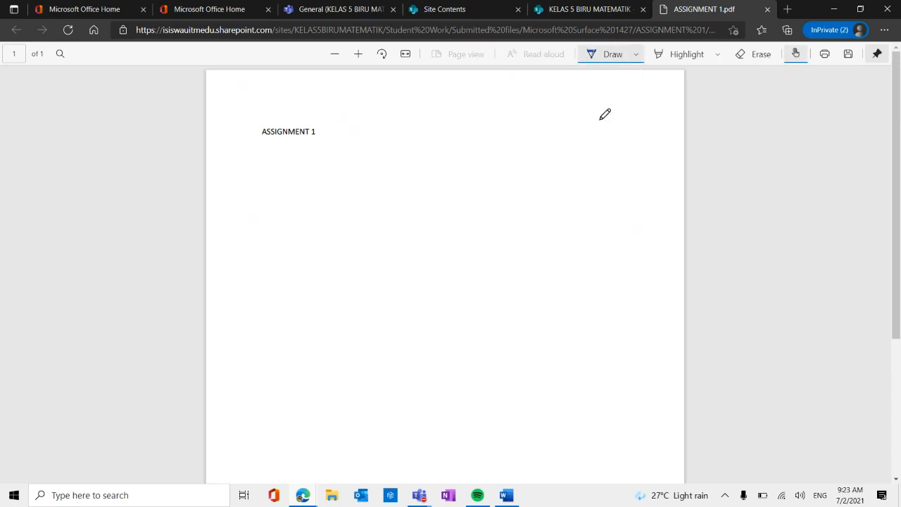
pyautogui.click(636, 54)
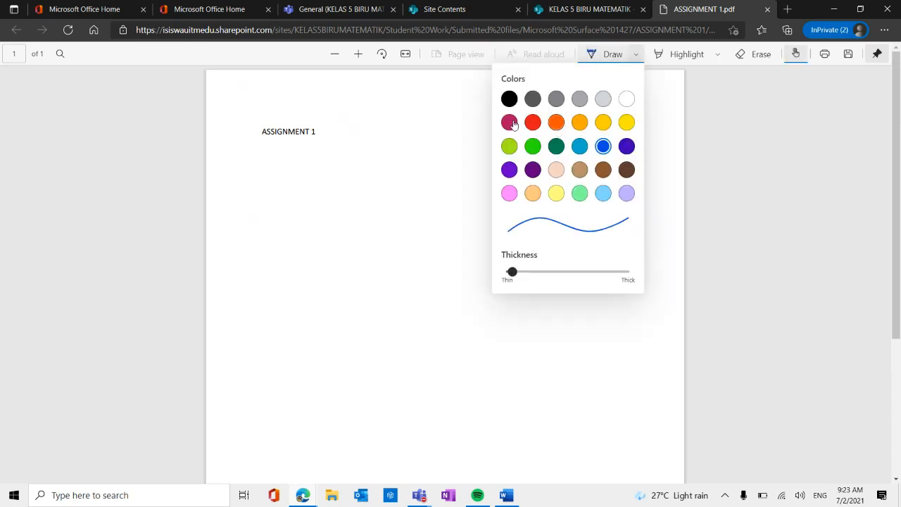
pyautogui.click(533, 122)
pyautogui.click(362, 170)
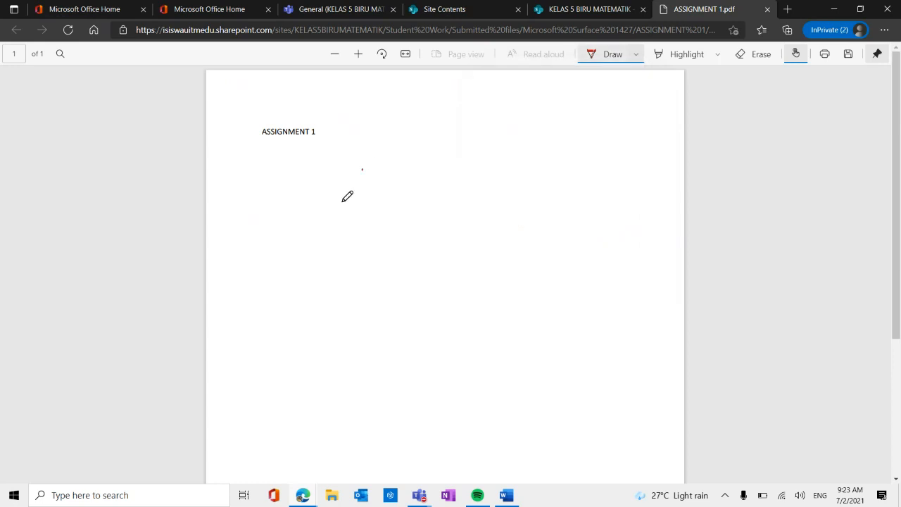
pyautogui.moveTo(347, 196)
pyautogui.mouseDown()
pyautogui.moveTo(462, 314)
pyautogui.moveTo(588, 376)
pyautogui.mouseUp()
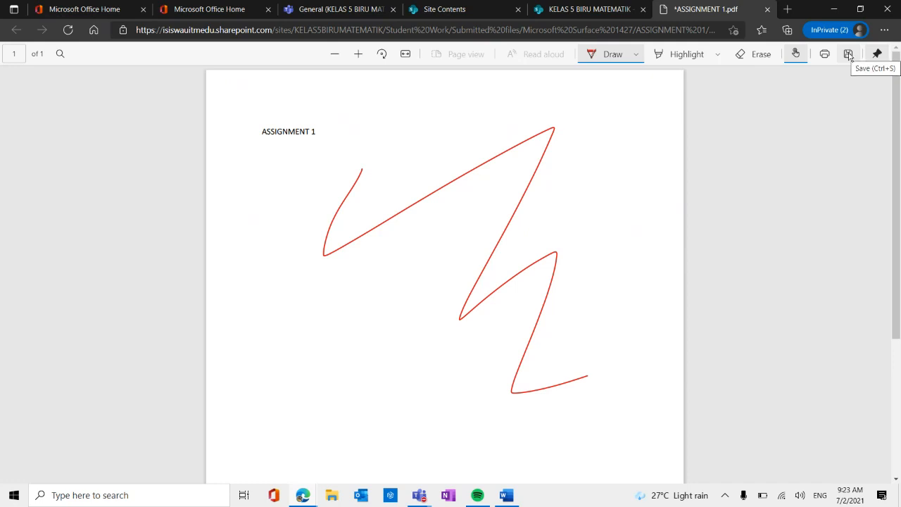
# Save the marked PDF to the Desktop as ASSIGNMENT 1_marked.
pyautogui.click(848, 55)
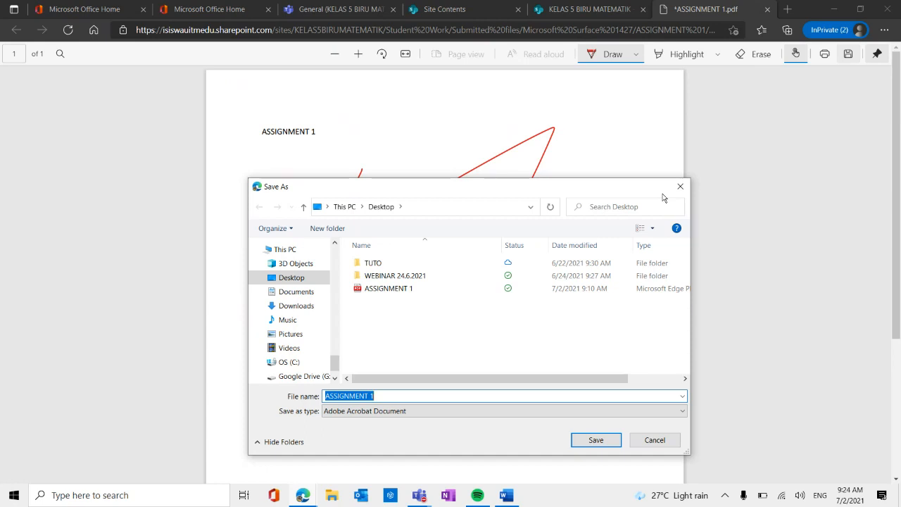
pyautogui.click(463, 398)
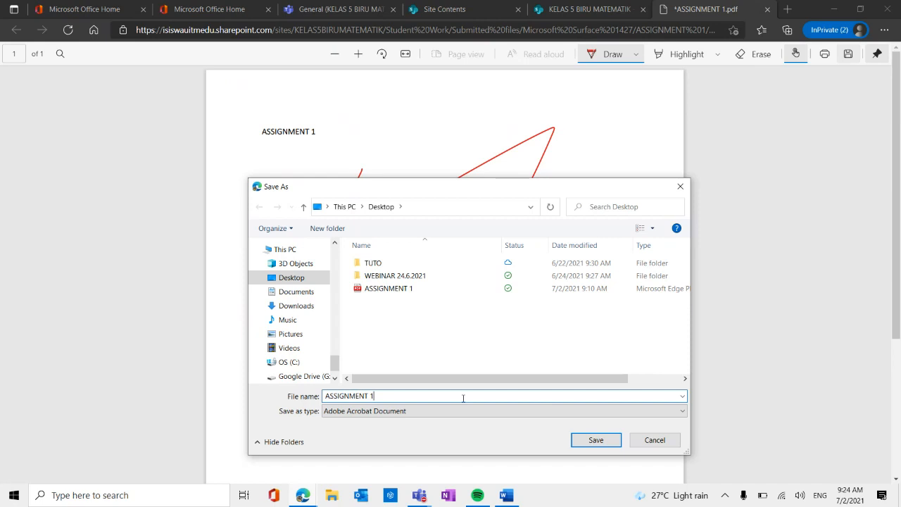
pyautogui.write('_marked')
pyautogui.click(618, 441)
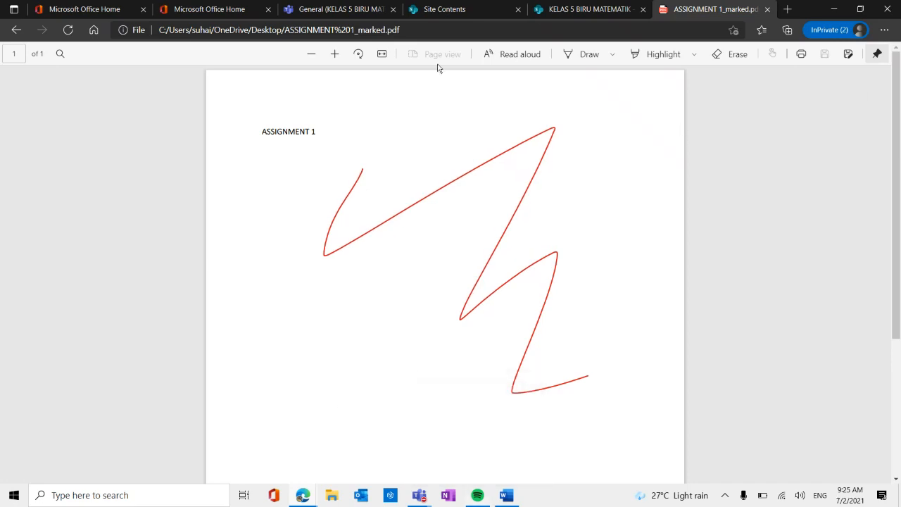
# Return to the class team in Teams and create a new assignment titled TEST 1.
pyautogui.click(325, 10)
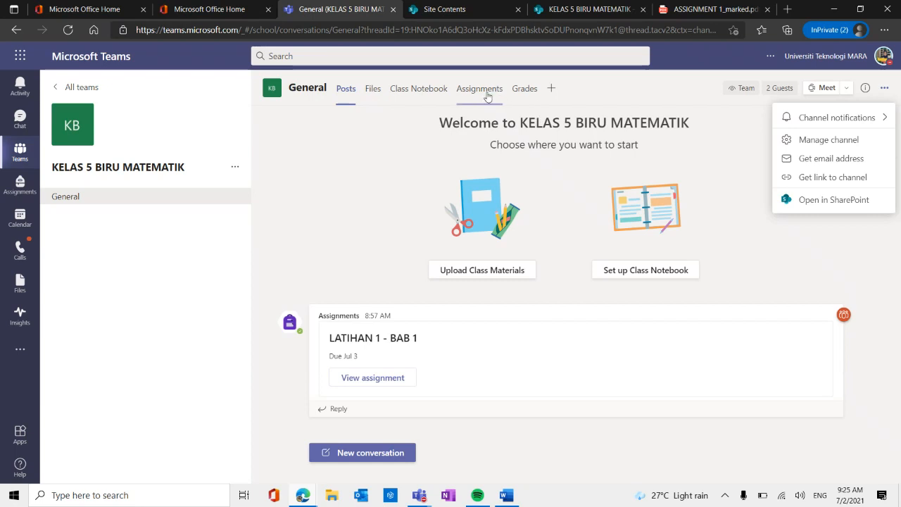
pyautogui.click(487, 96)
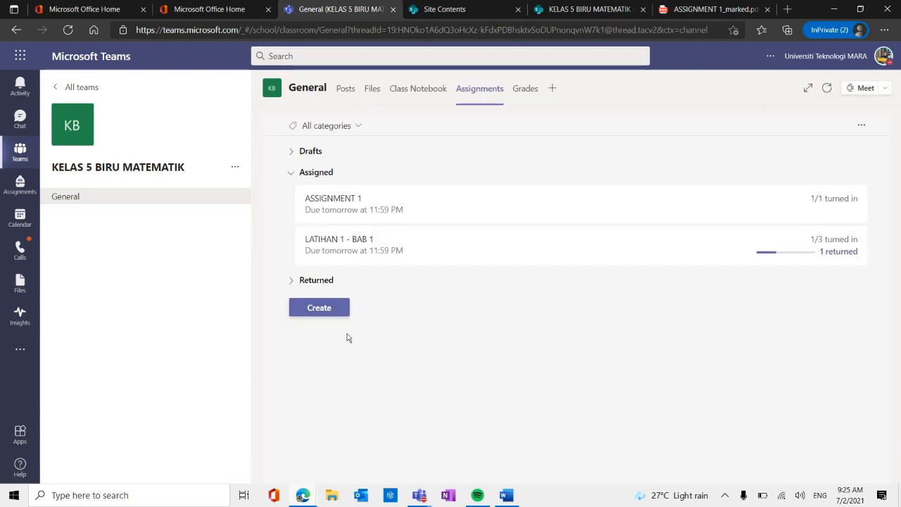
pyautogui.click(313, 309)
pyautogui.click(363, 243)
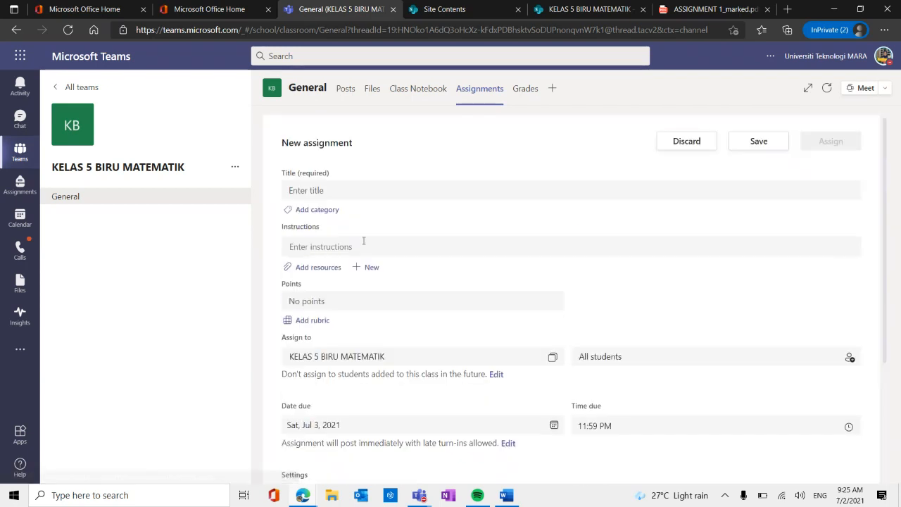
pyautogui.click(416, 183)
pyautogui.write('t')
pyautogui.press('BackSpace')
pyautogui.press('capslock')
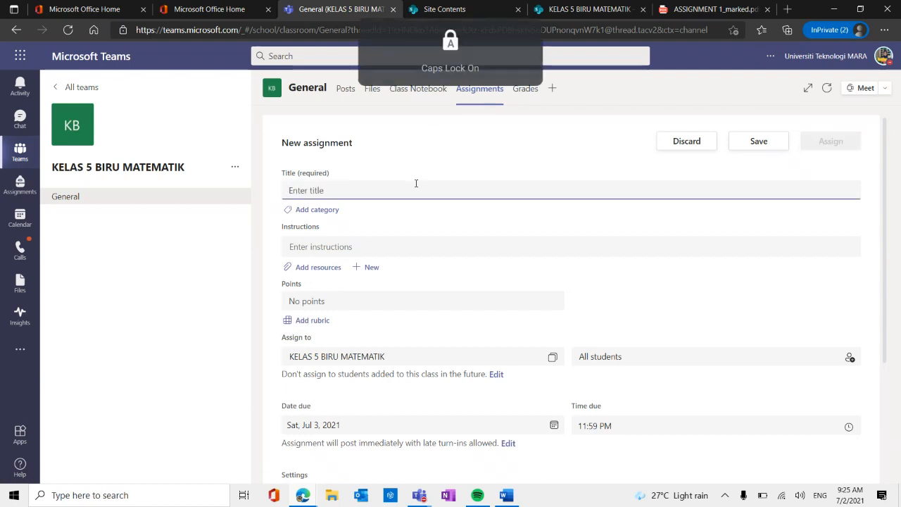
pyautogui.write('TES')
pyautogui.write('T 1')
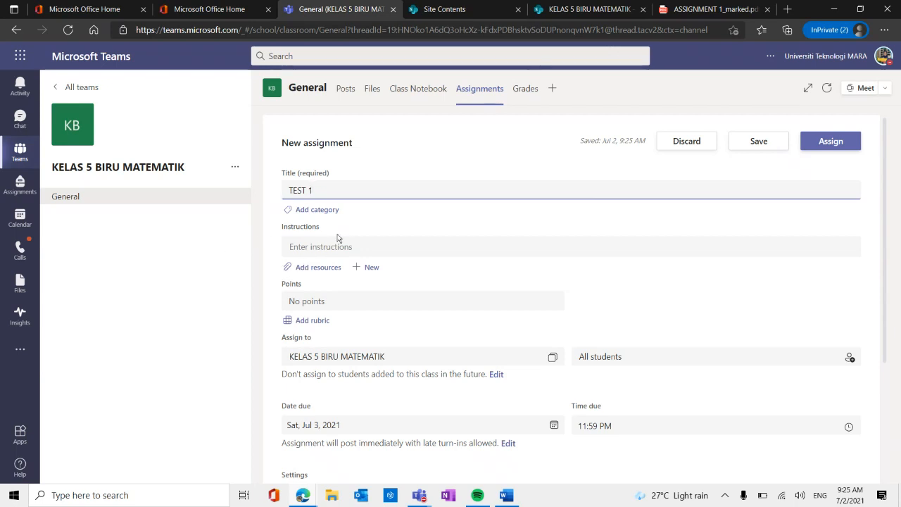
# Attach ASSIGNMENT 1.pdf from the device's Desktop as a resource of the new assignment.
pyautogui.click(314, 269)
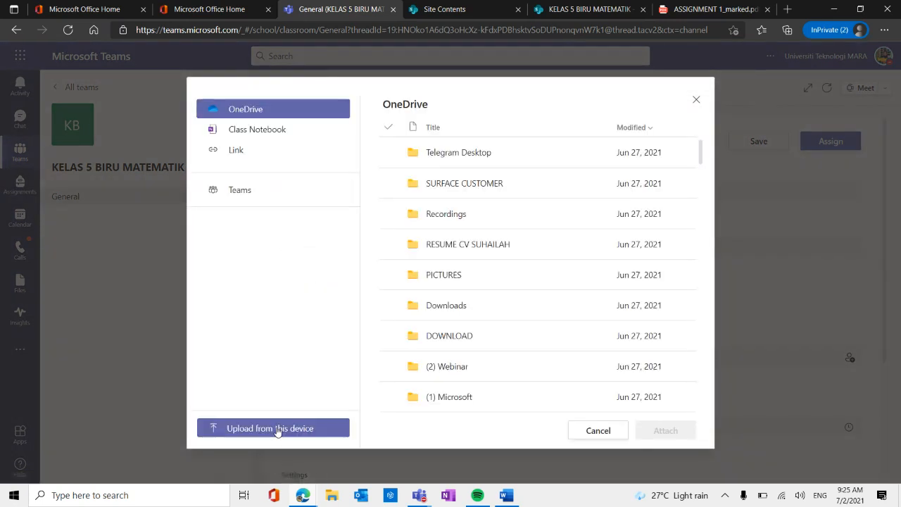
pyautogui.click(278, 429)
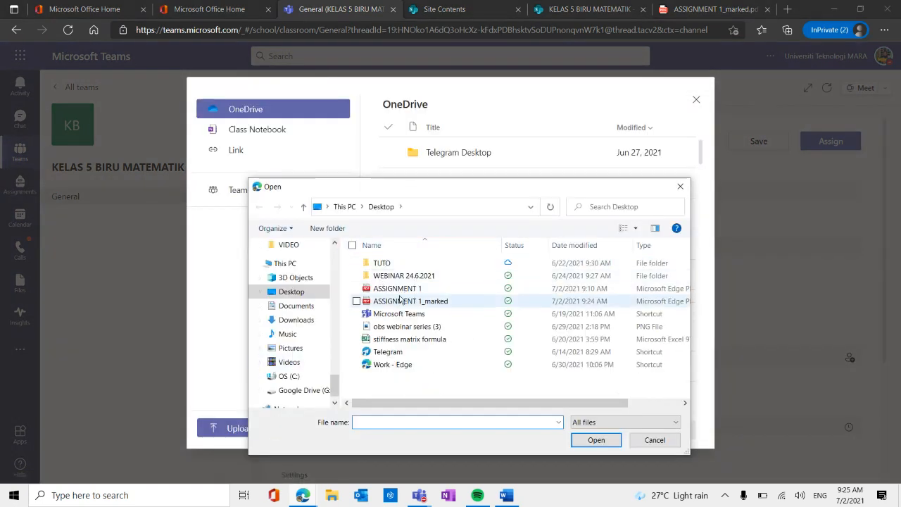
pyautogui.click(396, 288)
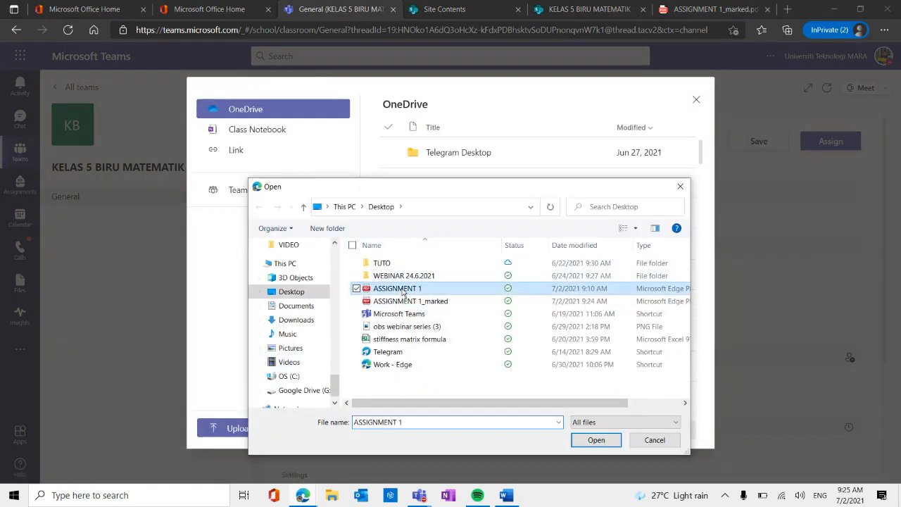
pyautogui.click(597, 440)
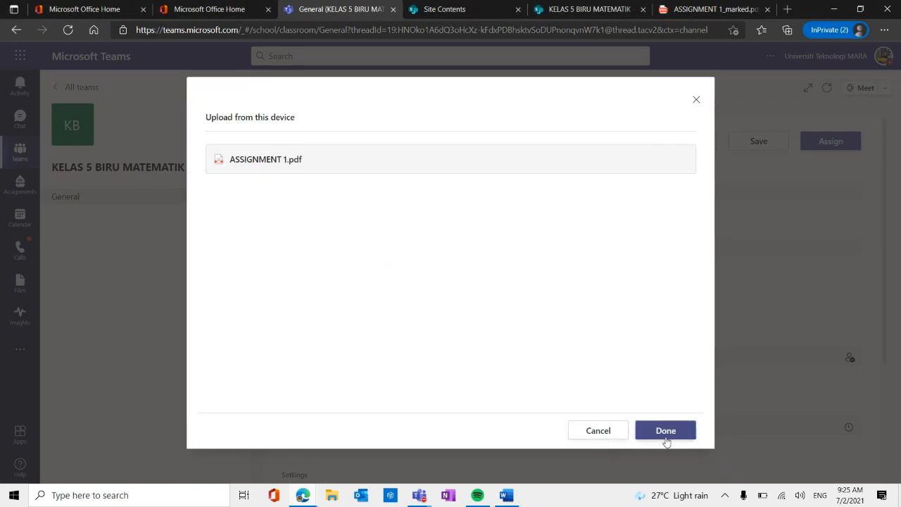
pyautogui.click(666, 431)
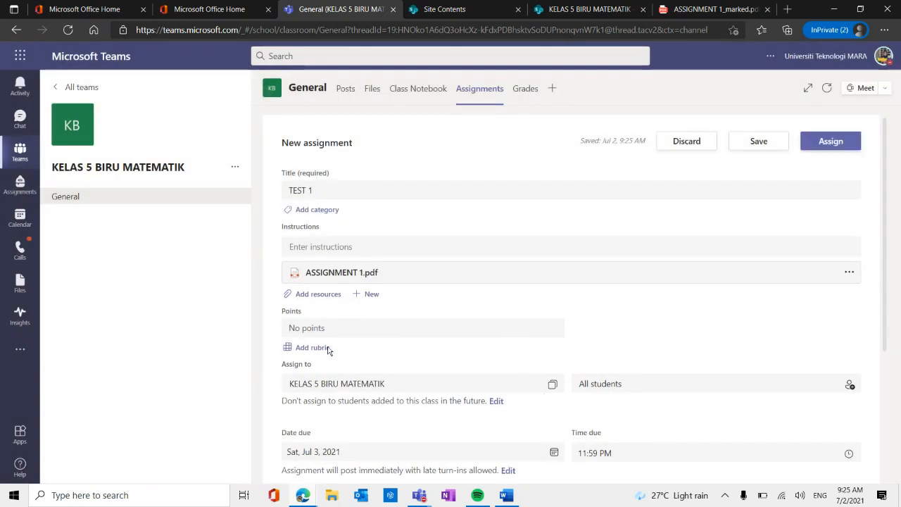
# Set the points for the TEST 1 assignment to 50.
pyautogui.click(383, 325)
pyautogui.write('50')
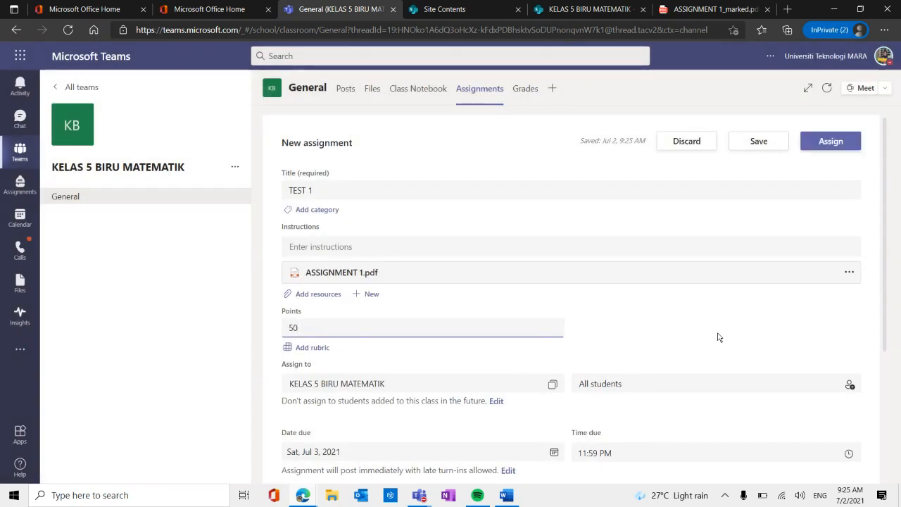
pyautogui.click(721, 338)
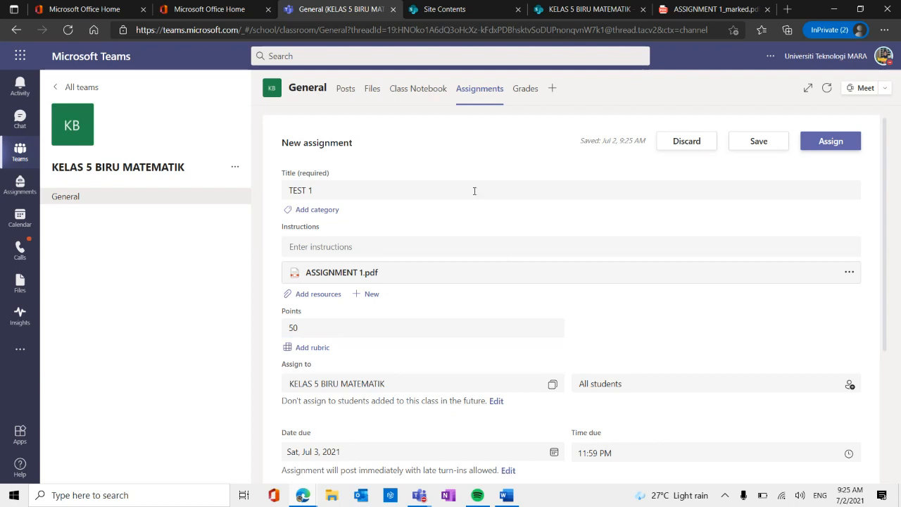
# Review which students can be chosen for the assignment, then its due date, calendar, notification and Turnitin settings.
pyautogui.scroll(-1, 637, 331)
pyautogui.click(630, 333)
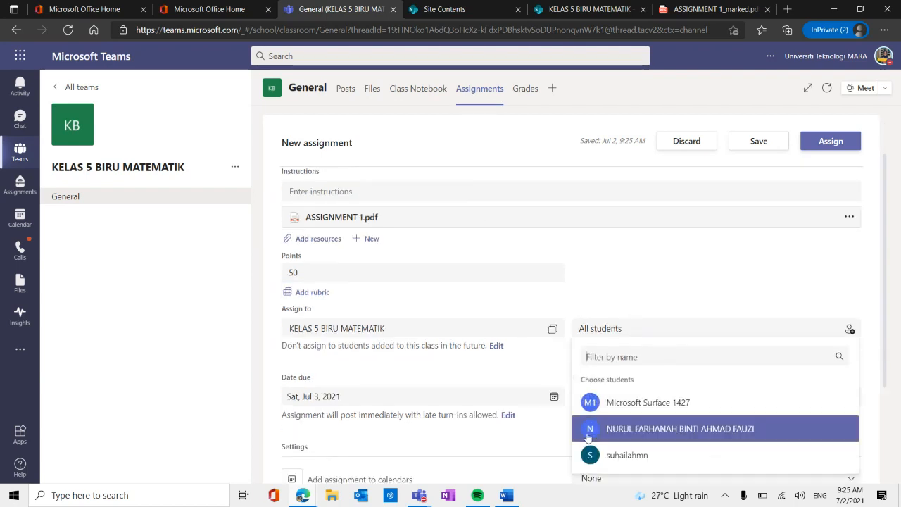
pyautogui.click(664, 292)
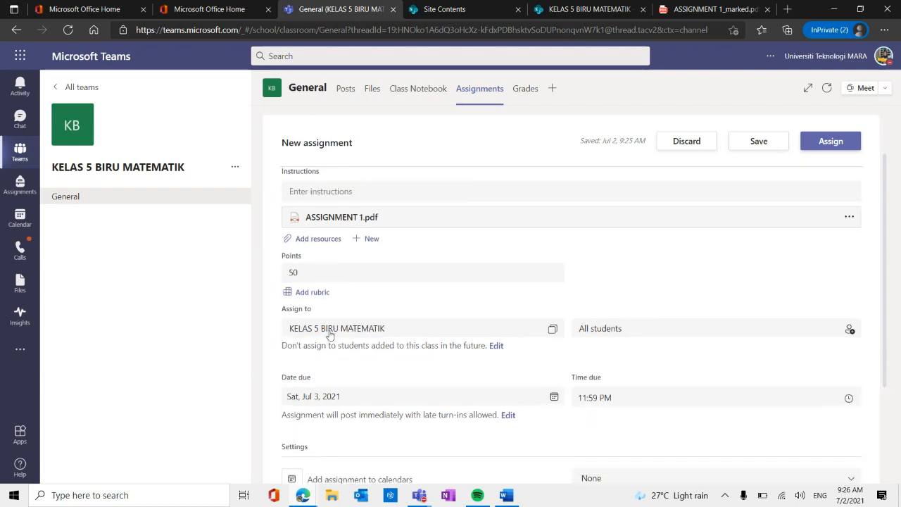
pyautogui.scroll(-1, 331, 329)
pyautogui.scroll(-1, 294, 376)
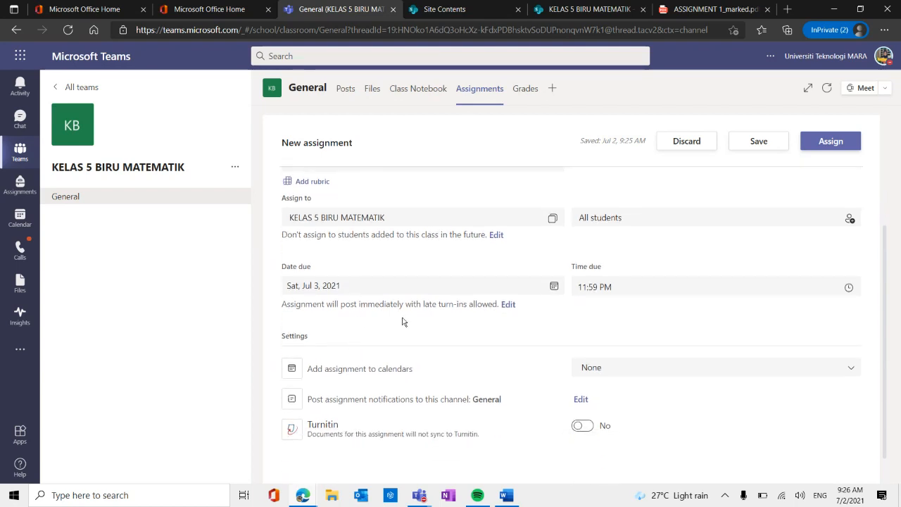
pyautogui.scroll(3, 360, 281)
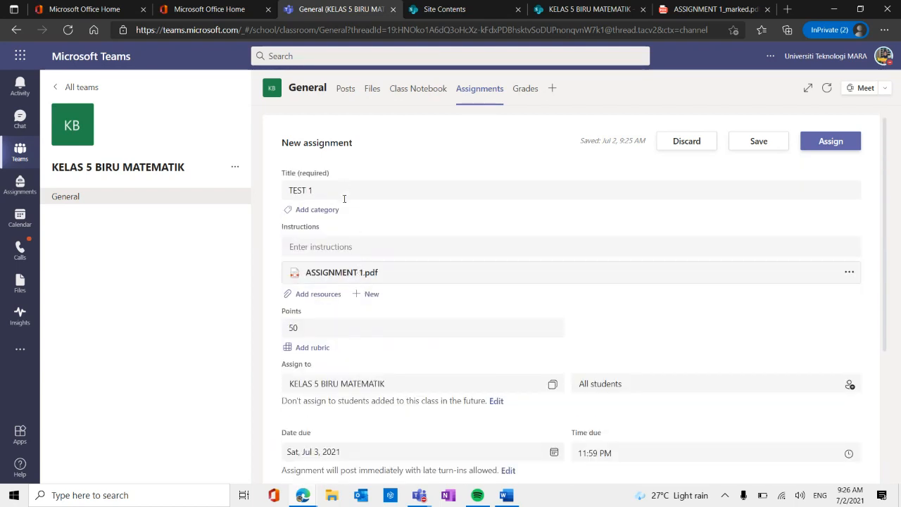
# Enter the underlined assignment instructions "SILA UPLOAD JAWAPAN DI LINK MICROSOFT FORM YG DISERTAKAN".
pyautogui.click(344, 243)
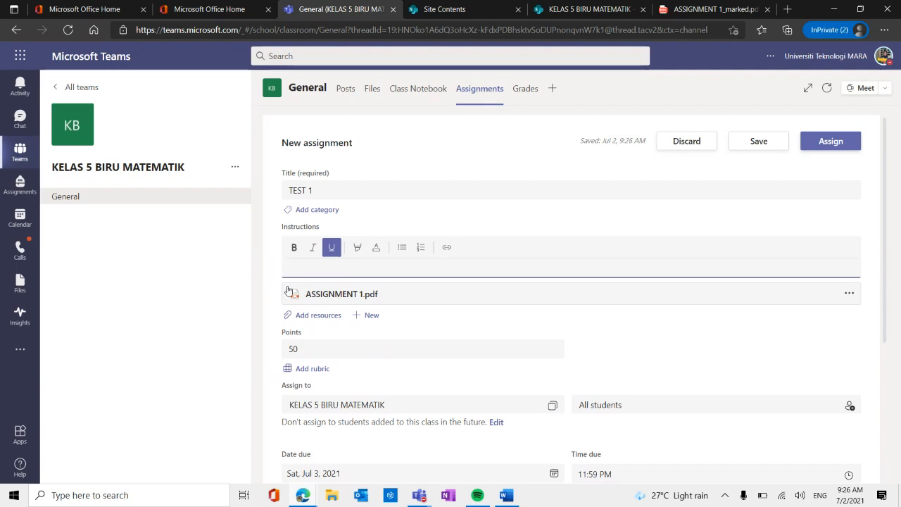
pyautogui.write('SILA')
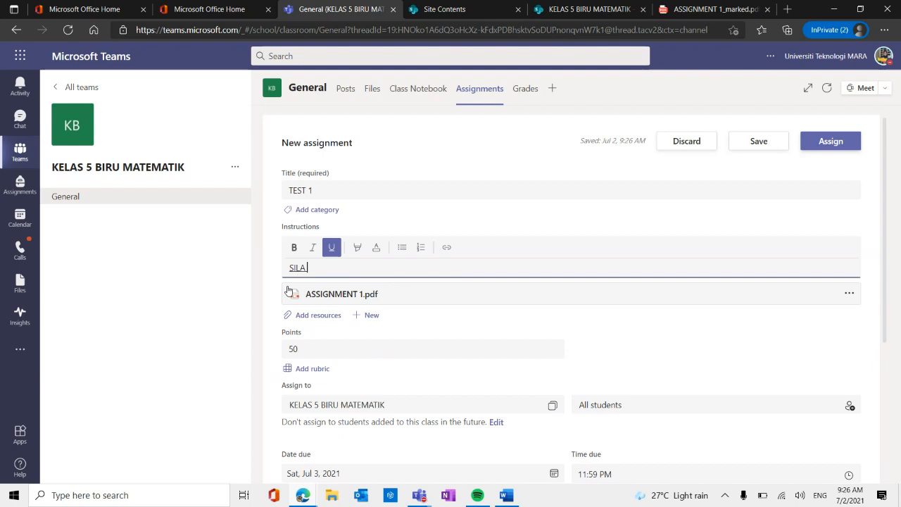
pyautogui.write(' UPLOAD WAW')
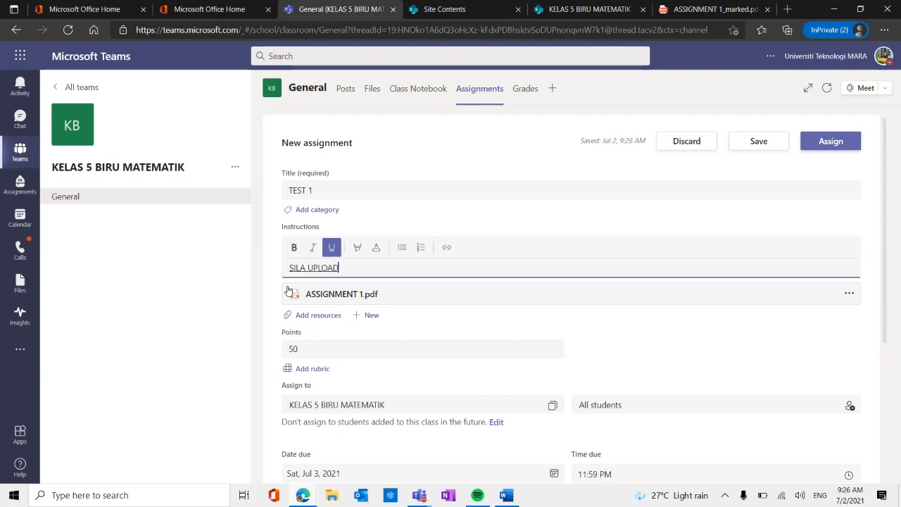
pyautogui.press('BackSpace')
pyautogui.press('BackSpace')
pyautogui.write('A')
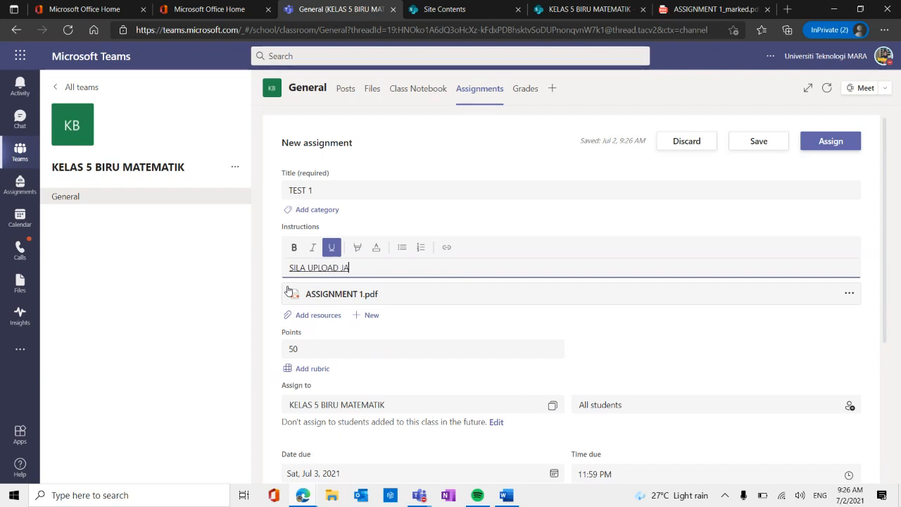
pyautogui.write('WAPAN DI L')
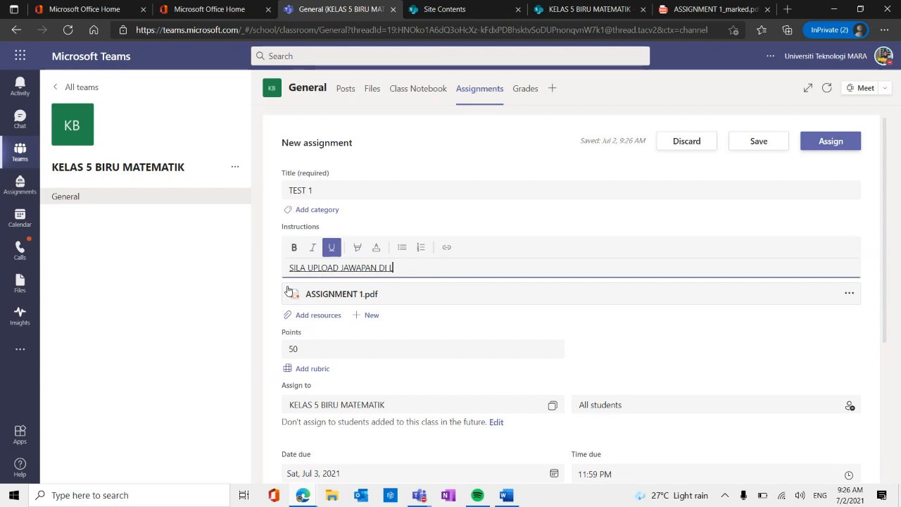
pyautogui.write('INK MICROSOFST')
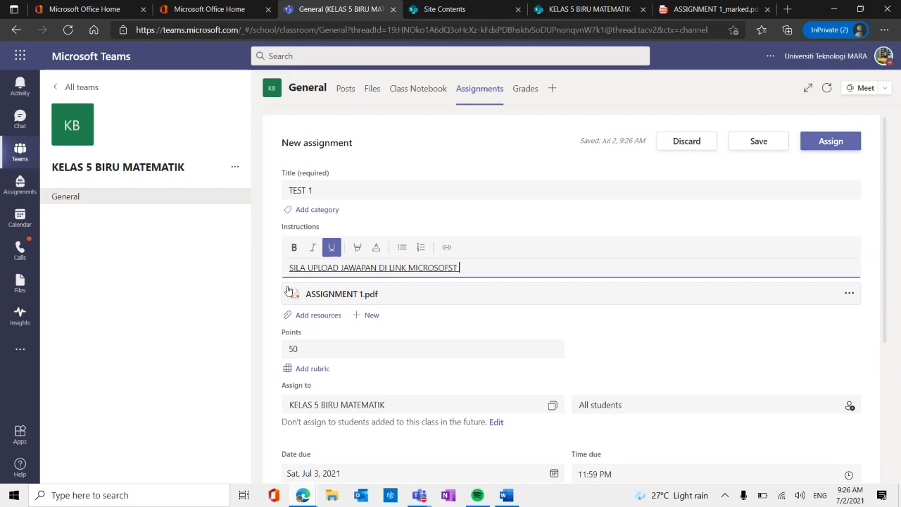
pyautogui.write(' FORM YG DISERTAK')
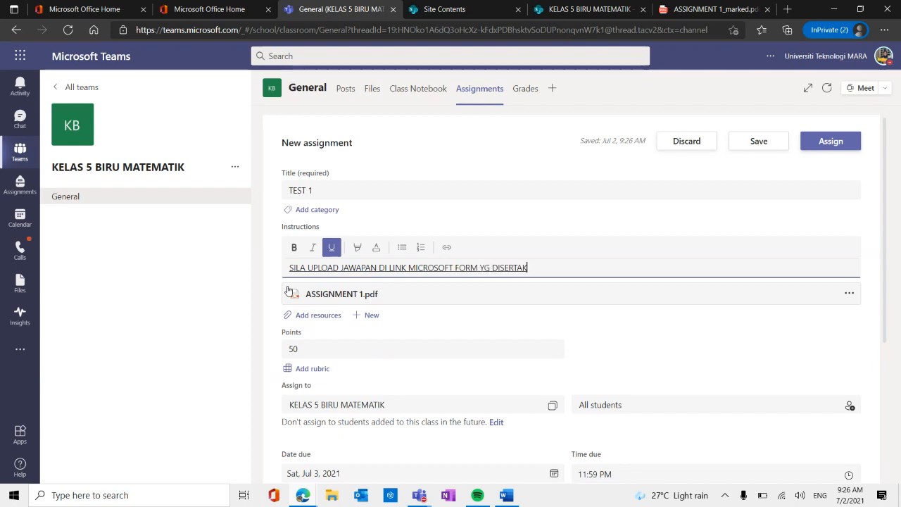
pyautogui.write('AN')
# Extend the instructions with ", JANGAN UPLOAD MENGGUNAKAN ADD A FILE.".
pyautogui.write(', JGN')
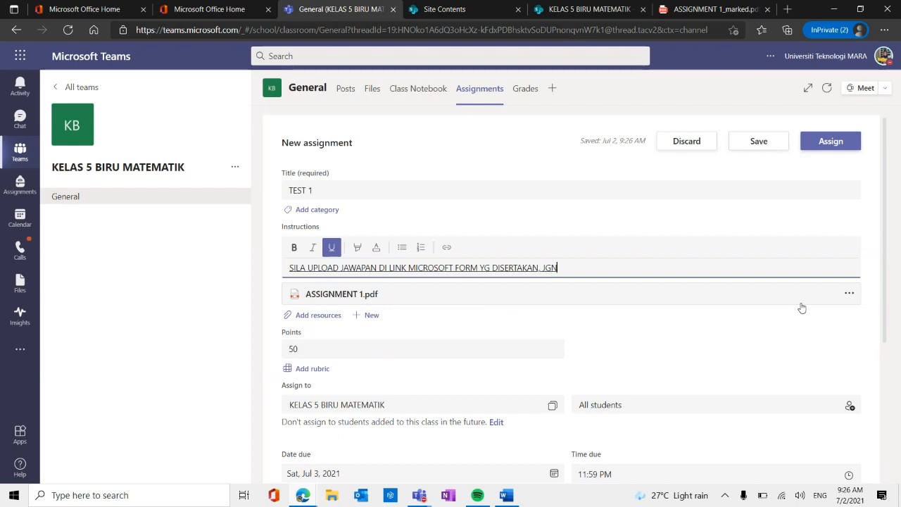
pyautogui.press('BackSpace')
pyautogui.press('BackSpace')
pyautogui.write('A')
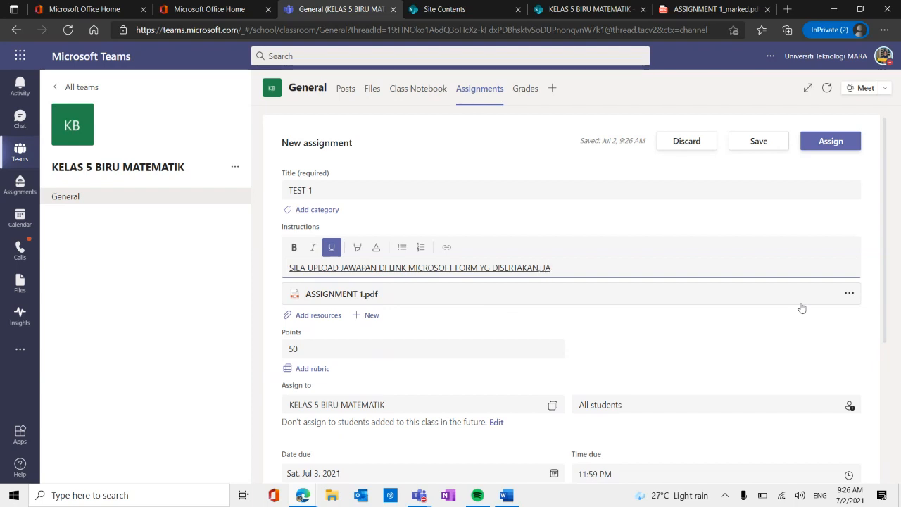
pyautogui.write('NGAN UPL')
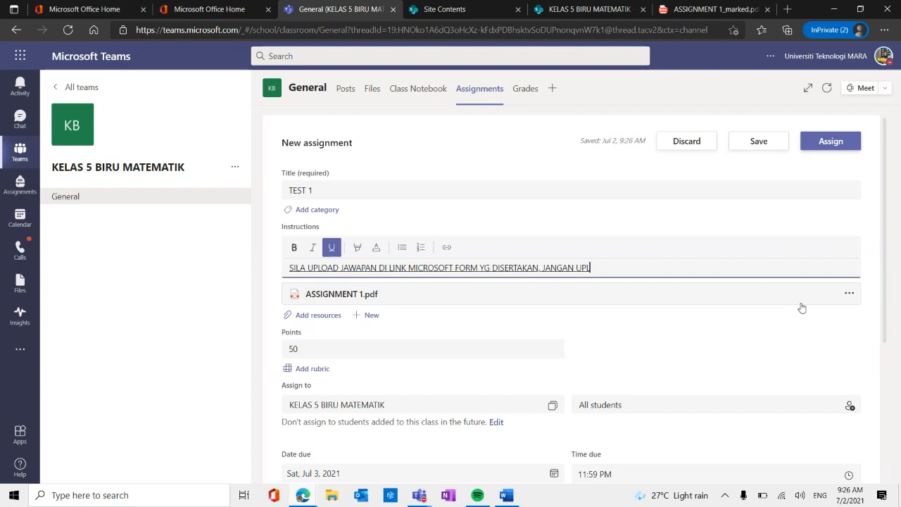
pyautogui.write('OAD MENGGU')
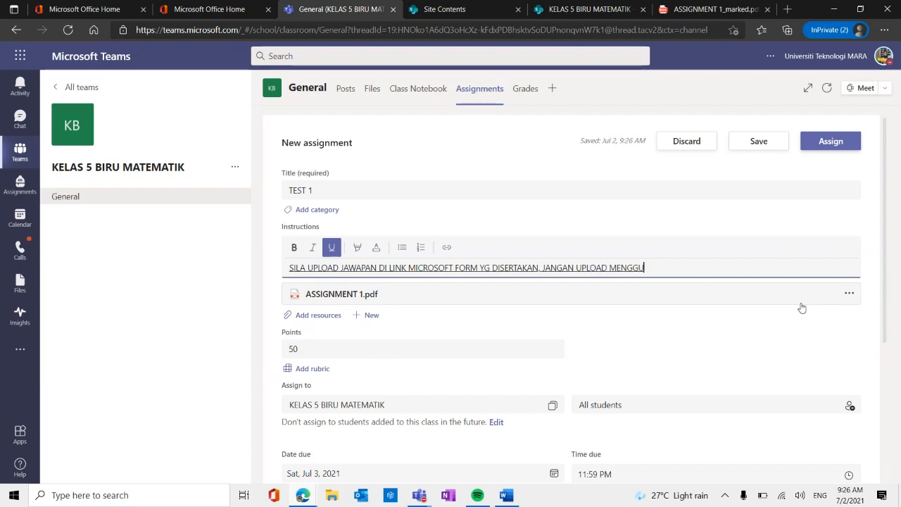
pyautogui.write('NAKAN A')
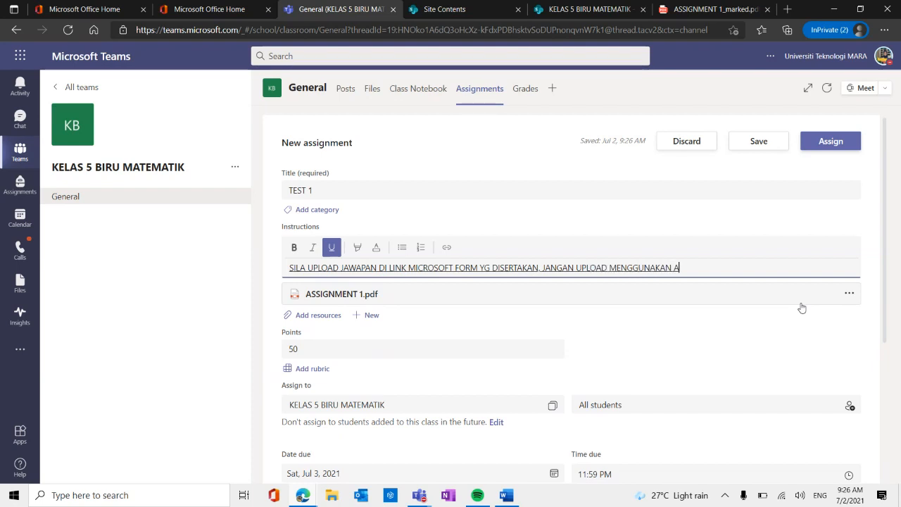
pyautogui.write('DD A FILE')
pyautogui.click(325, 321)
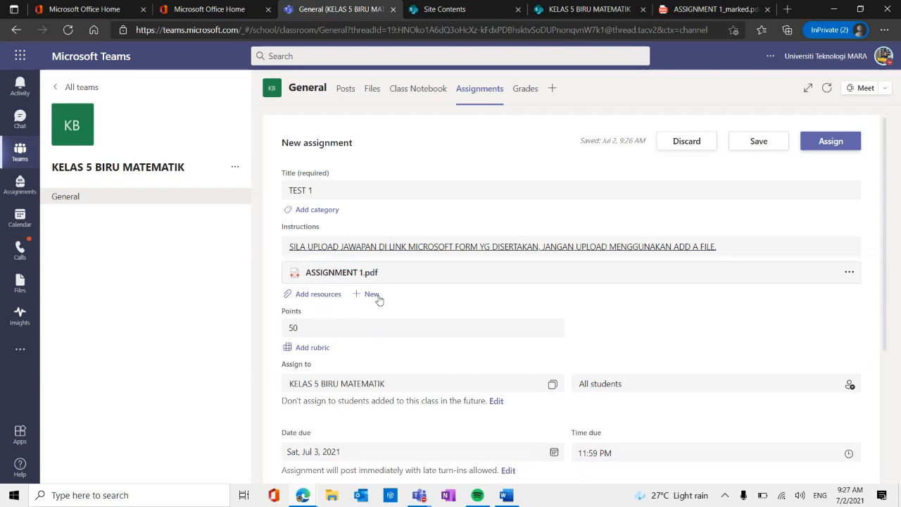
pyautogui.click(315, 295)
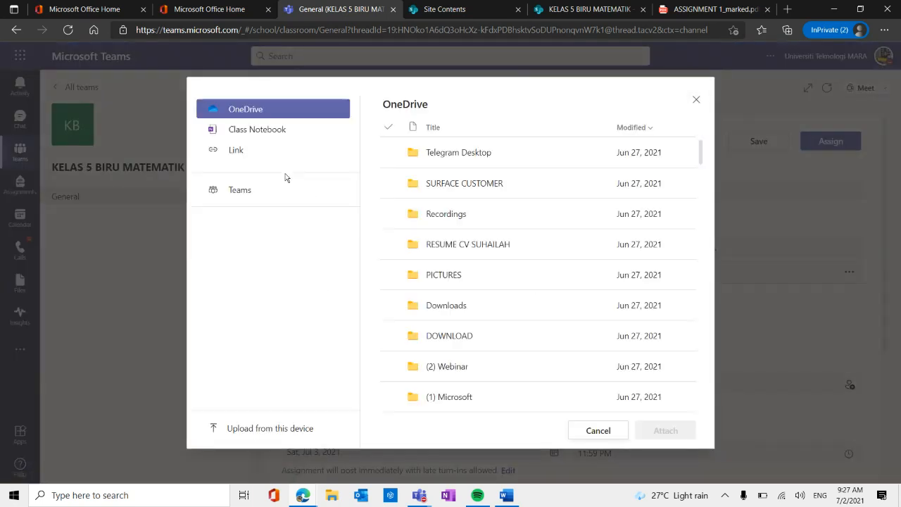
pyautogui.click(239, 149)
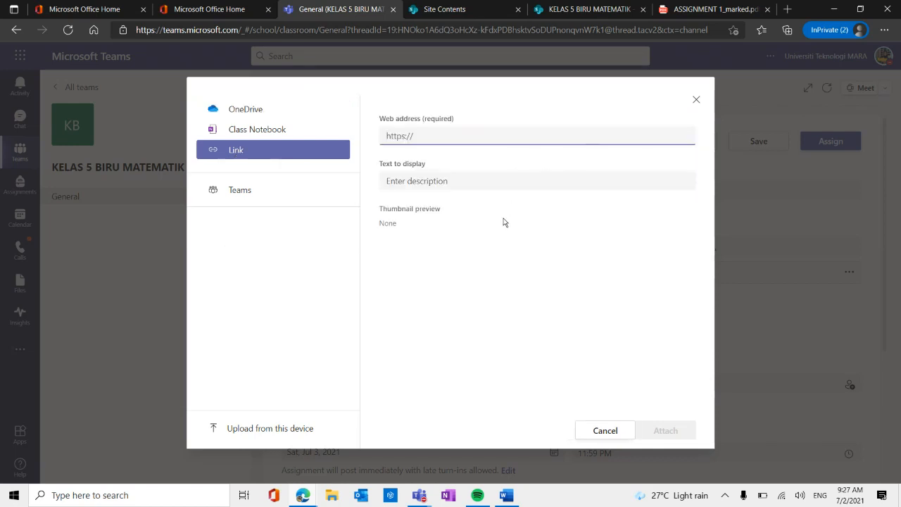
pyautogui.click(600, 431)
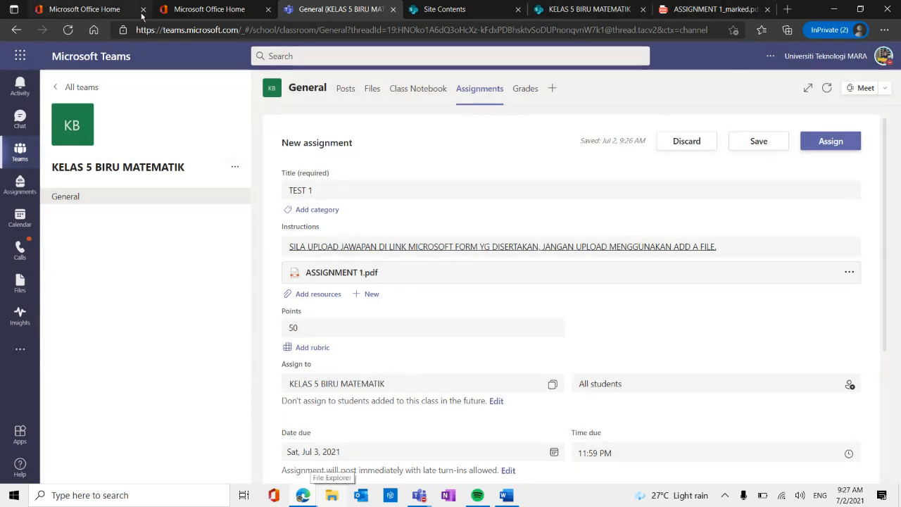
# Switch to Microsoft Forms through the Office home page, close the marked PDF, and create a new form.
pyautogui.click(221, 13)
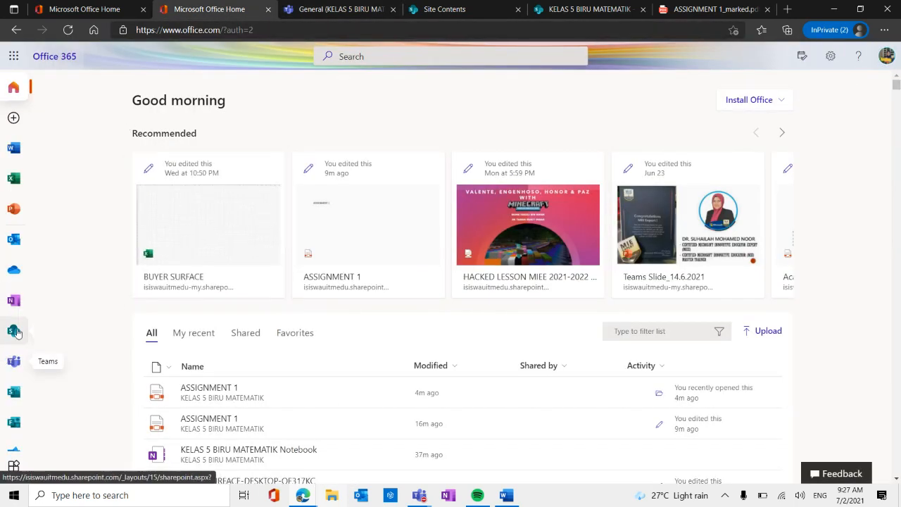
pyautogui.click(14, 422)
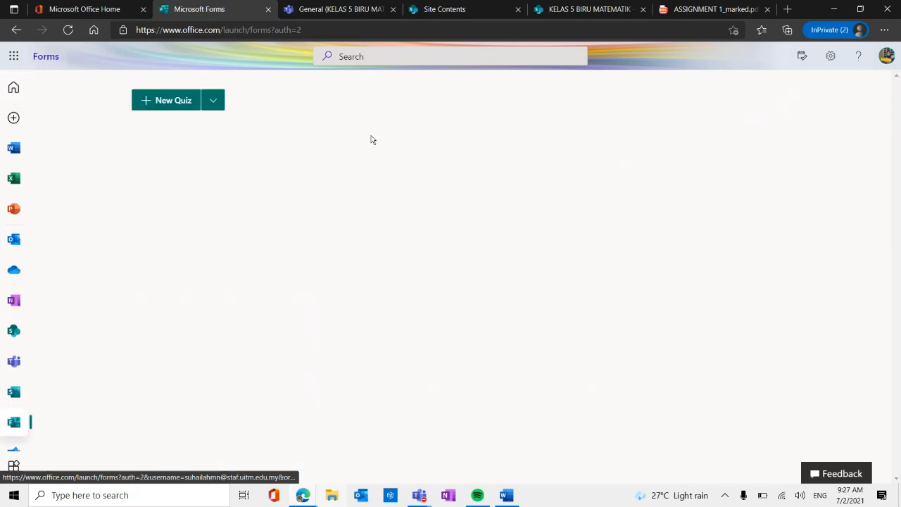
pyautogui.click(768, 9)
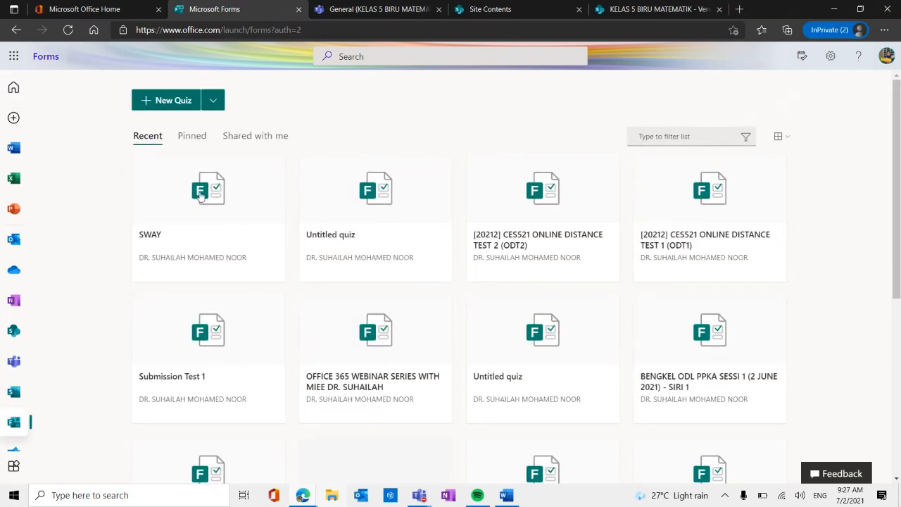
pyautogui.click(214, 107)
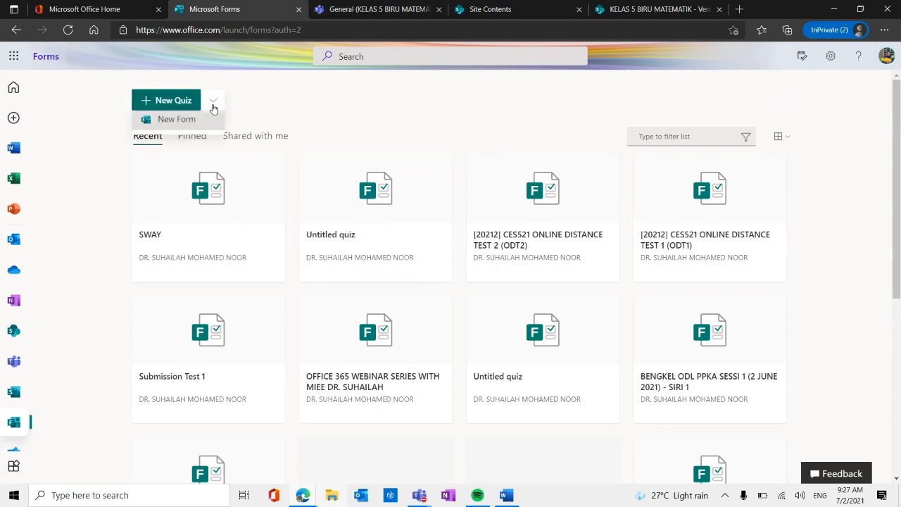
pyautogui.click(202, 129)
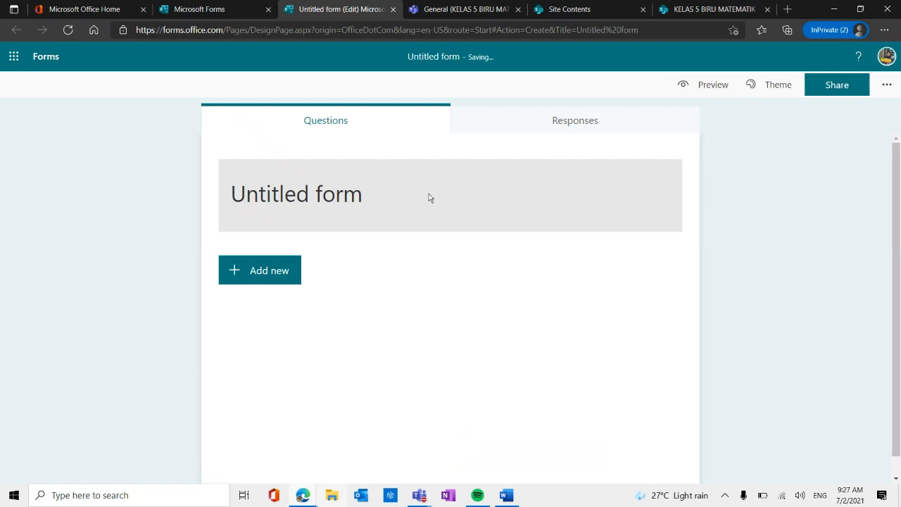
# Title the new form "SUBMISSION TEST 1 MATEMATIK" and leave its description empty.
pyautogui.click(428, 198)
pyautogui.write('SU')
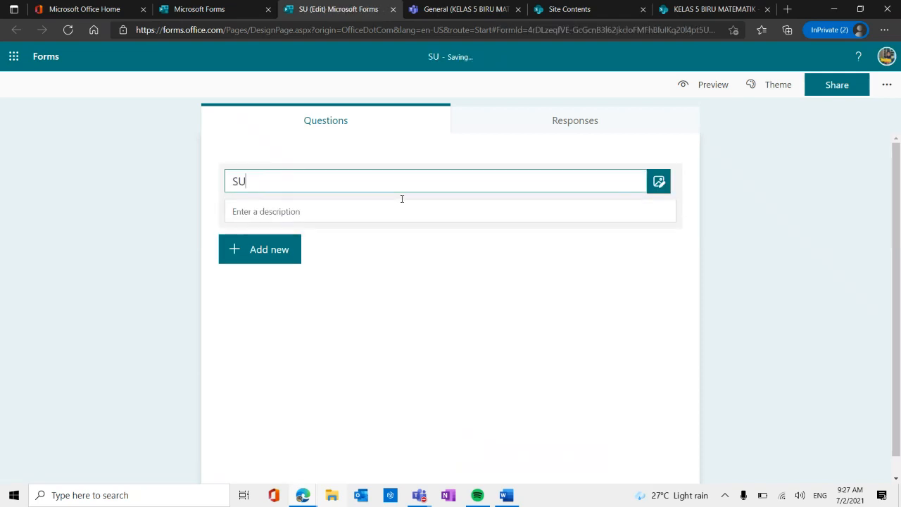
pyautogui.write('BMISSION TEST ')
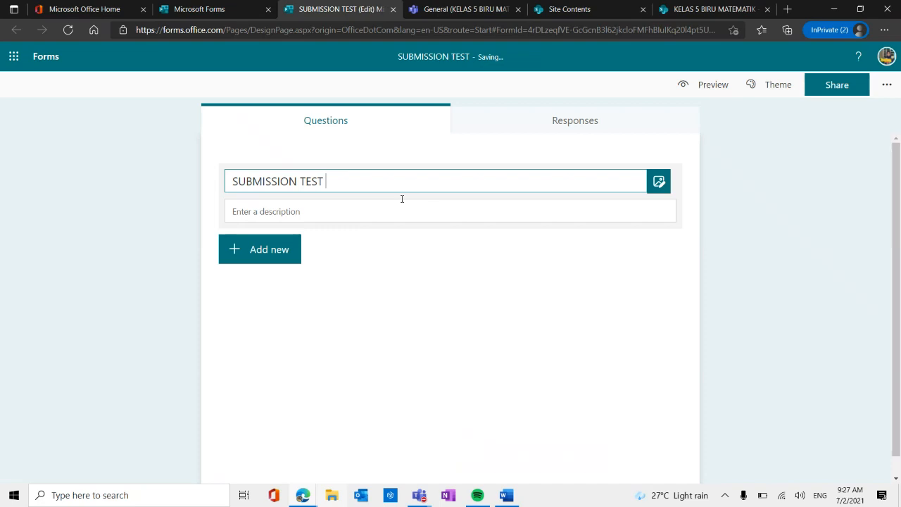
pyautogui.write('1 MATEMAT')
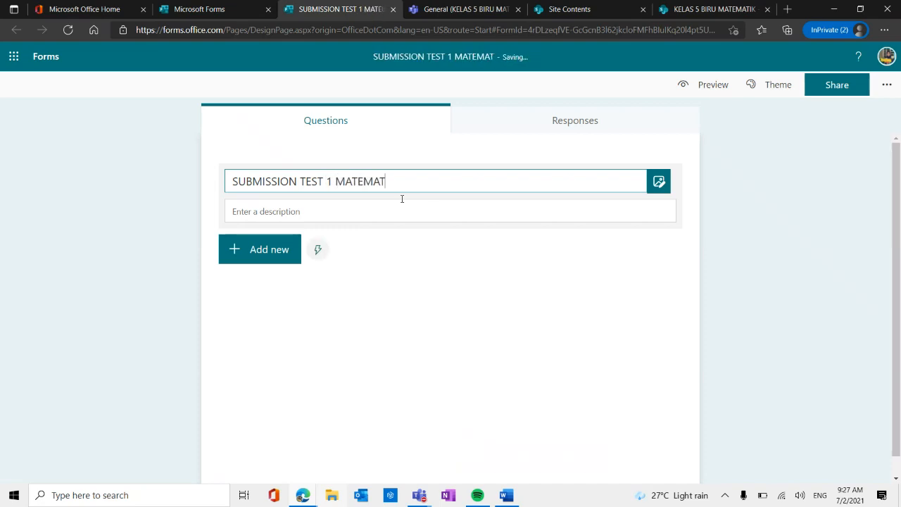
pyautogui.write('IK')
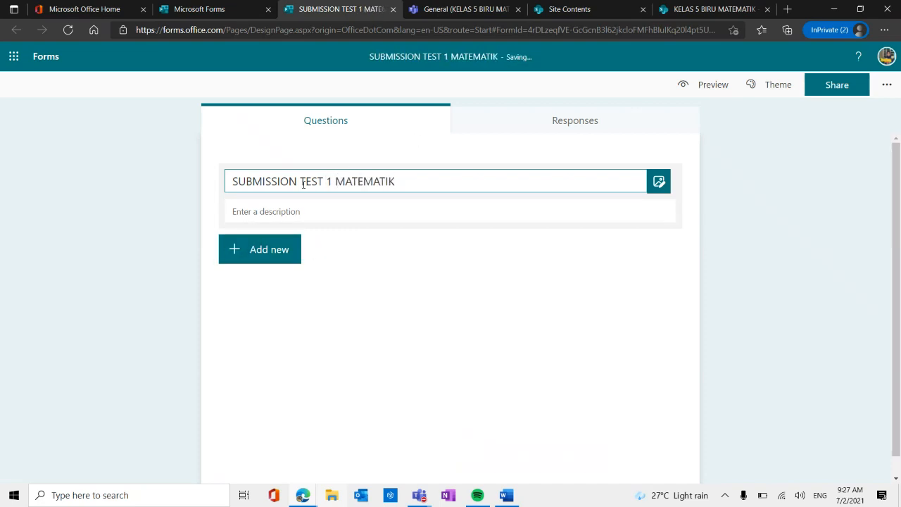
pyautogui.click(302, 210)
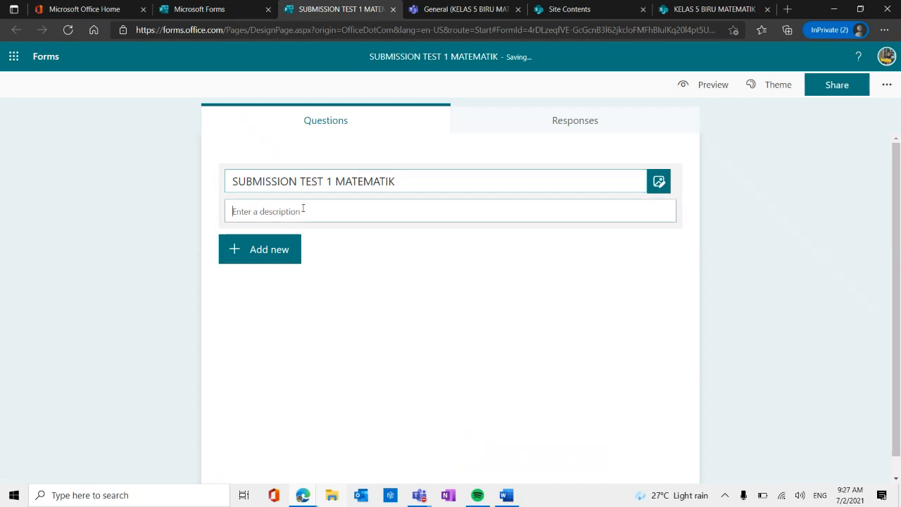
# Add a file upload question to the SUBMISSION TEST 1 MATEMATIK form.
pyautogui.click(263, 251)
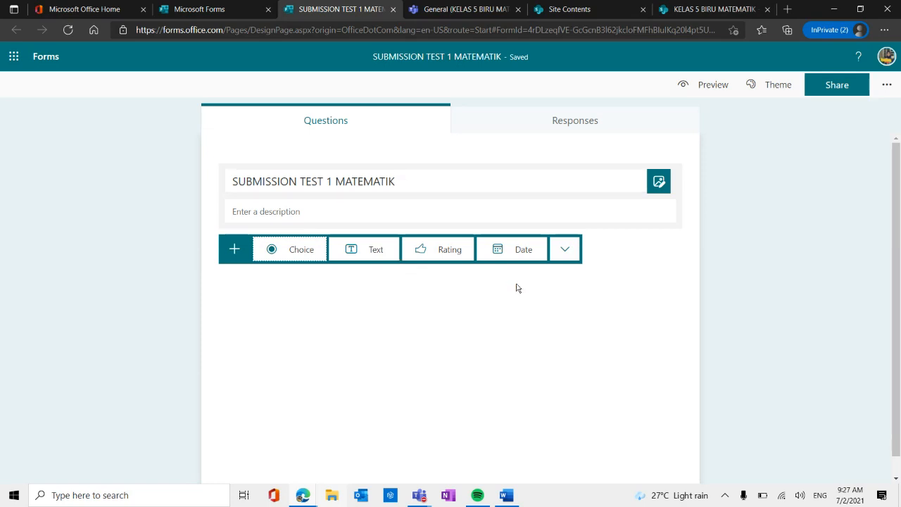
pyautogui.click(567, 251)
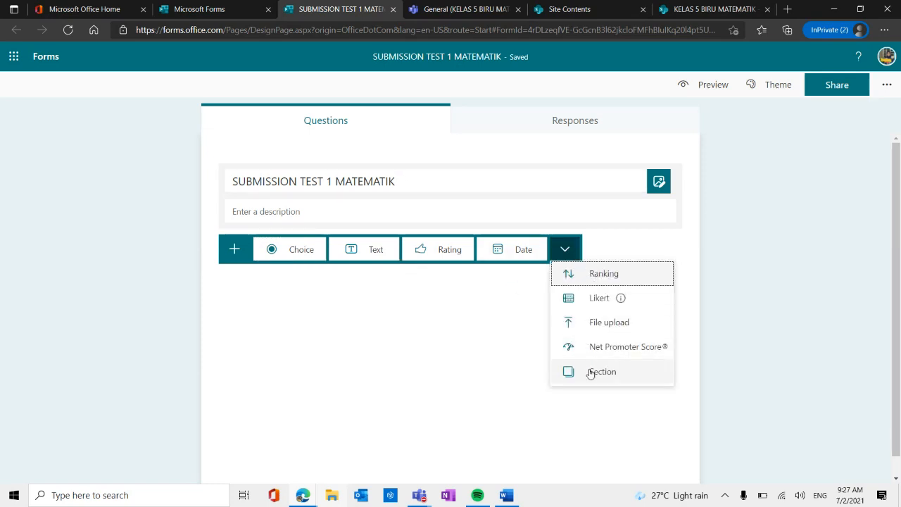
pyautogui.click(605, 322)
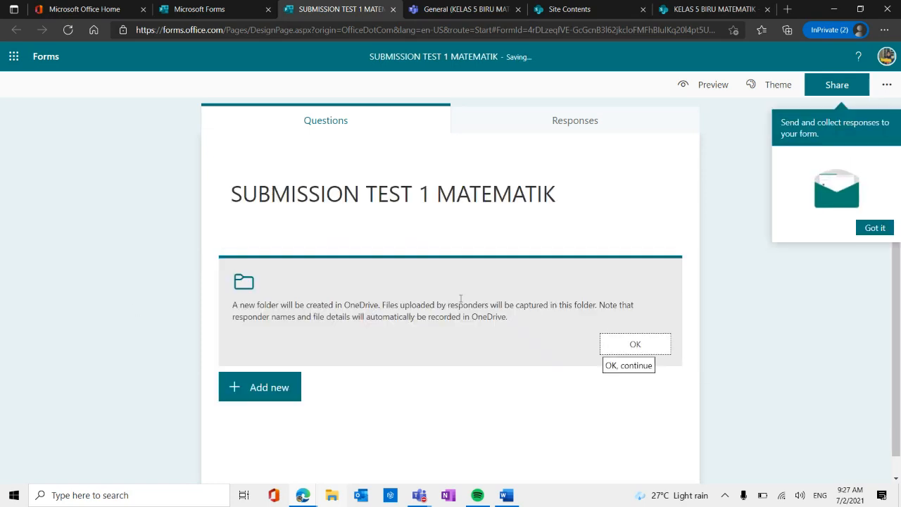
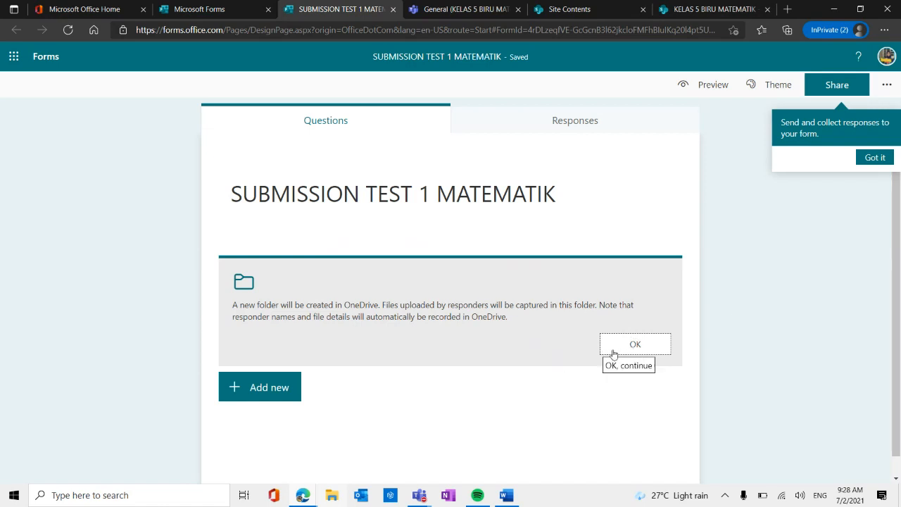
# Accept the OneDrive upload folder for the file upload question and restrict its allowed file type to PDF.
pyautogui.click(635, 345)
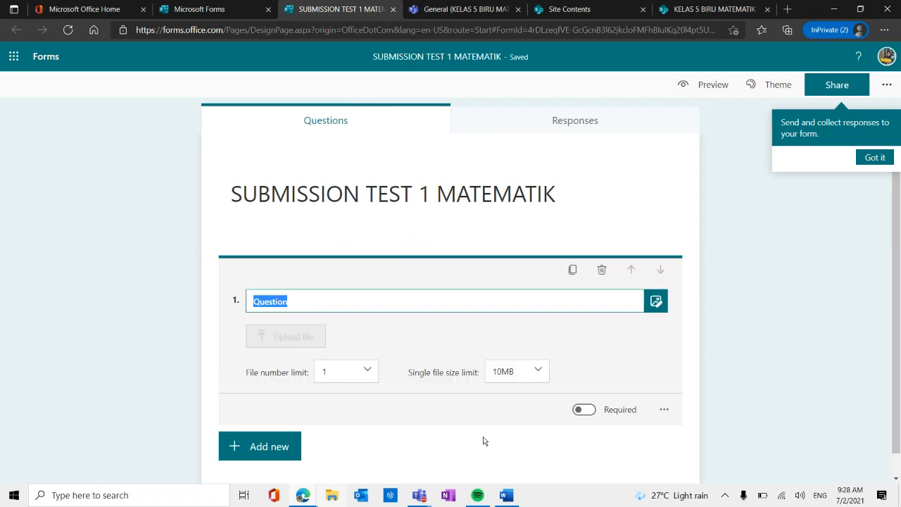
pyautogui.click(664, 409)
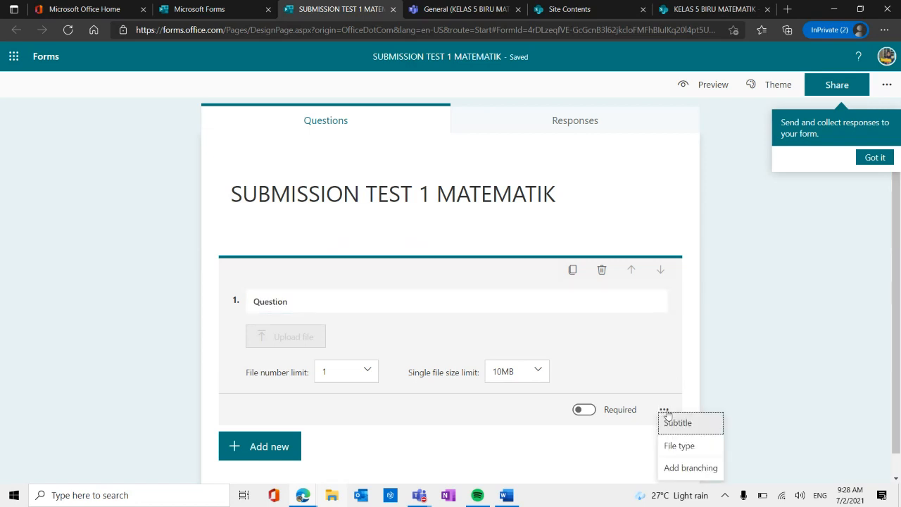
pyautogui.click(694, 446)
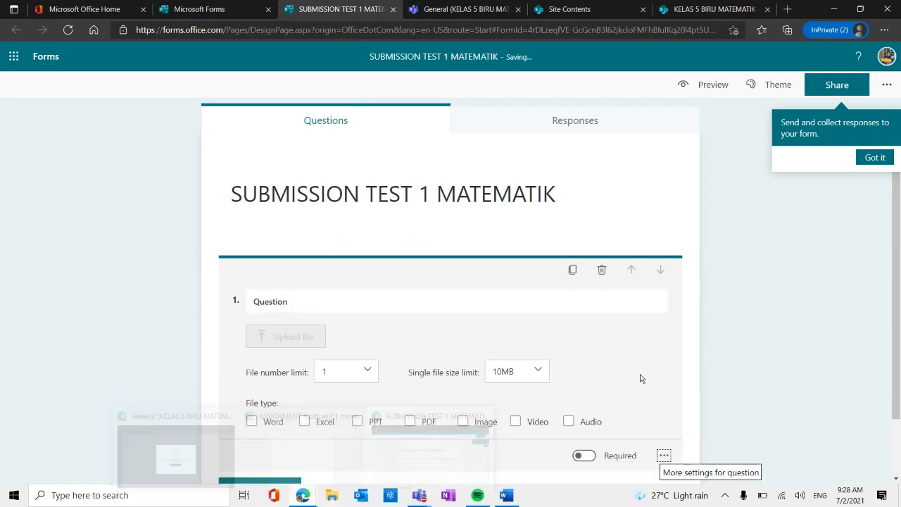
pyautogui.scroll(-1, 641, 378)
pyautogui.scroll(1, 556, 324)
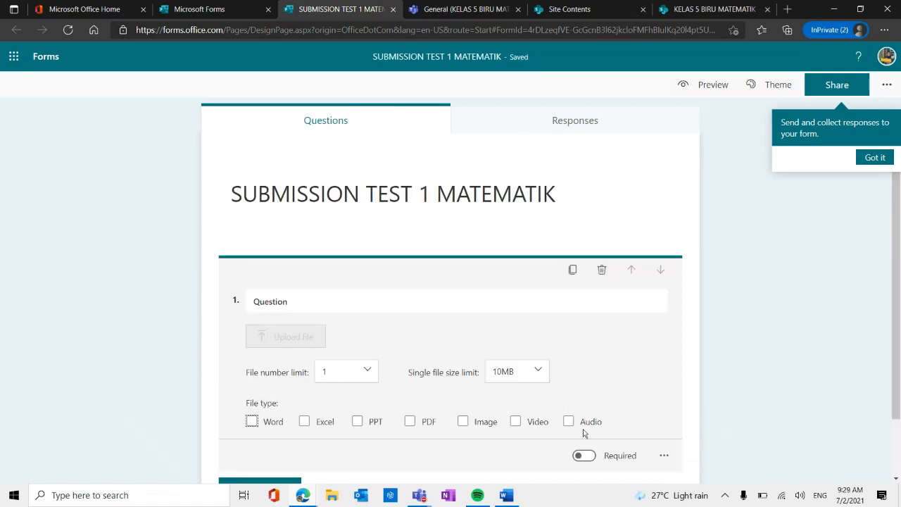
pyautogui.click(410, 422)
# Make the file upload question required and set its question text to "SUBMIT DI SINI".
pyautogui.scroll(-1, 584, 419)
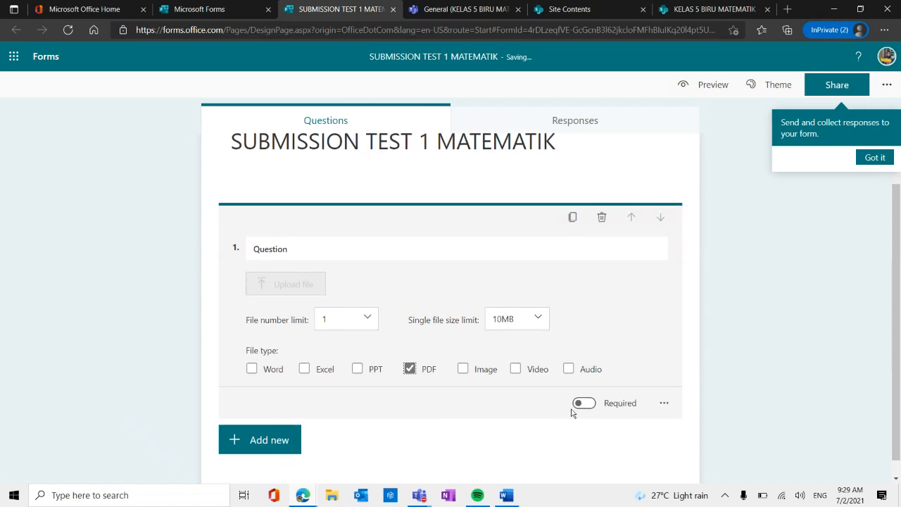
pyautogui.click(583, 406)
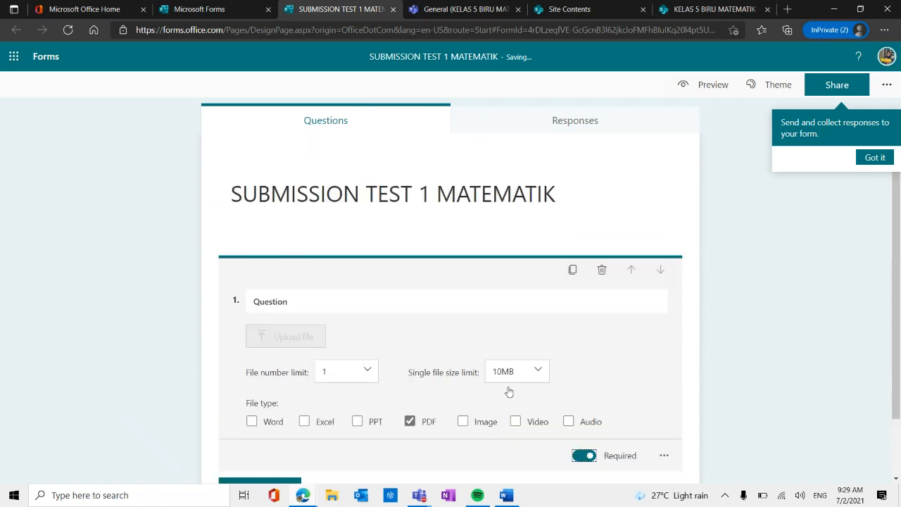
pyautogui.scroll(-1, 437, 398)
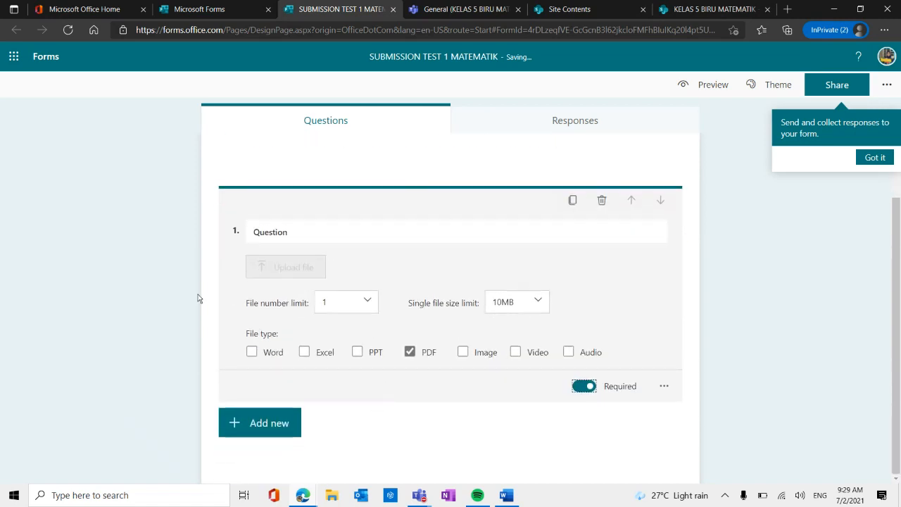
pyautogui.scroll(1, 326, 265)
pyautogui.click(347, 299)
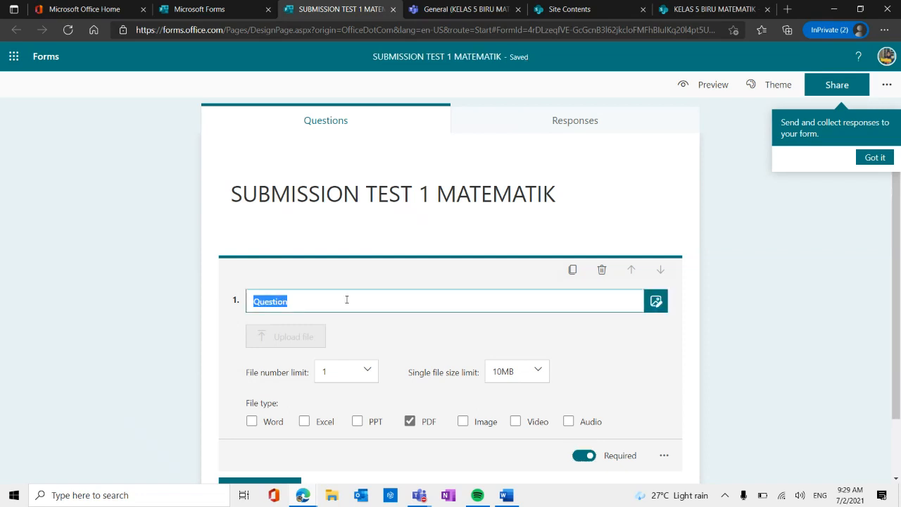
pyautogui.write('s')
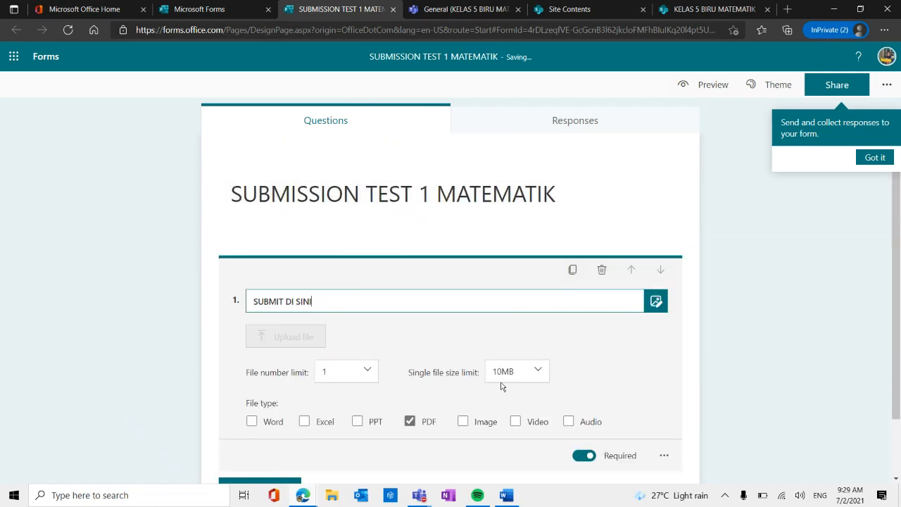
# In the form settings, allow only specific people in the organization to respond, with one response per person.
pyautogui.scroll(-1, 501, 386)
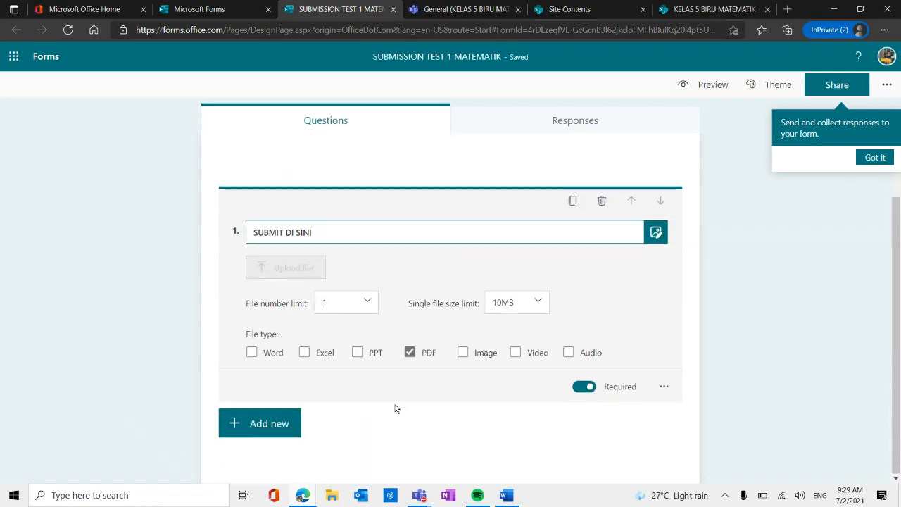
pyautogui.click(886, 87)
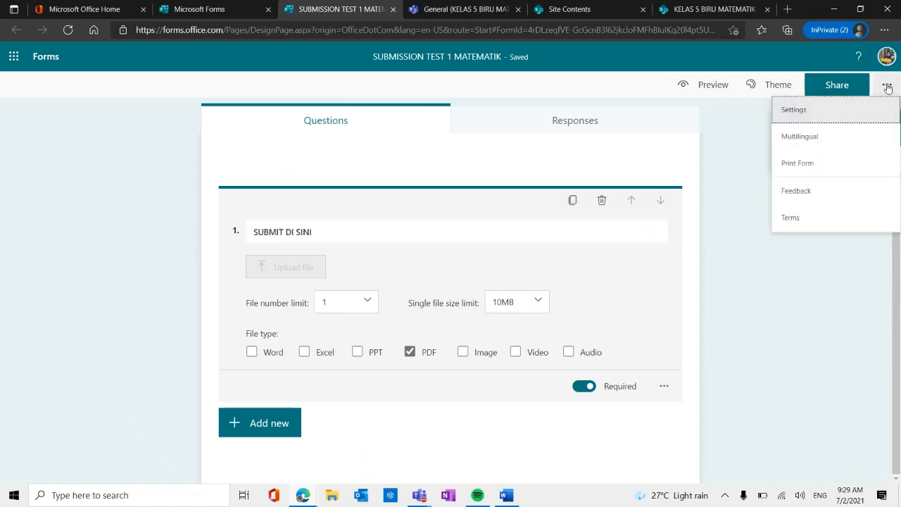
pyautogui.click(803, 119)
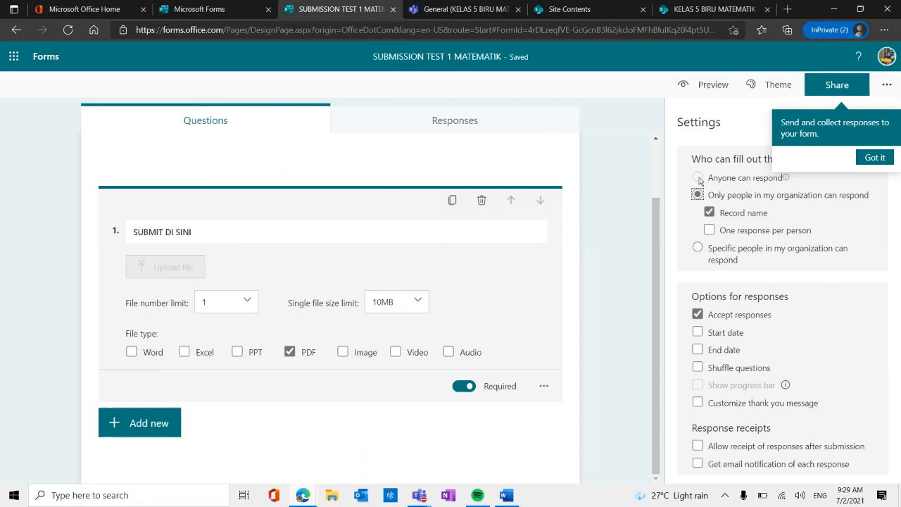
pyautogui.click(873, 157)
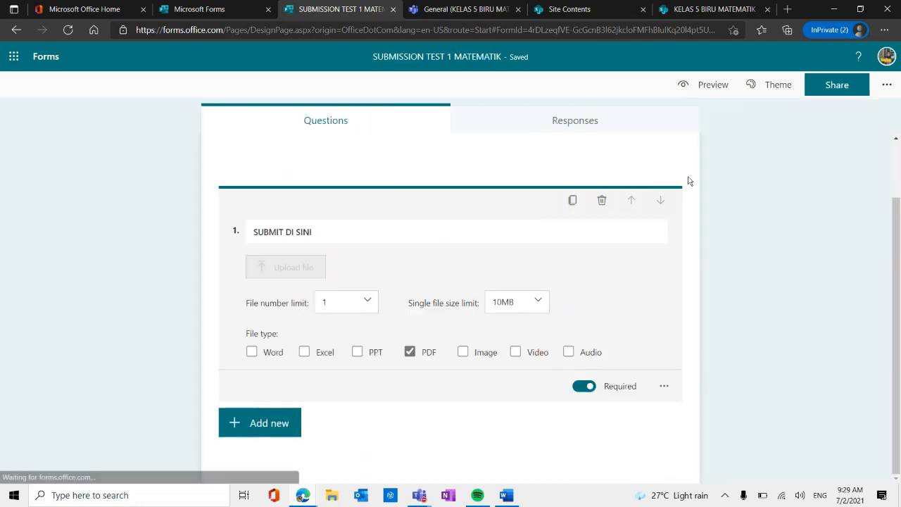
pyautogui.click(887, 84)
pyautogui.click(811, 110)
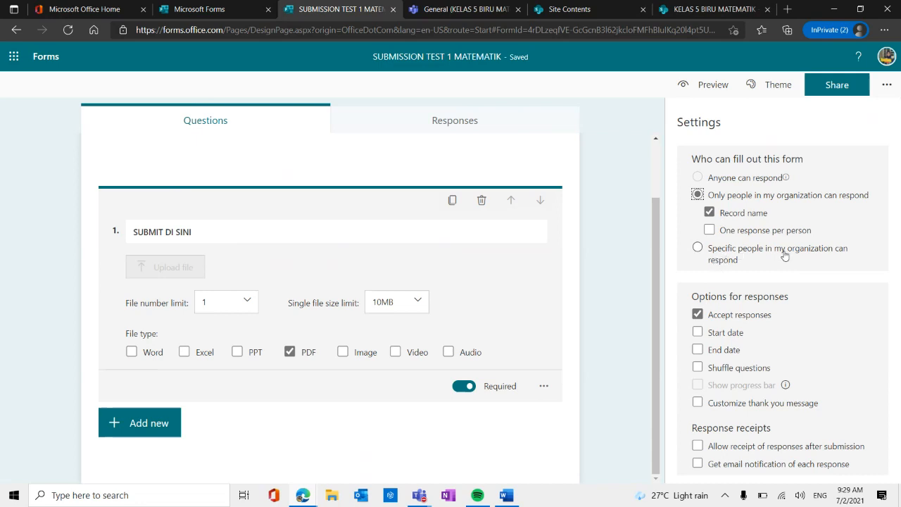
pyautogui.click(697, 248)
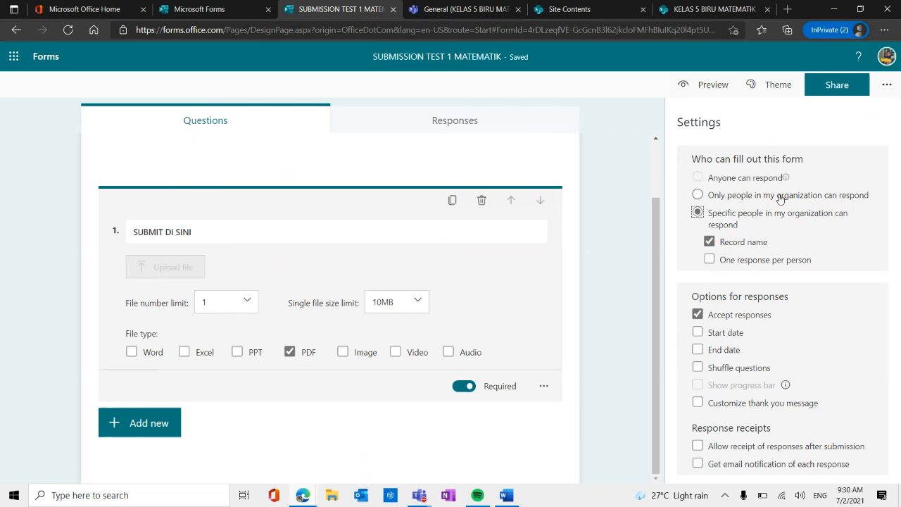
pyautogui.click(710, 260)
# Share the form with specific people in the organization as the response audience, and copy its shortened link.
pyautogui.click(833, 93)
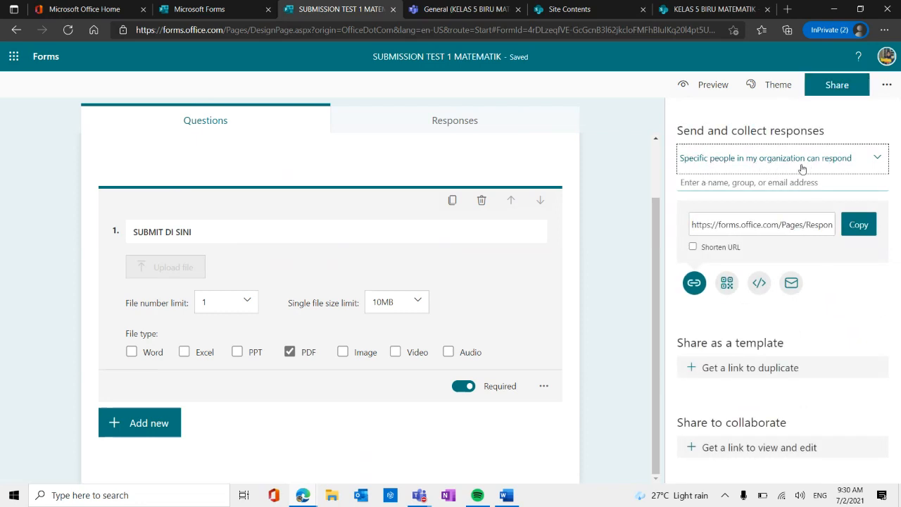
pyautogui.click(846, 164)
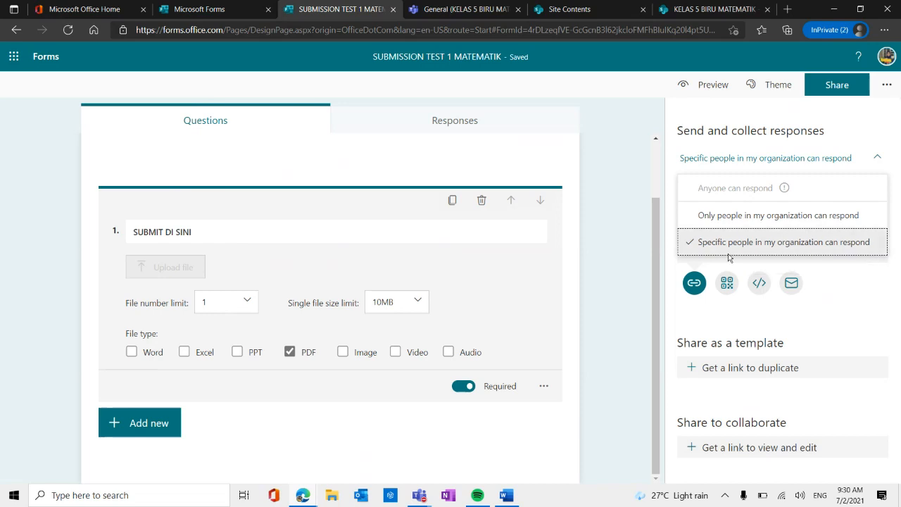
pyautogui.click(764, 242)
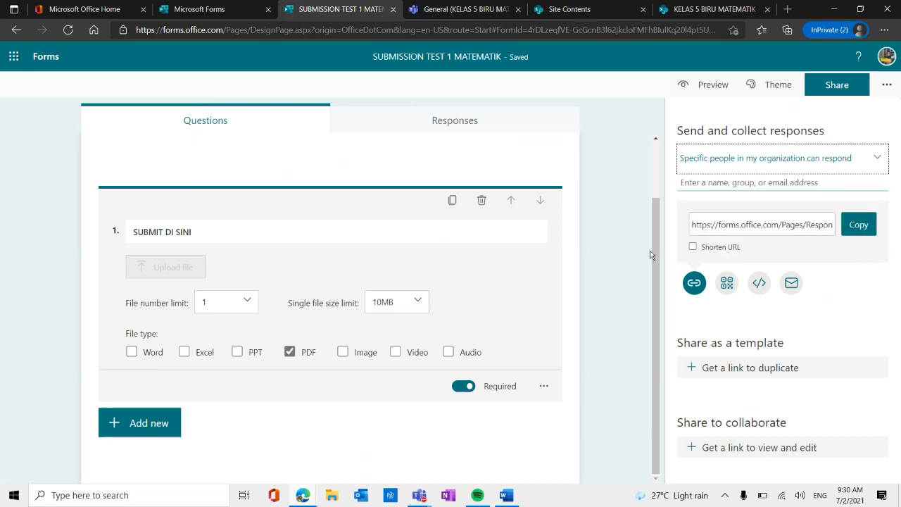
pyautogui.click(693, 246)
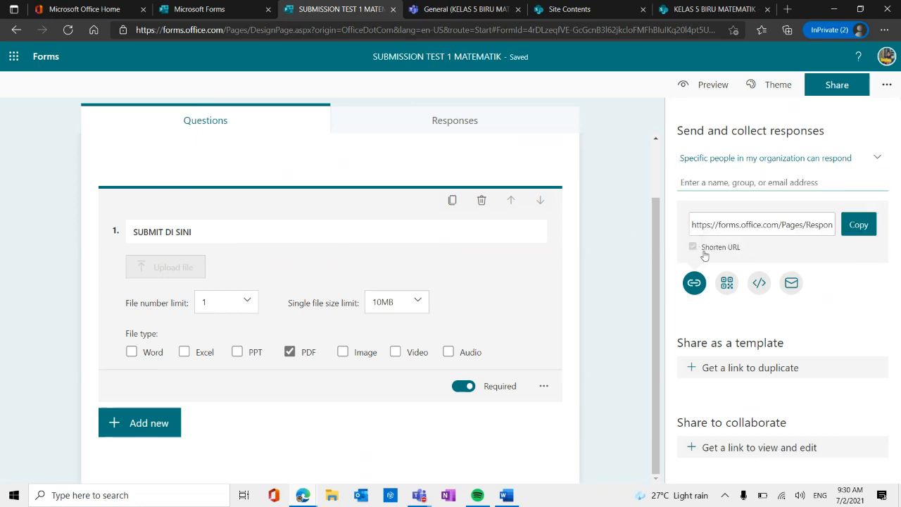
pyautogui.click(859, 226)
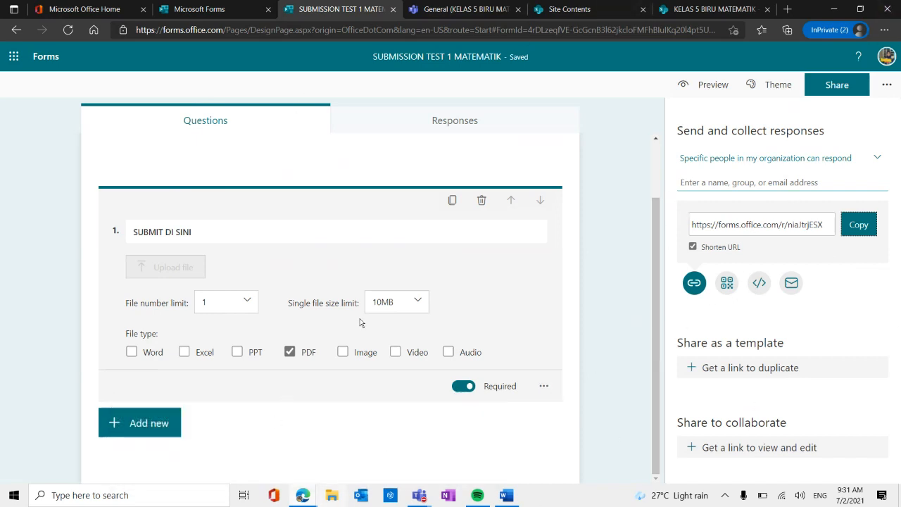
# Switch to Microsoft Teams and attach the copied form link as a resource to the TEST 1 assignment.
pyautogui.moveTo(506, 497)
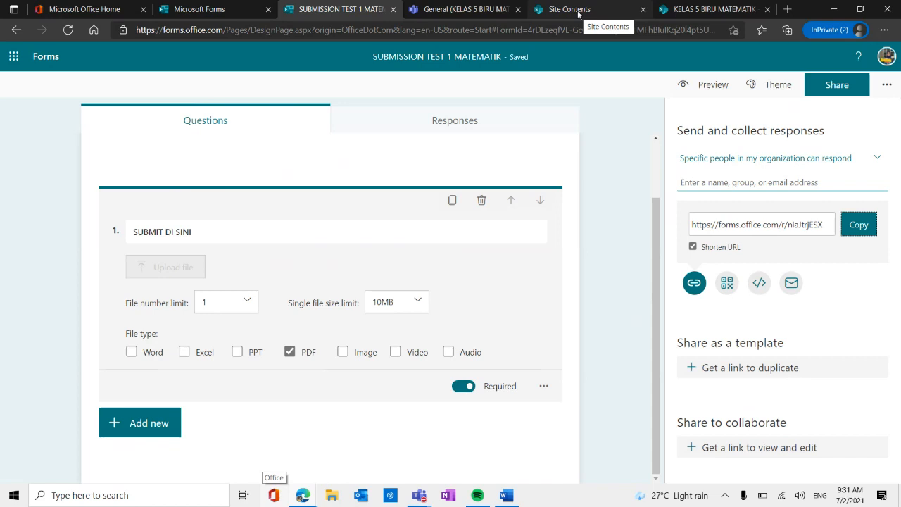
pyautogui.click(462, 10)
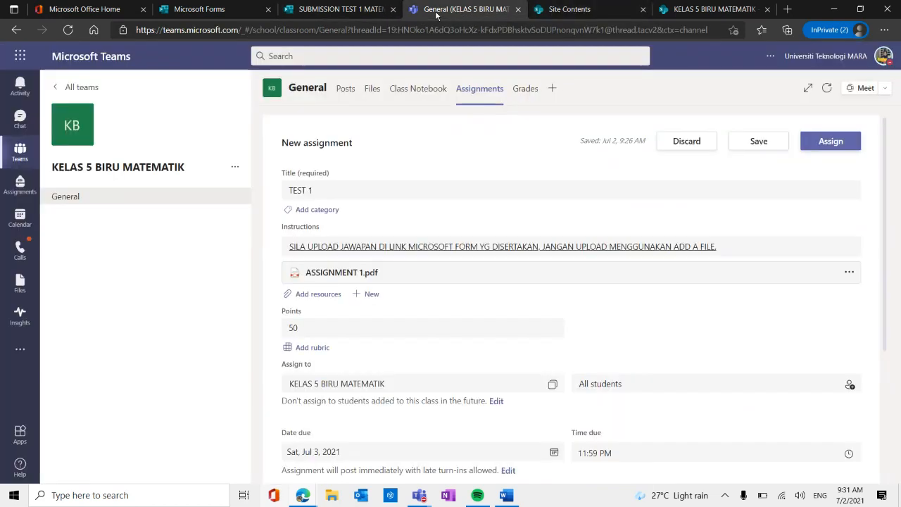
pyautogui.click(319, 294)
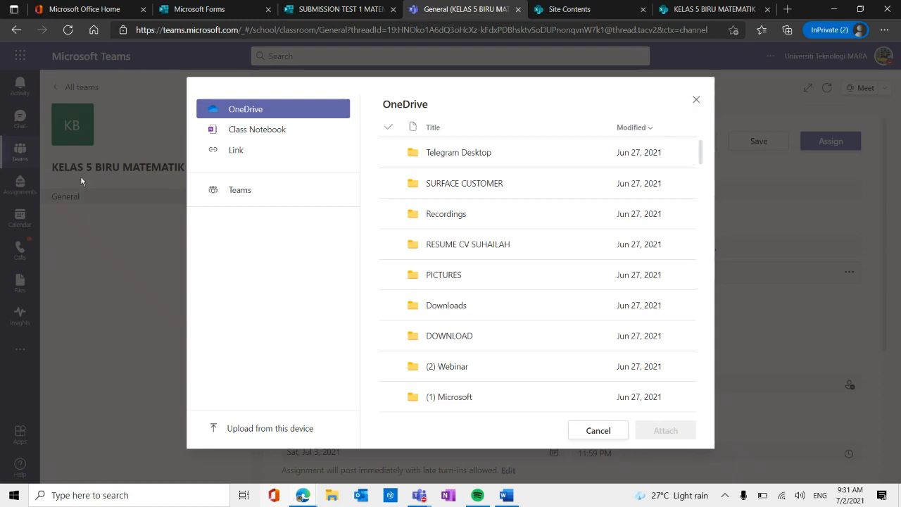
pyautogui.click(236, 154)
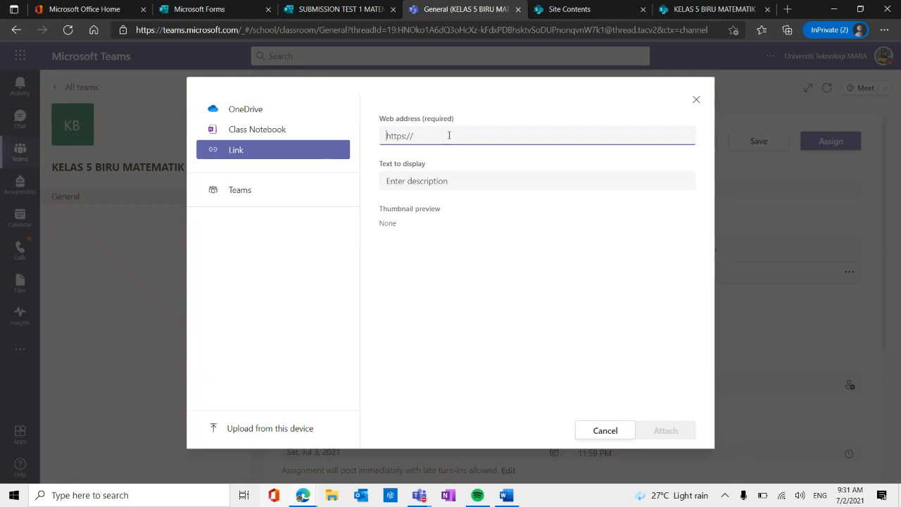
pyautogui.write('V')
pyautogui.press('BackSpace')
pyautogui.hotkey('ctrl', 'v')
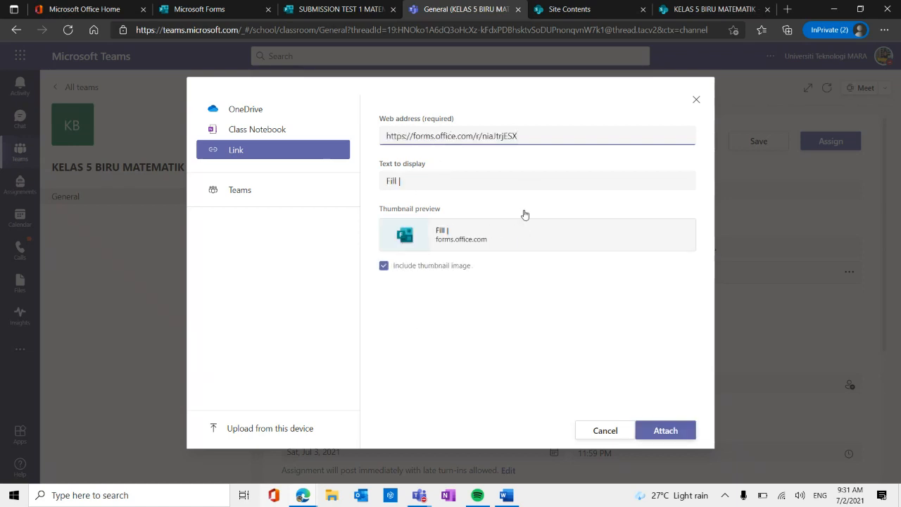
pyautogui.click(661, 431)
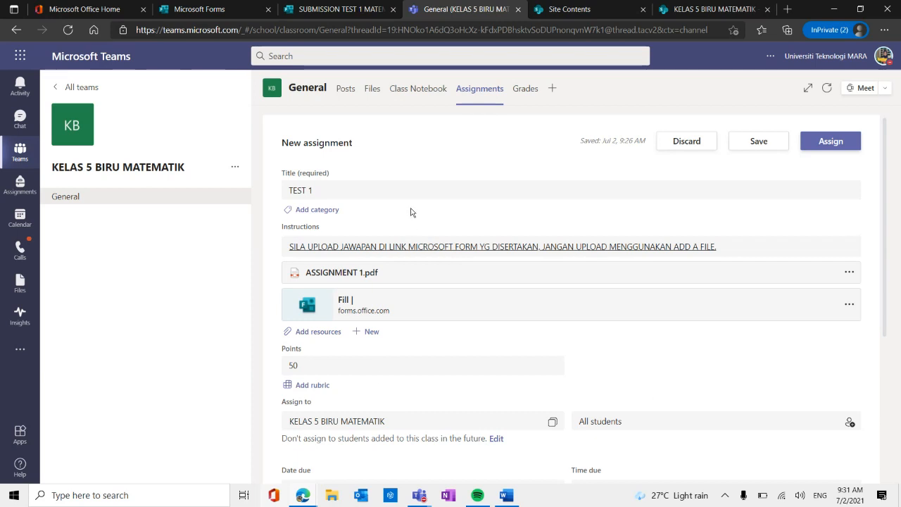
# Review the TEST 1 assignment details and assign it to the KELAS 5 BIRU MATEMATIK class.
pyautogui.scroll(-1, 396, 259)
pyautogui.scroll(1, 399, 303)
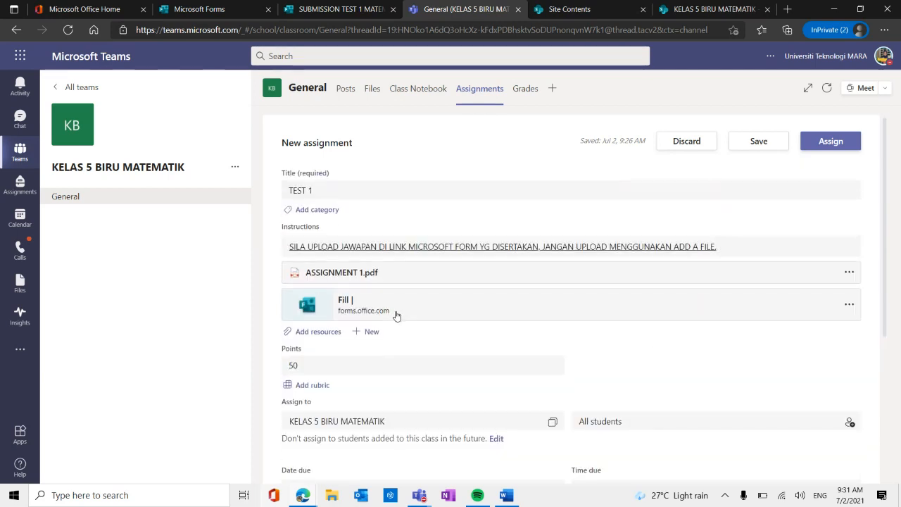
pyautogui.scroll(-3, 397, 315)
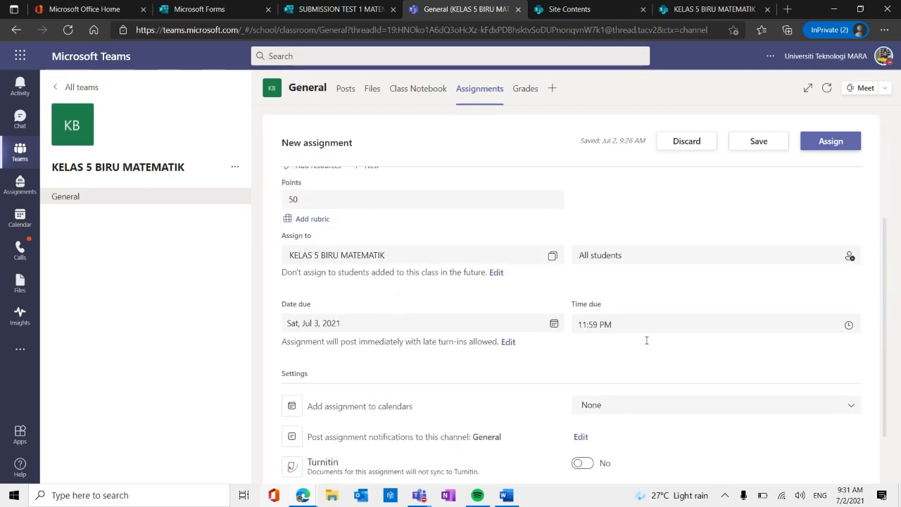
pyautogui.scroll(-1, 338, 329)
pyautogui.scroll(4, 408, 314)
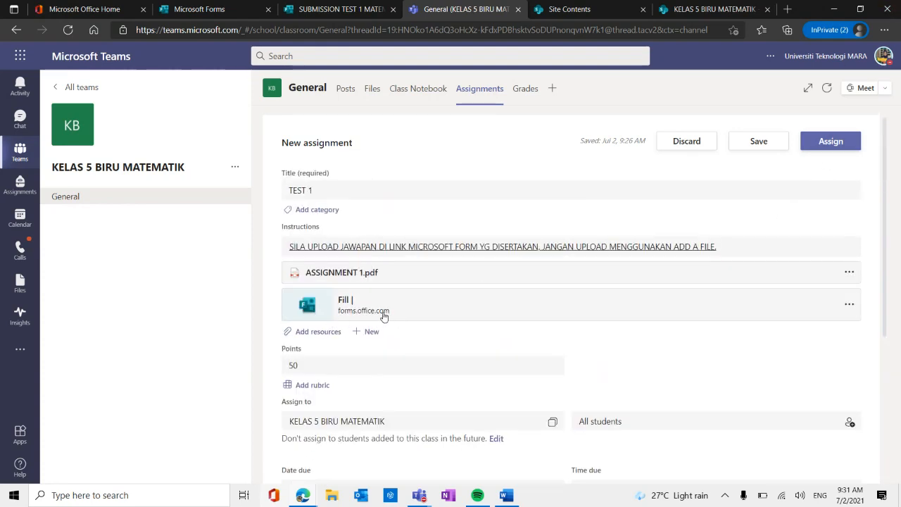
pyautogui.scroll(-2, 384, 303)
pyautogui.scroll(2, 328, 229)
pyautogui.scroll(-1, 328, 238)
pyautogui.scroll(1, 328, 237)
pyautogui.click(833, 147)
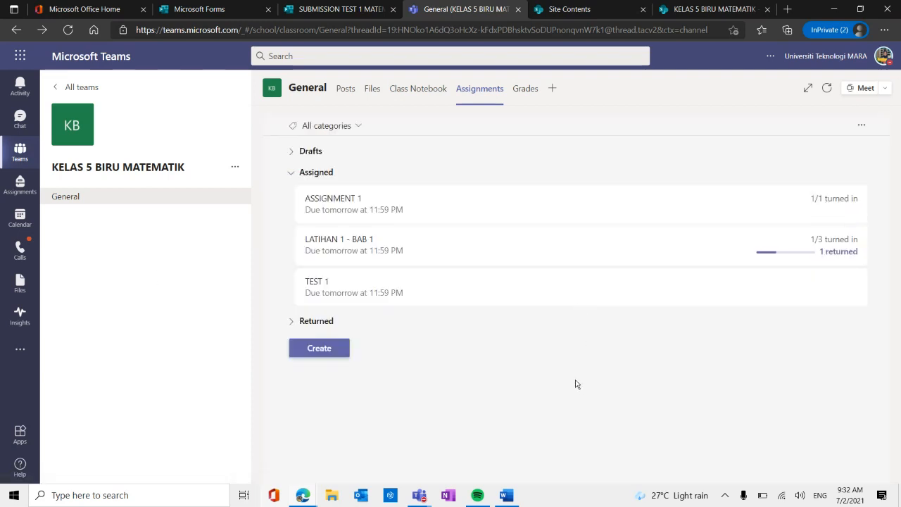
# Open the assigned TEST 1, and check its announcement in the posts of the General channel.
pyautogui.click(378, 293)
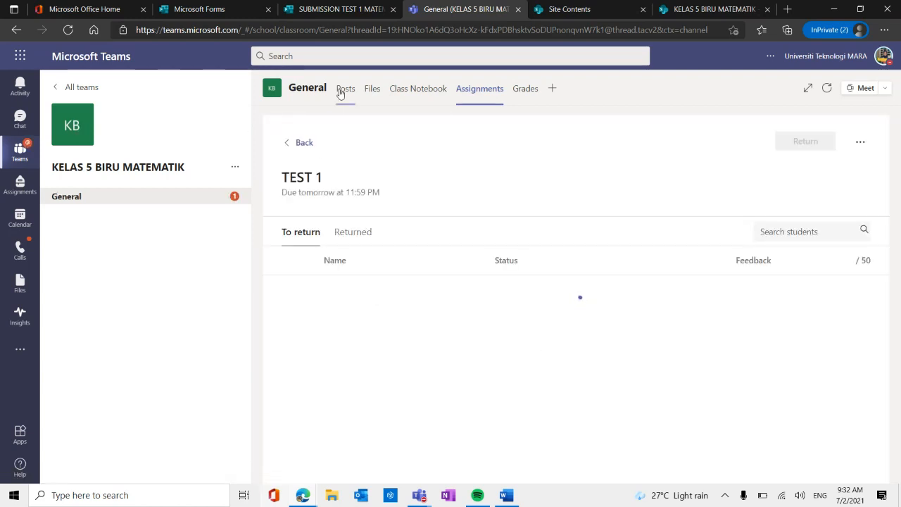
pyautogui.click(144, 198)
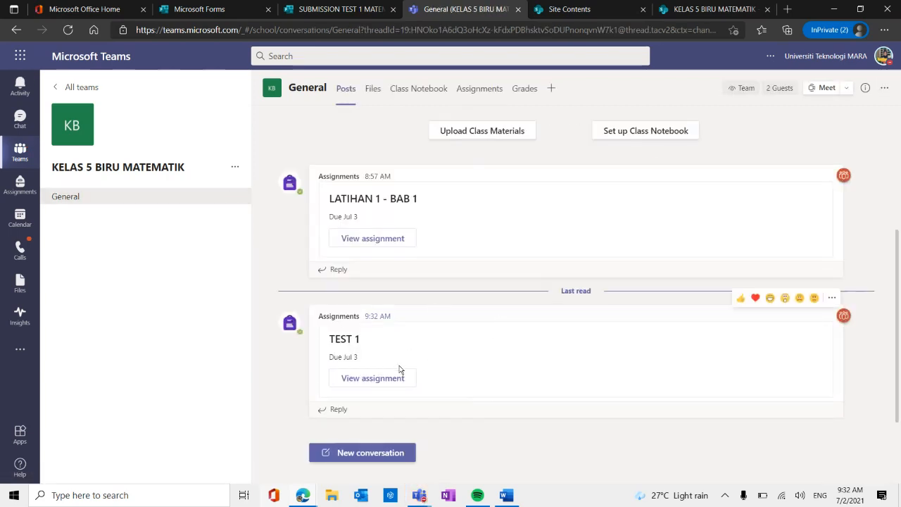
pyautogui.scroll(3, 559, 333)
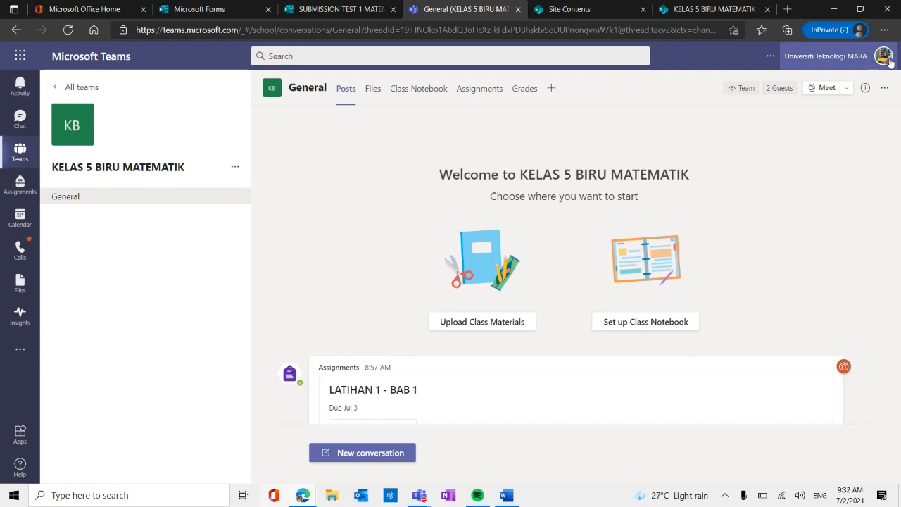
pyautogui.click(880, 56)
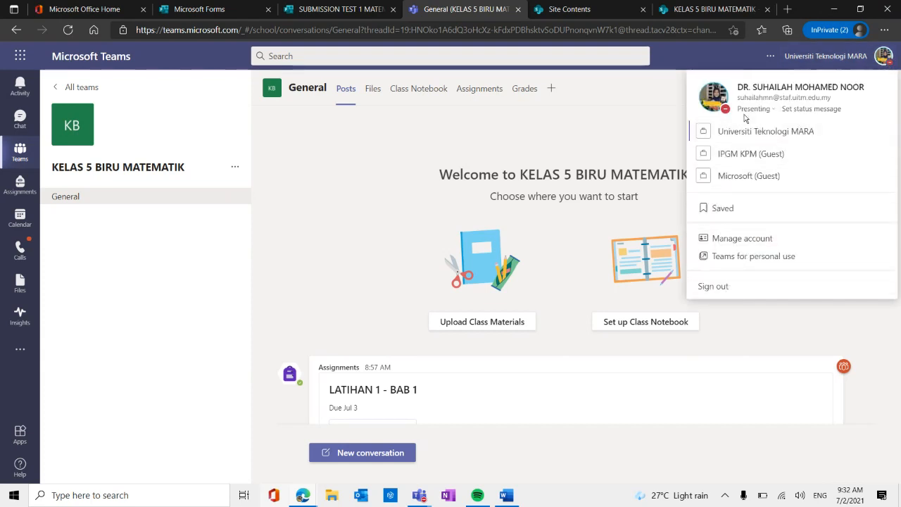
pyautogui.click(318, 151)
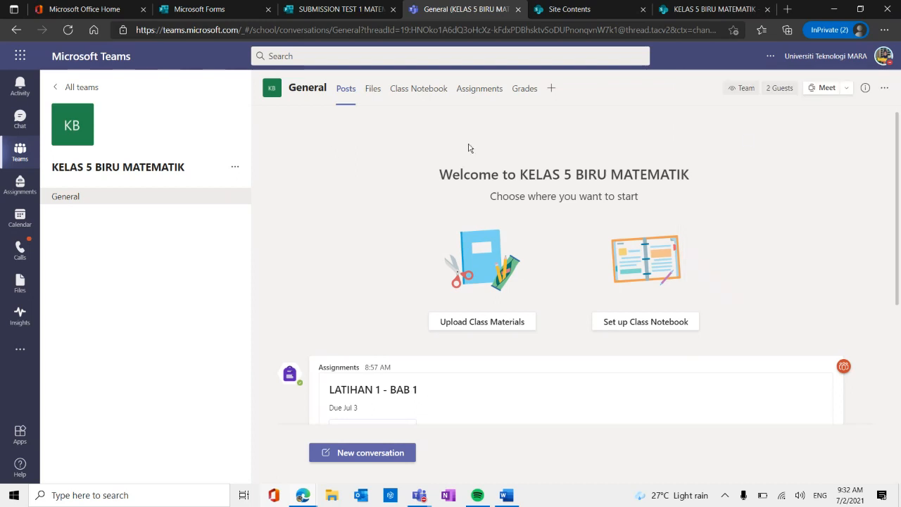
# Sign the teacher's Universiti Teknologi MARA account out of Teams.
pyautogui.click(883, 57)
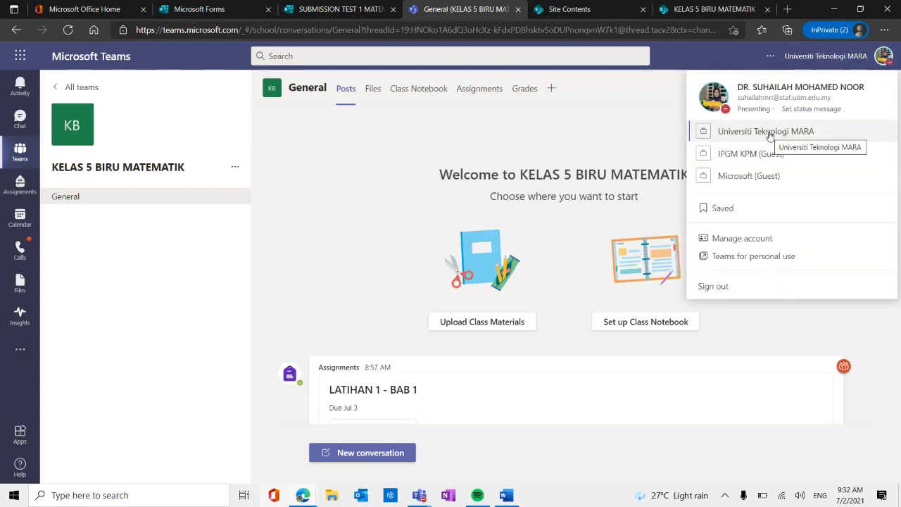
pyautogui.click(884, 57)
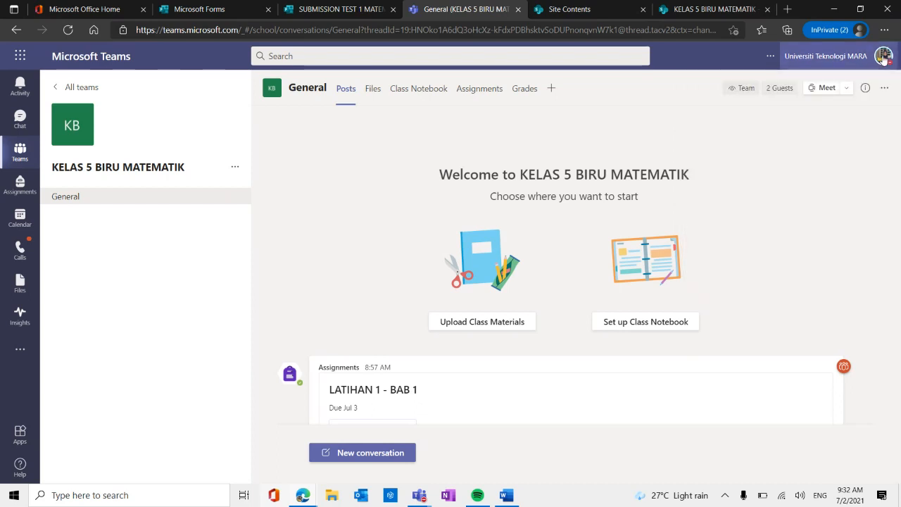
pyautogui.click(884, 58)
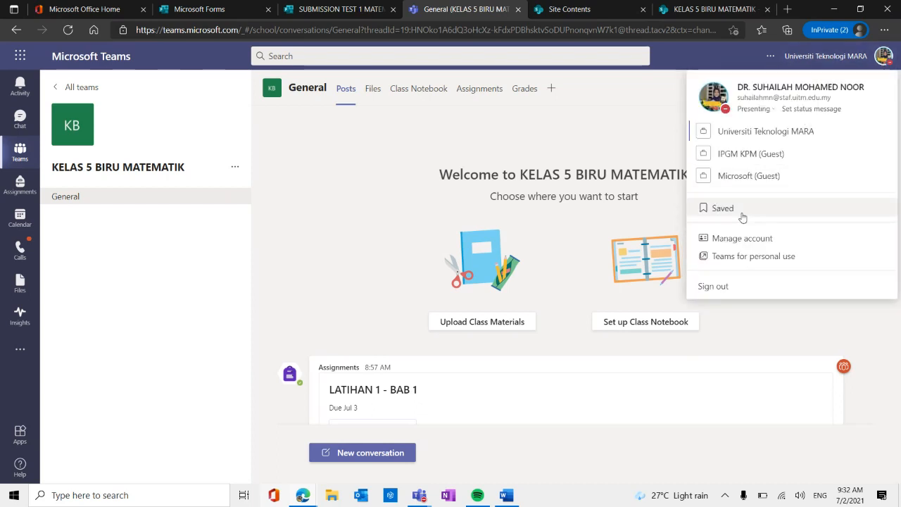
pyautogui.click(723, 288)
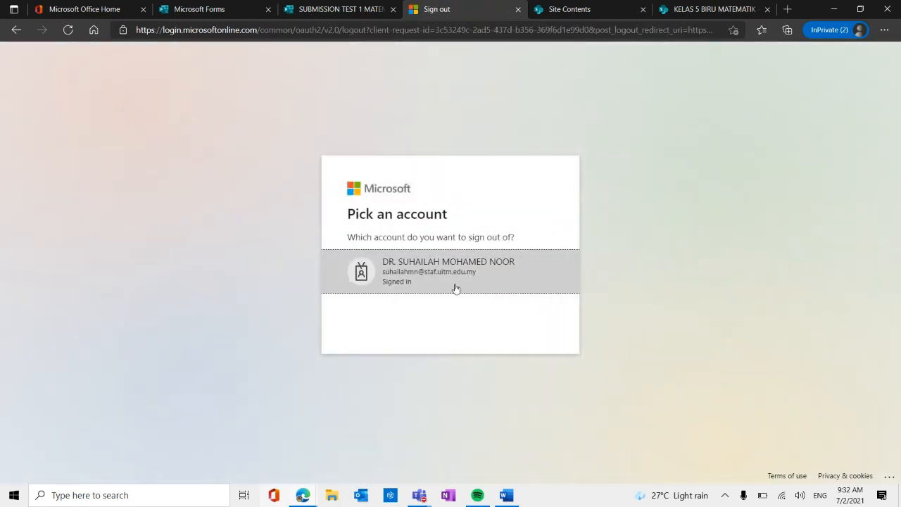
pyautogui.click(456, 278)
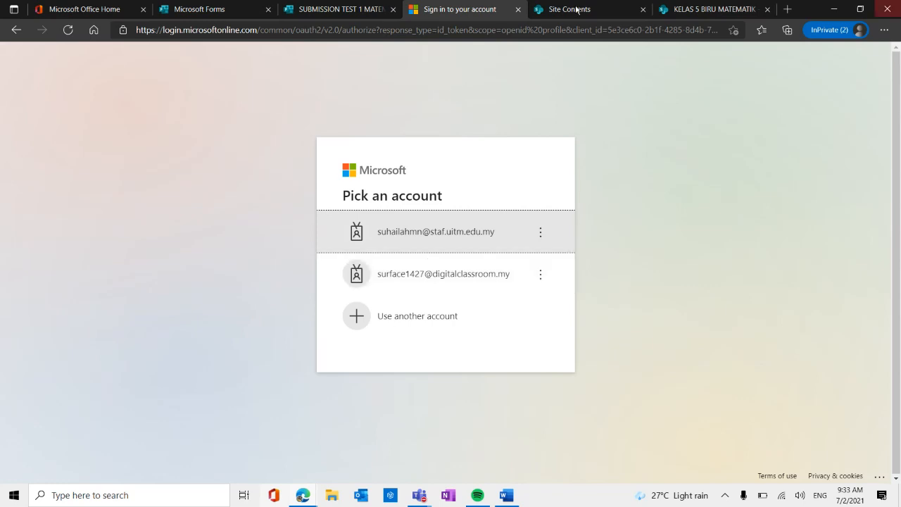
# Choose to use another account and try to sign in with the saved e-mail and password of the digitalclassroom.my account.
pyautogui.click(402, 323)
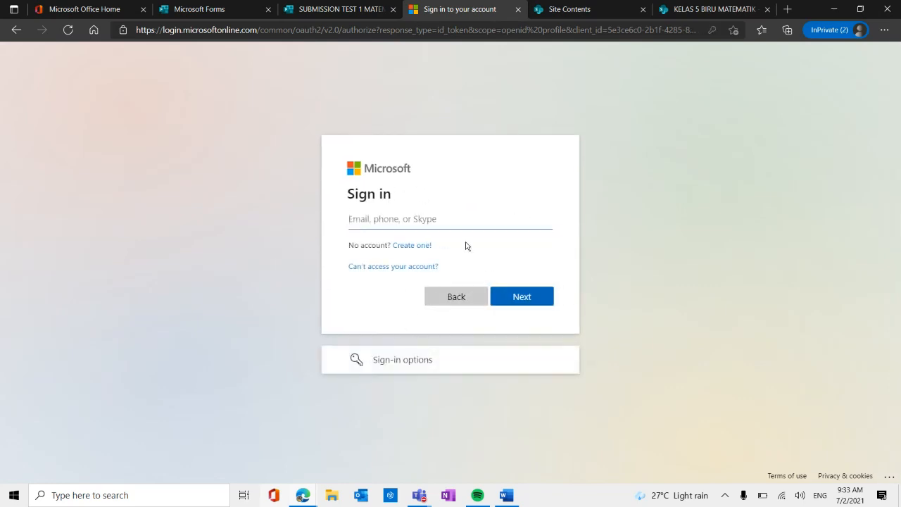
pyautogui.press('capslock')
pyautogui.click(456, 223)
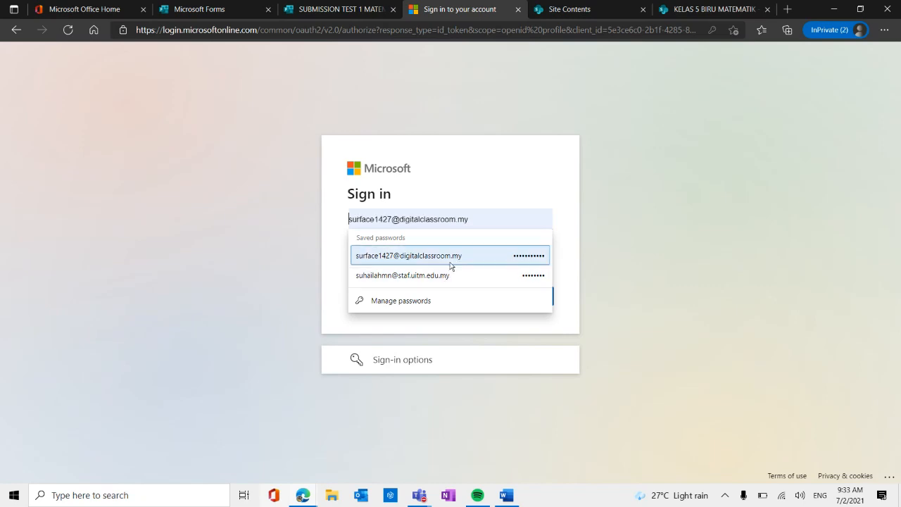
pyautogui.click(450, 258)
pyautogui.click(540, 295)
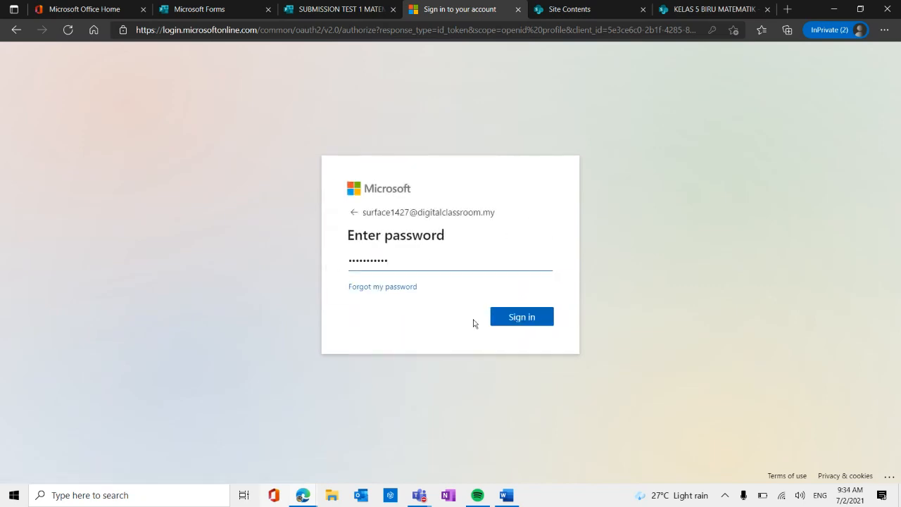
pyautogui.click(527, 318)
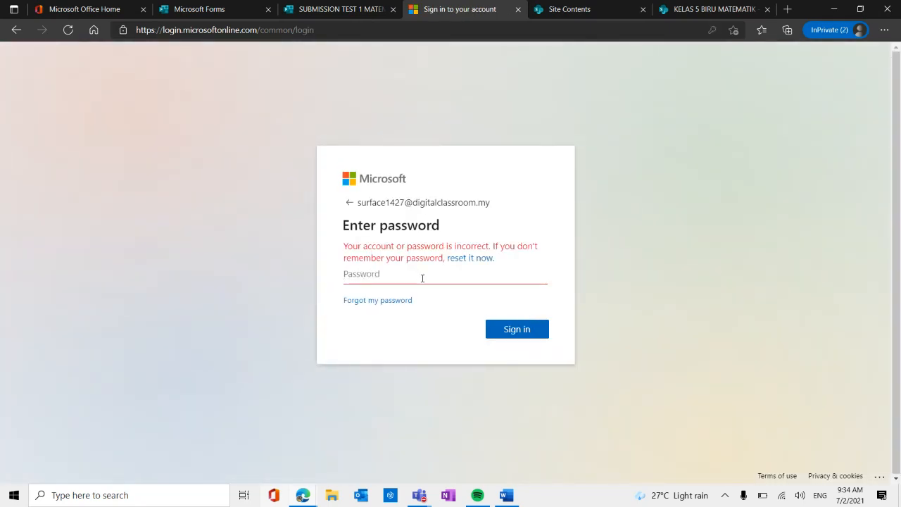
# Enter the digitalclassroom.my account's password, sign in, and continue in the Teams web app.
pyautogui.write('*********')
pyautogui.click(527, 331)
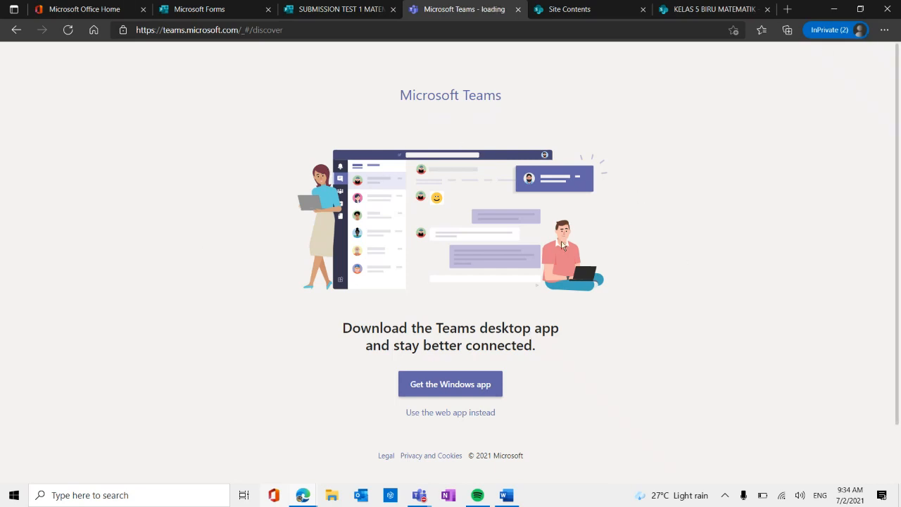
pyautogui.click(467, 414)
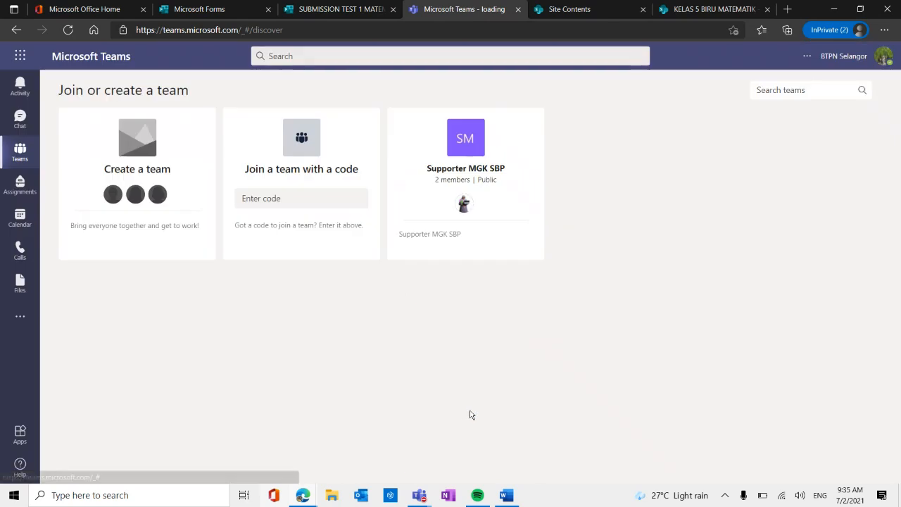
# Switch to the Universiti Teknologi MARA (Guest) organization and open TEST 1 from the General channel posts.
pyautogui.click(884, 58)
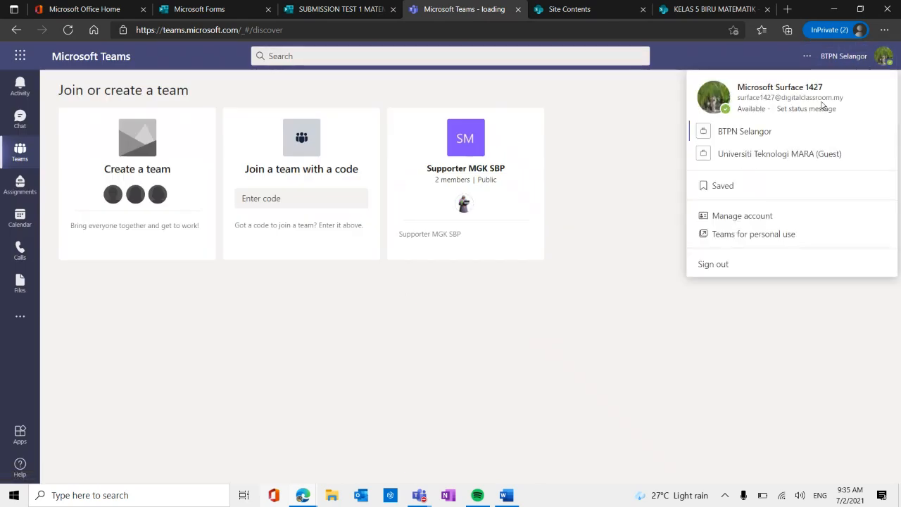
pyautogui.click(792, 153)
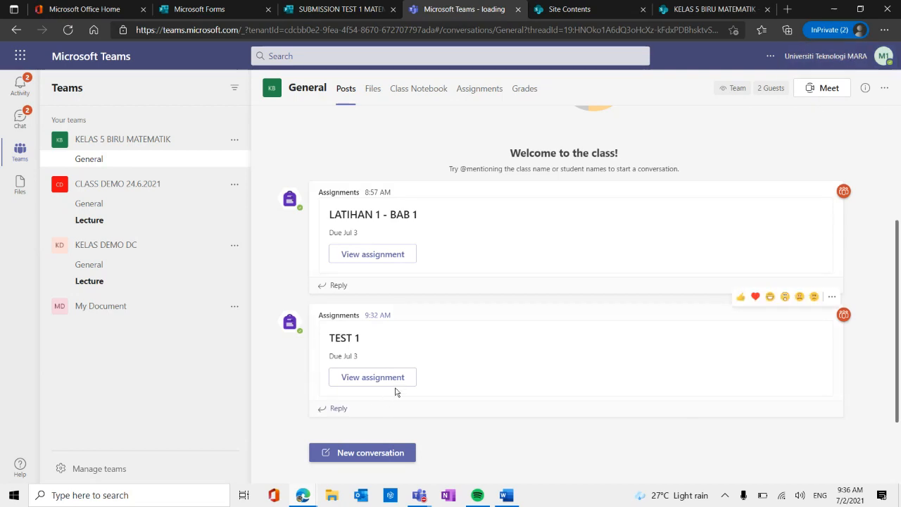
pyautogui.click(373, 383)
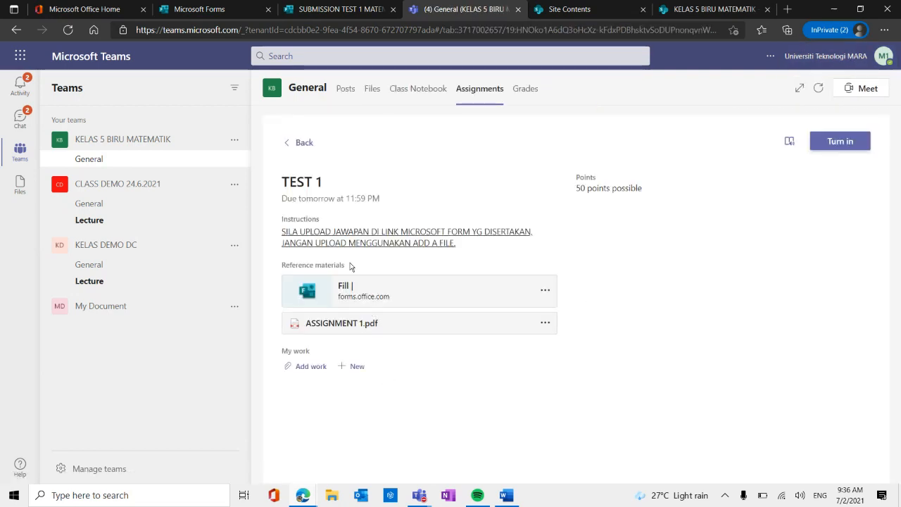
# Preview ASSIGNMENT 1.pdf in TEST 1's reference materials, close it, and open the attached Microsoft Forms link.
pyautogui.click(360, 327)
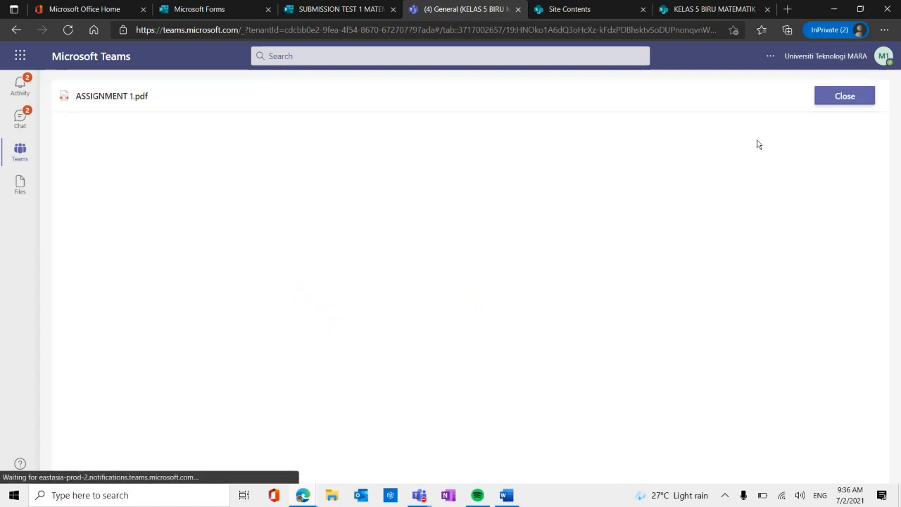
pyautogui.click(846, 97)
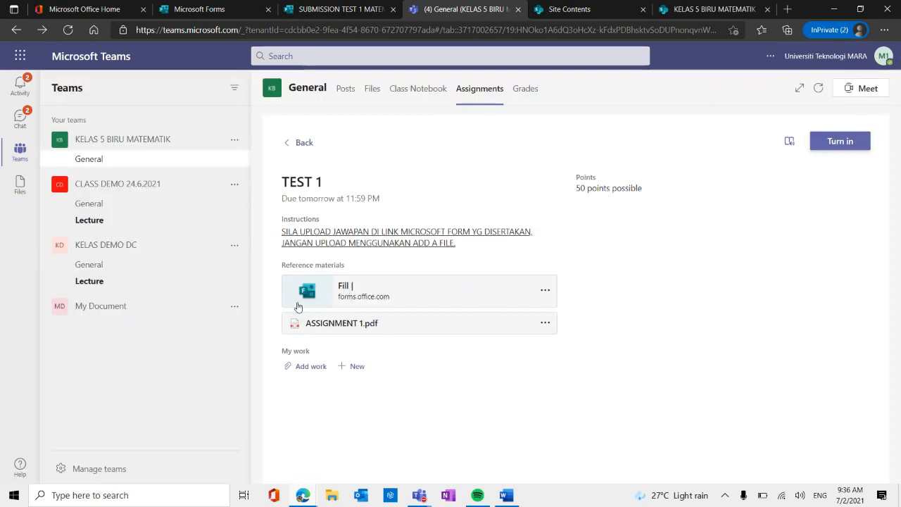
pyautogui.click(351, 291)
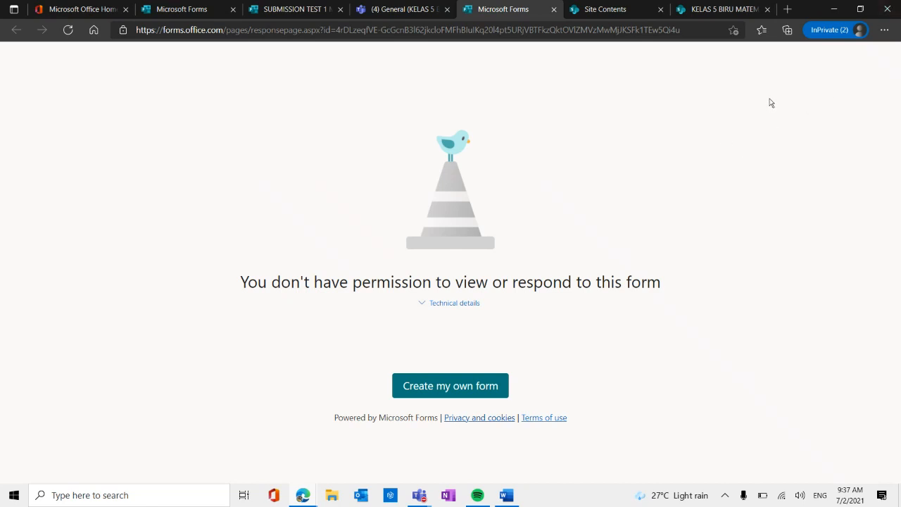
pyautogui.click(885, 38)
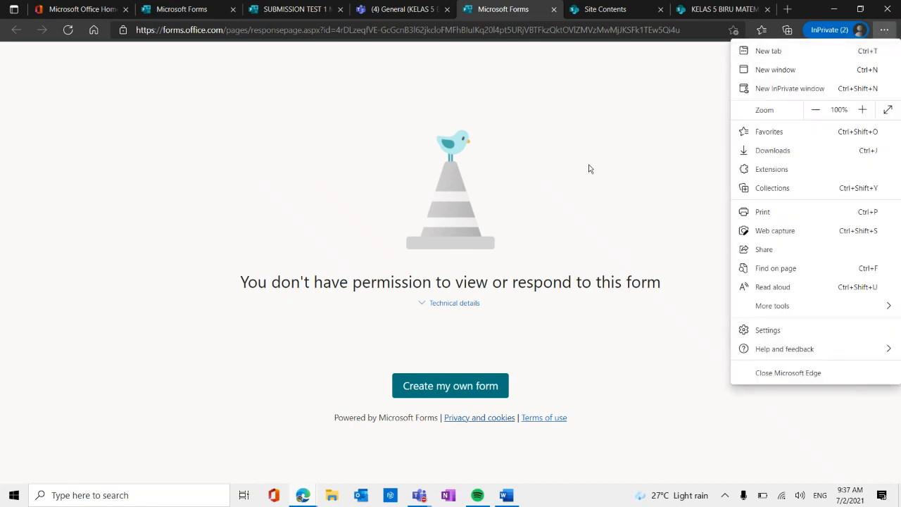
pyautogui.click(633, 141)
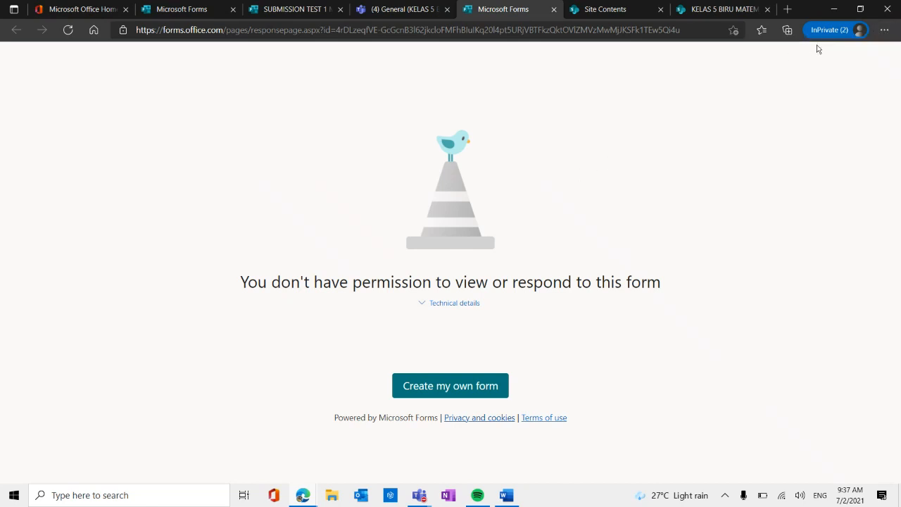
pyautogui.click(521, 29)
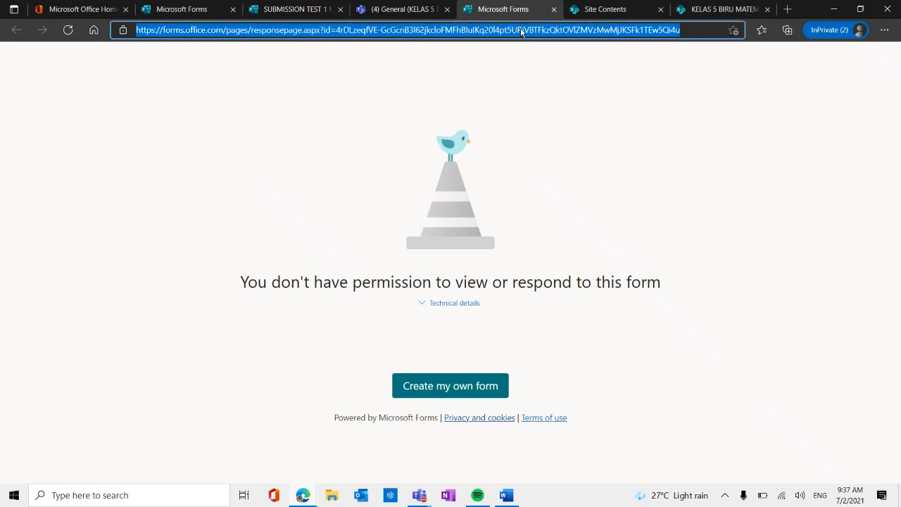
pyautogui.click(84, 10)
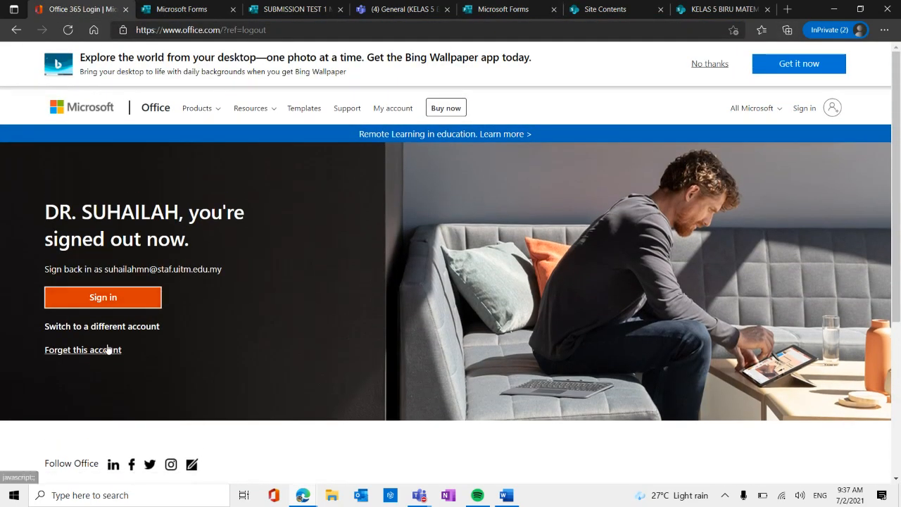
pyautogui.click(124, 328)
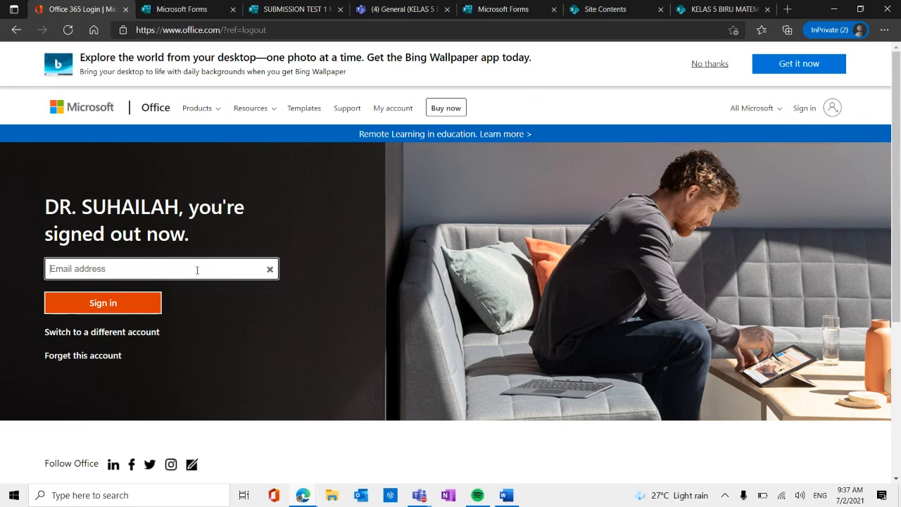
pyautogui.write('2018')
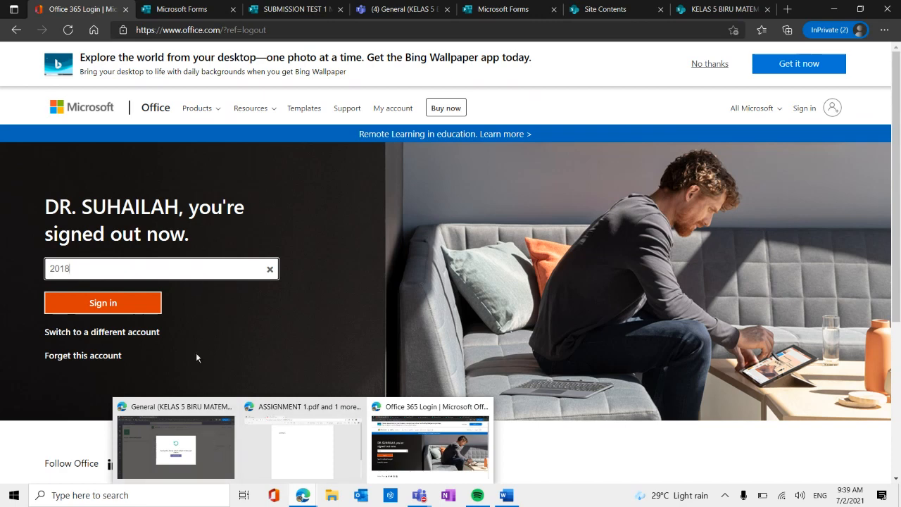
pyautogui.click(271, 272)
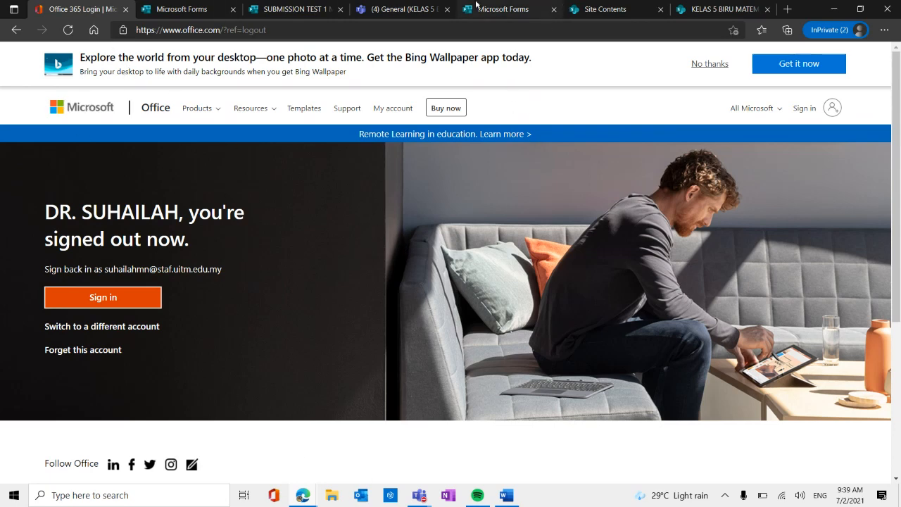
# Return to the SUBMISSION TEST 1 MATEMATIK form's editing page and check the neighbouring Microsoft Forms page.
pyautogui.click(279, 13)
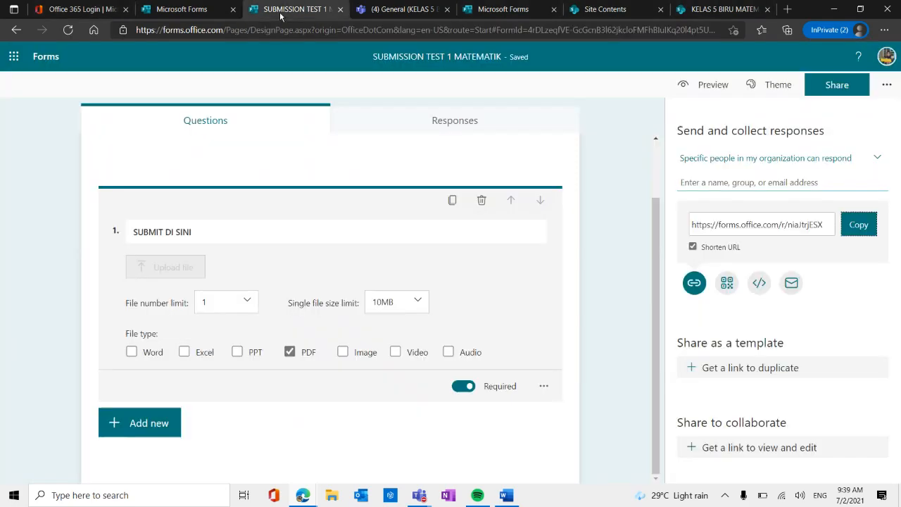
pyautogui.click(202, 9)
pyautogui.click(292, 10)
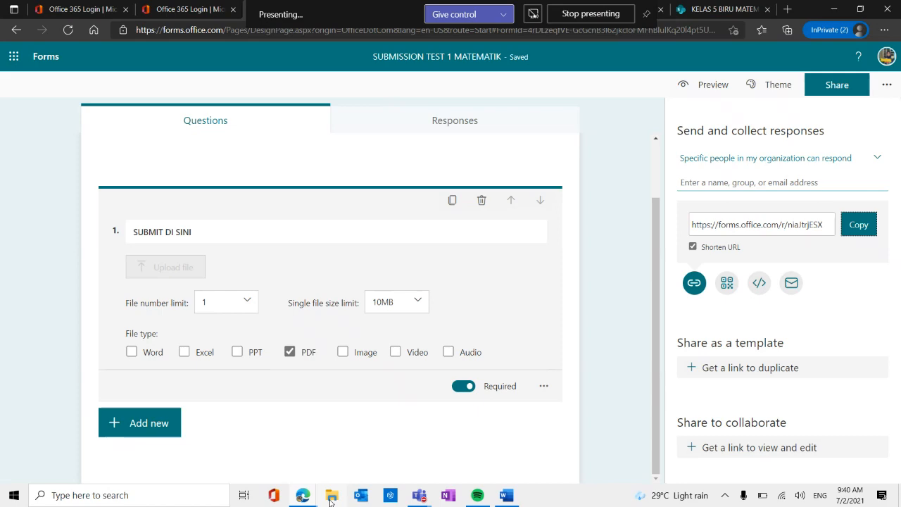
# Switch to File Explorer and open the Apps > Microsoft Forms folder in OneDrive - Universiti Teknologi MARA.
pyautogui.click(331, 501)
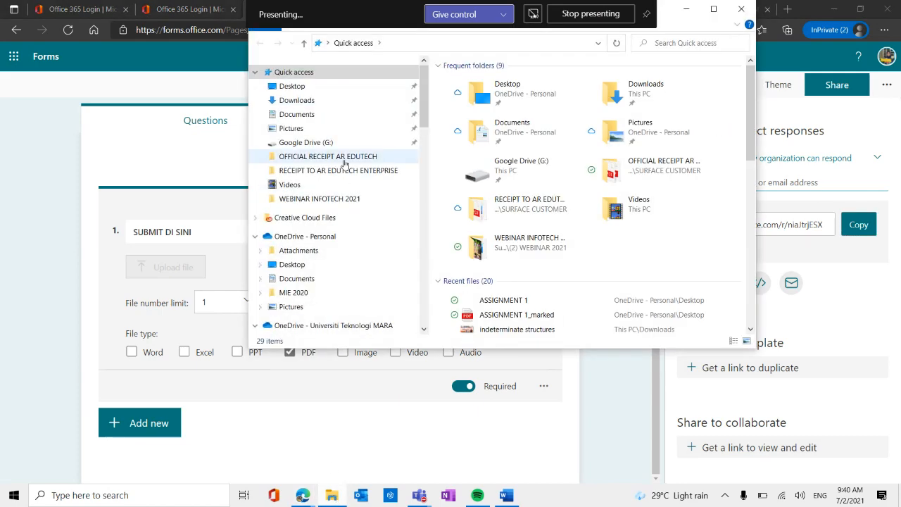
pyautogui.click(373, 325)
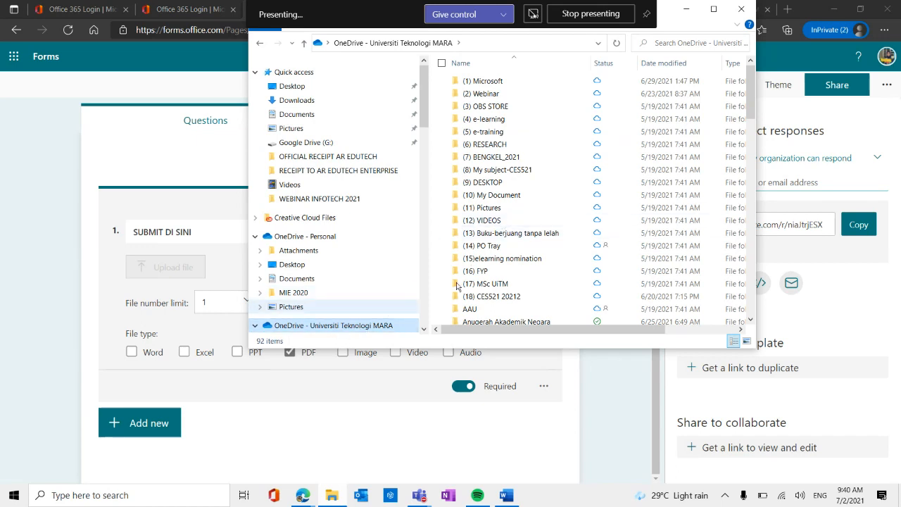
pyautogui.scroll(-2, 486, 255)
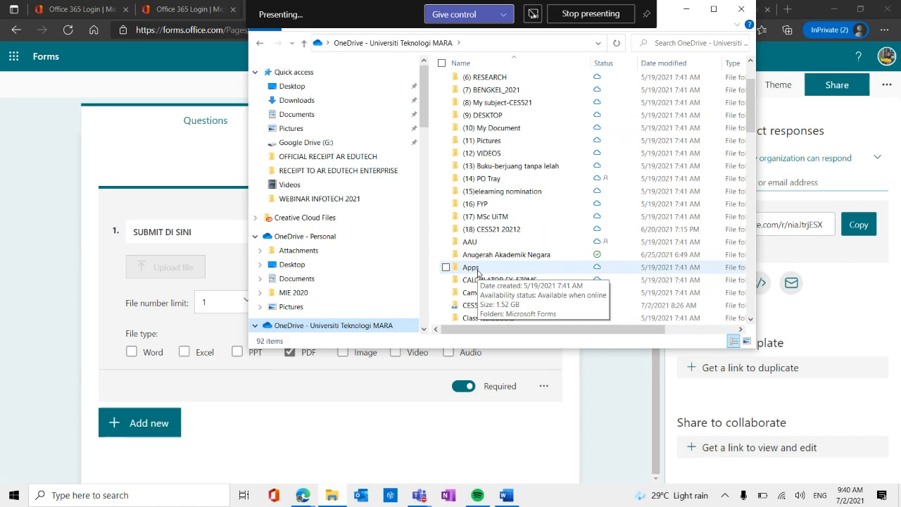
pyautogui.click(478, 271)
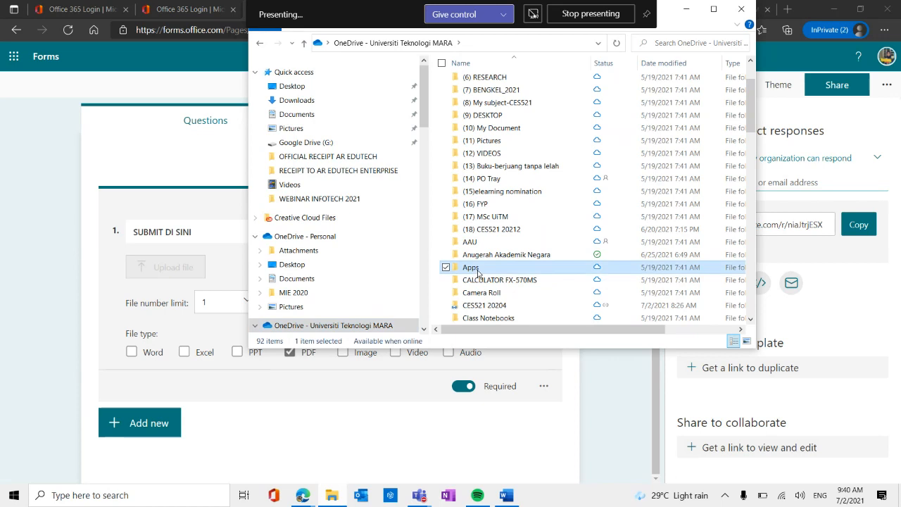
pyautogui.doubleClick(478, 271)
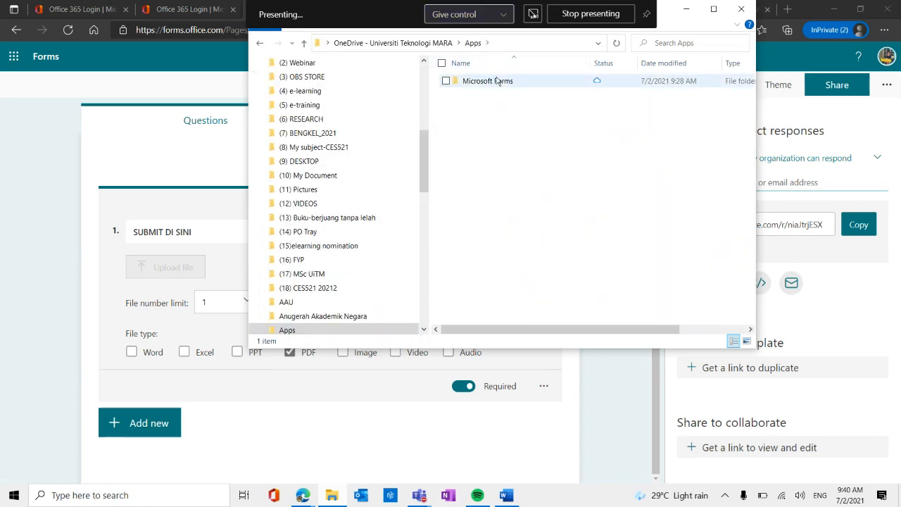
pyautogui.doubleClick(497, 82)
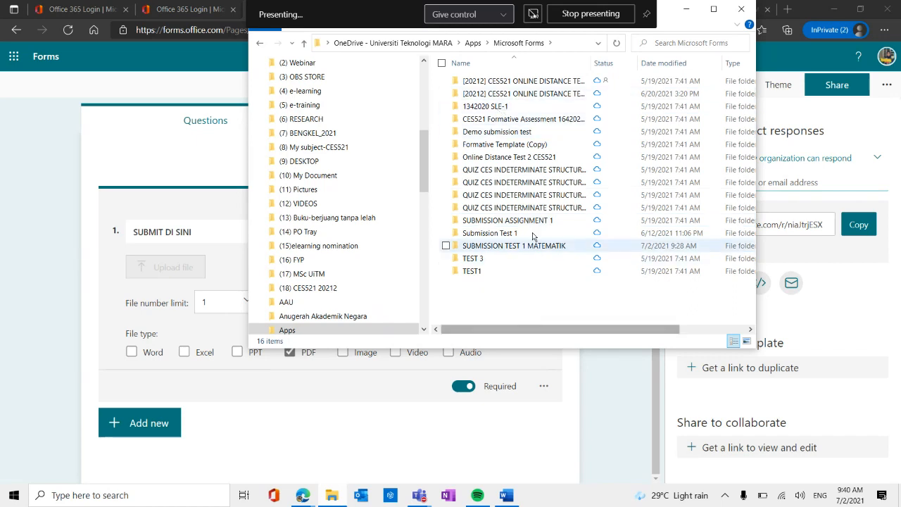
# Open the ONLINE DISTANCE TEST 1 (ODT1) CES521 submissions inside the [20212] CES521 form folder and view them in a maximized window.
pyautogui.doubleClick(527, 93)
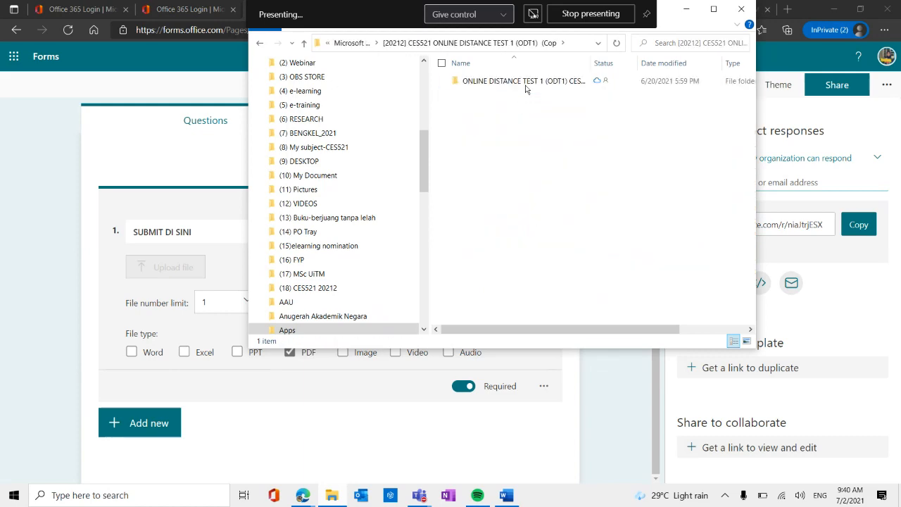
pyautogui.doubleClick(526, 82)
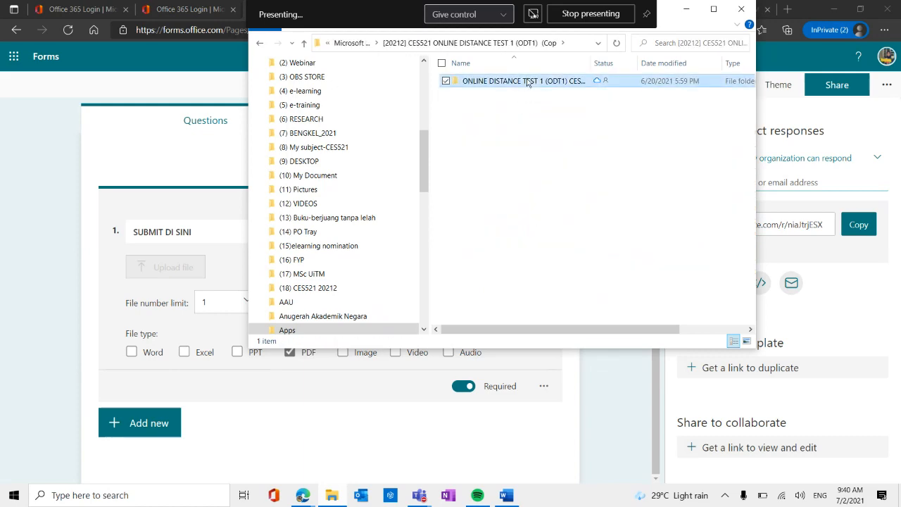
pyautogui.click(713, 11)
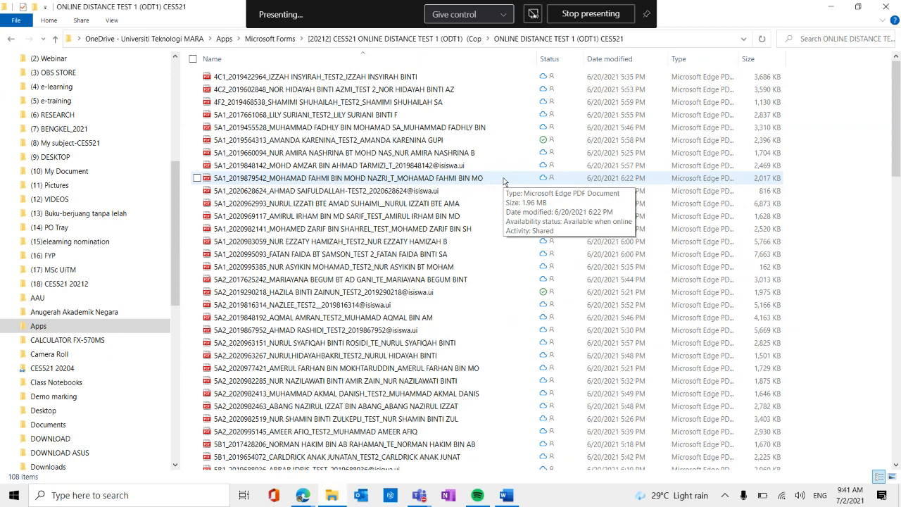
# Look through the submitted PDF files in the ONLINE DISTANCE TEST 1 (ODT1) CES521 folder down to the end and back.
pyautogui.scroll(-10, 442, 248)
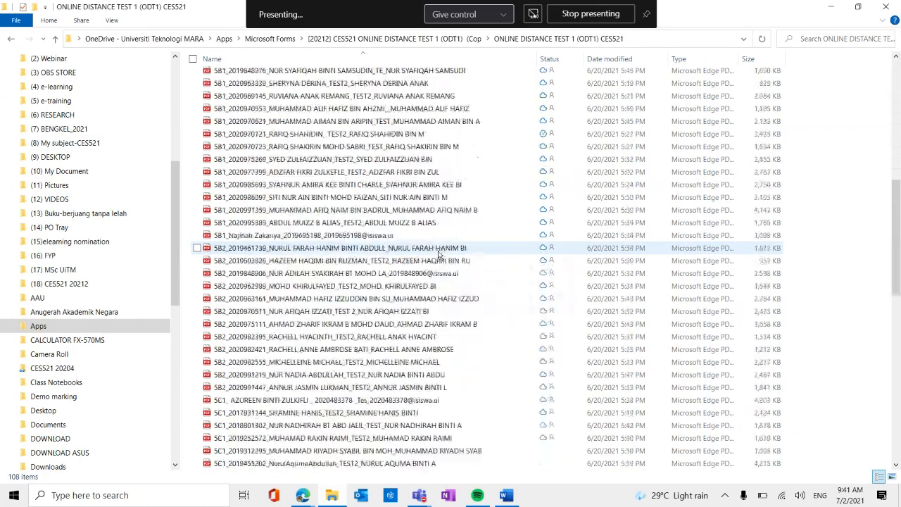
pyautogui.scroll(-15, 439, 253)
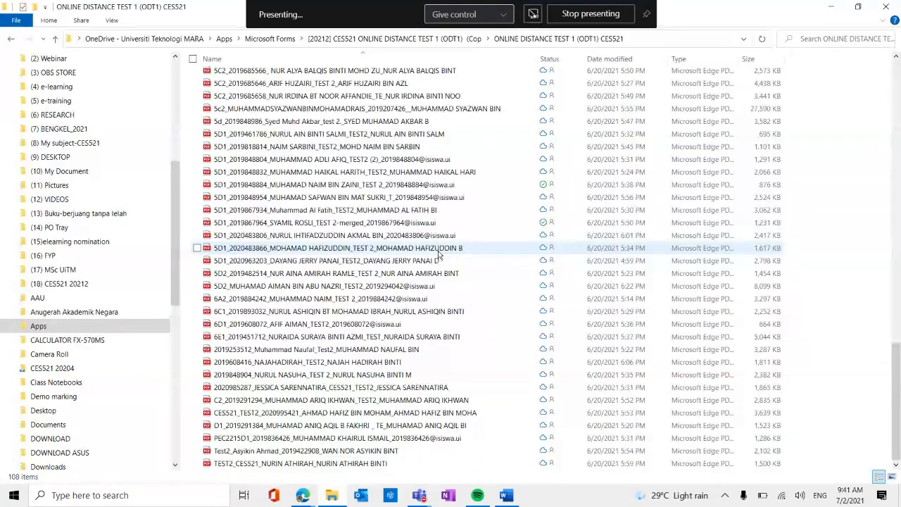
pyautogui.scroll(10, 438, 254)
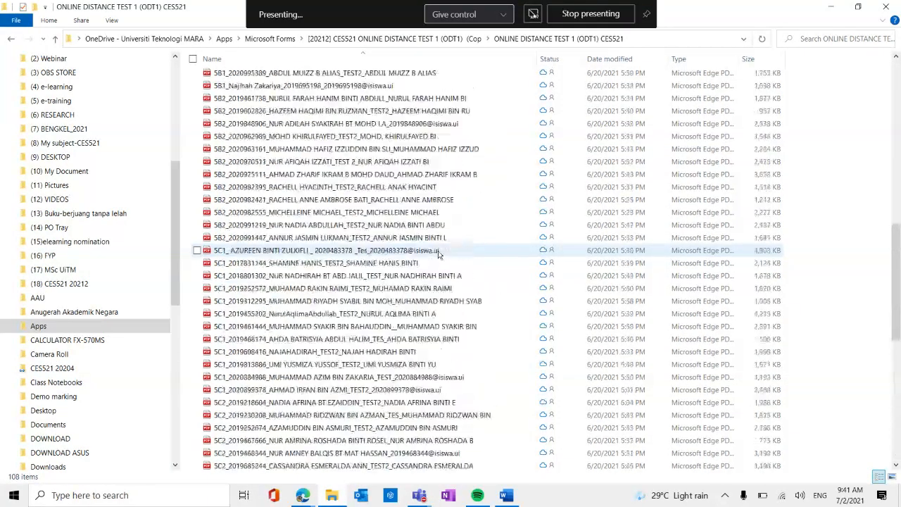
pyautogui.scroll(10, 438, 250)
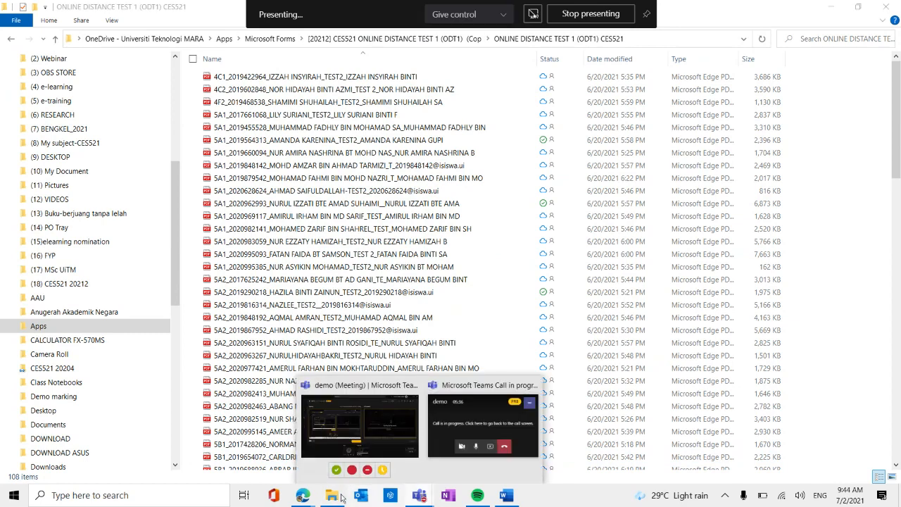
# Switch to the browser's Microsoft Teams page showing TEST 1 and sign out of the student guest account.
pyautogui.moveTo(303, 496)
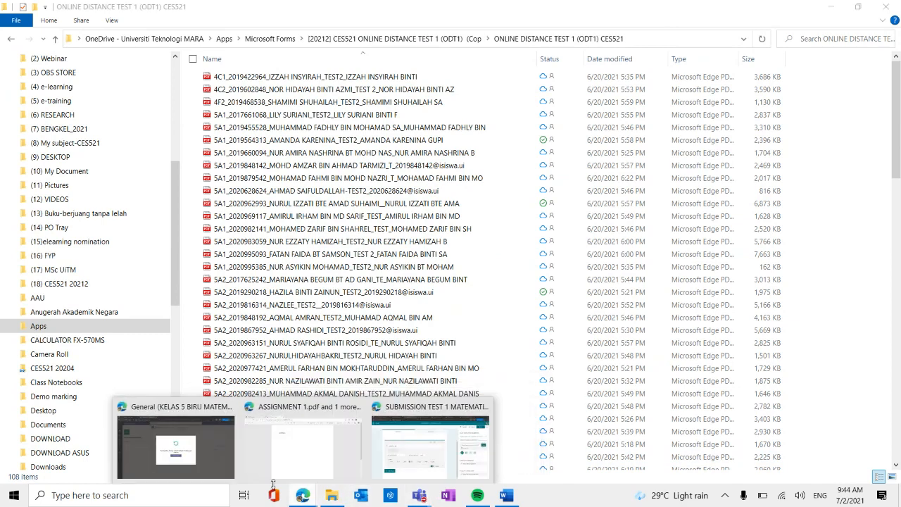
pyautogui.click(412, 423)
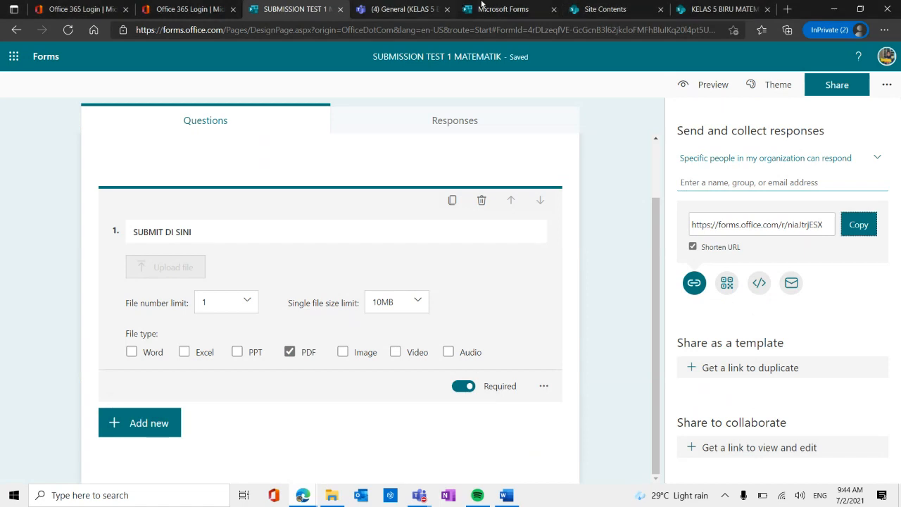
pyautogui.click(398, 10)
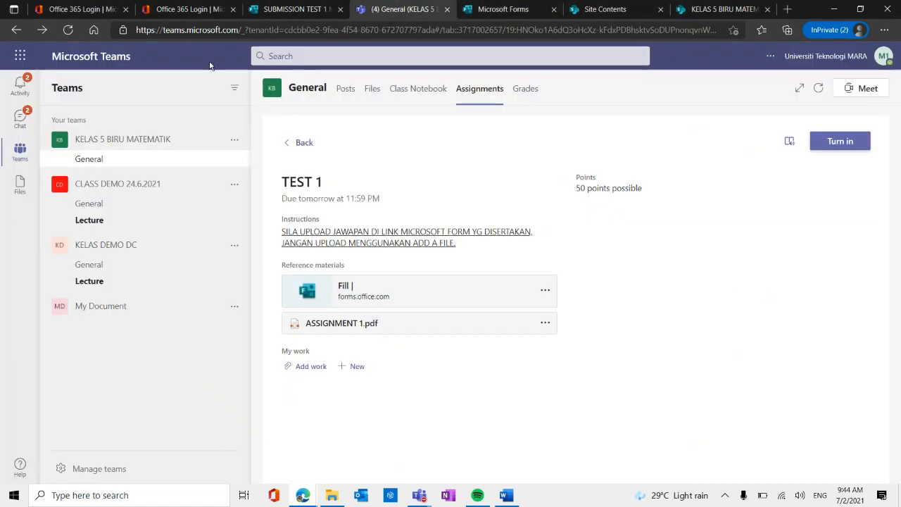
pyautogui.click(880, 60)
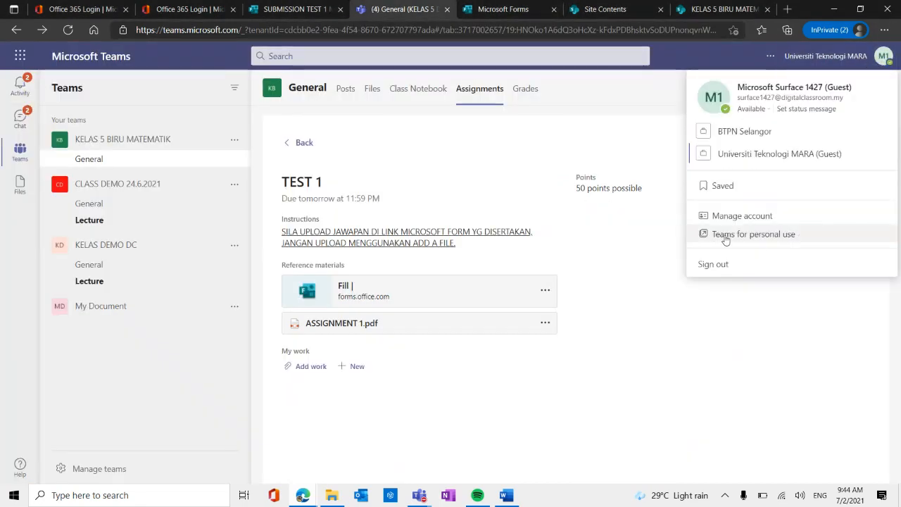
pyautogui.click(713, 262)
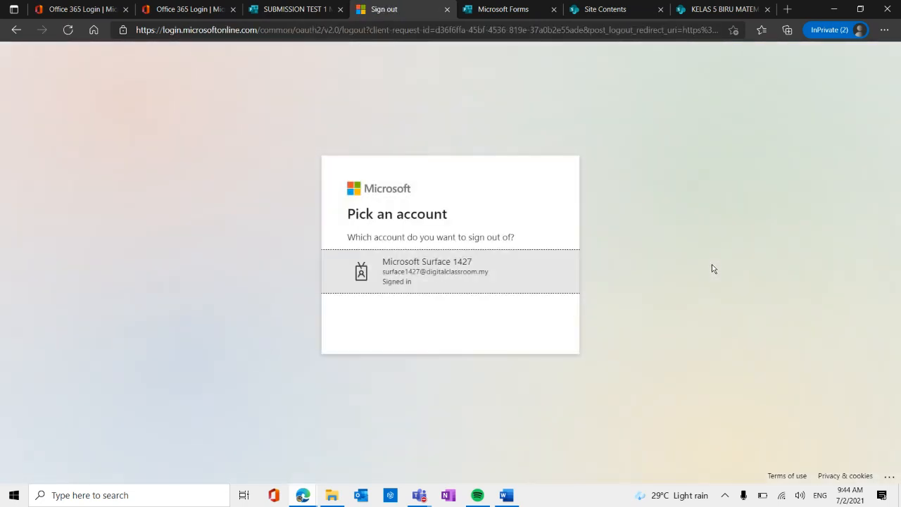
pyautogui.click(436, 280)
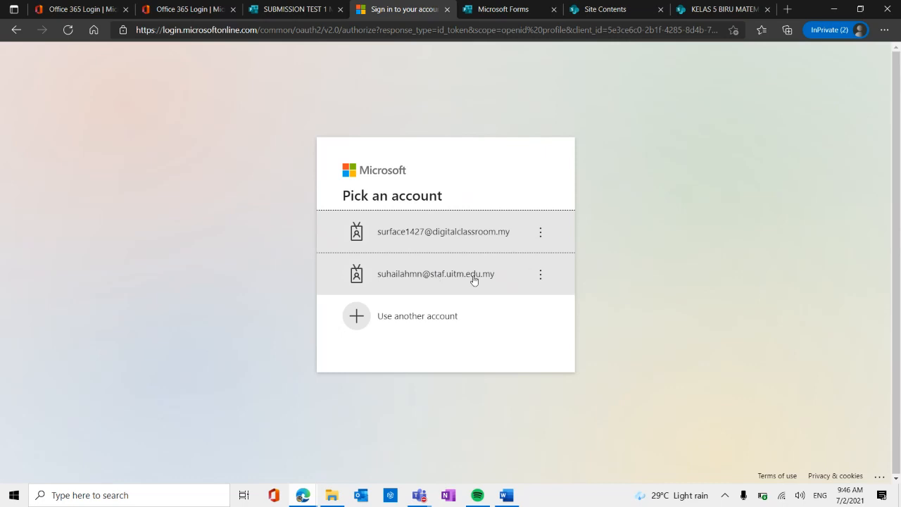
# Switch to the demo meeting in the Microsoft Teams app and end the live event.
pyautogui.moveTo(419, 495)
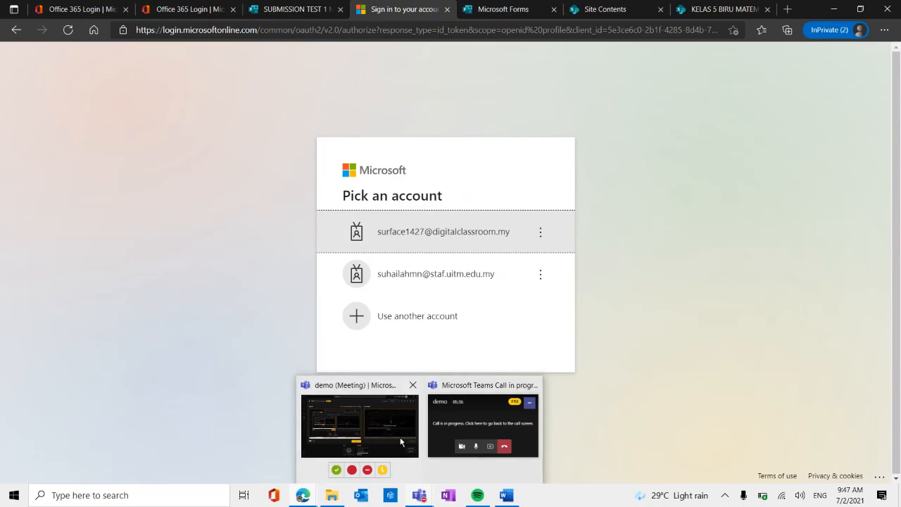
pyautogui.click(452, 430)
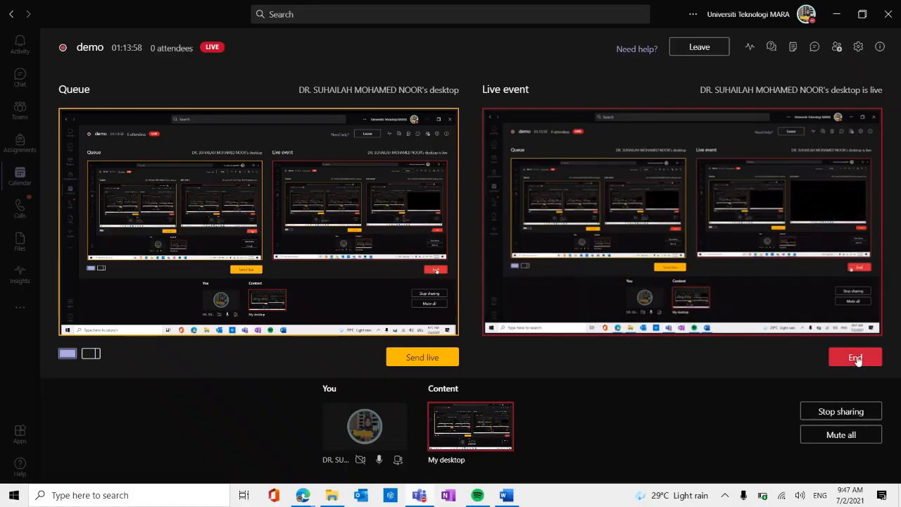
pyautogui.click(855, 358)
pyautogui.click(566, 264)
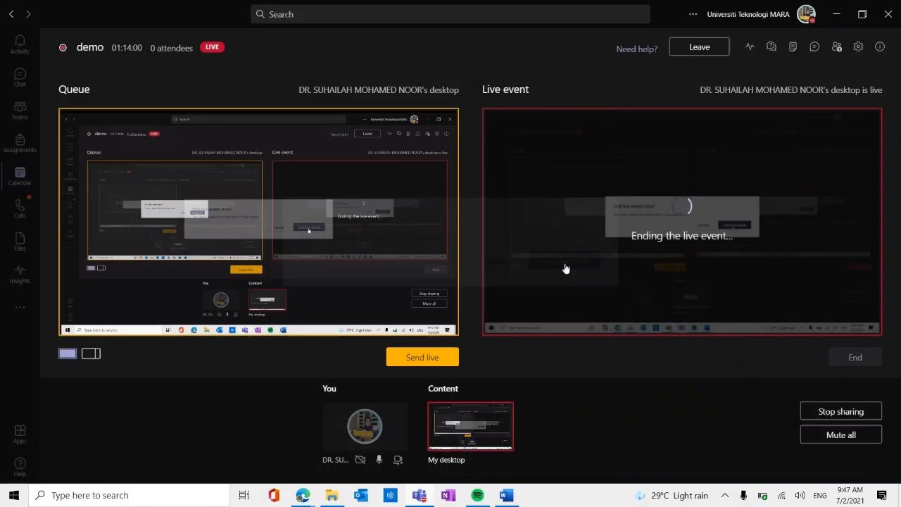